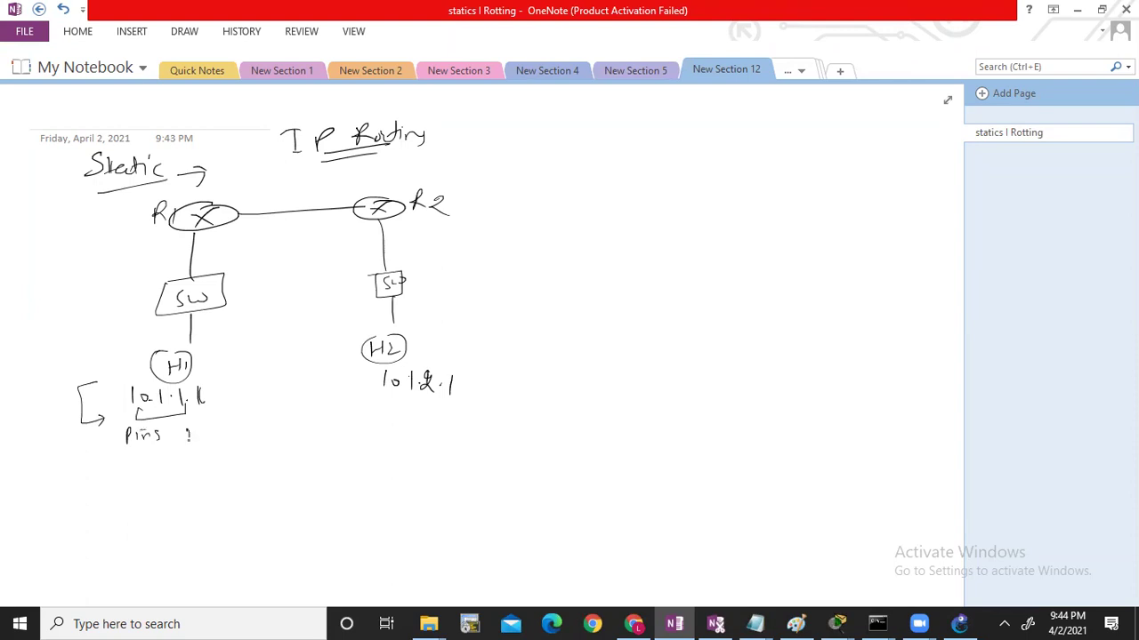
# Step: Write the ping target 10.1.2.1 under H1's address and circle and underline it
pyautogui.moveTo(237, 430); pyautogui.dragTo(227, 445)
pyautogui.moveTo(210, 452); pyautogui.dragTo(259, 423)
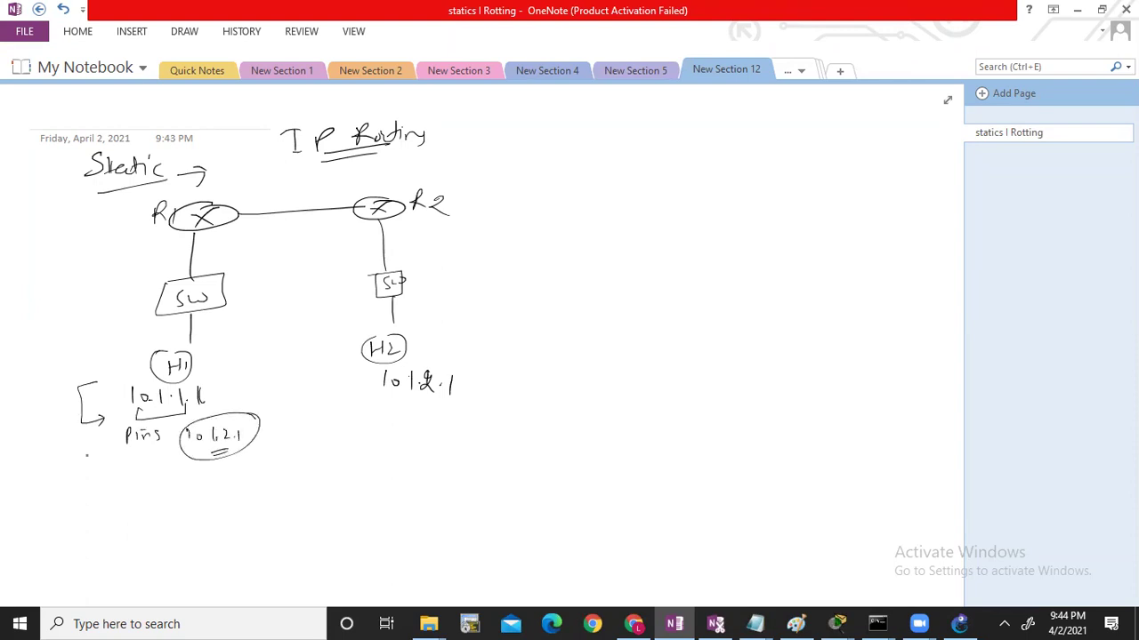
# Step: Handwrite "H1 → echo request" beside the heading and box the words "echo request", removing the stray line below
pyautogui.moveTo(482, 118); pyautogui.dragTo(483, 134)
pyautogui.moveTo(483, 126); pyautogui.dragTo(493, 126)
pyautogui.moveTo(493, 118); pyautogui.dragTo(494, 133)
pyautogui.moveTo(499, 120)
pyautogui.mouseDown()
pyautogui.moveTo(499, 135)
pyautogui.moveTo(524, 134)
pyautogui.mouseUp()
pyautogui.moveTo(520, 130); pyautogui.dragTo(581, 131)
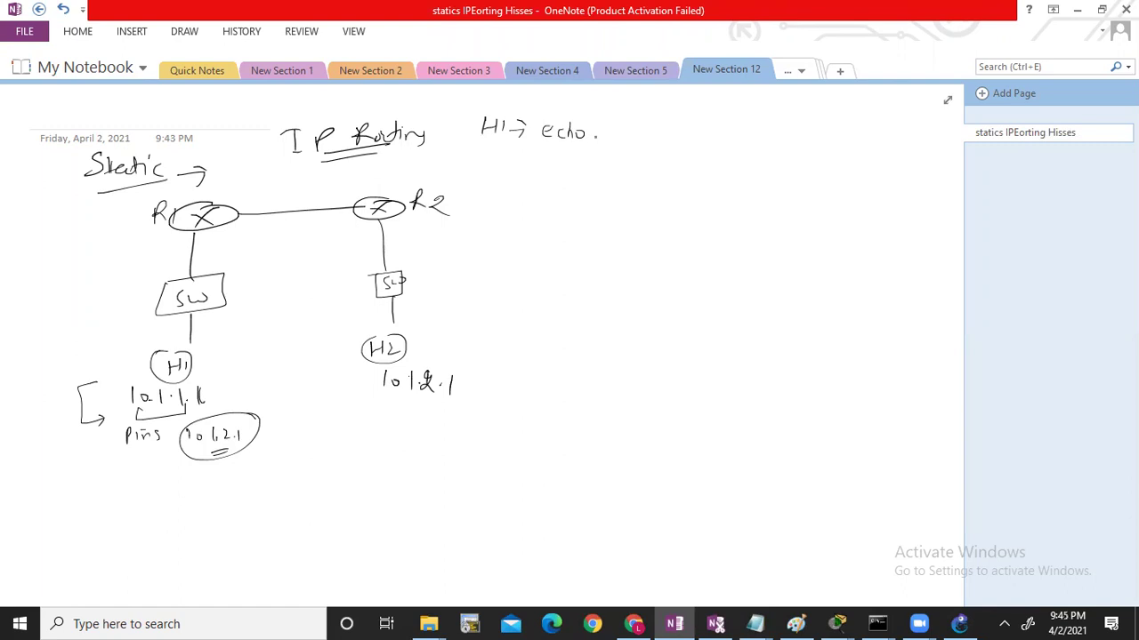
pyautogui.moveTo(600, 133)
pyautogui.mouseDown()
pyautogui.moveTo(628, 144)
pyautogui.moveTo(690, 133)
pyautogui.mouseUp()
pyautogui.moveTo(539, 121)
pyautogui.mouseDown()
pyautogui.moveTo(539, 149)
pyautogui.moveTo(694, 133)
pyautogui.moveTo(529, 148)
pyautogui.moveTo(527, 168)
pyautogui.mouseUp()
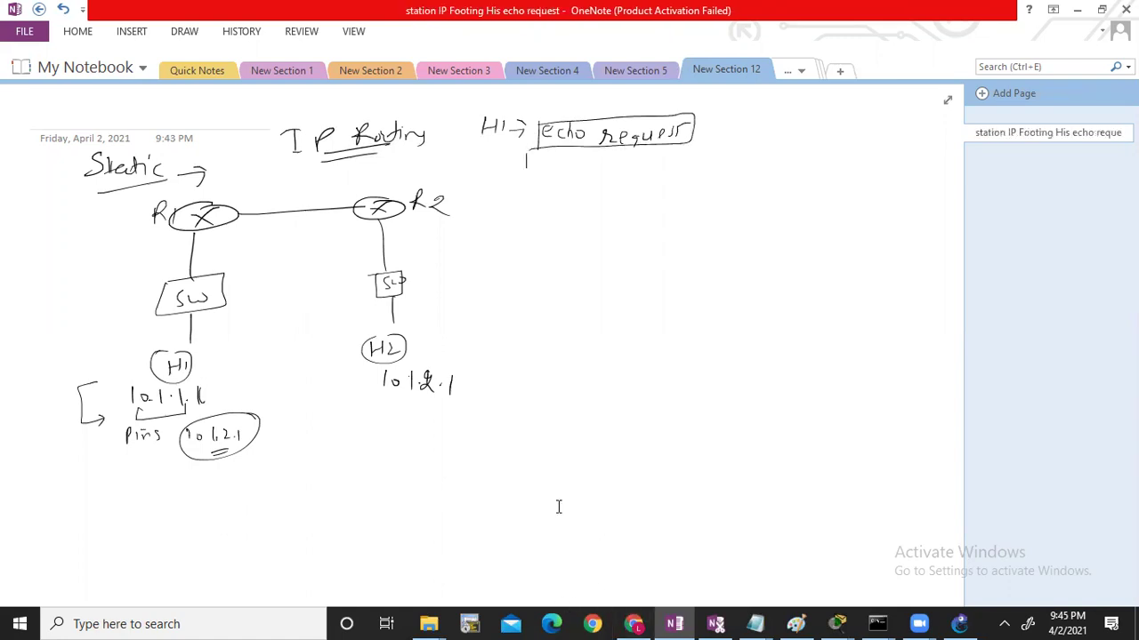
pyautogui.hotkey('ctrl', 'z')
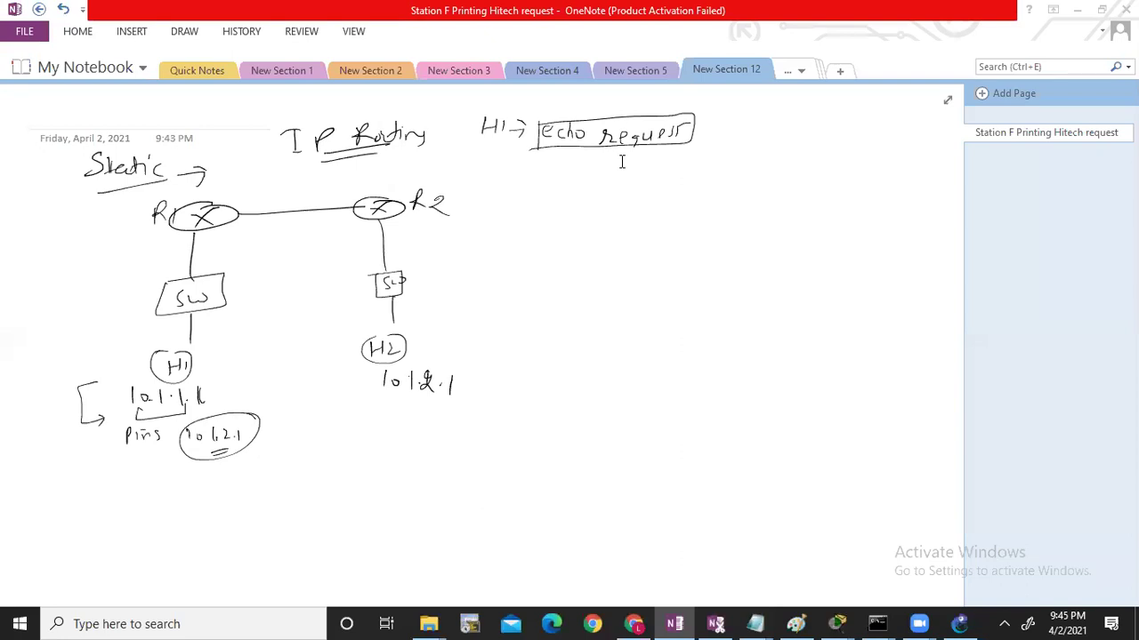
# Step: Extend the echo request line with "→ ICMP →" and underline ICMP
pyautogui.click(725, 129)
pyautogui.moveTo(702, 131); pyautogui.dragTo(726, 130)
pyautogui.moveTo(736, 125)
pyautogui.mouseDown()
pyautogui.moveTo(738, 136)
pyautogui.moveTo(766, 133)
pyautogui.mouseUp()
pyautogui.moveTo(774, 129); pyautogui.dragTo(778, 139)
pyautogui.moveTo(757, 140); pyautogui.dragTo(805, 133)
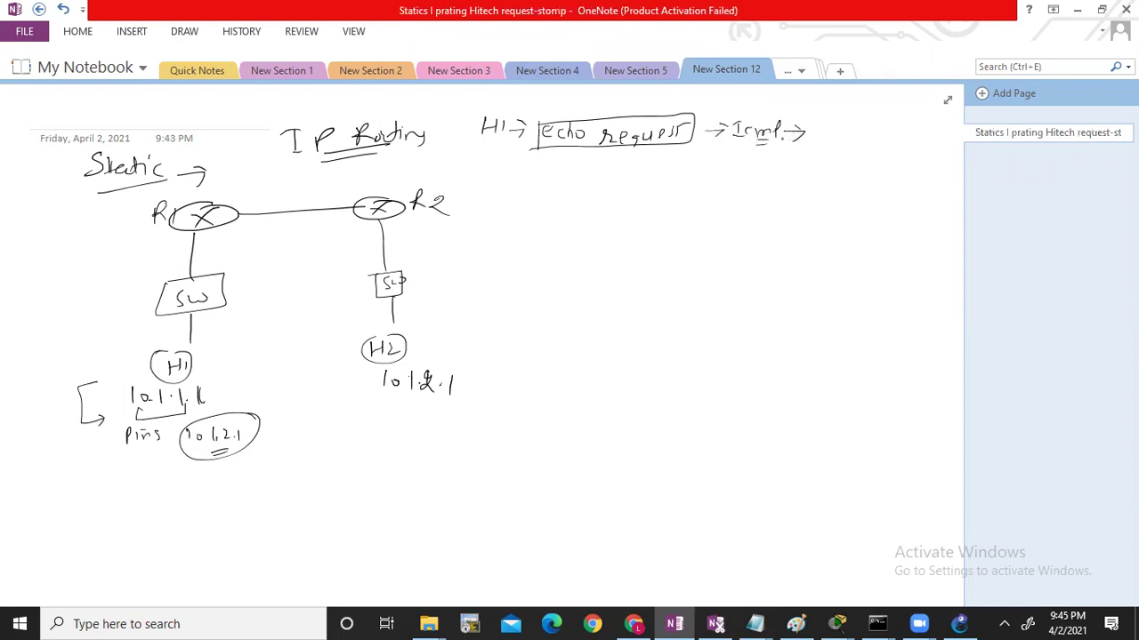
# Step: Draw a divided header row under the echo request box with the fields 10.1 and 10.2
pyautogui.moveTo(533, 149)
pyautogui.mouseDown()
pyautogui.moveTo(522, 177)
pyautogui.moveTo(749, 175)
pyautogui.mouseUp()
pyautogui.moveTo(685, 145)
pyautogui.mouseDown()
pyautogui.moveTo(731, 145)
pyautogui.moveTo(751, 177)
pyautogui.moveTo(722, 179)
pyautogui.mouseUp()
pyautogui.click(552, 155)
pyautogui.moveTo(547, 163)
pyautogui.mouseDown()
pyautogui.moveTo(548, 173)
pyautogui.moveTo(558, 167)
pyautogui.moveTo(619, 191)
pyautogui.moveTo(650, 167)
pyautogui.moveTo(678, 170)
pyautogui.mouseUp()
pyautogui.click(572, 170)
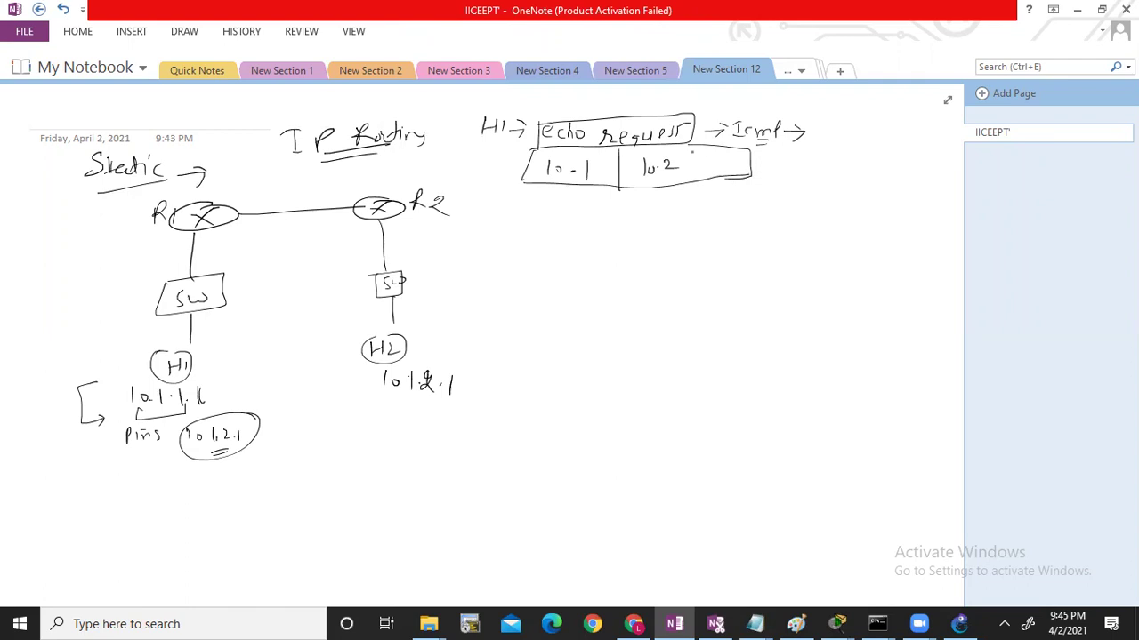
# Step: Add two small fields to the end of the header row and write an arrow note ending in "L3 → L2"
pyautogui.moveTo(703, 148)
pyautogui.mouseDown()
pyautogui.moveTo(701, 180)
pyautogui.moveTo(755, 169)
pyautogui.mouseUp()
pyautogui.moveTo(764, 164); pyautogui.dragTo(903, 170)
pyautogui.moveTo(906, 169); pyautogui.dragTo(925, 169)
pyautogui.moveTo(935, 162)
pyautogui.mouseDown()
pyautogui.moveTo(941, 177)
pyautogui.moveTo(963, 178)
pyautogui.mouseUp()
# Step: Draw an empty frame row directly beneath the 10.1 / 10.2 header row
pyautogui.moveTo(530, 184); pyautogui.dragTo(529, 208)
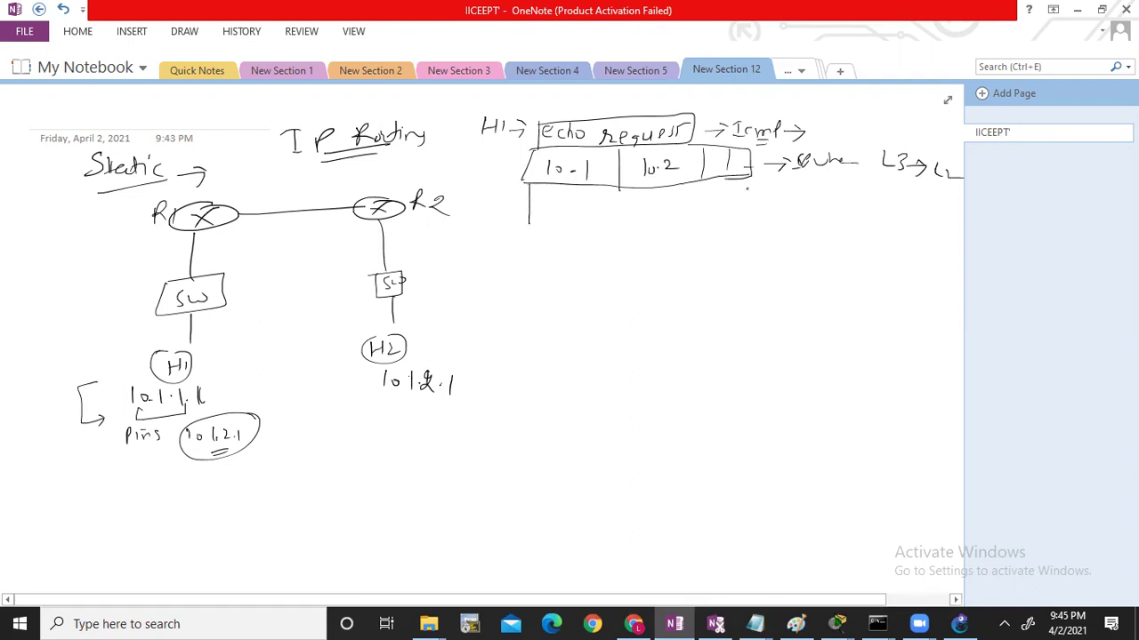
pyautogui.moveTo(750, 175); pyautogui.dragTo(749, 210)
pyautogui.moveTo(542, 225); pyautogui.dragTo(755, 216)
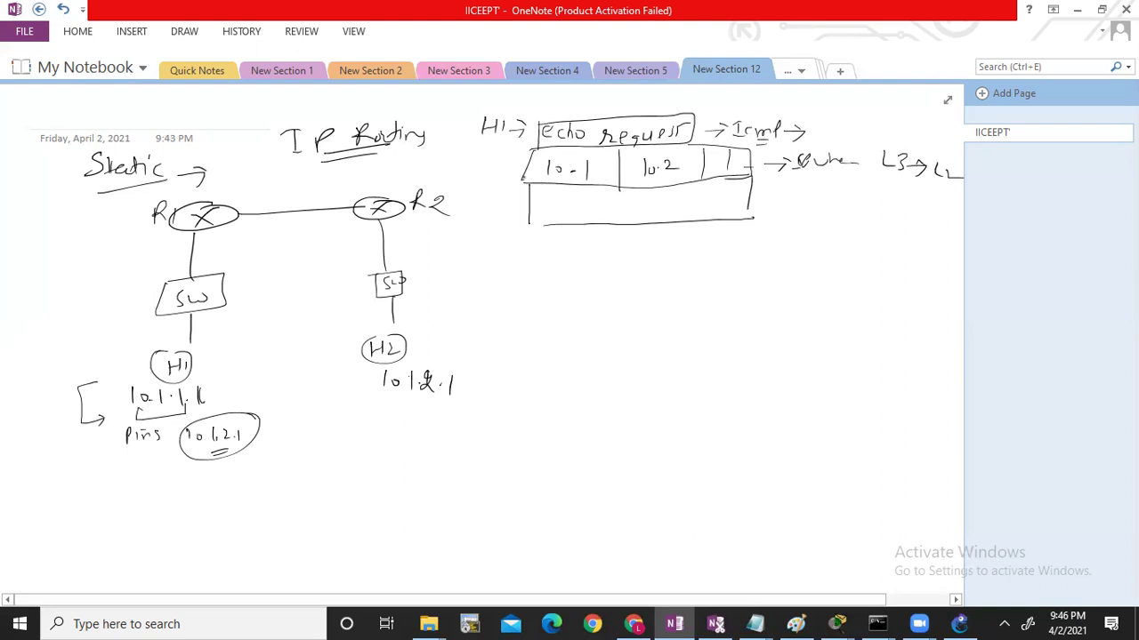
# Step: Underline 10.1 and 10.2, label the source side with "S", and annotate the destination field above 10.2
pyautogui.moveTo(553, 178); pyautogui.dragTo(585, 178)
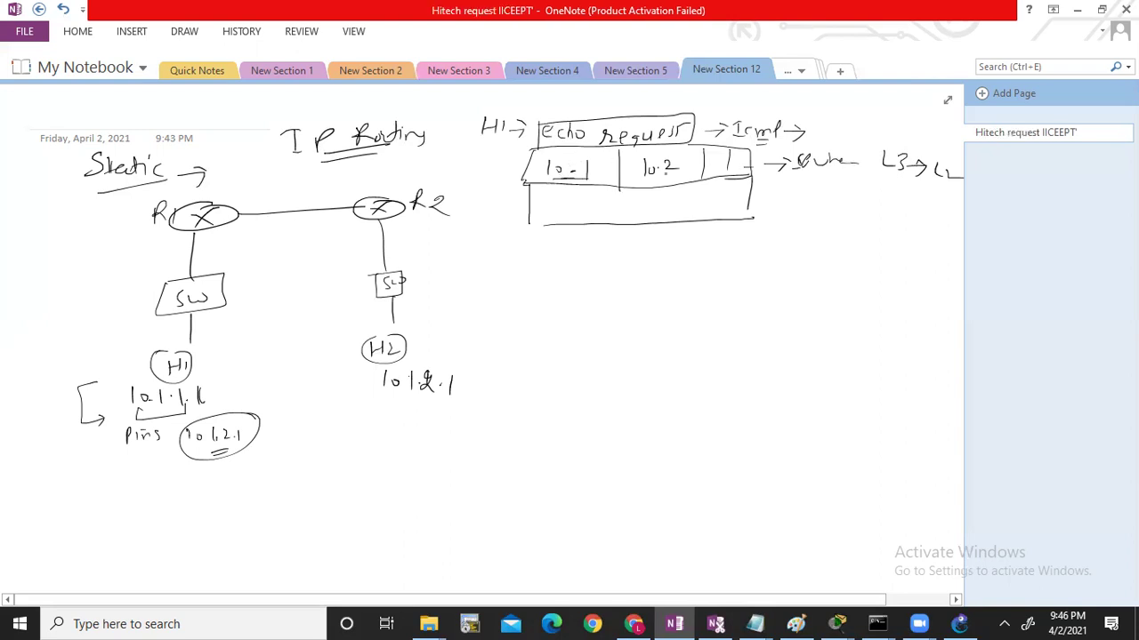
pyautogui.moveTo(637, 176); pyautogui.dragTo(680, 177)
pyautogui.moveTo(492, 157)
pyautogui.mouseDown()
pyautogui.moveTo(532, 158)
pyautogui.moveTo(472, 163)
pyautogui.mouseUp()
pyautogui.moveTo(649, 150); pyautogui.dragTo(682, 150)
pyautogui.moveTo(681, 156); pyautogui.dragTo(683, 162)
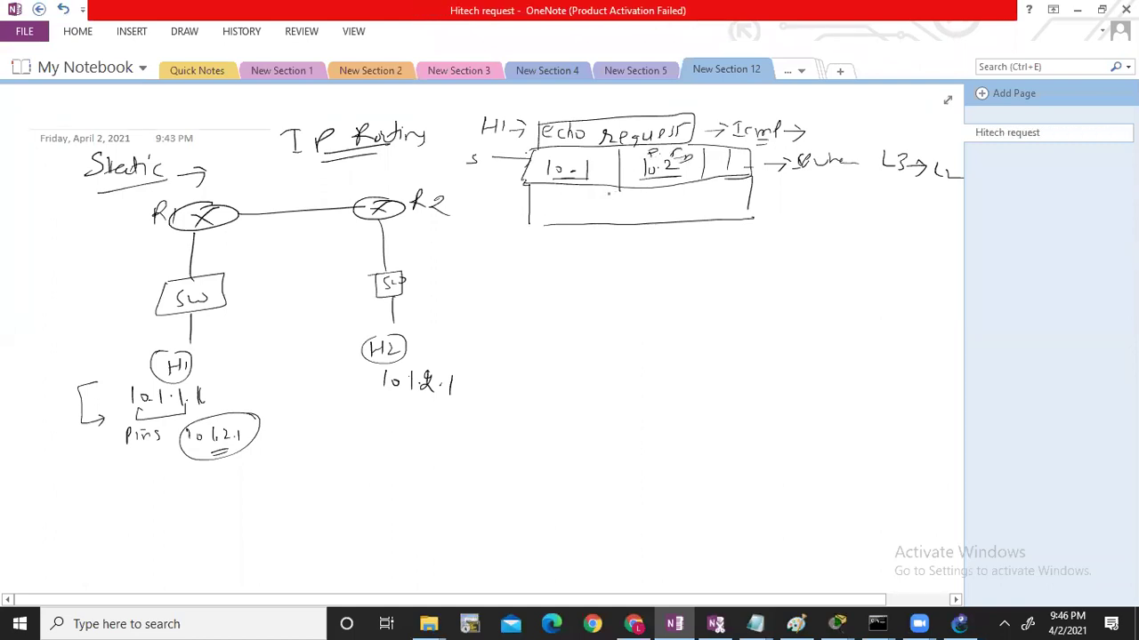
# Step: Fill the lower row with a circled H1 MAC field and "Dmac", and write an underlined 10.2 beneath it
pyautogui.moveTo(602, 187); pyautogui.dragTo(601, 221)
pyautogui.moveTo(548, 198)
pyautogui.mouseDown()
pyautogui.moveTo(566, 212)
pyautogui.moveTo(603, 206)
pyautogui.moveTo(596, 219)
pyautogui.moveTo(587, 191)
pyautogui.mouseUp()
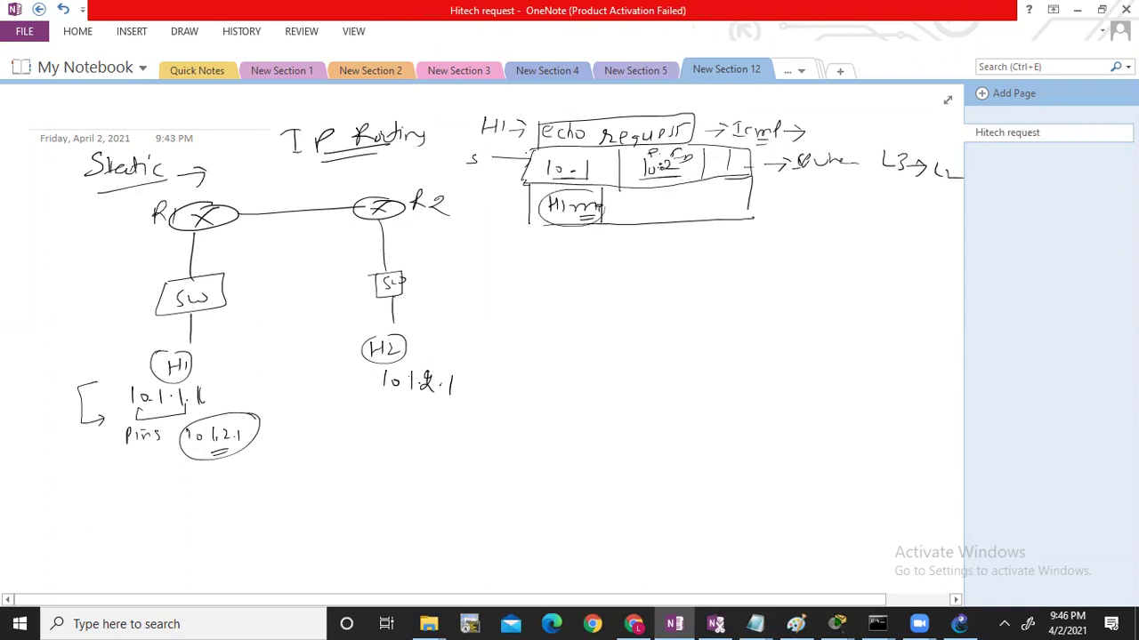
pyautogui.moveTo(617, 202)
pyautogui.mouseDown()
pyautogui.moveTo(676, 211)
pyautogui.moveTo(638, 259)
pyautogui.moveTo(649, 251)
pyautogui.moveTo(683, 266)
pyautogui.mouseUp()
# Step: Write "diff N/w → mac → default Gateway" below the frame diagram with Gateway underlined, and add emphasis marks
pyautogui.moveTo(516, 290); pyautogui.dragTo(517, 281)
pyautogui.moveTo(512, 297)
pyautogui.mouseDown()
pyautogui.moveTo(528, 295)
pyautogui.moveTo(532, 317)
pyautogui.mouseUp()
pyautogui.moveTo(551, 270)
pyautogui.mouseDown()
pyautogui.moveTo(541, 313)
pyautogui.moveTo(553, 291)
pyautogui.moveTo(578, 309)
pyautogui.mouseUp()
pyautogui.moveTo(591, 280); pyautogui.dragTo(596, 310)
pyautogui.moveTo(599, 300); pyautogui.dragTo(622, 308)
pyautogui.moveTo(615, 306); pyautogui.dragTo(733, 304)
pyautogui.moveTo(777, 285)
pyautogui.mouseDown()
pyautogui.moveTo(773, 308)
pyautogui.moveTo(795, 303)
pyautogui.mouseUp()
pyautogui.moveTo(809, 274)
pyautogui.mouseDown()
pyautogui.moveTo(801, 324)
pyautogui.moveTo(811, 302)
pyautogui.mouseUp()
pyautogui.moveTo(823, 293); pyautogui.dragTo(847, 297)
pyautogui.moveTo(870, 285)
pyautogui.mouseDown()
pyautogui.moveTo(862, 305)
pyautogui.moveTo(936, 308)
pyautogui.mouseUp()
pyautogui.moveTo(829, 326); pyautogui.dragTo(907, 319)
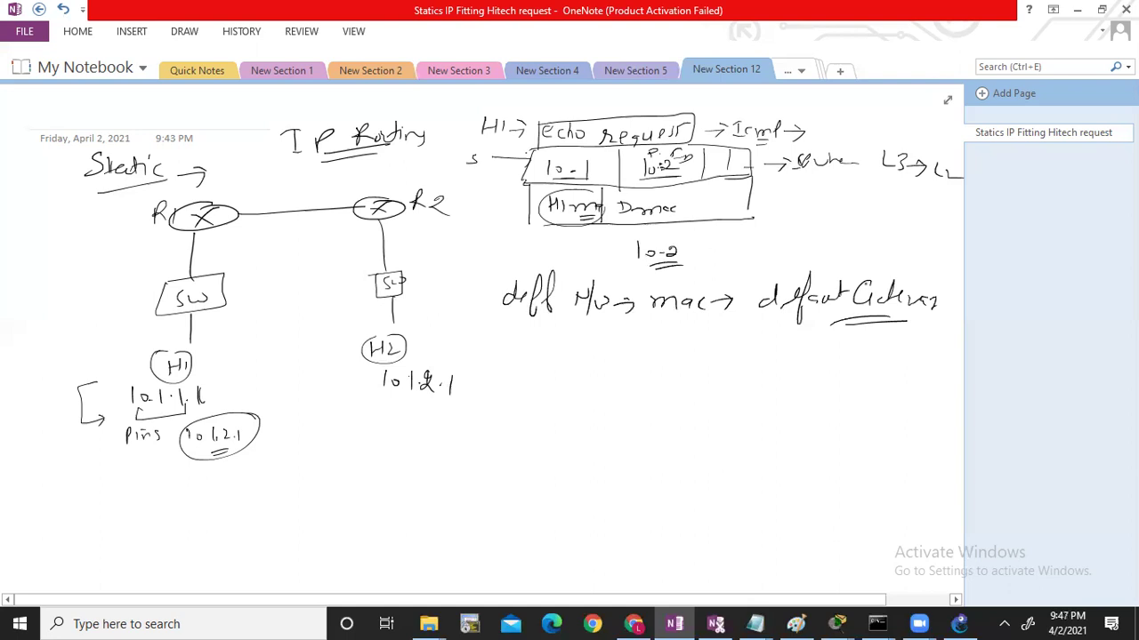
pyautogui.moveTo(716, 357)
pyautogui.mouseDown()
pyautogui.moveTo(778, 354)
pyautogui.moveTo(774, 364)
pyautogui.mouseUp()
pyautogui.moveTo(552, 100)
pyautogui.mouseDown()
pyautogui.moveTo(564, 107)
pyautogui.moveTo(555, 120)
pyautogui.mouseUp()
# Step: List OSPF, BGP, ICMP and EIGRP in a column and bracket the list
pyautogui.moveTo(516, 358); pyautogui.dragTo(527, 371)
pyautogui.moveTo(543, 373); pyautogui.dragTo(582, 358)
pyautogui.moveTo(529, 391); pyautogui.dragTo(528, 407)
pyautogui.moveTo(560, 395); pyautogui.dragTo(572, 410)
pyautogui.moveTo(572, 390); pyautogui.dragTo(575, 402)
pyautogui.moveTo(509, 423)
pyautogui.mouseDown()
pyautogui.moveTo(507, 443)
pyautogui.moveTo(523, 427)
pyautogui.mouseUp()
pyautogui.moveTo(523, 441); pyautogui.dragTo(553, 434)
pyautogui.moveTo(559, 436)
pyautogui.mouseDown()
pyautogui.moveTo(559, 449)
pyautogui.moveTo(569, 436)
pyautogui.mouseUp()
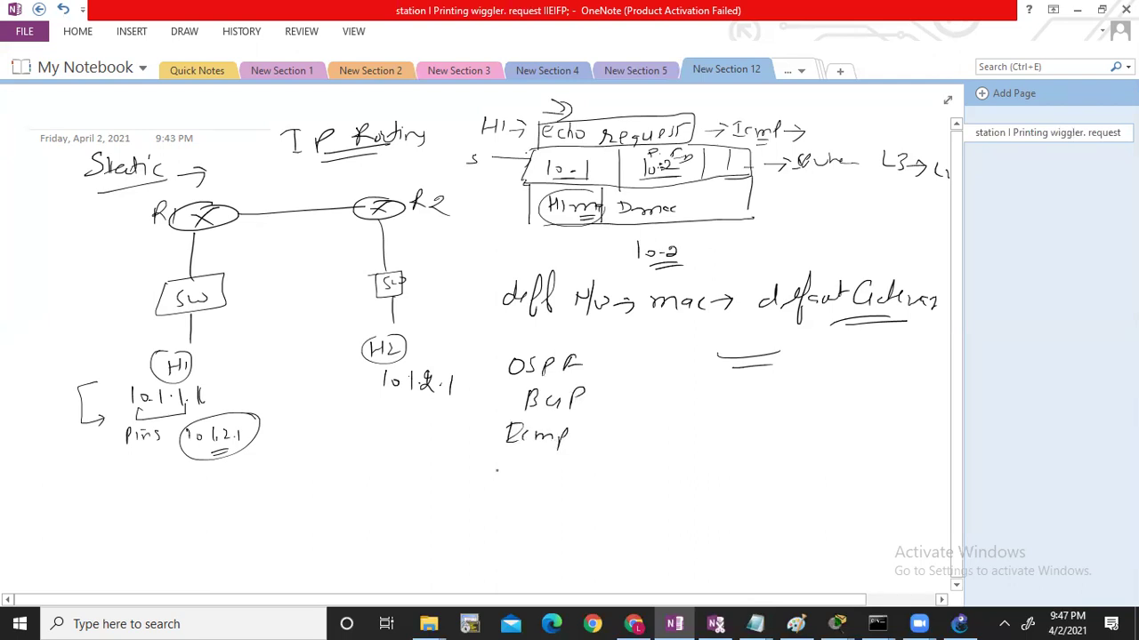
pyautogui.moveTo(511, 461)
pyautogui.mouseDown()
pyautogui.moveTo(508, 480)
pyautogui.moveTo(560, 479)
pyautogui.moveTo(576, 466)
pyautogui.mouseUp()
pyautogui.click(595, 359)
pyautogui.moveTo(618, 363); pyautogui.dragTo(593, 479)
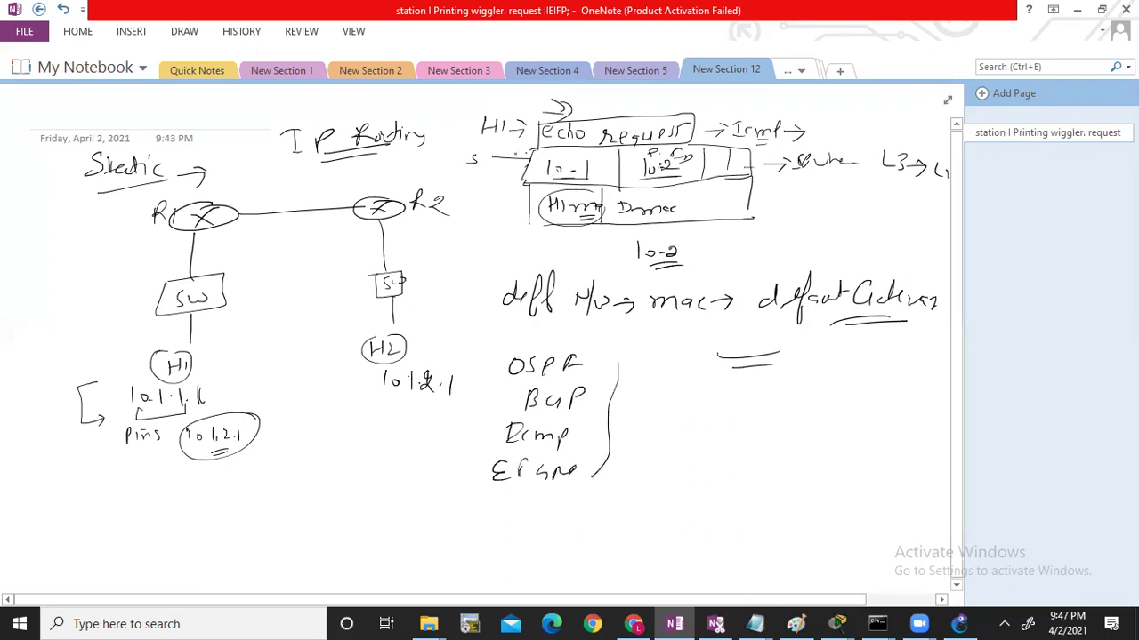
# Step: Draw an arrow from the protocol list to a box, with connectors leading down through "IP"
pyautogui.moveTo(605, 365)
pyautogui.mouseDown()
pyautogui.moveTo(649, 366)
pyautogui.moveTo(642, 374)
pyautogui.mouseUp()
pyautogui.moveTo(665, 363)
pyautogui.mouseDown()
pyautogui.moveTo(681, 413)
pyautogui.moveTo(664, 446)
pyautogui.mouseUp()
pyautogui.click(660, 430)
pyautogui.moveTo(653, 447); pyautogui.dragTo(680, 450)
pyautogui.click(694, 449)
pyautogui.moveTo(680, 429); pyautogui.dragTo(662, 473)
pyautogui.moveTo(655, 472); pyautogui.dragTo(675, 471)
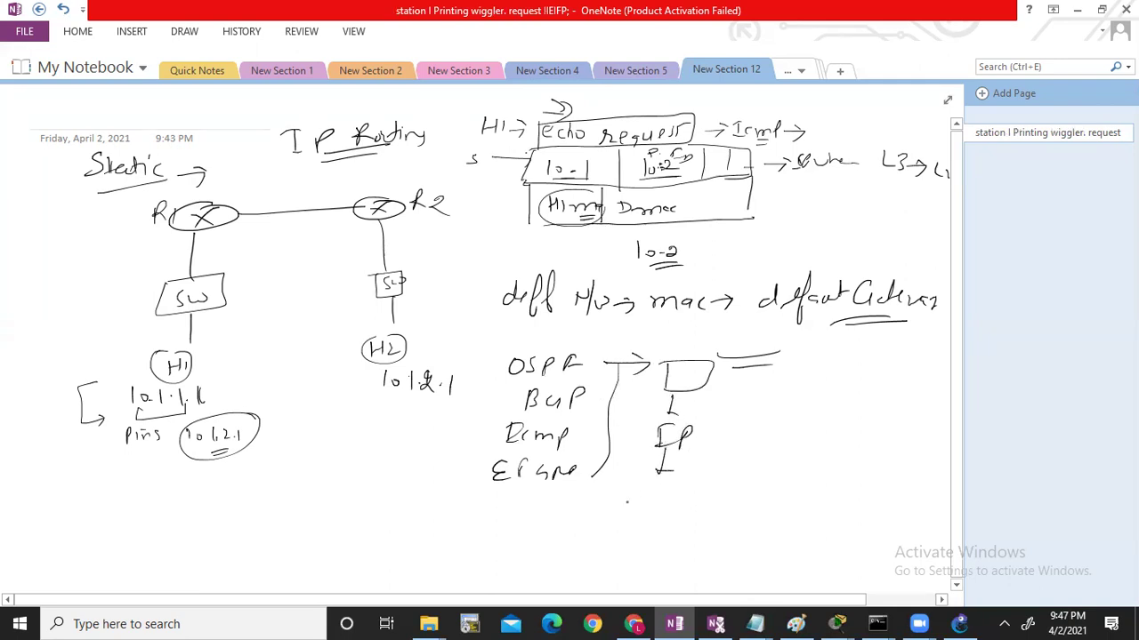
# Step: Write the note at the end of the IP connector and circle its latter part
pyautogui.moveTo(623, 509)
pyautogui.mouseDown()
pyautogui.moveTo(679, 499)
pyautogui.moveTo(687, 523)
pyautogui.mouseUp()
pyautogui.moveTo(721, 484)
pyautogui.mouseDown()
pyautogui.moveTo(744, 500)
pyautogui.moveTo(805, 505)
pyautogui.moveTo(783, 525)
pyautogui.mouseUp()
pyautogui.moveTo(817, 494)
pyautogui.mouseDown()
pyautogui.moveTo(648, 514)
pyautogui.moveTo(816, 539)
pyautogui.mouseUp()
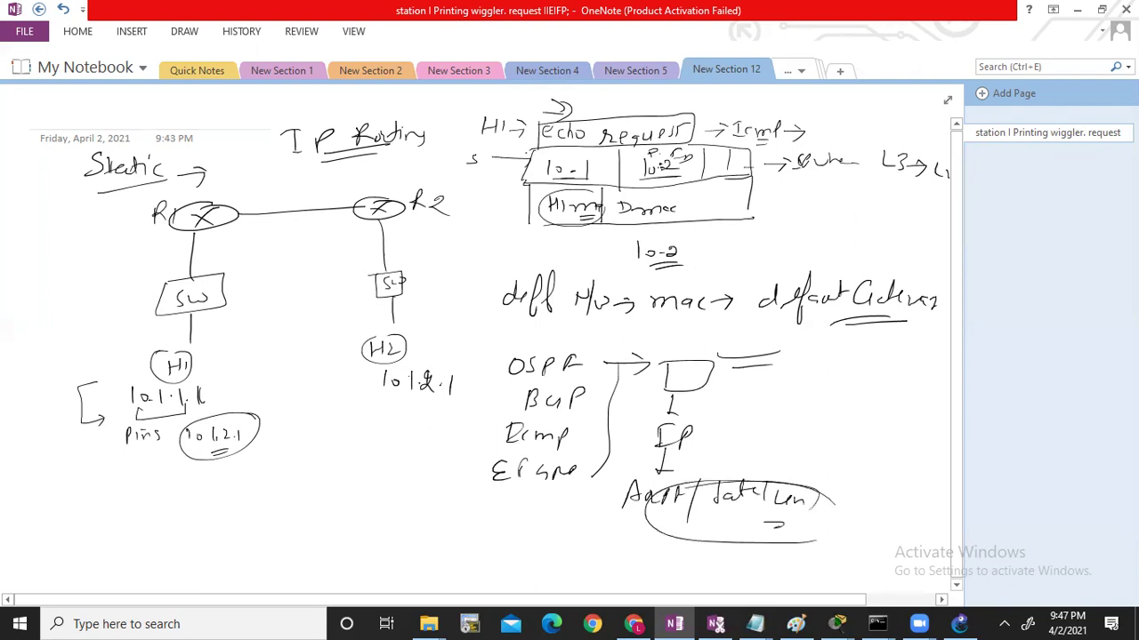
# Step: Sketch an empty box above OSPF, and circle both "mac" in the gateway line and "Dmac" in the frame
pyautogui.moveTo(607, 327)
pyautogui.mouseDown()
pyautogui.moveTo(504, 336)
pyautogui.moveTo(608, 347)
pyautogui.moveTo(711, 332)
pyautogui.mouseUp()
pyautogui.moveTo(664, 327)
pyautogui.mouseDown()
pyautogui.moveTo(715, 322)
pyautogui.moveTo(696, 297)
pyautogui.mouseUp()
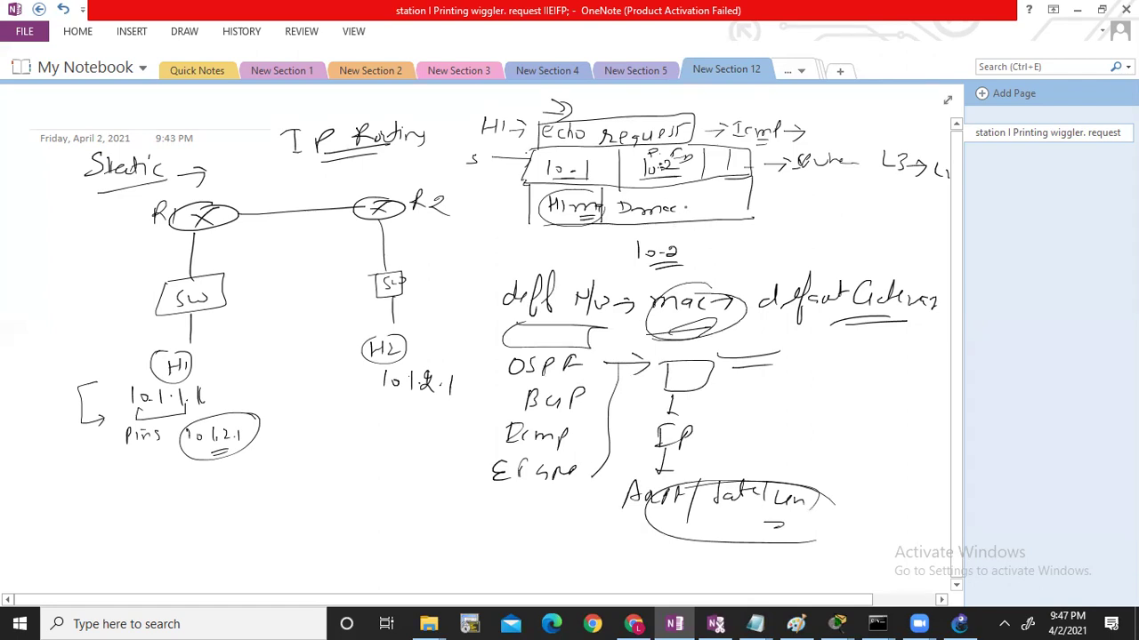
pyautogui.moveTo(676, 195)
pyautogui.mouseDown()
pyautogui.moveTo(623, 211)
pyautogui.moveTo(690, 206)
pyautogui.mouseUp()
# Step: Link the ping note to a large circled "diff", and draw an arrow from H1 to a shaded port on R1
pyautogui.moveTo(142, 458)
pyautogui.mouseDown()
pyautogui.moveTo(290, 418)
pyautogui.moveTo(358, 505)
pyautogui.mouseUp()
pyautogui.moveTo(389, 406)
pyautogui.mouseDown()
pyautogui.moveTo(372, 491)
pyautogui.moveTo(402, 480)
pyautogui.moveTo(392, 418)
pyautogui.mouseUp()
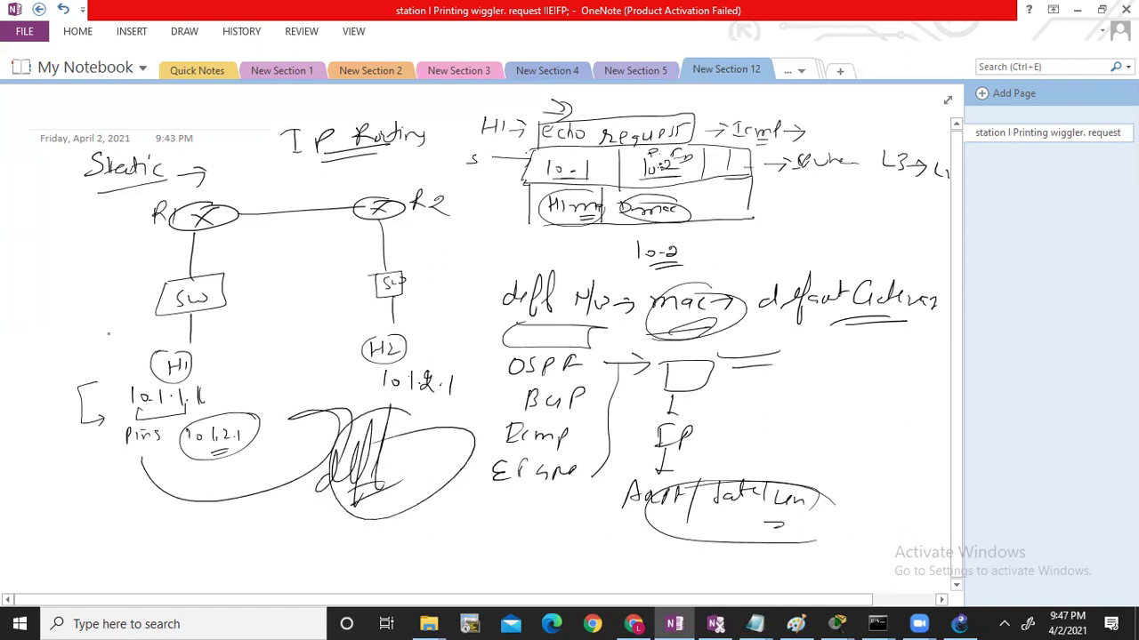
pyautogui.moveTo(120, 373)
pyautogui.mouseDown()
pyautogui.moveTo(153, 253)
pyautogui.moveTo(210, 228)
pyautogui.moveTo(201, 246)
pyautogui.moveTo(210, 230)
pyautogui.moveTo(187, 242)
pyautogui.moveTo(204, 229)
pyautogui.mouseUp()
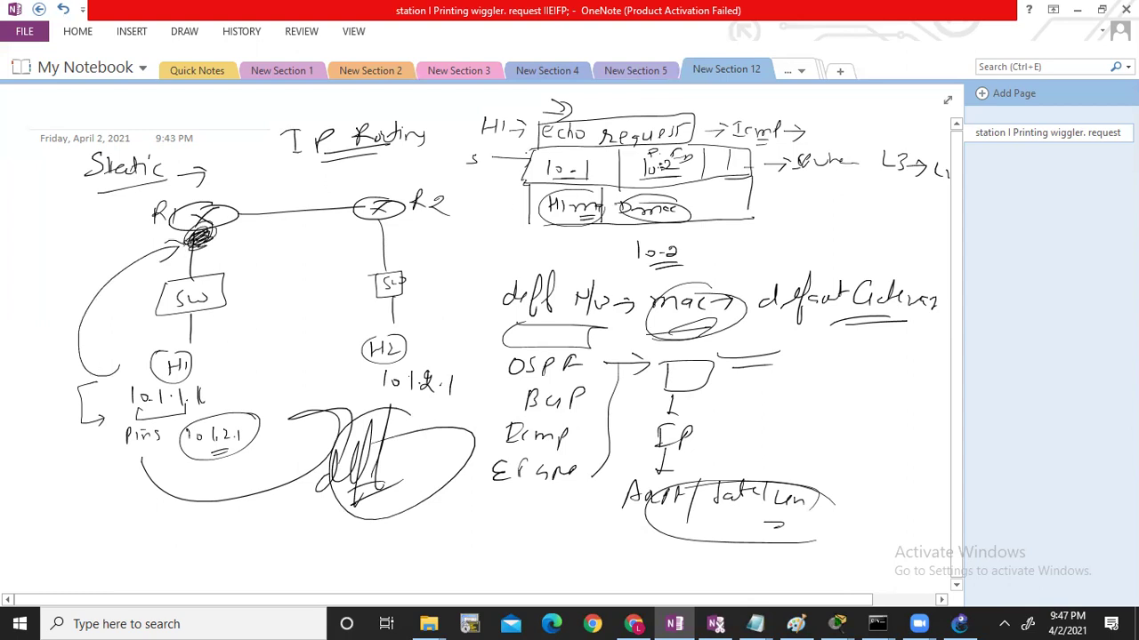
# Step: Draw an upward arrow beside H1's link toward R1 and label it "ARP Req"
pyautogui.moveTo(254, 374); pyautogui.dragTo(260, 258)
pyautogui.moveTo(259, 258); pyautogui.dragTo(268, 283)
pyautogui.moveTo(270, 323); pyautogui.dragTo(303, 301)
pyautogui.moveTo(272, 362)
pyautogui.mouseDown()
pyautogui.moveTo(288, 338)
pyautogui.moveTo(304, 342)
pyautogui.moveTo(301, 374)
pyautogui.mouseUp()
pyautogui.moveTo(312, 340); pyautogui.dragTo(306, 366)
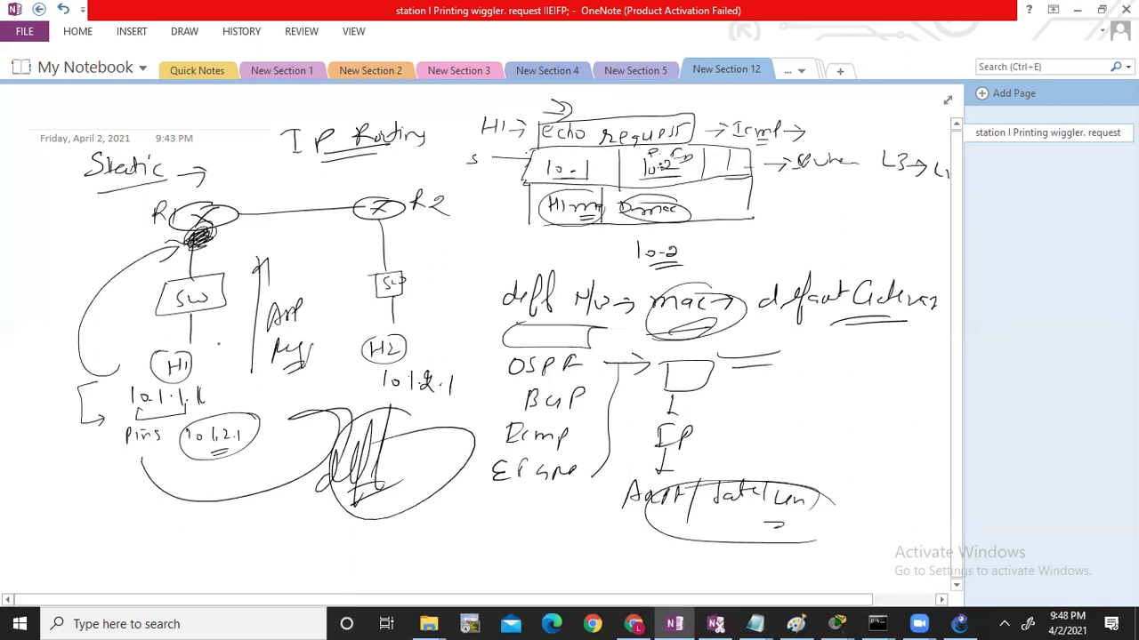
# Step: Write a circled "Reply" with a downward arrow beside the R1 to H1 path
pyautogui.moveTo(76, 231)
pyautogui.mouseDown()
pyautogui.moveTo(43, 329)
pyautogui.moveTo(65, 322)
pyautogui.mouseUp()
pyautogui.moveTo(8, 260); pyautogui.dragTo(3, 297)
pyautogui.moveTo(6, 267); pyautogui.dragTo(32, 294)
pyautogui.moveTo(35, 270); pyautogui.dragTo(55, 250)
pyautogui.moveTo(55, 298)
pyautogui.mouseDown()
pyautogui.moveTo(75, 240)
pyautogui.moveTo(19, 285)
pyautogui.mouseUp()
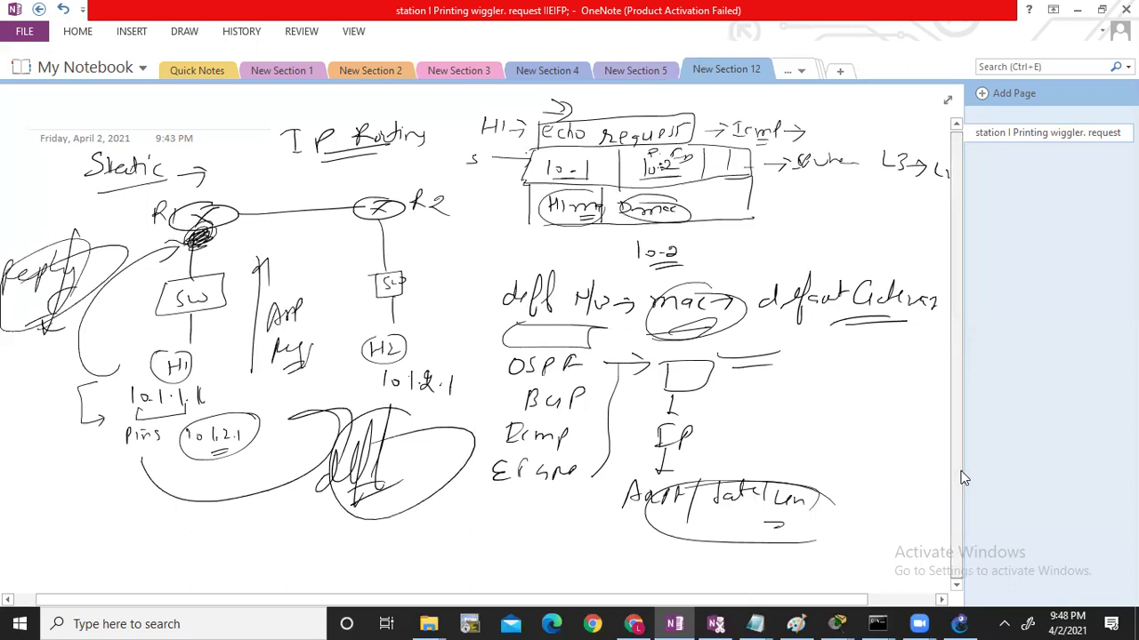
# Step: Sketch a simplified topology in blank space further down: R1 linked to R2, H1 under R1, H2 under R2
pyautogui.scroll(-3, 101, 554)
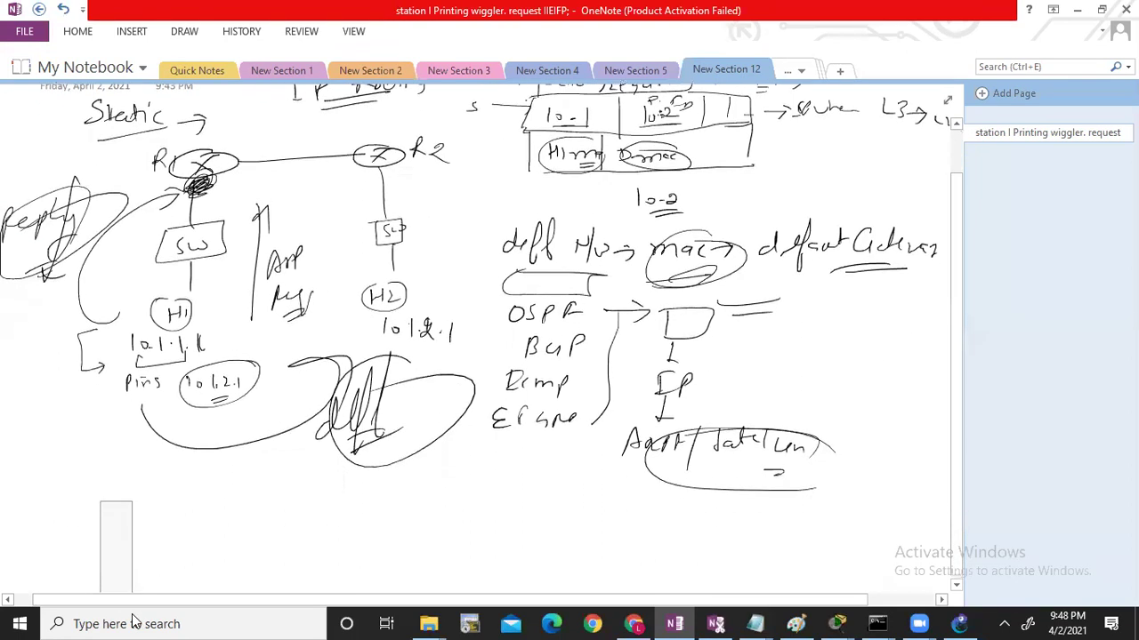
pyautogui.moveTo(114, 614); pyautogui.dragTo(97, 620)
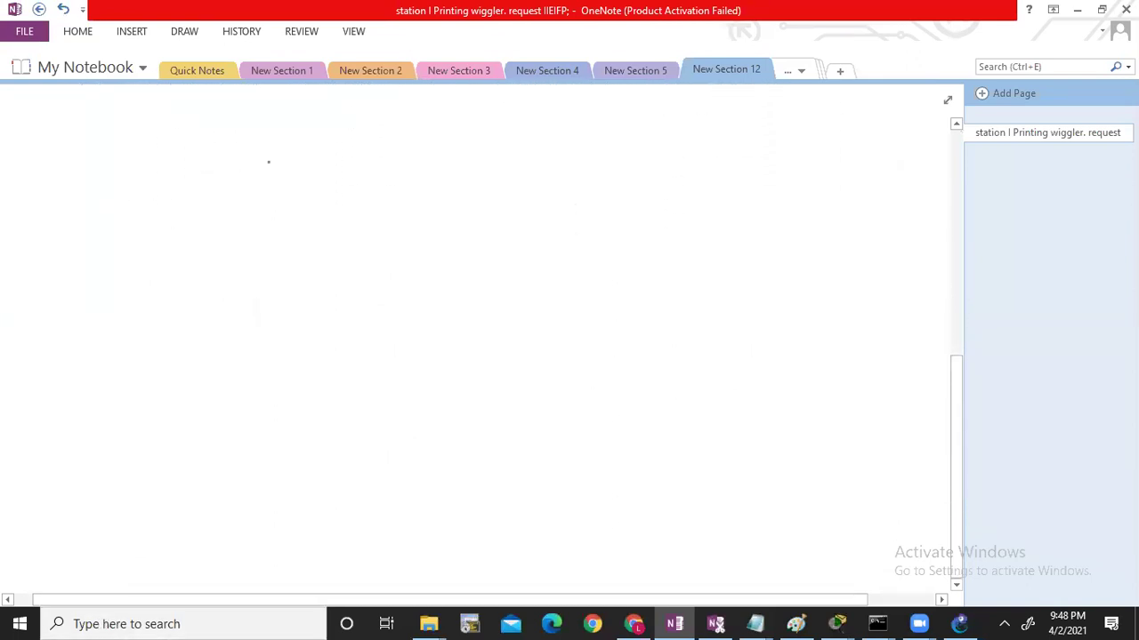
pyautogui.moveTo(586, 153); pyautogui.dragTo(606, 160)
pyautogui.moveTo(612, 154); pyautogui.dragTo(710, 153)
pyautogui.moveTo(717, 146)
pyautogui.mouseDown()
pyautogui.moveTo(718, 156)
pyautogui.moveTo(751, 157)
pyautogui.mouseUp()
pyautogui.moveTo(598, 169); pyautogui.dragTo(584, 232)
pyautogui.moveTo(584, 225); pyautogui.dragTo(594, 232)
pyautogui.moveTo(599, 222); pyautogui.dragTo(598, 233)
pyautogui.moveTo(736, 168); pyautogui.dragTo(725, 233)
pyautogui.moveTo(725, 228); pyautogui.dragTo(731, 228)
pyautogui.moveTo(732, 221); pyautogui.dragTo(742, 233)
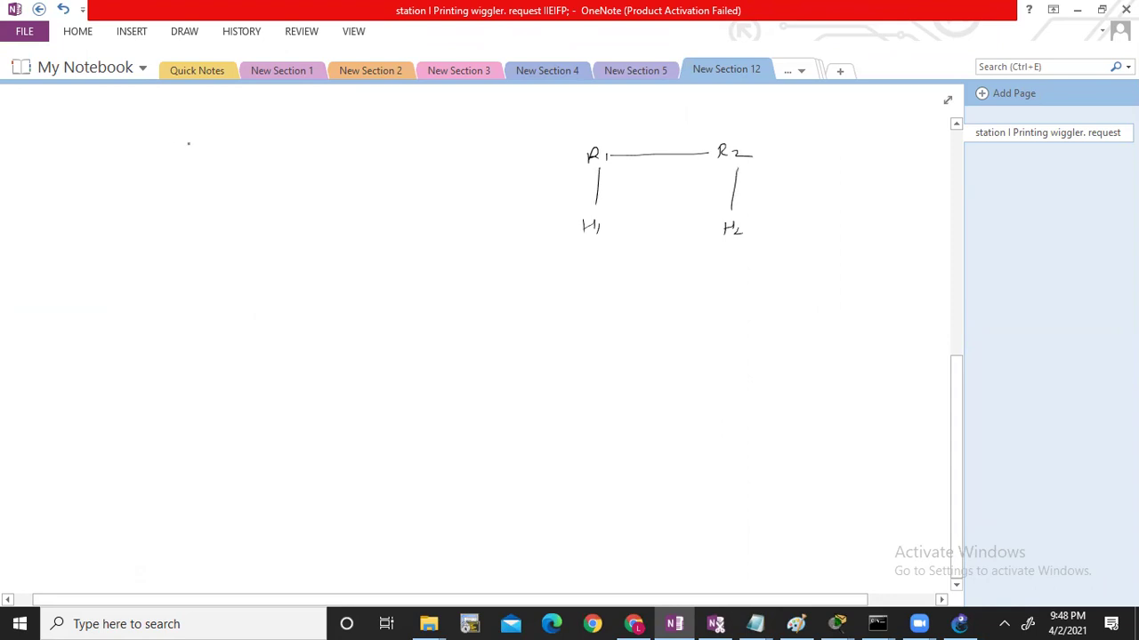
# Step: Draw H1's packet as stacked boxes: "echo", then 10.1 and 10.2, then "H1 (mac)" and the gateway MAC "MG"
pyautogui.moveTo(31, 112)
pyautogui.mouseDown()
pyautogui.moveTo(30, 126)
pyautogui.moveTo(41, 120)
pyautogui.mouseUp()
pyautogui.moveTo(41, 113); pyautogui.dragTo(41, 126)
pyautogui.moveTo(46, 115)
pyautogui.mouseDown()
pyautogui.moveTo(46, 126)
pyautogui.moveTo(110, 121)
pyautogui.mouseUp()
pyautogui.moveTo(116, 115); pyautogui.dragTo(134, 123)
pyautogui.moveTo(139, 116)
pyautogui.mouseDown()
pyautogui.moveTo(97, 131)
pyautogui.moveTo(165, 121)
pyautogui.mouseUp()
pyautogui.moveTo(164, 124)
pyautogui.mouseDown()
pyautogui.moveTo(109, 129)
pyautogui.moveTo(94, 152)
pyautogui.mouseUp()
pyautogui.moveTo(100, 139)
pyautogui.mouseDown()
pyautogui.moveTo(101, 152)
pyautogui.moveTo(118, 148)
pyautogui.mouseUp()
pyautogui.moveTo(123, 138)
pyautogui.mouseDown()
pyautogui.moveTo(124, 151)
pyautogui.moveTo(139, 149)
pyautogui.mouseUp()
pyautogui.moveTo(143, 135)
pyautogui.mouseDown()
pyautogui.moveTo(143, 148)
pyautogui.moveTo(168, 153)
pyautogui.moveTo(135, 153)
pyautogui.moveTo(93, 188)
pyautogui.moveTo(155, 169)
pyautogui.moveTo(176, 169)
pyautogui.moveTo(137, 182)
pyautogui.moveTo(185, 184)
pyautogui.moveTo(169, 151)
pyautogui.moveTo(233, 183)
pyautogui.moveTo(187, 185)
pyautogui.moveTo(215, 164)
pyautogui.moveTo(233, 179)
pyautogui.mouseUp()
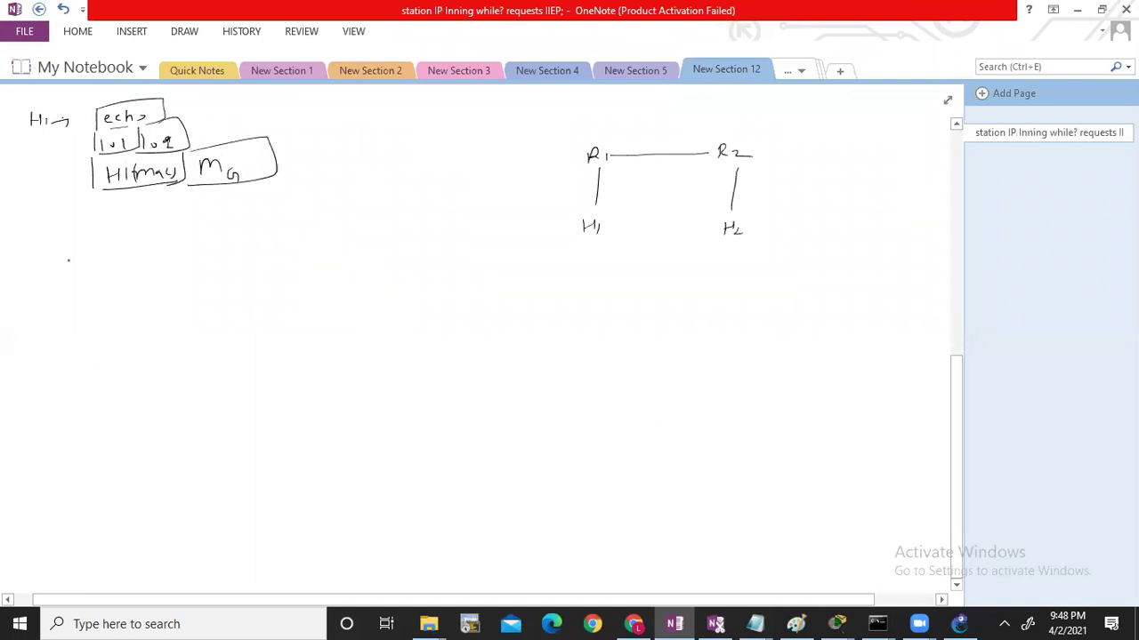
# Step: Draw arrows from the gateway MAC field to a circled R1
pyautogui.moveTo(276, 169); pyautogui.dragTo(335, 171)
pyautogui.moveTo(324, 163)
pyautogui.mouseDown()
pyautogui.moveTo(326, 178)
pyautogui.moveTo(355, 182)
pyautogui.mouseUp()
pyautogui.moveTo(361, 173); pyautogui.dragTo(359, 150)
pyautogui.moveTo(281, 181); pyautogui.dragTo(341, 194)
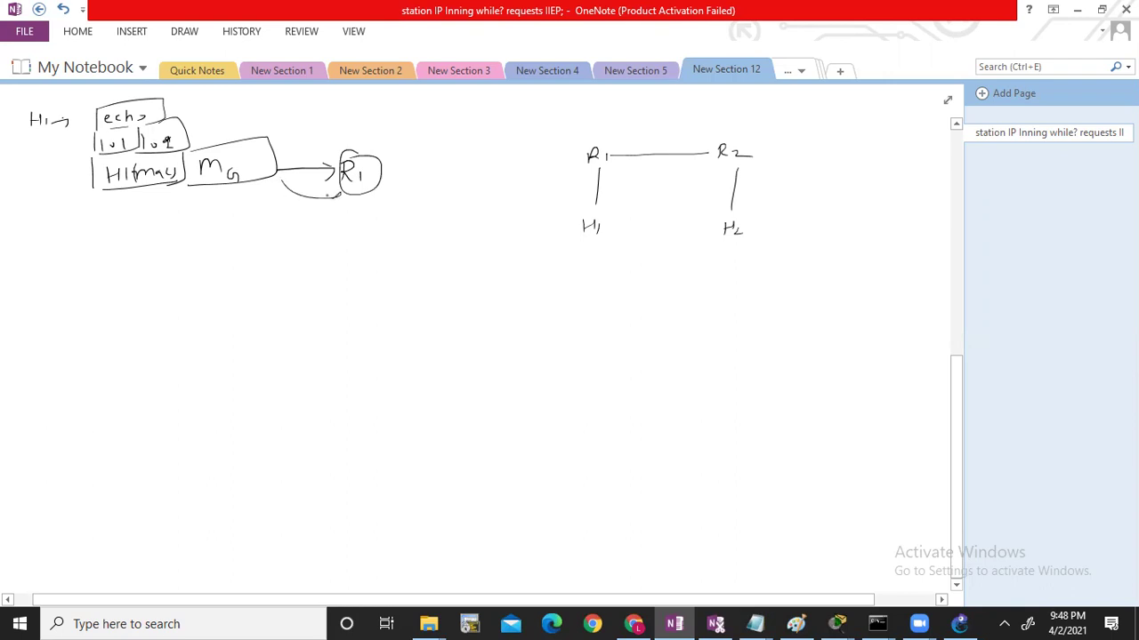
# Step: Underline the gateway MAC field, write a circled "L2 →" with a check mark, and write "L3 →" below
pyautogui.moveTo(251, 202)
pyautogui.mouseDown()
pyautogui.moveTo(258, 218)
pyautogui.moveTo(297, 211)
pyautogui.moveTo(251, 231)
pyautogui.moveTo(294, 209)
pyautogui.moveTo(213, 195)
pyautogui.moveTo(355, 212)
pyautogui.mouseUp()
pyautogui.moveTo(260, 248)
pyautogui.mouseDown()
pyautogui.moveTo(273, 264)
pyautogui.moveTo(302, 258)
pyautogui.mouseUp()
pyautogui.moveTo(297, 254); pyautogui.dragTo(297, 265)
# Step: Circle 10.2 in the packet and write 10.2.1 above a circled R1 in the topology, with an arrow into R1
pyautogui.moveTo(150, 135); pyautogui.dragTo(176, 128)
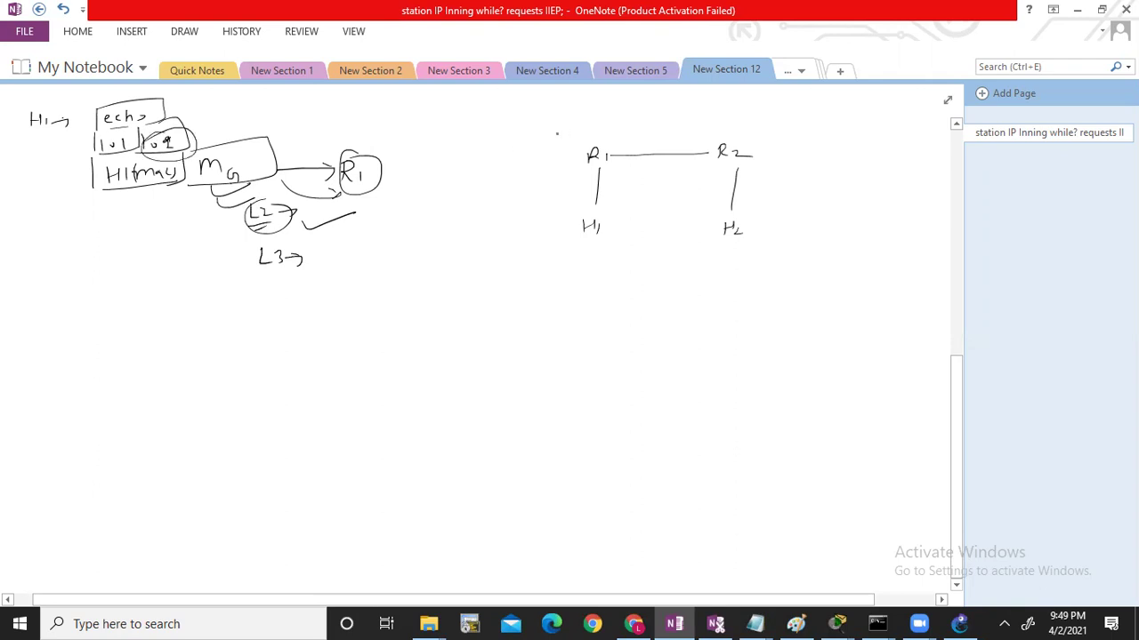
pyautogui.moveTo(610, 139)
pyautogui.mouseDown()
pyautogui.moveTo(583, 144)
pyautogui.moveTo(626, 131)
pyautogui.mouseUp()
pyautogui.moveTo(550, 130); pyautogui.dragTo(576, 157)
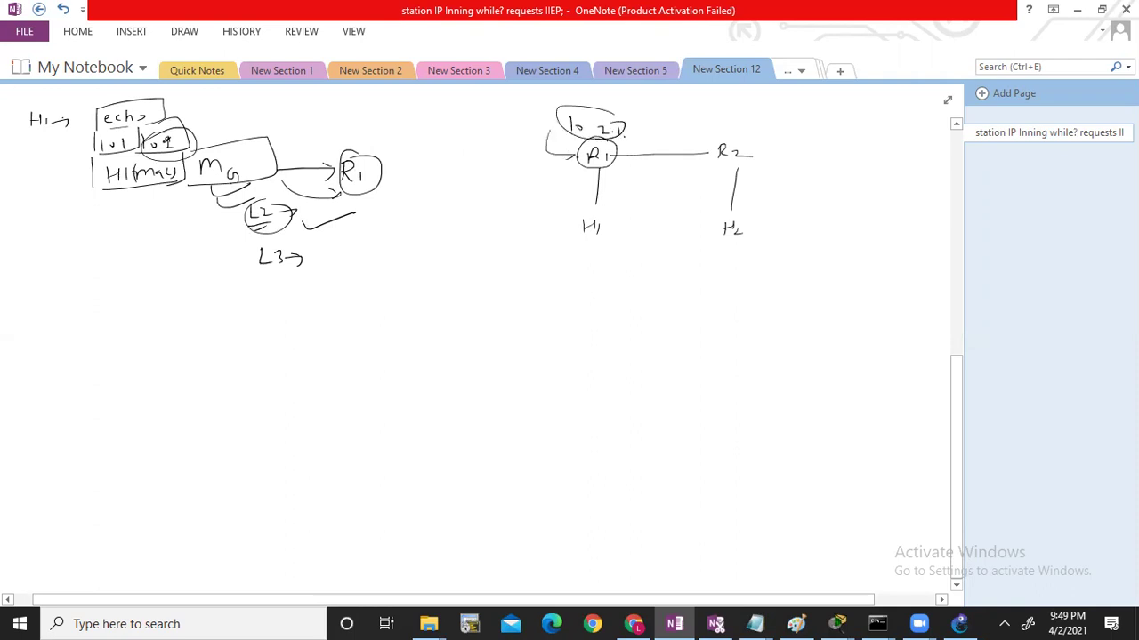
# Step: Write "Routing table →" under L3 and a circled 10.1.2 beside it
pyautogui.moveTo(171, 278)
pyautogui.mouseDown()
pyautogui.moveTo(195, 292)
pyautogui.moveTo(329, 290)
pyautogui.mouseUp()
pyautogui.moveTo(418, 233)
pyautogui.mouseDown()
pyautogui.moveTo(433, 249)
pyautogui.moveTo(464, 245)
pyautogui.moveTo(466, 262)
pyautogui.moveTo(489, 242)
pyautogui.mouseUp()
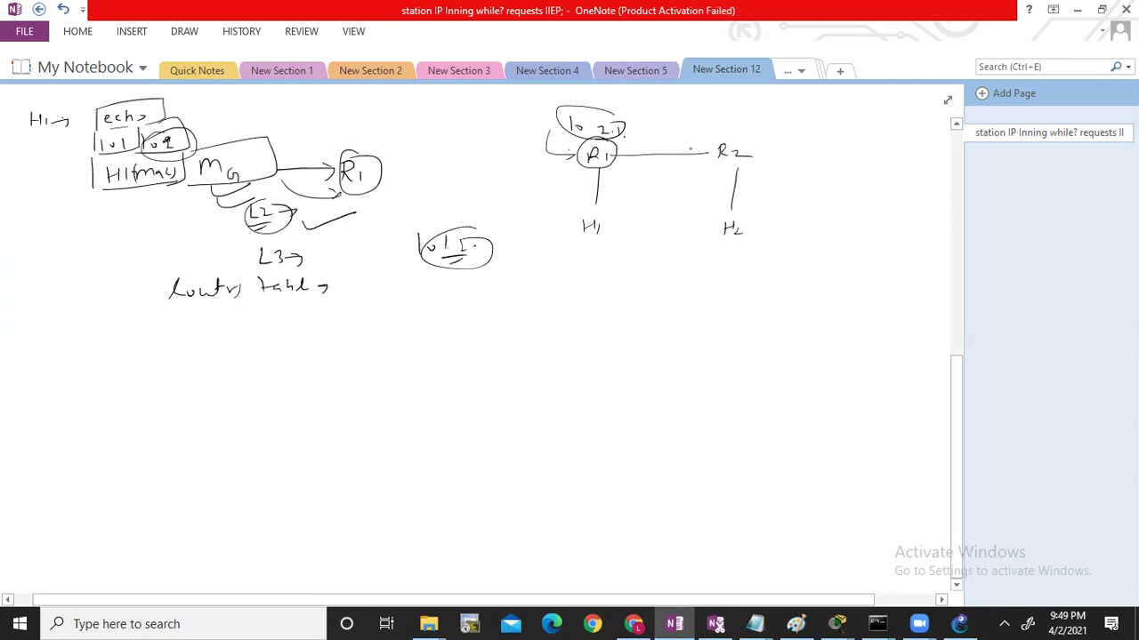
# Step: Add arrow strokes beside R1 and mark a packet travelling along the R1 to R2 link
pyautogui.moveTo(562, 158); pyautogui.dragTo(541, 193)
pyautogui.moveTo(614, 155)
pyautogui.mouseDown()
pyautogui.moveTo(686, 152)
pyautogui.moveTo(670, 164)
pyautogui.moveTo(647, 143)
pyautogui.mouseUp()
pyautogui.moveTo(562, 170)
pyautogui.mouseDown()
pyautogui.moveTo(557, 206)
pyautogui.moveTo(596, 187)
pyautogui.mouseUp()
# Step: Circle H2, write its network 10.1.2.0/24 circled beside it, and draw a vertical double-ended arrow above
pyautogui.moveTo(746, 211)
pyautogui.mouseDown()
pyautogui.moveTo(763, 215)
pyautogui.moveTo(779, 272)
pyautogui.moveTo(857, 272)
pyautogui.mouseUp()
pyautogui.click(845, 272)
pyautogui.moveTo(875, 256)
pyautogui.mouseDown()
pyautogui.moveTo(865, 287)
pyautogui.moveTo(908, 281)
pyautogui.mouseUp()
pyautogui.moveTo(843, 244)
pyautogui.mouseDown()
pyautogui.moveTo(851, 319)
pyautogui.moveTo(883, 251)
pyautogui.mouseUp()
pyautogui.moveTo(797, 190); pyautogui.dragTo(796, 235)
pyautogui.moveTo(777, 229); pyautogui.dragTo(802, 228)
pyautogui.moveTo(810, 230)
pyautogui.mouseDown()
pyautogui.moveTo(824, 221)
pyautogui.moveTo(799, 169)
pyautogui.moveTo(811, 187)
pyautogui.mouseUp()
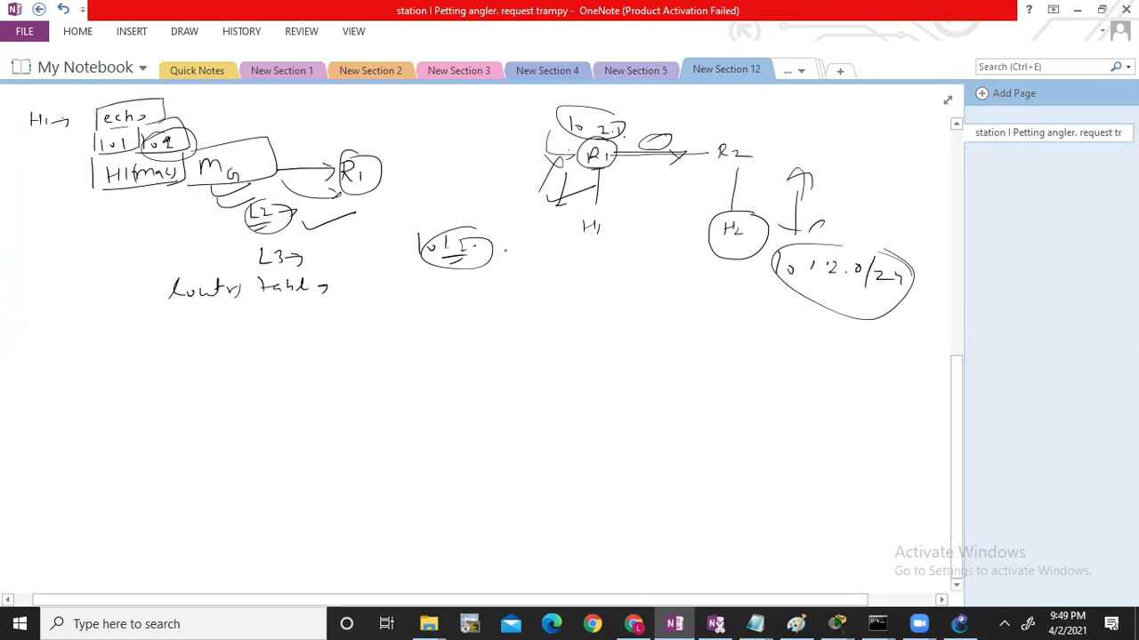
# Step: Draw a return stroke from R1 toward H1 and write a circled, underlined note beside it
pyautogui.moveTo(612, 162)
pyautogui.mouseDown()
pyautogui.moveTo(594, 210)
pyautogui.moveTo(655, 203)
pyautogui.mouseUp()
pyautogui.moveTo(657, 201); pyautogui.dragTo(673, 204)
pyautogui.moveTo(637, 215)
pyautogui.mouseDown()
pyautogui.moveTo(654, 214)
pyautogui.moveTo(662, 196)
pyautogui.mouseUp()
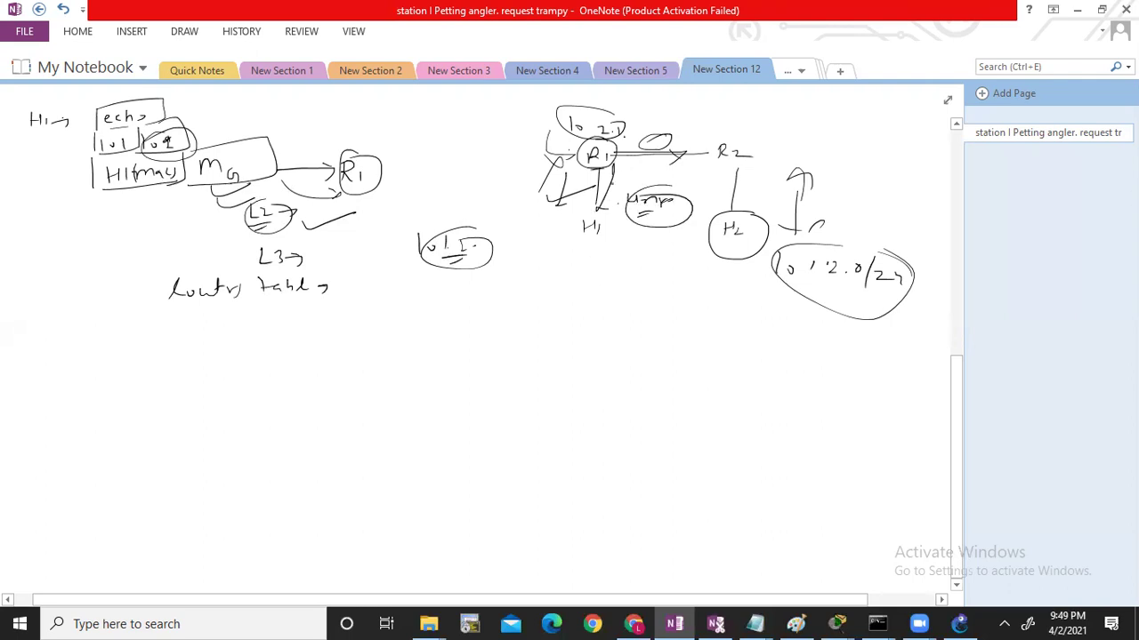
# Step: Write a circled R1 under the 10.1.2 note with a circled 10.1.2.10 above it
pyautogui.moveTo(441, 326); pyautogui.dragTo(467, 342)
pyautogui.moveTo(438, 313); pyautogui.dragTo(440, 313)
pyautogui.click(504, 323)
pyautogui.moveTo(446, 304); pyautogui.dragTo(494, 297)
pyautogui.moveTo(500, 290); pyautogui.dragTo(500, 300)
pyautogui.moveTo(505, 291); pyautogui.dragTo(506, 292)
pyautogui.moveTo(443, 309); pyautogui.dragTo(498, 276)
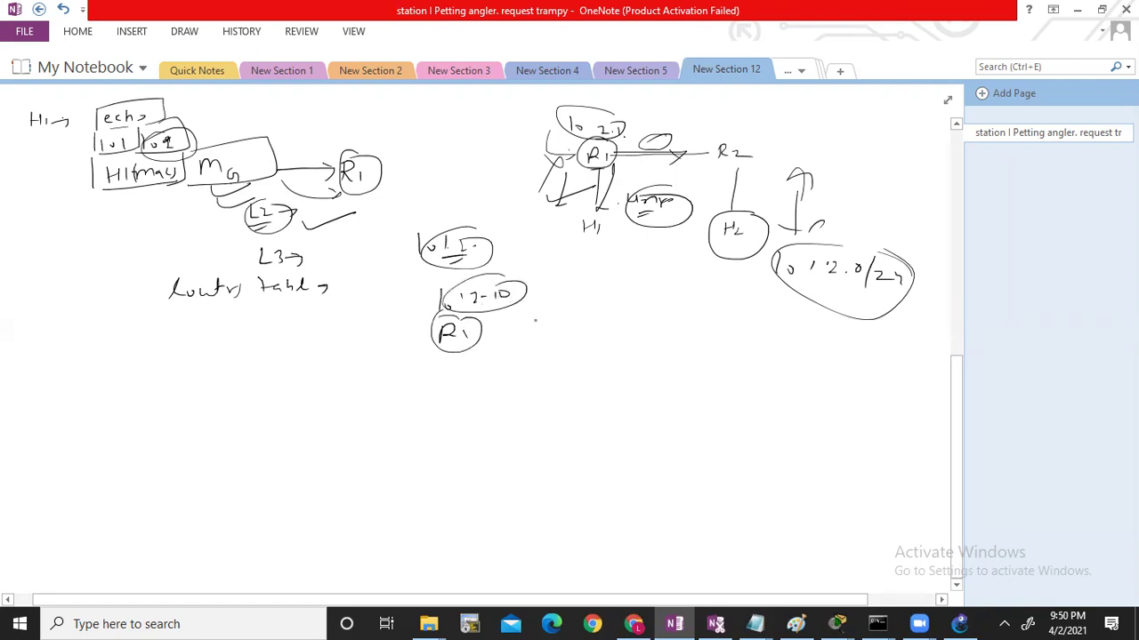
# Step: Complete the new topology: link R1 to a circled R2, with H1 under R1 and a circled H2 under R2
pyautogui.moveTo(482, 337); pyautogui.dragTo(599, 329)
pyautogui.moveTo(607, 322)
pyautogui.mouseDown()
pyautogui.moveTo(620, 333)
pyautogui.moveTo(633, 312)
pyautogui.mouseUp()
pyautogui.moveTo(446, 356); pyautogui.dragTo(429, 425)
pyautogui.moveTo(429, 418); pyautogui.dragTo(441, 417)
pyautogui.moveTo(441, 410); pyautogui.dragTo(441, 426)
pyautogui.moveTo(448, 411); pyautogui.dragTo(448, 425)
pyautogui.click(452, 422)
pyautogui.moveTo(621, 345); pyautogui.dragTo(617, 414)
pyautogui.moveTo(617, 408); pyautogui.dragTo(632, 408)
pyautogui.moveTo(634, 402); pyautogui.dragTo(651, 412)
pyautogui.moveTo(622, 392); pyautogui.dragTo(655, 402)
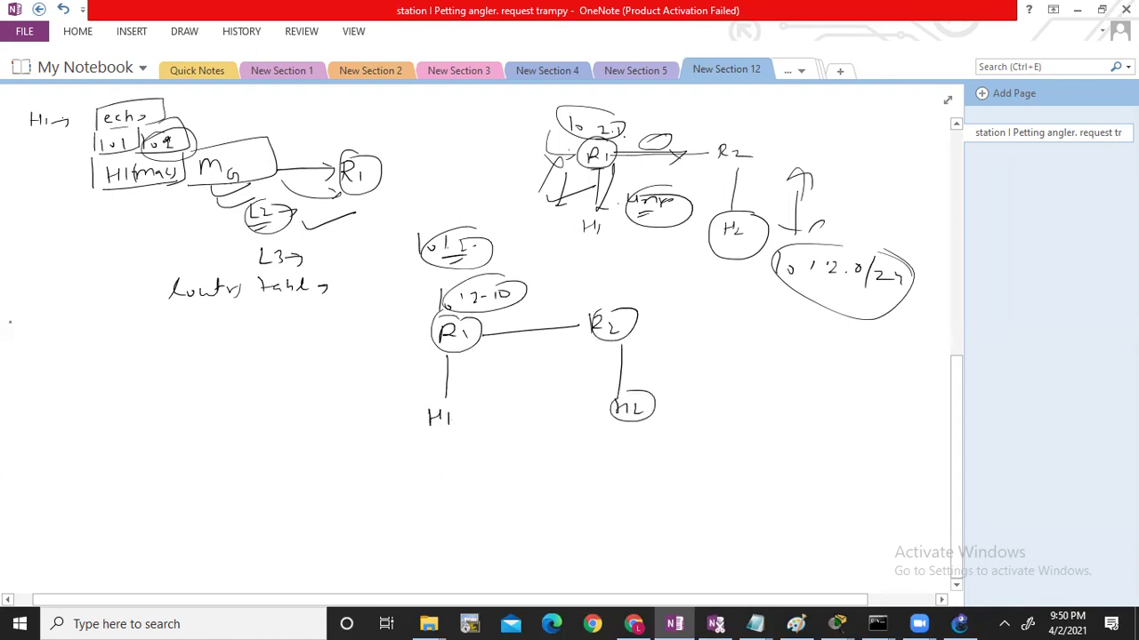
# Step: List "Static" and "Dynamic" as routing types beneath the routing table note, checking Static and circling Dynamic
pyautogui.moveTo(19, 328)
pyautogui.mouseDown()
pyautogui.moveTo(43, 354)
pyautogui.moveTo(98, 358)
pyautogui.mouseUp()
pyautogui.moveTo(90, 347); pyautogui.dragTo(105, 347)
pyautogui.click(116, 356)
pyautogui.moveTo(105, 358); pyautogui.dragTo(135, 358)
pyautogui.moveTo(142, 348); pyautogui.dragTo(143, 358)
pyautogui.moveTo(153, 347); pyautogui.dragTo(148, 356)
pyautogui.moveTo(76, 379)
pyautogui.mouseDown()
pyautogui.moveTo(100, 404)
pyautogui.moveTo(218, 404)
pyautogui.mouseUp()
pyautogui.click(112, 388)
pyautogui.moveTo(135, 413)
pyautogui.mouseDown()
pyautogui.moveTo(185, 411)
pyautogui.moveTo(100, 406)
pyautogui.mouseUp()
pyautogui.moveTo(169, 365); pyautogui.dragTo(260, 353)
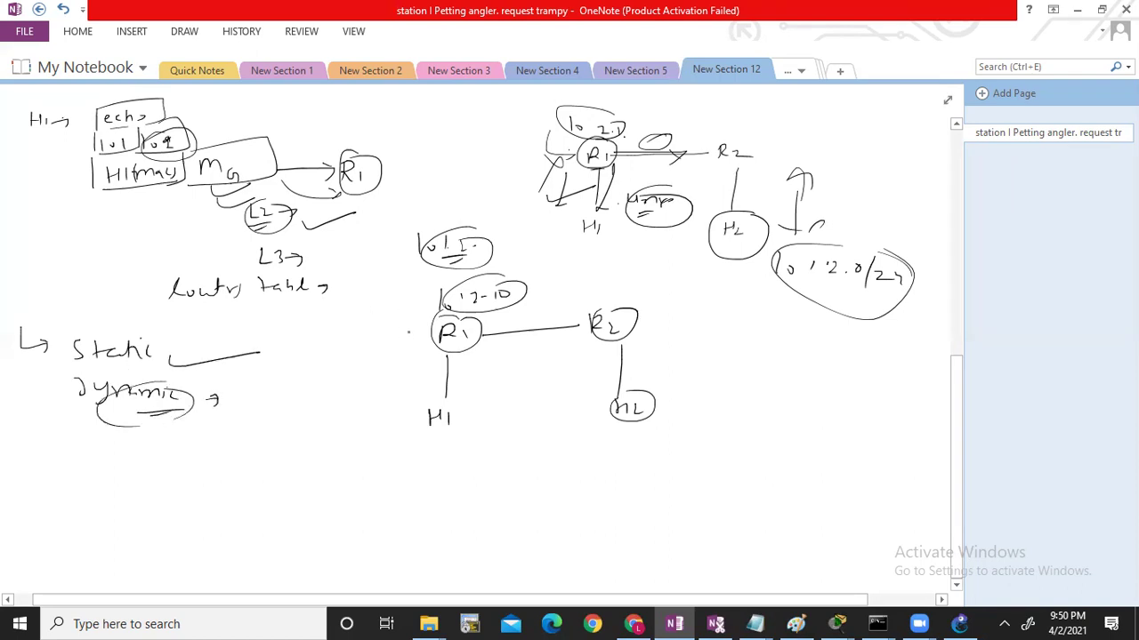
# Step: Mark R1 in the topology with a check stroke and write "# ip route" beneath the diagram
pyautogui.moveTo(387, 328); pyautogui.dragTo(422, 336)
pyautogui.moveTo(386, 349); pyautogui.dragTo(434, 342)
pyautogui.moveTo(118, 470)
pyautogui.mouseDown()
pyautogui.moveTo(148, 468)
pyautogui.moveTo(145, 477)
pyautogui.mouseUp()
pyautogui.moveTo(131, 462); pyautogui.dragTo(127, 486)
pyautogui.moveTo(142, 463)
pyautogui.mouseDown()
pyautogui.moveTo(138, 486)
pyautogui.moveTo(162, 491)
pyautogui.moveTo(245, 475)
pyautogui.moveTo(263, 486)
pyautogui.mouseUp()
pyautogui.click(161, 463)
pyautogui.moveTo(253, 472); pyautogui.dragTo(309, 484)
# Step: Continue the ip route syntax with "D.N" and "D N.S.M", underlining both terms
pyautogui.click(307, 469)
pyautogui.click(307, 478)
pyautogui.moveTo(309, 467)
pyautogui.mouseDown()
pyautogui.moveTo(312, 484)
pyautogui.moveTo(363, 466)
pyautogui.mouseUp()
pyautogui.click(336, 475)
pyautogui.moveTo(308, 489); pyautogui.dragTo(418, 481)
pyautogui.click(437, 474)
pyautogui.moveTo(451, 481)
pyautogui.mouseDown()
pyautogui.moveTo(459, 465)
pyautogui.moveTo(537, 478)
pyautogui.mouseUp()
pyautogui.click(478, 474)
pyautogui.click(501, 474)
pyautogui.click(534, 468)
pyautogui.click(534, 475)
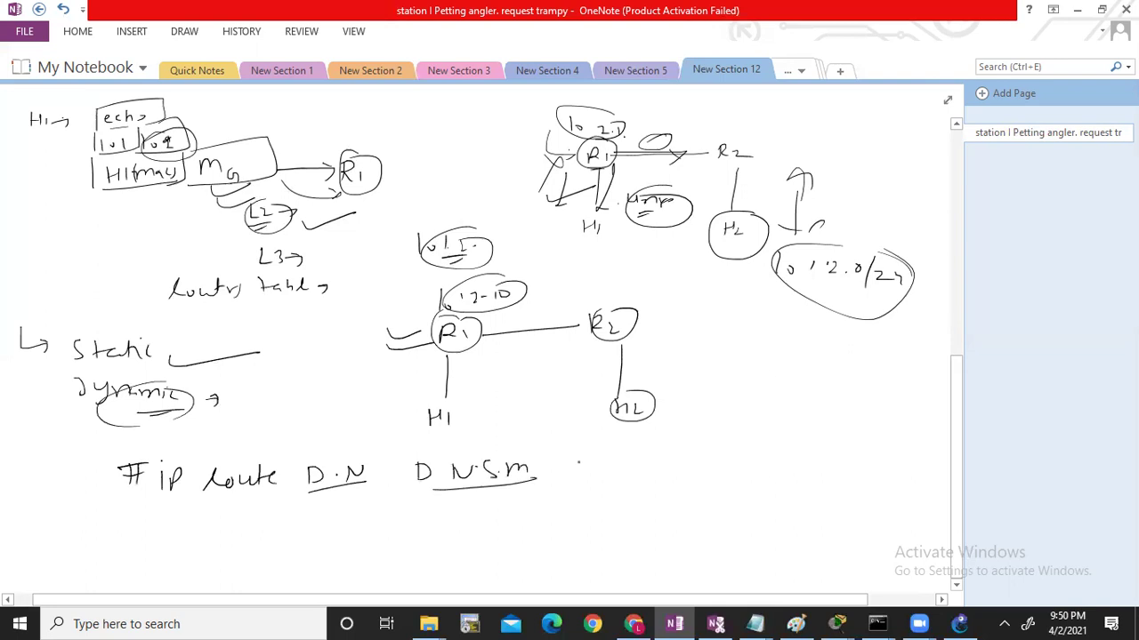
# Step: Extend the ip route syntax with the exit interface and next hop address terms, underlining them
pyautogui.moveTo(581, 464); pyautogui.dragTo(608, 475)
pyautogui.moveTo(608, 466); pyautogui.dragTo(594, 475)
pyautogui.moveTo(620, 453)
pyautogui.mouseDown()
pyautogui.moveTo(622, 475)
pyautogui.moveTo(630, 461)
pyautogui.moveTo(637, 475)
pyautogui.mouseUp()
pyautogui.click(669, 457)
pyautogui.moveTo(644, 475); pyautogui.dragTo(669, 473)
pyautogui.moveTo(665, 462)
pyautogui.mouseDown()
pyautogui.moveTo(687, 461)
pyautogui.moveTo(676, 480)
pyautogui.mouseUp()
pyautogui.moveTo(689, 466); pyautogui.dragTo(711, 473)
pyautogui.click(740, 476)
pyautogui.moveTo(607, 485)
pyautogui.mouseDown()
pyautogui.moveTo(813, 475)
pyautogui.moveTo(772, 472)
pyautogui.moveTo(782, 472)
pyautogui.mouseUp()
pyautogui.moveTo(778, 461); pyautogui.dragTo(803, 471)
pyautogui.moveTo(793, 463); pyautogui.dragTo(836, 475)
# Step: Box the complete ip route syntax, check the exit interface and next hop terms, and link the two with a bracket
pyautogui.moveTo(847, 463)
pyautogui.mouseDown()
pyautogui.moveTo(847, 476)
pyautogui.moveTo(887, 463)
pyautogui.moveTo(918, 486)
pyautogui.moveTo(203, 506)
pyautogui.moveTo(124, 454)
pyautogui.moveTo(916, 446)
pyautogui.moveTo(925, 436)
pyautogui.mouseUp()
pyautogui.moveTo(618, 506); pyautogui.dragTo(690, 485)
pyautogui.moveTo(808, 505); pyautogui.dragTo(873, 487)
pyautogui.moveTo(680, 507)
pyautogui.mouseDown()
pyautogui.moveTo(692, 528)
pyautogui.moveTo(792, 500)
pyautogui.mouseUp()
pyautogui.moveTo(680, 511); pyautogui.dragTo(710, 511)
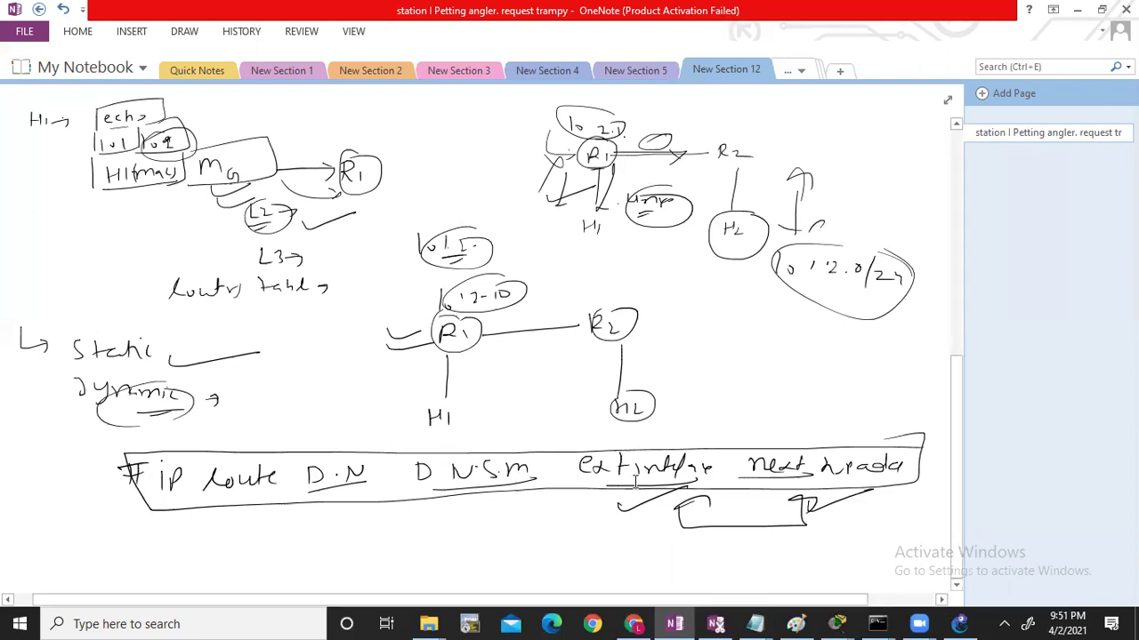
# Step: Draw a chain of routers R1, R2 and R3 joined by lines in the blank area below the syntax
pyautogui.scroll(-4, 366, 621)
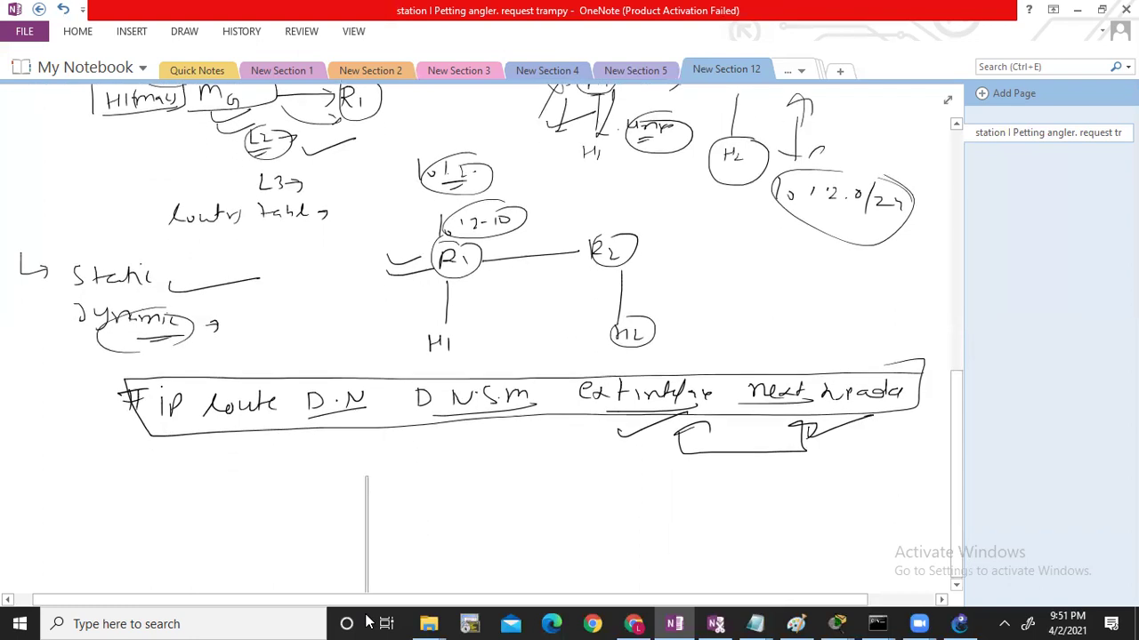
pyautogui.scroll(-8, 366, 622)
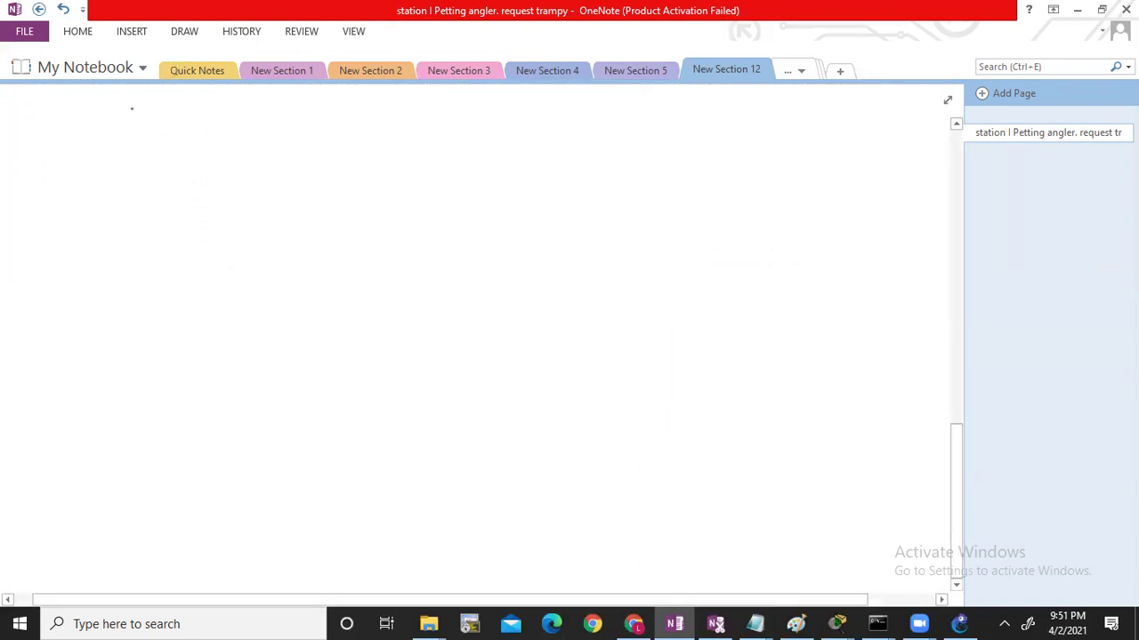
pyautogui.moveTo(87, 141); pyautogui.dragTo(98, 150)
pyautogui.moveTo(109, 135)
pyautogui.mouseDown()
pyautogui.moveTo(110, 158)
pyautogui.moveTo(228, 136)
pyautogui.moveTo(233, 148)
pyautogui.mouseUp()
pyautogui.moveTo(236, 137)
pyautogui.mouseDown()
pyautogui.moveTo(249, 149)
pyautogui.moveTo(311, 137)
pyautogui.moveTo(349, 146)
pyautogui.mouseUp()
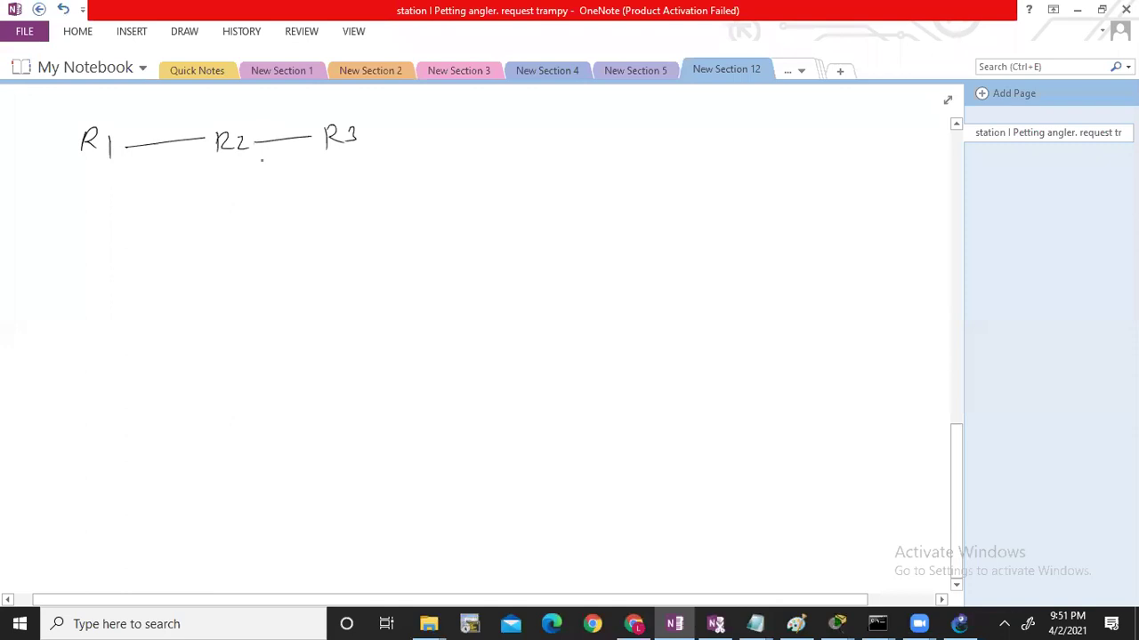
# Step: Attach a host marked H1 beneath both R1 and R3, and close off the diagram with a line below and beside it
pyautogui.moveTo(90, 161)
pyautogui.mouseDown()
pyautogui.moveTo(85, 233)
pyautogui.moveTo(108, 237)
pyautogui.mouseUp()
pyautogui.moveTo(331, 159); pyautogui.dragTo(327, 228)
pyautogui.moveTo(328, 219); pyautogui.dragTo(340, 226)
pyautogui.moveTo(349, 211); pyautogui.dragTo(351, 231)
pyautogui.moveTo(30, 245)
pyautogui.mouseDown()
pyautogui.moveTo(366, 222)
pyautogui.moveTo(367, 138)
pyautogui.mouseUp()
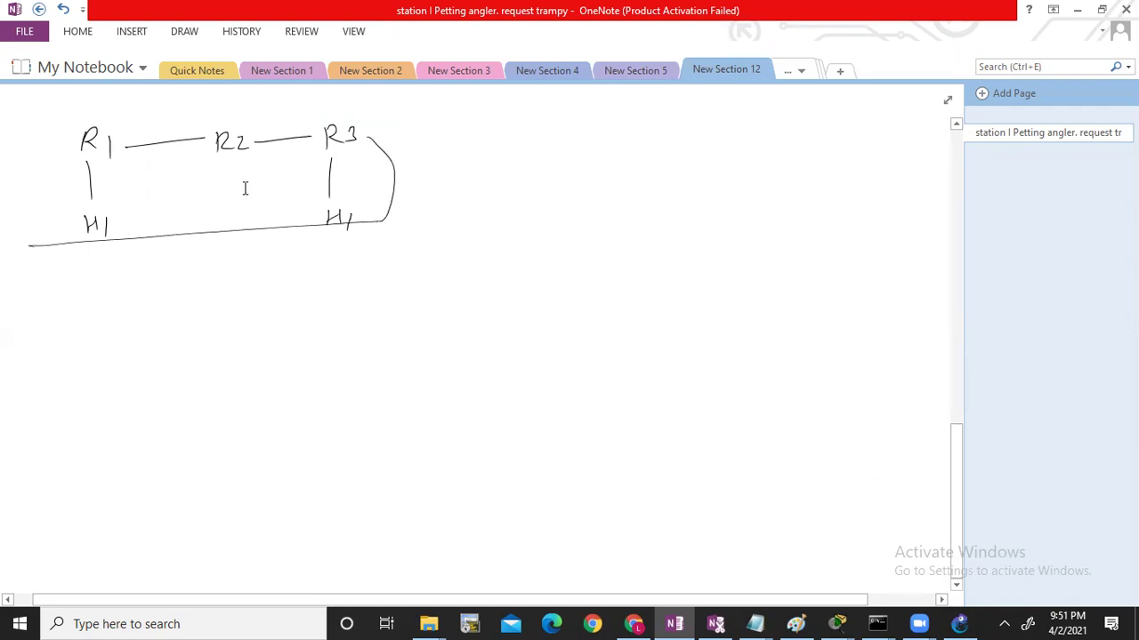
# Step: Draw a chain of four linked routers, R1 to R4, in a fresh blank area further down the page
pyautogui.moveTo(279, 376)
pyautogui.mouseDown()
pyautogui.moveTo(300, 617)
pyautogui.moveTo(243, 623)
pyautogui.mouseUp()
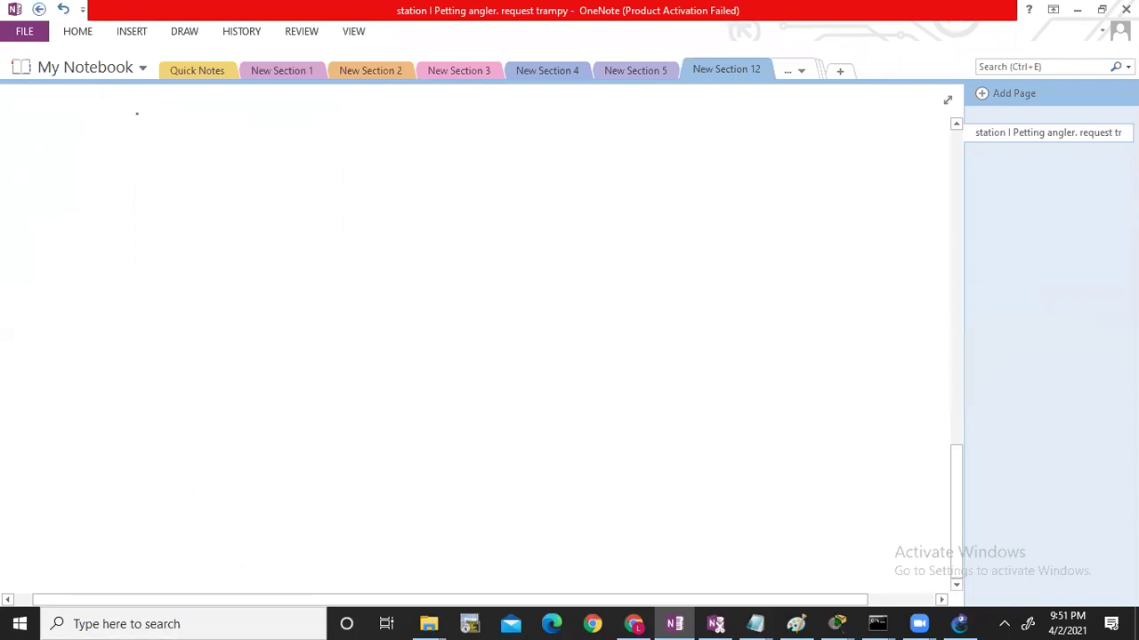
pyautogui.moveTo(144, 130)
pyautogui.mouseDown()
pyautogui.moveTo(150, 120)
pyautogui.moveTo(156, 130)
pyautogui.mouseUp()
pyautogui.moveTo(162, 121)
pyautogui.mouseDown()
pyautogui.moveTo(163, 132)
pyautogui.moveTo(295, 124)
pyautogui.mouseUp()
pyautogui.moveTo(309, 112)
pyautogui.mouseDown()
pyautogui.moveTo(317, 122)
pyautogui.moveTo(401, 116)
pyautogui.moveTo(414, 128)
pyautogui.mouseUp()
pyautogui.moveTo(414, 115)
pyautogui.mouseDown()
pyautogui.moveTo(429, 126)
pyautogui.moveTo(594, 131)
pyautogui.mouseUp()
pyautogui.moveTo(594, 118); pyautogui.dragTo(620, 126)
pyautogui.moveTo(620, 121); pyautogui.dragTo(618, 137)
# Step: Attach H1 beneath R1 and H2 beneath R4, double-underlining the H2 label
pyautogui.moveTo(152, 140); pyautogui.dragTo(142, 191)
pyautogui.moveTo(142, 184); pyautogui.dragTo(153, 183)
pyautogui.moveTo(152, 178); pyautogui.dragTo(152, 190)
pyautogui.moveTo(159, 180); pyautogui.dragTo(160, 191)
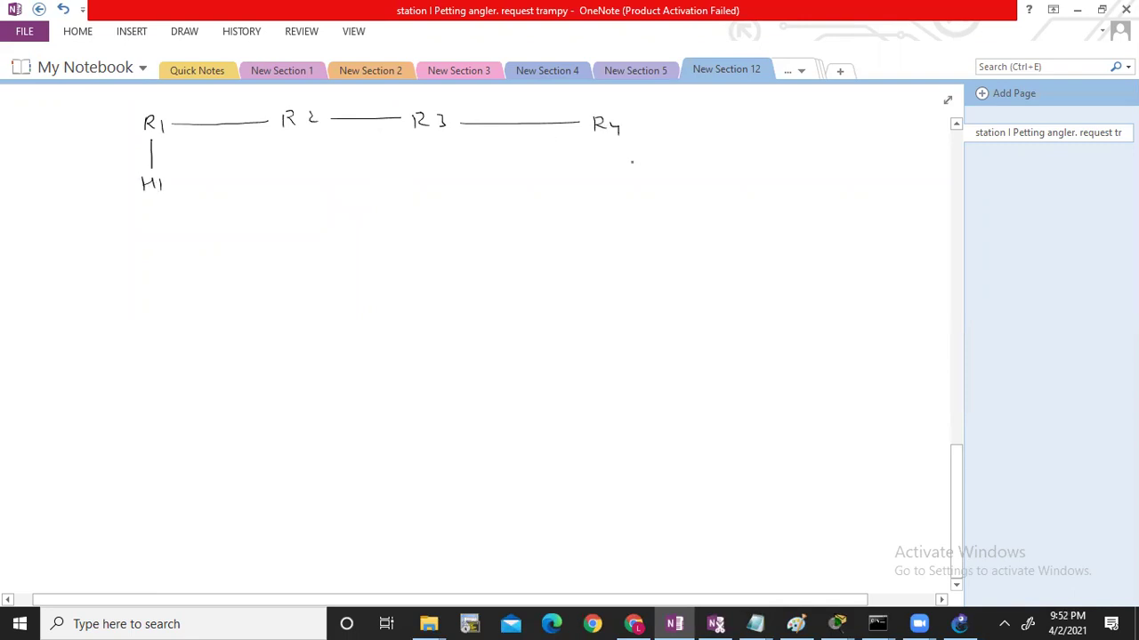
pyautogui.moveTo(616, 148)
pyautogui.mouseDown()
pyautogui.moveTo(616, 175)
pyautogui.moveTo(598, 196)
pyautogui.mouseUp()
pyautogui.moveTo(598, 189); pyautogui.dragTo(607, 188)
pyautogui.moveTo(607, 182); pyautogui.dragTo(625, 201)
pyautogui.moveTo(608, 205); pyautogui.dragTo(625, 206)
# Step: Write the host networks 40.1.1.0/24 beside H2 and 10.1.1.0/24 under H1
pyautogui.moveTo(644, 208); pyautogui.dragTo(650, 221)
pyautogui.moveTo(653, 206); pyautogui.dragTo(653, 226)
pyautogui.moveTo(665, 217); pyautogui.dragTo(667, 218)
pyautogui.moveTo(675, 221)
pyautogui.mouseDown()
pyautogui.moveTo(708, 228)
pyautogui.moveTo(733, 217)
pyautogui.moveTo(736, 235)
pyautogui.mouseUp()
pyautogui.moveTo(749, 222); pyautogui.dragTo(775, 227)
pyautogui.moveTo(771, 218); pyautogui.dragTo(770, 236)
pyautogui.moveTo(62, 205)
pyautogui.mouseDown()
pyautogui.moveTo(62, 220)
pyautogui.moveTo(77, 211)
pyautogui.mouseUp()
pyautogui.moveTo(92, 214); pyautogui.dragTo(105, 219)
pyautogui.moveTo(114, 215); pyautogui.dragTo(147, 211)
pyautogui.moveTo(156, 206)
pyautogui.mouseDown()
pyautogui.moveTo(156, 228)
pyautogui.moveTo(184, 223)
pyautogui.mouseUp()
pyautogui.moveTo(181, 212); pyautogui.dragTo(182, 231)
# Step: Bracket the link between R1 and R2 and label it 12.1.1.0/24
pyautogui.moveTo(198, 111)
pyautogui.mouseDown()
pyautogui.moveTo(242, 111)
pyautogui.moveTo(247, 127)
pyautogui.moveTo(188, 154)
pyautogui.moveTo(198, 152)
pyautogui.mouseUp()
pyautogui.moveTo(212, 139); pyautogui.dragTo(213, 140)
pyautogui.moveTo(212, 145); pyautogui.dragTo(222, 152)
pyautogui.moveTo(229, 149)
pyautogui.mouseDown()
pyautogui.moveTo(245, 143)
pyautogui.moveTo(255, 157)
pyautogui.mouseUp()
pyautogui.moveTo(260, 146); pyautogui.dragTo(282, 157)
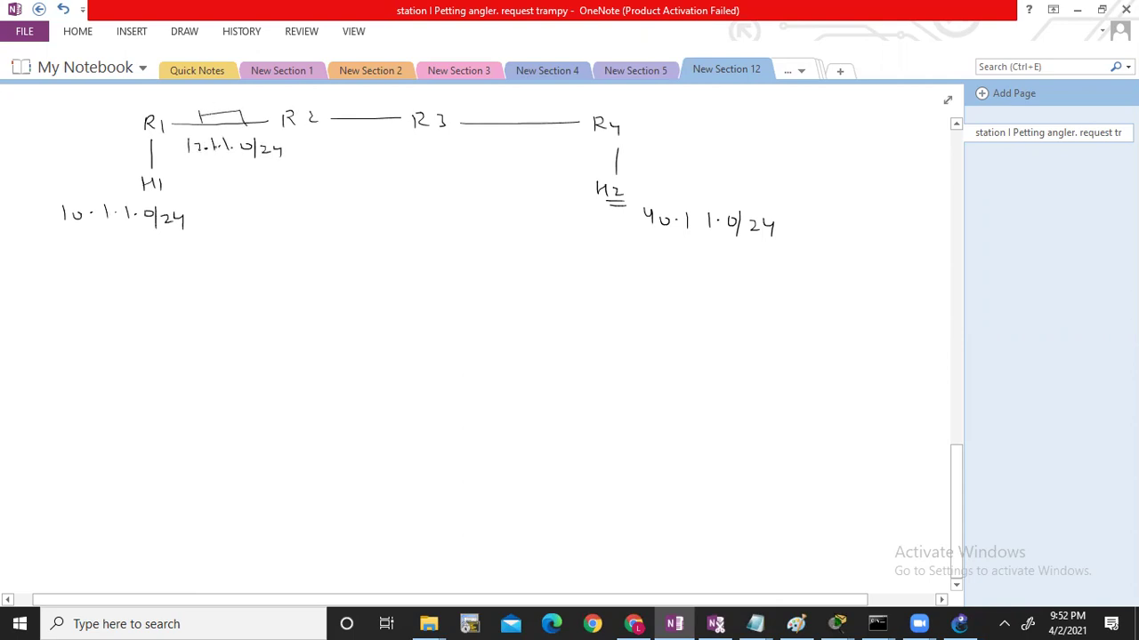
# Step: Bracket the link between R2 and R3 and label it 23.1.1.0/24 at the end of a downward stroke
pyautogui.moveTo(341, 128)
pyautogui.mouseDown()
pyautogui.moveTo(381, 127)
pyautogui.moveTo(347, 189)
pyautogui.moveTo(363, 187)
pyautogui.moveTo(351, 215)
pyautogui.moveTo(401, 217)
pyautogui.mouseUp()
pyautogui.moveTo(407, 213); pyautogui.dragTo(408, 214)
pyautogui.moveTo(414, 206); pyautogui.dragTo(421, 224)
pyautogui.moveTo(425, 210); pyautogui.dragTo(447, 219)
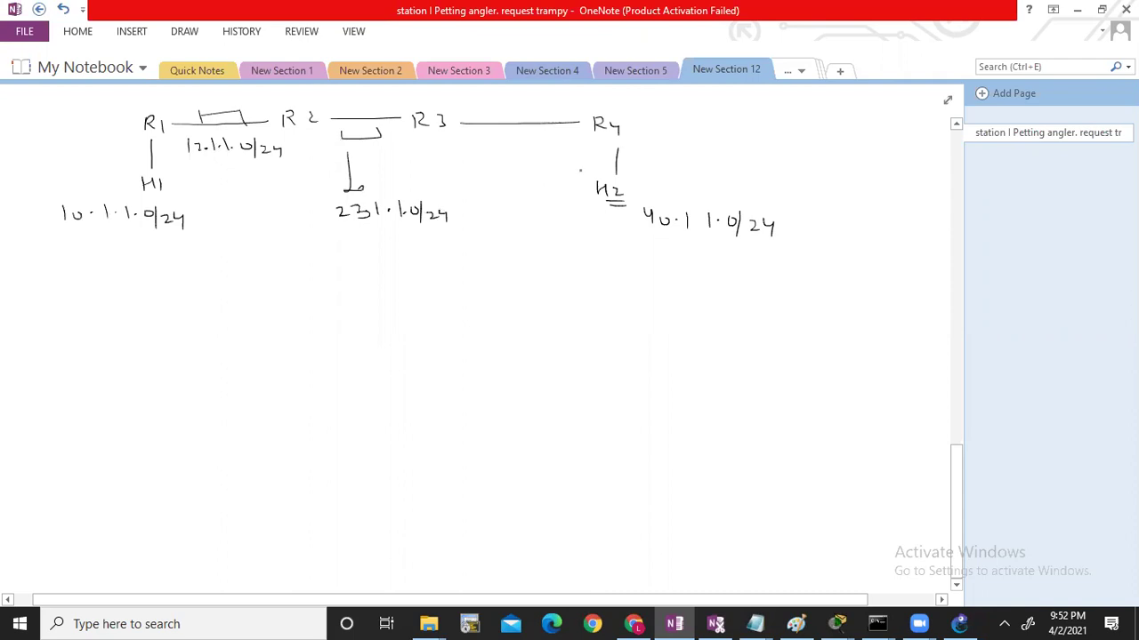
# Step: Draw an arrow down from the R3–R4 link and write a double-underlined 34.1.1.0/24 below it
pyautogui.moveTo(532, 144)
pyautogui.mouseDown()
pyautogui.moveTo(533, 190)
pyautogui.moveTo(539, 177)
pyautogui.moveTo(543, 189)
pyautogui.mouseUp()
pyautogui.moveTo(498, 241)
pyautogui.mouseDown()
pyautogui.moveTo(499, 252)
pyautogui.moveTo(529, 251)
pyautogui.mouseUp()
pyautogui.moveTo(537, 239); pyautogui.dragTo(544, 252)
pyautogui.moveTo(549, 240); pyautogui.dragTo(549, 254)
pyautogui.moveTo(561, 246); pyautogui.dragTo(570, 262)
pyautogui.moveTo(580, 253); pyautogui.dragTo(592, 260)
pyautogui.moveTo(594, 246)
pyautogui.mouseDown()
pyautogui.moveTo(600, 259)
pyautogui.moveTo(564, 273)
pyautogui.mouseUp()
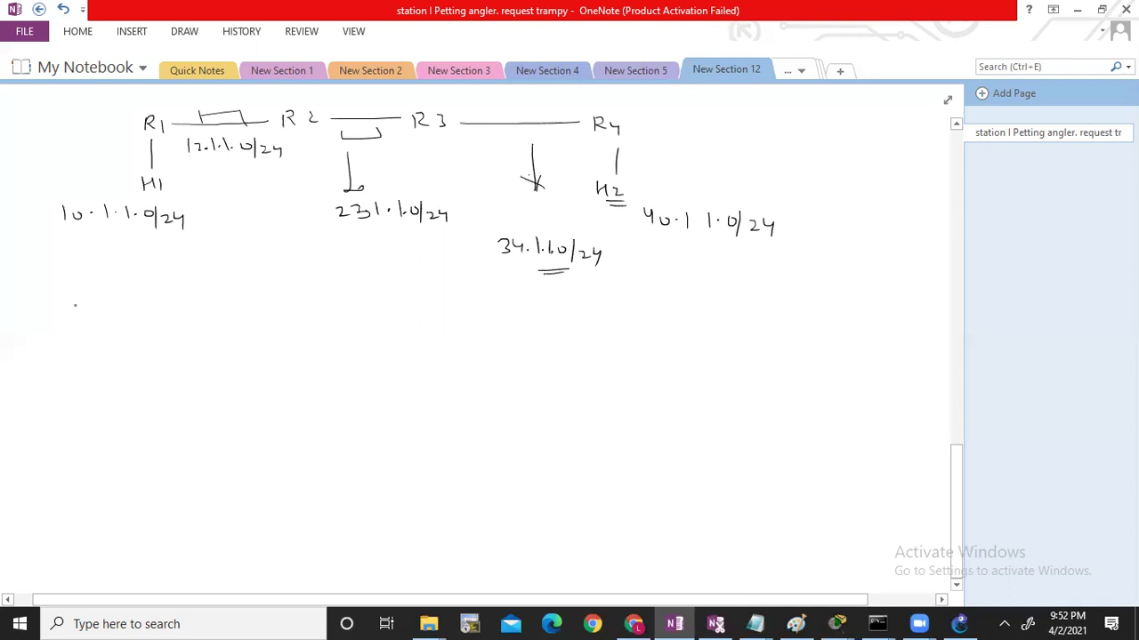
# Step: Circle the four routers and number their interfaces .1 on R1, .2 on R2, .3 on R3 and .4 on R4
pyautogui.moveTo(160, 108)
pyautogui.mouseDown()
pyautogui.moveTo(134, 117)
pyautogui.moveTo(177, 116)
pyautogui.mouseUp()
pyautogui.moveTo(302, 104)
pyautogui.mouseDown()
pyautogui.moveTo(326, 135)
pyautogui.moveTo(305, 105)
pyautogui.moveTo(359, 104)
pyautogui.moveTo(333, 116)
pyautogui.moveTo(351, 116)
pyautogui.mouseUp()
pyautogui.moveTo(436, 110); pyautogui.dragTo(485, 118)
pyautogui.moveTo(403, 98); pyautogui.dragTo(404, 109)
pyautogui.click(525, 105)
pyautogui.moveTo(605, 108)
pyautogui.mouseDown()
pyautogui.moveTo(624, 114)
pyautogui.moveTo(576, 114)
pyautogui.mouseUp()
pyautogui.moveTo(644, 134); pyautogui.dragTo(650, 155)
pyautogui.moveTo(137, 138); pyautogui.dragTo(136, 155)
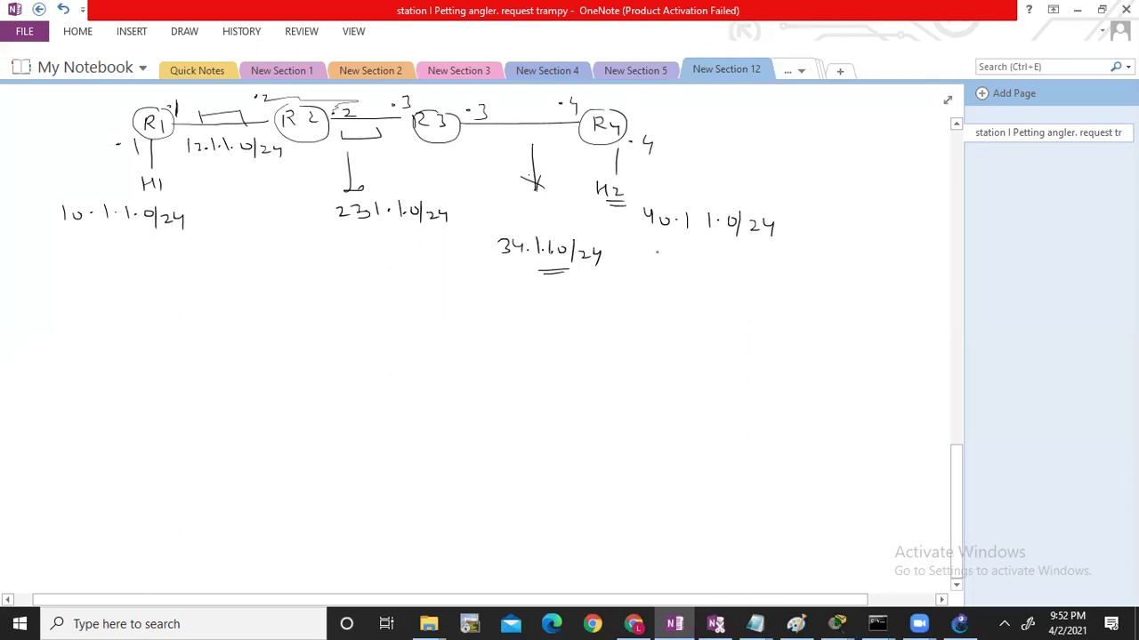
# Step: Underline 40.1.1.0/24, then write an underlined "Static route" heading with "R1 →" beneath it
pyautogui.moveTo(648, 238); pyautogui.dragTo(724, 246)
pyautogui.moveTo(36, 311); pyautogui.dragTo(37, 329)
pyautogui.moveTo(44, 327); pyautogui.dragTo(64, 327)
pyautogui.moveTo(45, 272)
pyautogui.mouseDown()
pyautogui.moveTo(37, 281)
pyautogui.moveTo(56, 281)
pyautogui.mouseUp()
pyautogui.moveTo(73, 274); pyautogui.dragTo(79, 281)
pyautogui.moveTo(86, 274); pyautogui.dragTo(142, 273)
pyautogui.moveTo(153, 273); pyautogui.dragTo(164, 279)
pyautogui.moveTo(165, 268); pyautogui.dragTo(178, 278)
pyautogui.click(198, 277)
pyautogui.moveTo(55, 292); pyautogui.dragTo(213, 279)
pyautogui.moveTo(85, 326); pyautogui.dragTo(114, 321)
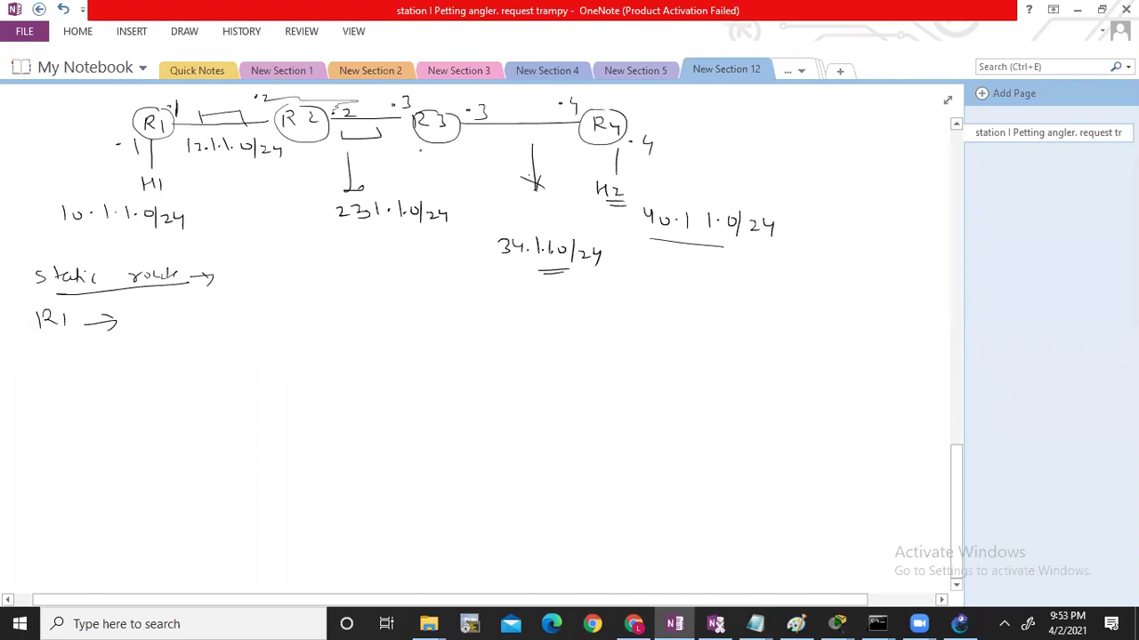
# Step: Check the 23, 34 and 40 networks in the diagram and write "3 (23, 34, 40)" for R1
pyautogui.moveTo(357, 167); pyautogui.dragTo(389, 161)
pyautogui.moveTo(498, 147); pyautogui.dragTo(531, 141)
pyautogui.moveTo(647, 259); pyautogui.dragTo(682, 253)
pyautogui.moveTo(137, 300)
pyautogui.mouseDown()
pyautogui.moveTo(152, 303)
pyautogui.moveTo(141, 322)
pyautogui.moveTo(180, 329)
pyautogui.moveTo(210, 319)
pyautogui.moveTo(253, 334)
pyautogui.moveTo(364, 330)
pyautogui.mouseUp()
pyautogui.moveTo(381, 314); pyautogui.dragTo(395, 334)
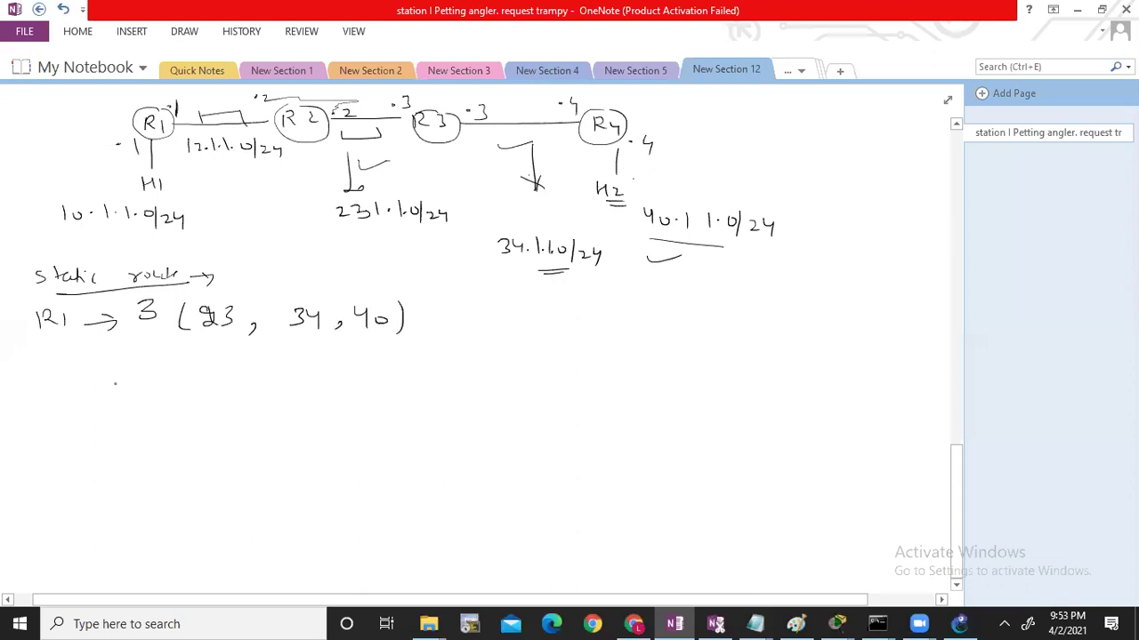
# Step: Add the static route line "R2 → 3 (10, 34, 40)" below R1's
pyautogui.moveTo(41, 360)
pyautogui.mouseDown()
pyautogui.moveTo(43, 380)
pyautogui.moveTo(62, 380)
pyautogui.mouseUp()
pyautogui.moveTo(70, 368); pyautogui.dragTo(83, 379)
pyautogui.moveTo(95, 374)
pyautogui.mouseDown()
pyautogui.moveTo(130, 369)
pyautogui.moveTo(121, 382)
pyautogui.mouseUp()
pyautogui.moveTo(152, 361); pyautogui.dragTo(152, 381)
pyautogui.moveTo(191, 353)
pyautogui.mouseDown()
pyautogui.moveTo(190, 376)
pyautogui.moveTo(212, 382)
pyautogui.moveTo(222, 365)
pyautogui.moveTo(247, 381)
pyautogui.moveTo(303, 368)
pyautogui.moveTo(292, 377)
pyautogui.mouseUp()
pyautogui.moveTo(309, 356)
pyautogui.mouseDown()
pyautogui.moveTo(324, 379)
pyautogui.moveTo(339, 379)
pyautogui.mouseUp()
pyautogui.moveTo(354, 353); pyautogui.dragTo(365, 373)
pyautogui.moveTo(370, 362); pyautogui.dragTo(383, 383)
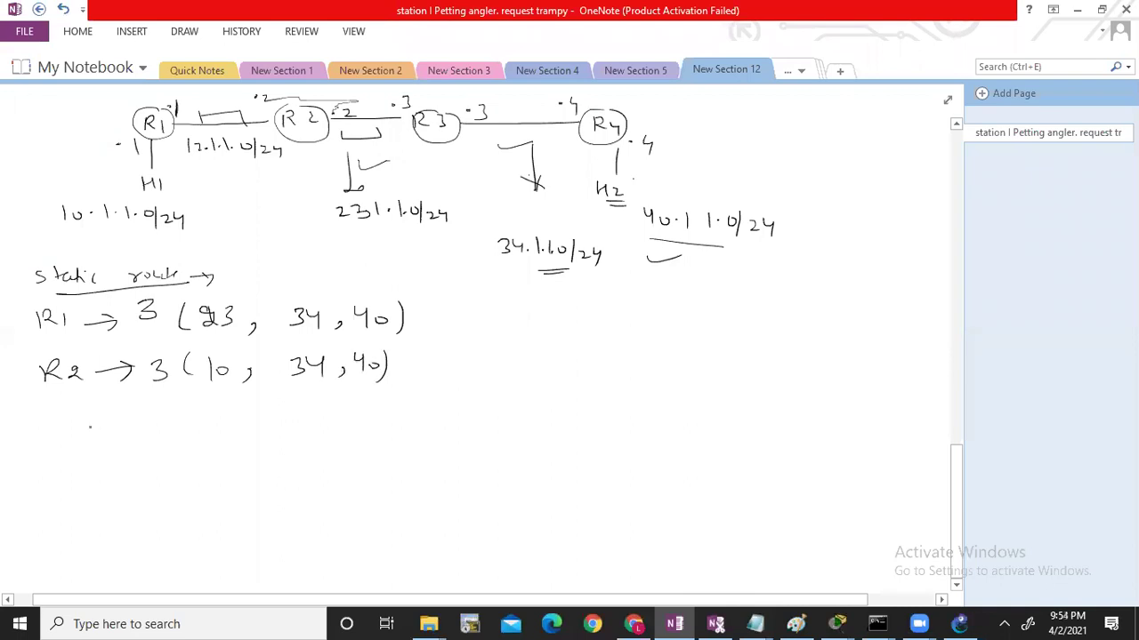
# Step: Add the static route line "R3 → 3 (10, 12, 40)" below R2's
pyautogui.moveTo(42, 416)
pyautogui.mouseDown()
pyautogui.moveTo(59, 440)
pyautogui.moveTo(114, 426)
pyautogui.moveTo(106, 436)
pyautogui.mouseUp()
pyautogui.moveTo(137, 419)
pyautogui.mouseDown()
pyautogui.moveTo(153, 426)
pyautogui.moveTo(139, 438)
pyautogui.mouseUp()
pyautogui.moveTo(176, 413)
pyautogui.mouseDown()
pyautogui.moveTo(172, 436)
pyautogui.moveTo(205, 434)
pyautogui.mouseUp()
pyautogui.moveTo(213, 422); pyautogui.dragTo(261, 434)
pyautogui.moveTo(275, 420)
pyautogui.mouseDown()
pyautogui.moveTo(301, 436)
pyautogui.moveTo(349, 417)
pyautogui.mouseUp()
pyautogui.moveTo(358, 409); pyautogui.dragTo(359, 434)
# Step: Add the line "R4 → 3 (10, 12, 23)" and draw a wavy vertical divider alongside the static route list
pyautogui.moveTo(38, 487)
pyautogui.mouseDown()
pyautogui.moveTo(37, 509)
pyautogui.moveTo(53, 504)
pyautogui.mouseUp()
pyautogui.moveTo(64, 488); pyautogui.dragTo(71, 503)
pyautogui.moveTo(83, 496); pyautogui.dragTo(108, 494)
pyautogui.moveTo(98, 485); pyautogui.dragTo(103, 500)
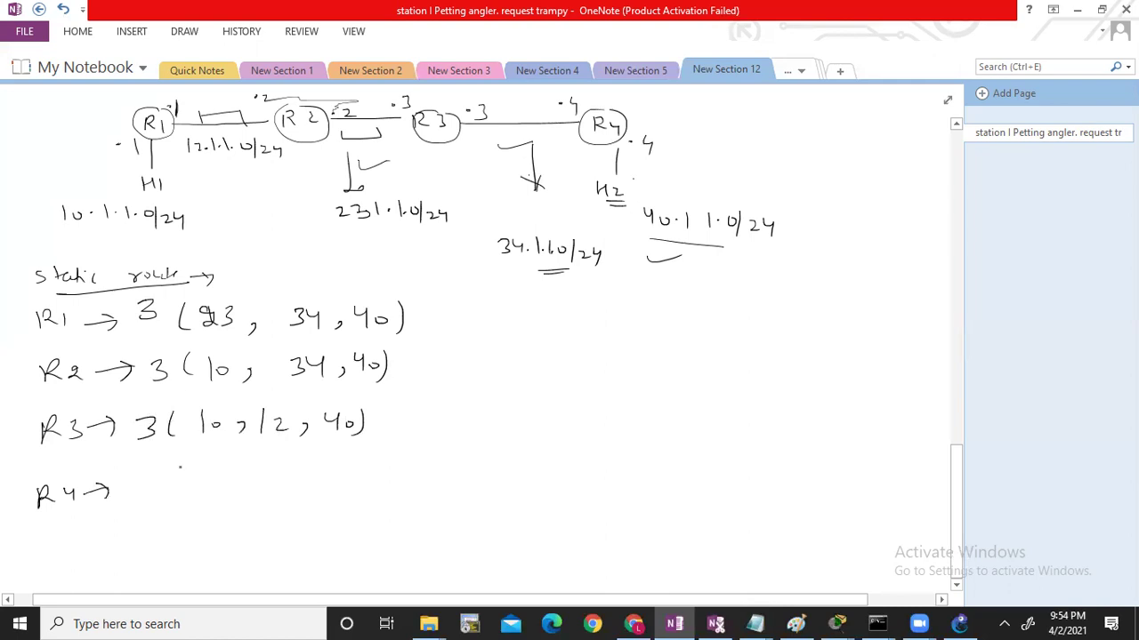
pyautogui.moveTo(195, 471)
pyautogui.mouseDown()
pyautogui.moveTo(189, 492)
pyautogui.moveTo(210, 492)
pyautogui.mouseUp()
pyautogui.moveTo(226, 482); pyautogui.dragTo(270, 492)
pyautogui.moveTo(285, 478); pyautogui.dragTo(314, 493)
pyautogui.moveTo(337, 478); pyautogui.dragTo(388, 491)
pyautogui.moveTo(162, 485); pyautogui.dragTo(170, 508)
pyautogui.moveTo(426, 301)
pyautogui.mouseDown()
pyautogui.moveTo(427, 442)
pyautogui.moveTo(413, 491)
pyautogui.mouseUp()
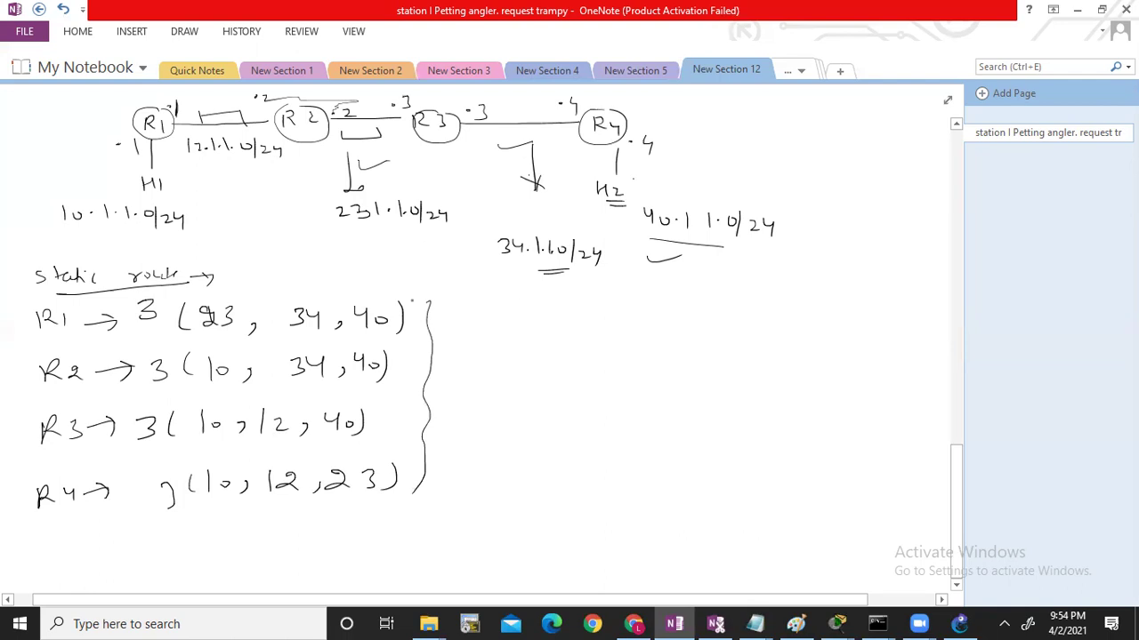
# Step: Write "# ip route 40.1.1.0 255.255.255.0" beside the divider and underline the subnet mask
pyautogui.moveTo(435, 316)
pyautogui.mouseDown()
pyautogui.moveTo(462, 314)
pyautogui.moveTo(440, 330)
pyautogui.mouseUp()
pyautogui.moveTo(452, 309)
pyautogui.mouseDown()
pyautogui.moveTo(449, 330)
pyautogui.moveTo(480, 332)
pyautogui.mouseUp()
pyautogui.moveTo(485, 332)
pyautogui.mouseDown()
pyautogui.moveTo(492, 313)
pyautogui.moveTo(516, 320)
pyautogui.mouseUp()
pyautogui.moveTo(523, 320); pyautogui.dragTo(590, 322)
pyautogui.moveTo(587, 309)
pyautogui.mouseDown()
pyautogui.moveTo(588, 331)
pyautogui.moveTo(612, 328)
pyautogui.mouseUp()
pyautogui.moveTo(620, 309); pyautogui.dragTo(631, 331)
pyautogui.moveTo(635, 329); pyautogui.dragTo(649, 321)
pyautogui.moveTo(660, 326); pyautogui.dragTo(684, 328)
pyautogui.moveTo(697, 316)
pyautogui.mouseDown()
pyautogui.moveTo(691, 328)
pyautogui.moveTo(701, 328)
pyautogui.mouseUp()
pyautogui.moveTo(721, 323); pyautogui.dragTo(721, 325)
pyautogui.moveTo(741, 322)
pyautogui.mouseDown()
pyautogui.moveTo(738, 337)
pyautogui.moveTo(805, 326)
pyautogui.mouseUp()
pyautogui.moveTo(693, 343); pyautogui.dragTo(812, 339)
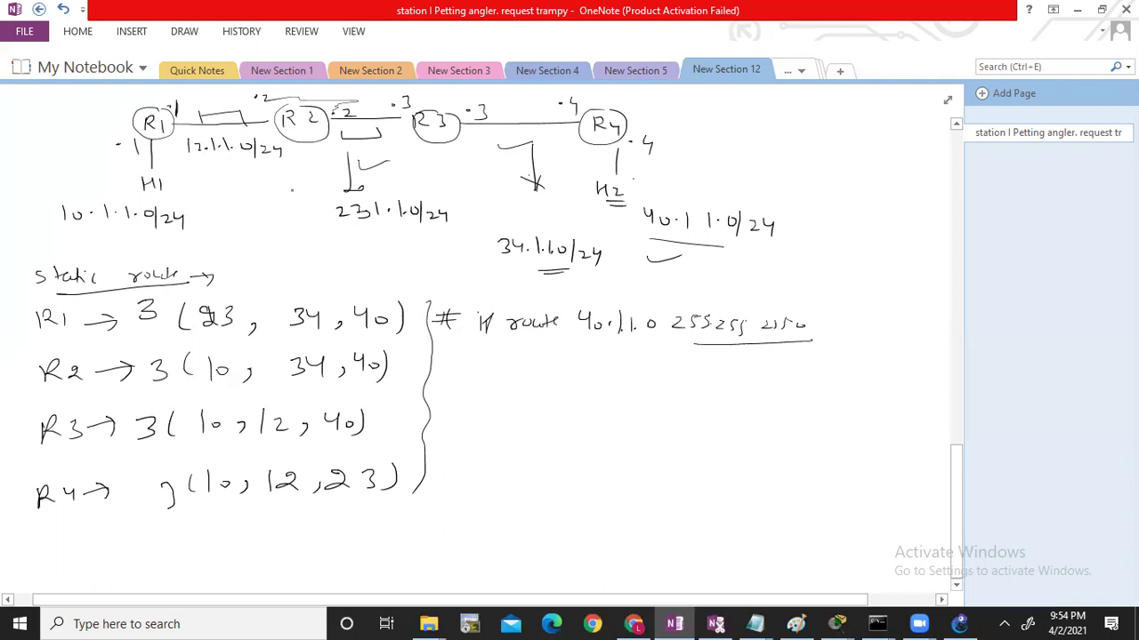
# Step: Label R1's interface toward R2 as gi/0 and complete the sample route with gi/0 and next hop 12.1.1.2
pyautogui.moveTo(183, 139); pyautogui.dragTo(242, 207)
pyautogui.moveTo(247, 214)
pyautogui.mouseDown()
pyautogui.moveTo(241, 252)
pyautogui.moveTo(270, 246)
pyautogui.mouseUp()
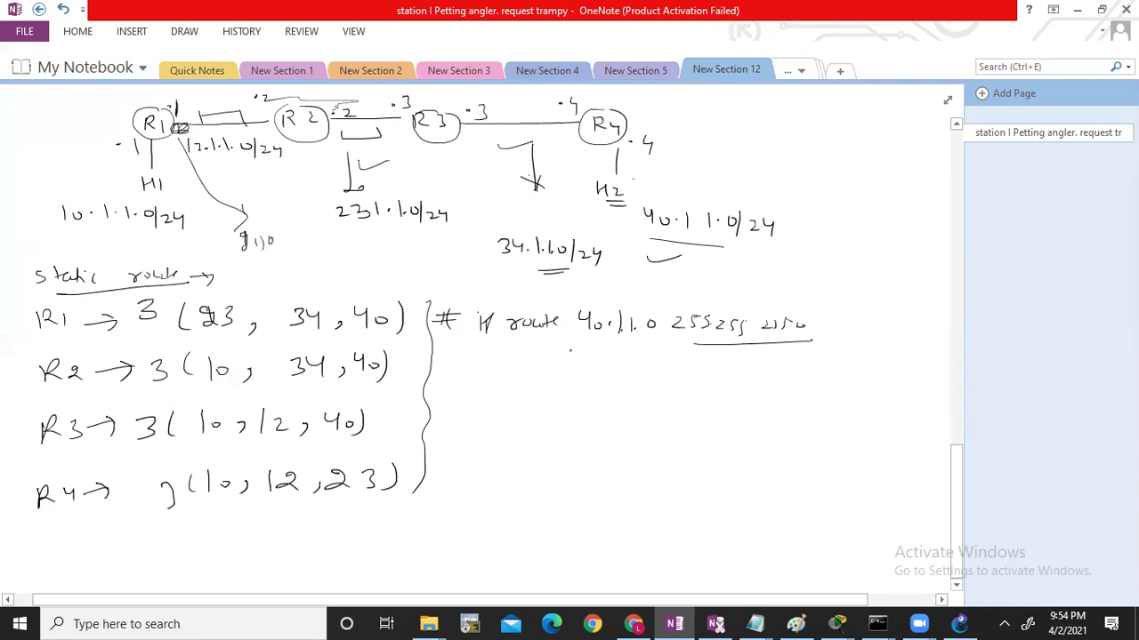
pyautogui.moveTo(582, 347)
pyautogui.mouseDown()
pyautogui.moveTo(575, 363)
pyautogui.moveTo(598, 361)
pyautogui.mouseUp()
pyautogui.moveTo(612, 346)
pyautogui.mouseDown()
pyautogui.moveTo(605, 369)
pyautogui.moveTo(623, 360)
pyautogui.mouseUp()
pyautogui.moveTo(634, 362); pyautogui.dragTo(681, 373)
pyautogui.moveTo(686, 374); pyautogui.dragTo(700, 374)
pyautogui.moveTo(702, 378); pyautogui.dragTo(704, 379)
# Step: Enclose the whole route command in square brackets and write "Sample" above it
pyautogui.moveTo(709, 362)
pyautogui.mouseDown()
pyautogui.moveTo(709, 376)
pyautogui.moveTo(729, 375)
pyautogui.moveTo(723, 396)
pyautogui.mouseUp()
pyautogui.moveTo(483, 293); pyautogui.dragTo(492, 350)
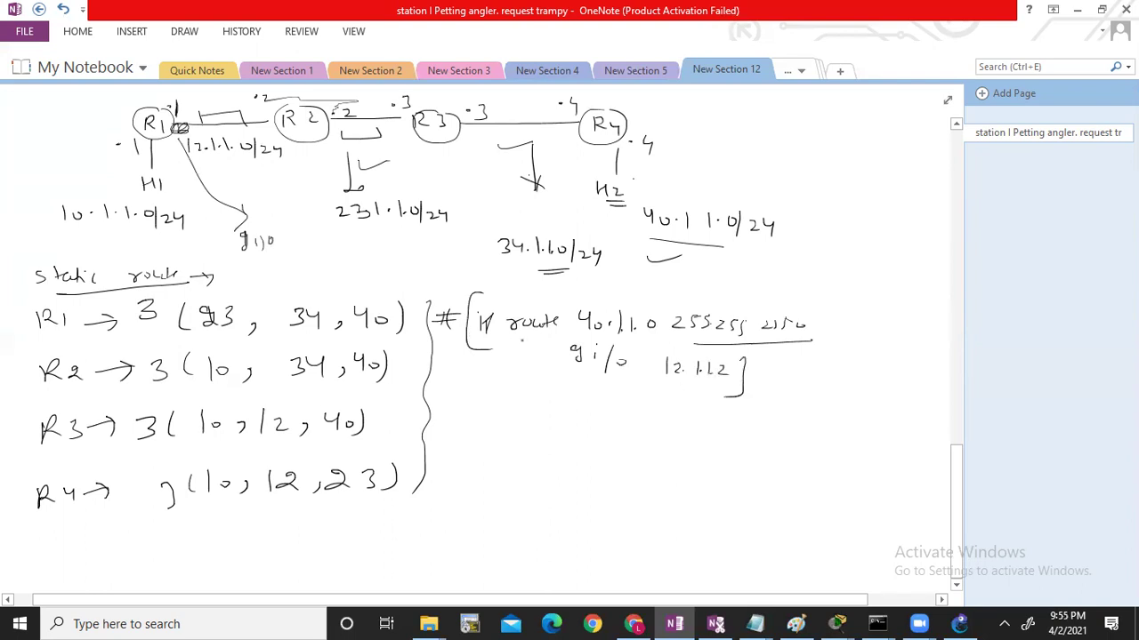
pyautogui.moveTo(655, 274)
pyautogui.mouseDown()
pyautogui.moveTo(669, 302)
pyautogui.moveTo(694, 302)
pyautogui.moveTo(714, 279)
pyautogui.moveTo(689, 308)
pyautogui.mouseUp()
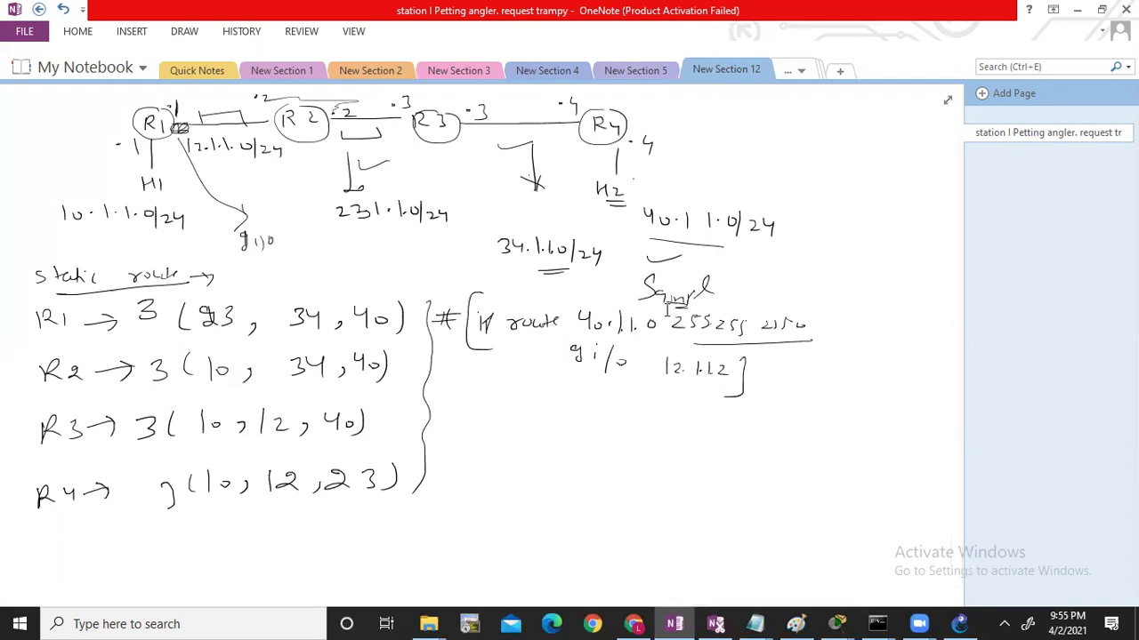
# Step: Write the heading "IP Routing → Static / dynamic" on blank space below the static route notes and underline "dynamic"
pyautogui.scroll(-5, 522, 496)
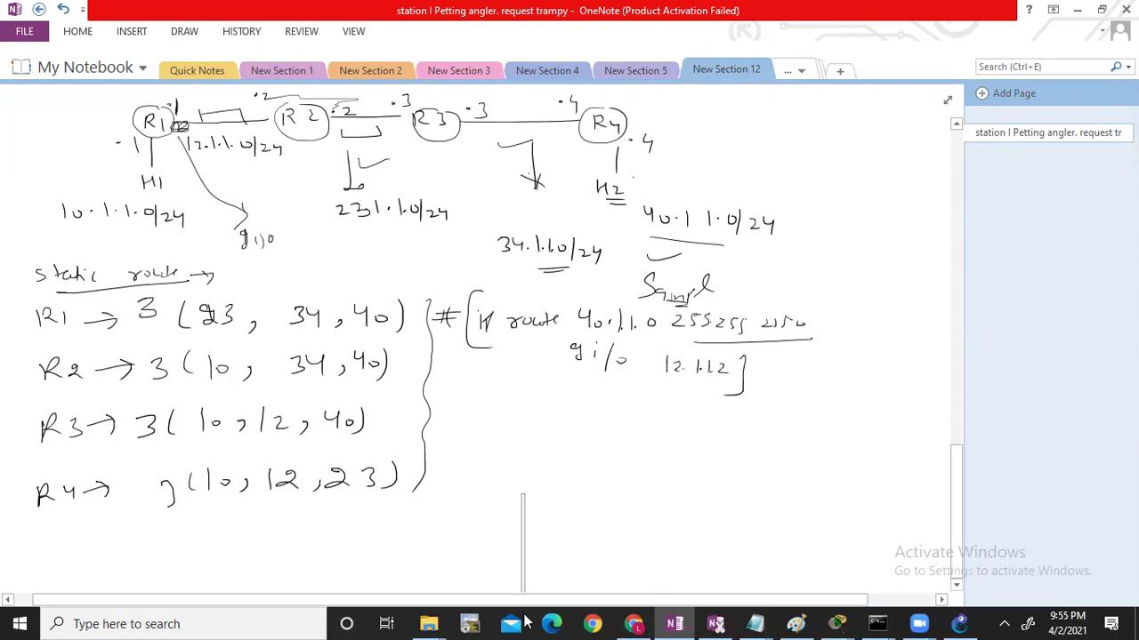
pyautogui.moveTo(538, 616); pyautogui.dragTo(538, 616)
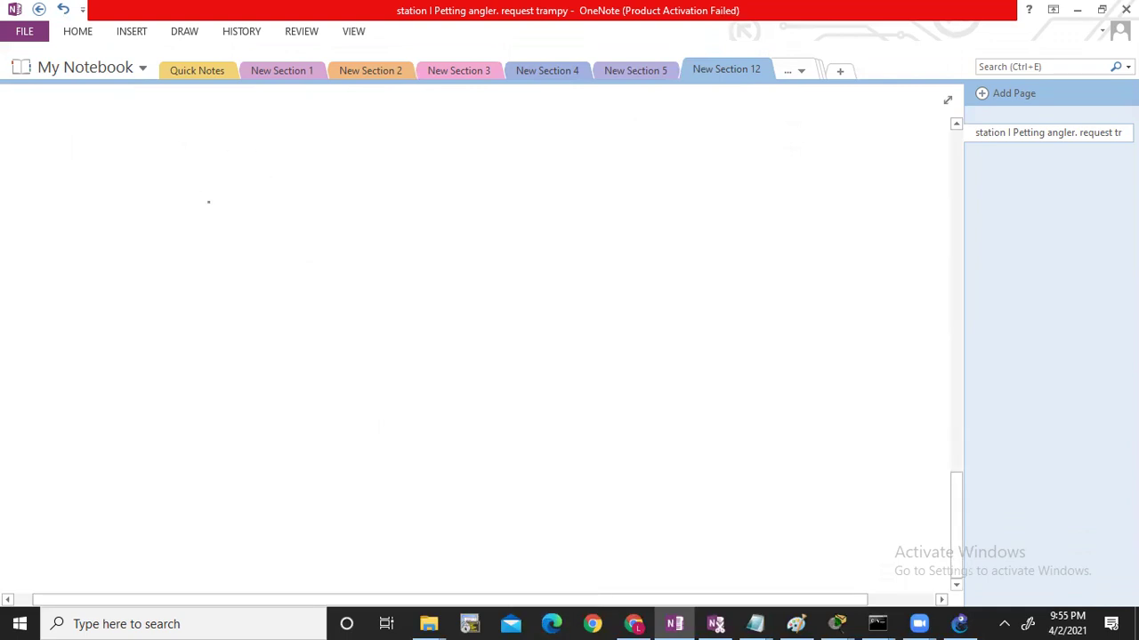
pyautogui.moveTo(81, 155); pyautogui.dragTo(82, 175)
pyautogui.moveTo(74, 156)
pyautogui.mouseDown()
pyautogui.moveTo(90, 154)
pyautogui.moveTo(89, 171)
pyautogui.mouseUp()
pyautogui.moveTo(96, 158)
pyautogui.mouseDown()
pyautogui.moveTo(95, 175)
pyautogui.moveTo(98, 165)
pyautogui.moveTo(142, 176)
pyautogui.mouseUp()
pyautogui.moveTo(145, 157)
pyautogui.mouseDown()
pyautogui.moveTo(160, 173)
pyautogui.moveTo(190, 160)
pyautogui.moveTo(300, 169)
pyautogui.mouseUp()
pyautogui.moveTo(320, 149)
pyautogui.mouseDown()
pyautogui.moveTo(319, 166)
pyautogui.moveTo(337, 165)
pyautogui.mouseUp()
pyautogui.moveTo(345, 148)
pyautogui.mouseDown()
pyautogui.moveTo(345, 165)
pyautogui.moveTo(352, 157)
pyautogui.mouseUp()
pyautogui.moveTo(368, 153)
pyautogui.mouseDown()
pyautogui.moveTo(387, 176)
pyautogui.moveTo(421, 163)
pyautogui.mouseUp()
pyautogui.moveTo(427, 153)
pyautogui.mouseDown()
pyautogui.moveTo(437, 167)
pyautogui.moveTo(498, 161)
pyautogui.mouseUp()
pyautogui.moveTo(514, 150); pyautogui.dragTo(480, 168)
pyautogui.moveTo(471, 174); pyautogui.dragTo(495, 166)
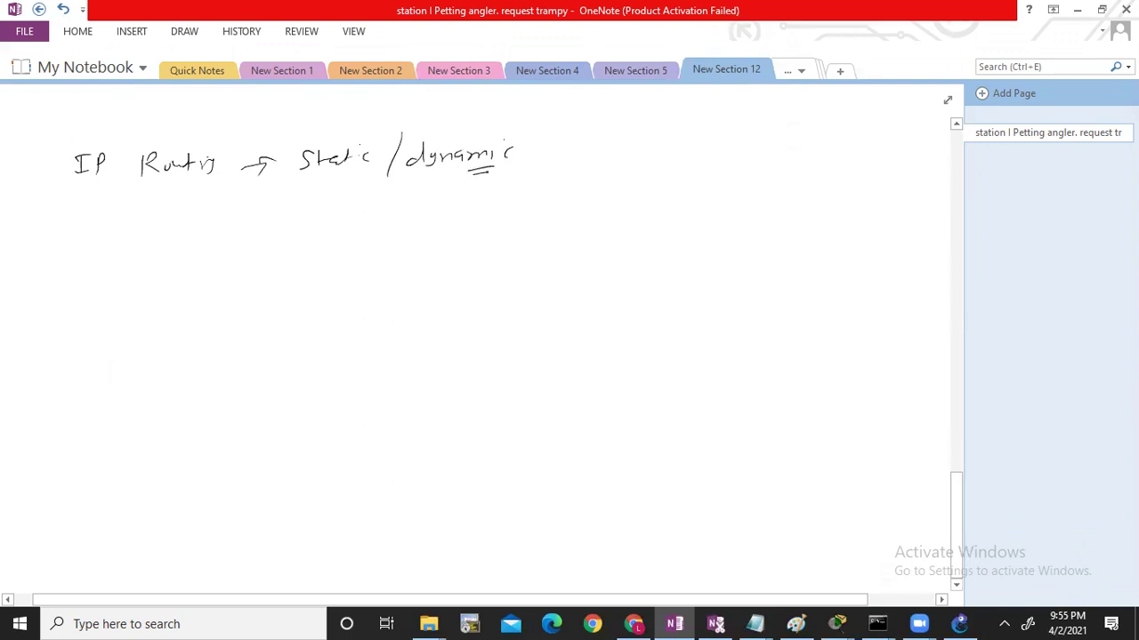
# Step: Draw R1 as a circled X, linked through upper and lower routers to a shared router and on to a fifth router
pyautogui.moveTo(267, 252)
pyautogui.mouseDown()
pyautogui.moveTo(292, 278)
pyautogui.moveTo(273, 254)
pyautogui.moveTo(272, 282)
pyautogui.mouseUp()
pyautogui.moveTo(271, 258); pyautogui.dragTo(251, 283)
pyautogui.moveTo(176, 294)
pyautogui.mouseDown()
pyautogui.moveTo(176, 309)
pyautogui.moveTo(184, 301)
pyautogui.mouseUp()
pyautogui.moveTo(200, 301); pyautogui.dragTo(208, 293)
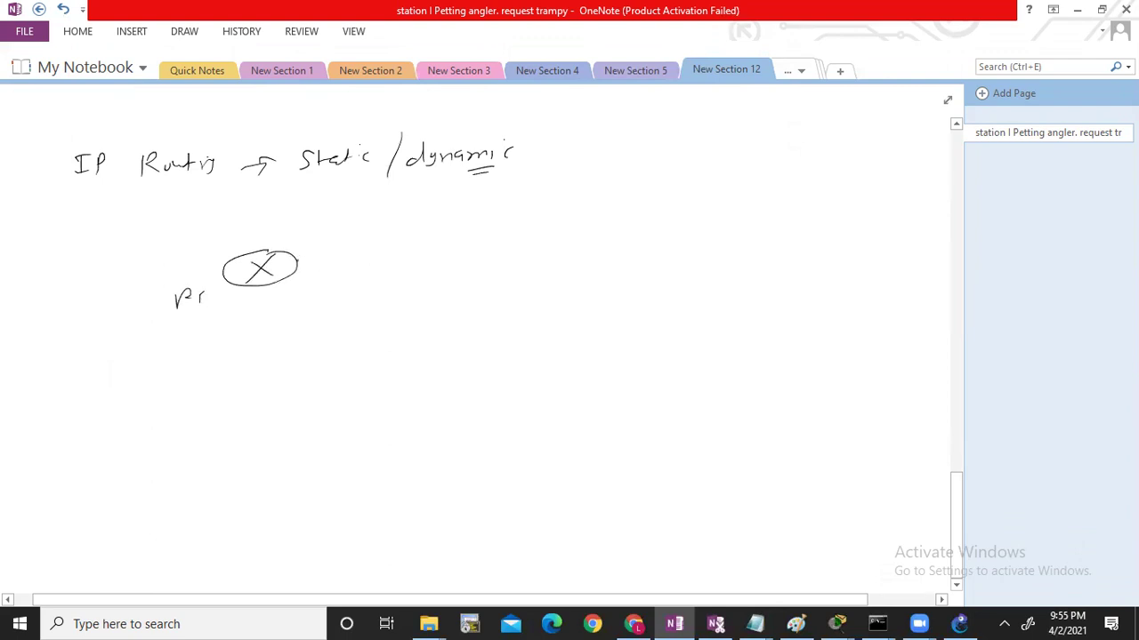
pyautogui.moveTo(297, 258)
pyautogui.mouseDown()
pyautogui.moveTo(370, 220)
pyautogui.moveTo(374, 229)
pyautogui.moveTo(427, 213)
pyautogui.mouseUp()
pyautogui.moveTo(388, 213)
pyautogui.mouseDown()
pyautogui.moveTo(411, 230)
pyautogui.moveTo(388, 233)
pyautogui.moveTo(552, 251)
pyautogui.mouseUp()
pyautogui.moveTo(283, 288)
pyautogui.mouseDown()
pyautogui.moveTo(407, 341)
pyautogui.moveTo(449, 329)
pyautogui.mouseUp()
pyautogui.moveTo(418, 328); pyautogui.dragTo(432, 339)
pyautogui.moveTo(432, 327)
pyautogui.mouseDown()
pyautogui.moveTo(418, 340)
pyautogui.moveTo(544, 265)
pyautogui.moveTo(707, 247)
pyautogui.moveTo(704, 267)
pyautogui.mouseUp()
# Step: Label the upper router R2, the shared router R3, the lower router R4 and the last router R5
pyautogui.moveTo(705, 253); pyautogui.dragTo(685, 268)
pyautogui.moveTo(380, 178); pyautogui.dragTo(423, 194)
pyautogui.moveTo(512, 203)
pyautogui.mouseDown()
pyautogui.moveTo(512, 224)
pyautogui.moveTo(546, 219)
pyautogui.moveTo(539, 228)
pyautogui.mouseUp()
pyautogui.moveTo(402, 363)
pyautogui.mouseDown()
pyautogui.moveTo(402, 385)
pyautogui.moveTo(421, 376)
pyautogui.mouseUp()
pyautogui.moveTo(434, 361); pyautogui.dragTo(441, 376)
pyautogui.moveTo(693, 288); pyautogui.dragTo(708, 304)
pyautogui.moveTo(730, 288); pyautogui.dragTo(717, 306)
# Step: Mark the end networks with arrows, writing 50.1.1.0/24 beside R5 and 100.1.1.0/24 below R1
pyautogui.moveTo(740, 256); pyautogui.dragTo(772, 255)
pyautogui.moveTo(758, 246); pyautogui.dragTo(786, 263)
pyautogui.moveTo(797, 253)
pyautogui.mouseDown()
pyautogui.moveTo(850, 260)
pyautogui.moveTo(874, 246)
pyautogui.mouseUp()
pyautogui.moveTo(886, 238)
pyautogui.mouseDown()
pyautogui.moveTo(877, 263)
pyautogui.moveTo(901, 253)
pyautogui.mouseUp()
pyautogui.moveTo(908, 242); pyautogui.dragTo(912, 260)
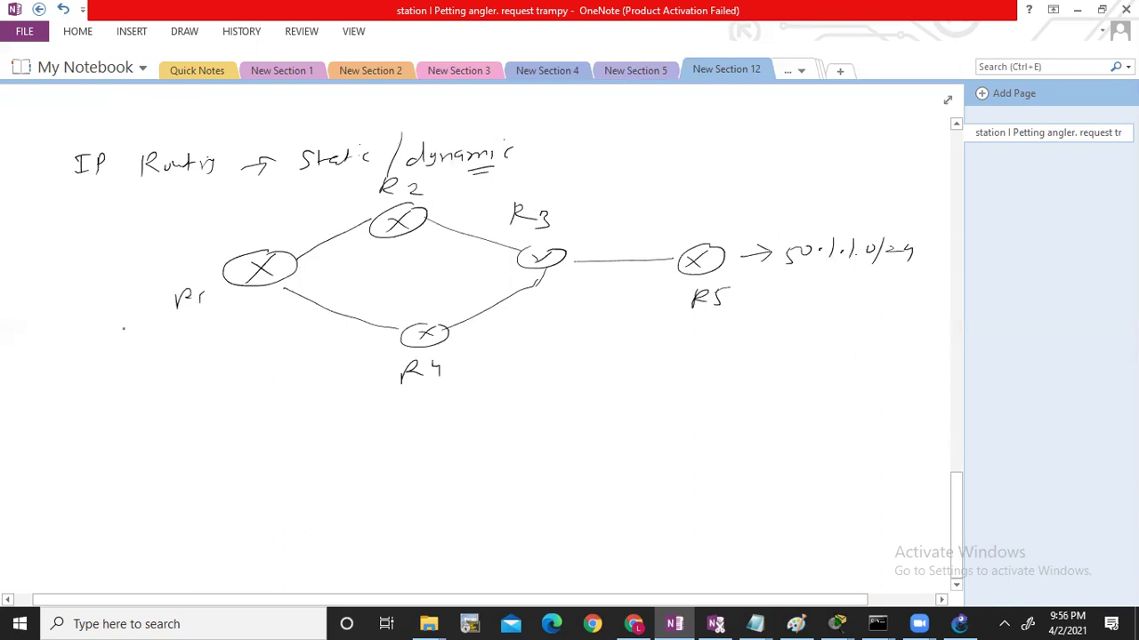
pyautogui.moveTo(210, 309); pyautogui.dragTo(163, 381)
pyautogui.moveTo(175, 374)
pyautogui.mouseDown()
pyautogui.moveTo(205, 377)
pyautogui.moveTo(246, 358)
pyautogui.moveTo(257, 376)
pyautogui.mouseUp()
pyautogui.moveTo(269, 361); pyautogui.dragTo(294, 373)
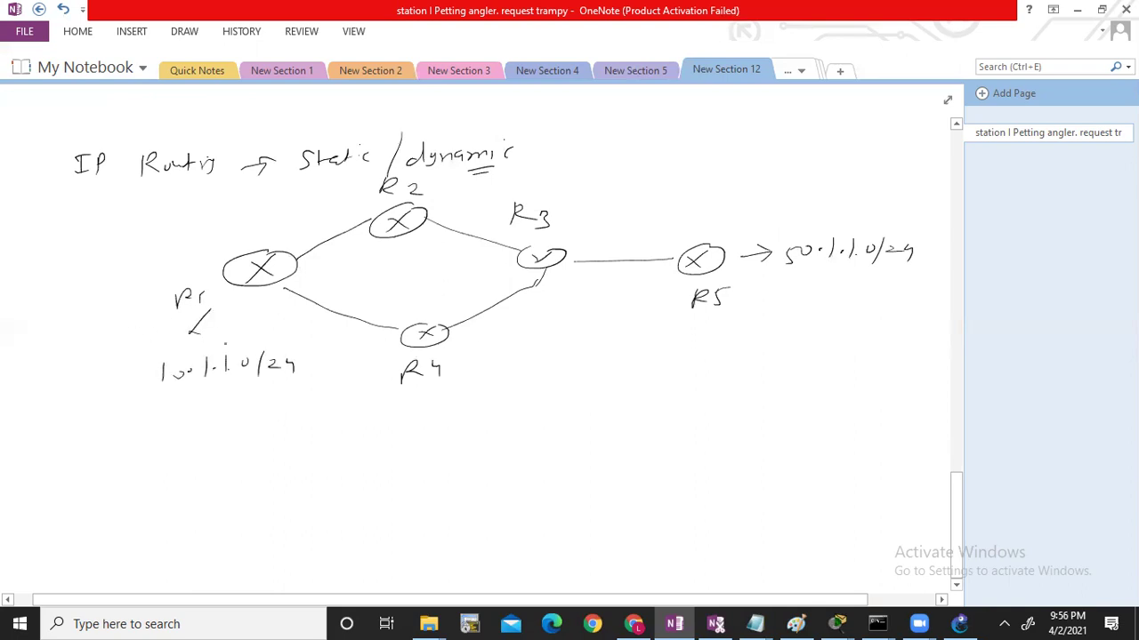
# Step: Circle the R1 label, draw an arrow down from the router and write "Static config" at its end
pyautogui.moveTo(206, 269)
pyautogui.mouseDown()
pyautogui.moveTo(238, 292)
pyautogui.moveTo(215, 268)
pyautogui.moveTo(114, 320)
pyautogui.moveTo(112, 360)
pyautogui.mouseUp()
pyautogui.moveTo(60, 404); pyautogui.dragTo(49, 423)
pyautogui.moveTo(71, 400); pyautogui.dragTo(75, 418)
pyautogui.moveTo(66, 407)
pyautogui.mouseDown()
pyautogui.moveTo(87, 406)
pyautogui.moveTo(85, 416)
pyautogui.mouseUp()
pyautogui.moveTo(98, 400)
pyautogui.mouseDown()
pyautogui.moveTo(99, 420)
pyautogui.moveTo(128, 417)
pyautogui.mouseUp()
pyautogui.moveTo(158, 400)
pyautogui.mouseDown()
pyautogui.moveTo(153, 418)
pyautogui.moveTo(169, 420)
pyautogui.mouseUp()
pyautogui.moveTo(169, 418)
pyautogui.mouseDown()
pyautogui.moveTo(183, 398)
pyautogui.moveTo(176, 429)
pyautogui.mouseUp()
pyautogui.moveTo(187, 412); pyautogui.dragTo(196, 425)
# Step: Add "Default route" and "Dynamic rout" beneath "Static config" and draw a bracket beside the list
pyautogui.moveTo(54, 443)
pyautogui.mouseDown()
pyautogui.moveTo(54, 463)
pyautogui.moveTo(70, 455)
pyautogui.mouseUp()
pyautogui.moveTo(94, 430); pyautogui.dragTo(82, 482)
pyautogui.moveTo(107, 459)
pyautogui.mouseDown()
pyautogui.moveTo(102, 472)
pyautogui.moveTo(130, 448)
pyautogui.moveTo(129, 463)
pyautogui.mouseUp()
pyautogui.moveTo(154, 451); pyautogui.dragTo(194, 454)
pyautogui.moveTo(198, 437); pyautogui.dragTo(217, 449)
pyautogui.moveTo(61, 493)
pyautogui.mouseDown()
pyautogui.moveTo(82, 529)
pyautogui.moveTo(114, 505)
pyautogui.mouseUp()
pyautogui.moveTo(114, 503); pyautogui.dragTo(193, 512)
pyautogui.moveTo(194, 503); pyautogui.dragTo(221, 487)
pyautogui.moveTo(225, 487)
pyautogui.mouseDown()
pyautogui.moveTo(228, 509)
pyautogui.moveTo(205, 526)
pyautogui.mouseUp()
pyautogui.moveTo(254, 418); pyautogui.dragTo(231, 500)
pyautogui.click(259, 464)
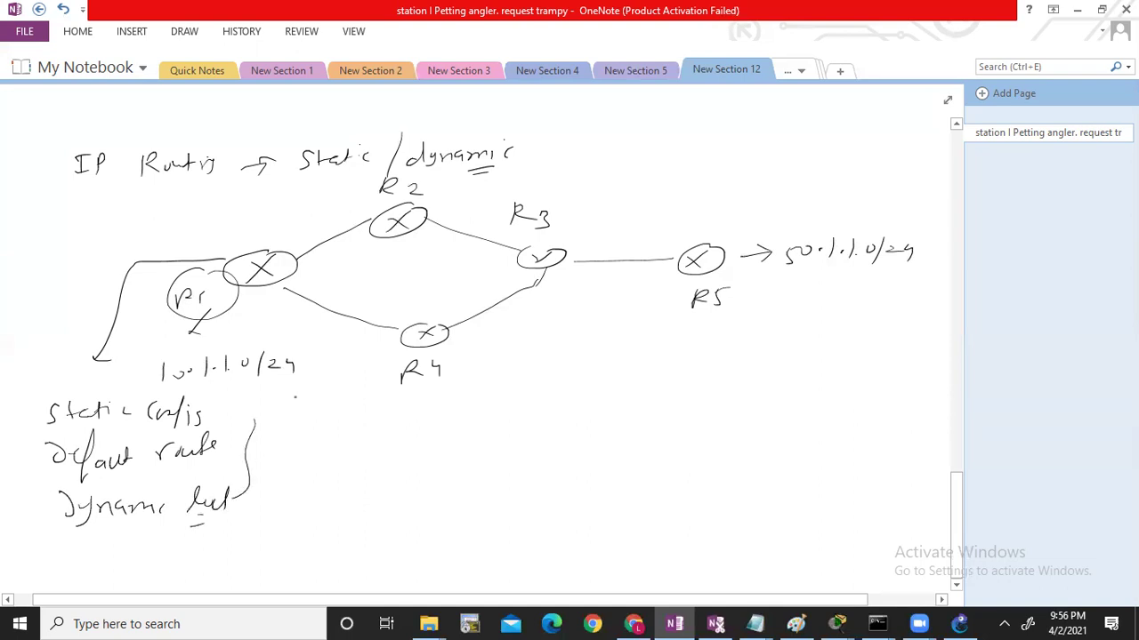
# Step: Write "R1 — R5" next to the list, underline and circle R5, and point an arrow to an underlined "Ping"
pyautogui.moveTo(318, 427); pyautogui.dragTo(321, 450)
pyautogui.moveTo(321, 428)
pyautogui.mouseDown()
pyautogui.moveTo(343, 450)
pyautogui.moveTo(471, 440)
pyautogui.moveTo(488, 419)
pyautogui.mouseUp()
pyautogui.moveTo(407, 455); pyautogui.dragTo(449, 455)
pyautogui.moveTo(363, 414); pyautogui.dragTo(548, 423)
pyautogui.moveTo(538, 420)
pyautogui.mouseDown()
pyautogui.moveTo(541, 432)
pyautogui.moveTo(564, 400)
pyautogui.mouseUp()
pyautogui.moveTo(576, 416); pyautogui.dragTo(591, 430)
pyautogui.moveTo(591, 418)
pyautogui.mouseDown()
pyautogui.moveTo(609, 418)
pyautogui.moveTo(589, 440)
pyautogui.mouseUp()
pyautogui.moveTo(571, 445); pyautogui.dragTo(605, 443)
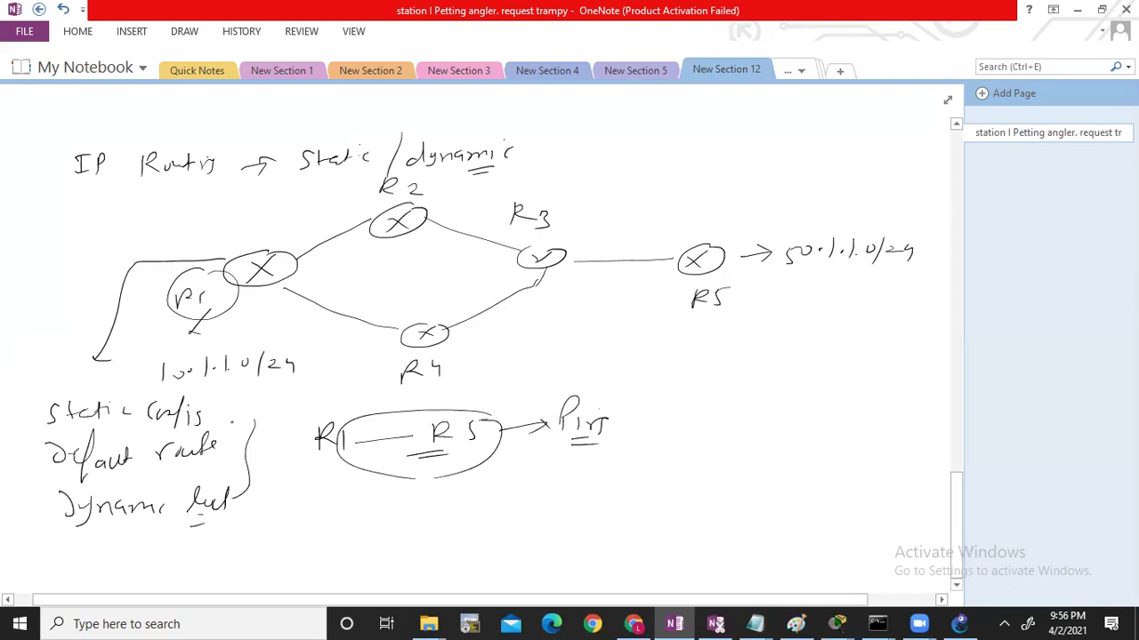
# Step: Put a check mark beside each of the static, default and dynamic routing entries
pyautogui.moveTo(229, 399)
pyautogui.mouseDown()
pyautogui.moveTo(233, 413)
pyautogui.moveTo(283, 391)
pyautogui.mouseUp()
pyautogui.moveTo(233, 435)
pyautogui.mouseDown()
pyautogui.moveTo(237, 453)
pyautogui.moveTo(290, 435)
pyautogui.mouseUp()
pyautogui.moveTo(238, 496); pyautogui.dragTo(295, 482)
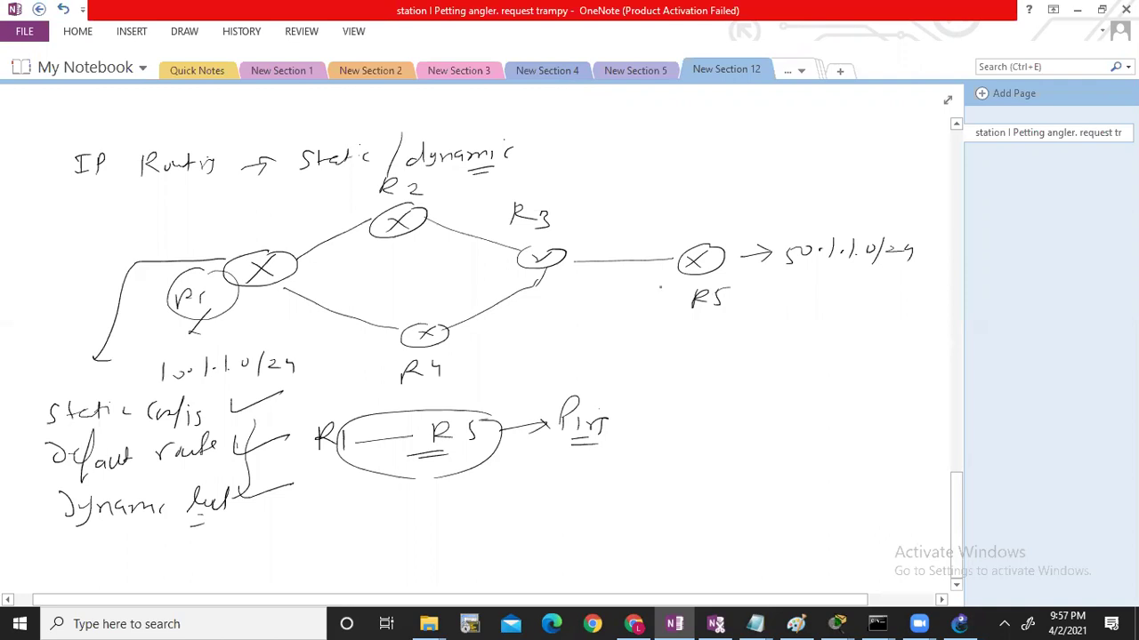
# Step: Draw a vertical divider below R5 and write "A.D value" and "Administrative distance" beside it, both double-underlined
pyautogui.moveTo(625, 328); pyautogui.dragTo(639, 467)
pyautogui.moveTo(643, 338)
pyautogui.mouseDown()
pyautogui.moveTo(645, 360)
pyautogui.moveTo(709, 338)
pyautogui.moveTo(726, 348)
pyautogui.mouseUp()
pyautogui.moveTo(730, 336); pyautogui.dragTo(755, 335)
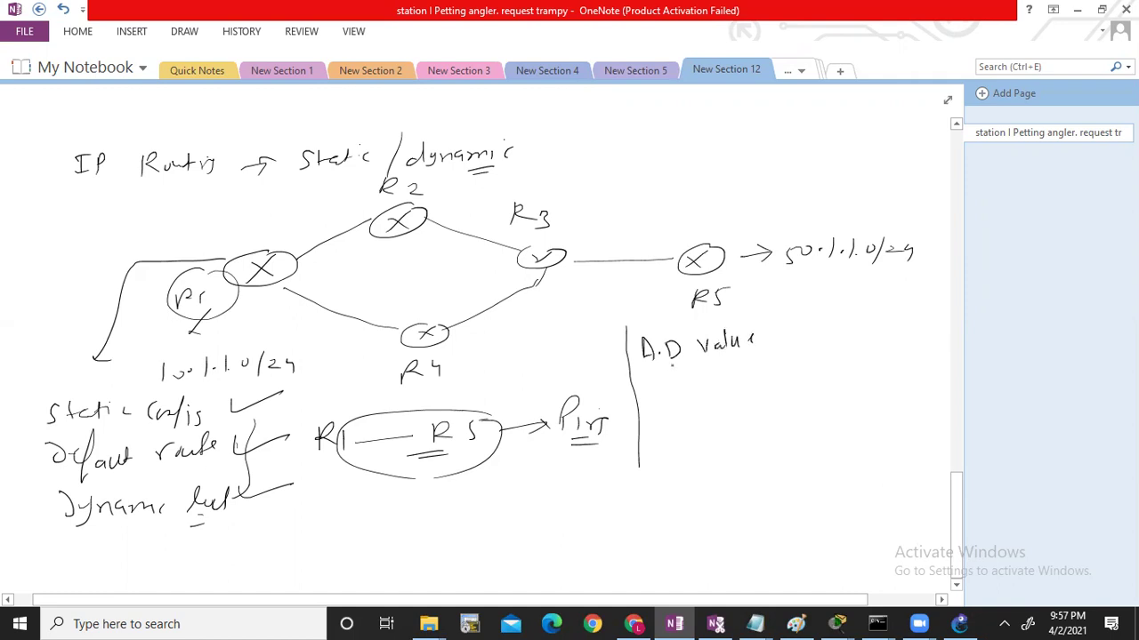
pyautogui.moveTo(667, 367); pyautogui.dragTo(750, 349)
pyautogui.moveTo(685, 370); pyautogui.dragTo(736, 359)
pyautogui.moveTo(654, 411)
pyautogui.mouseDown()
pyautogui.moveTo(660, 391)
pyautogui.moveTo(669, 406)
pyautogui.moveTo(722, 402)
pyautogui.moveTo(811, 363)
pyautogui.moveTo(833, 377)
pyautogui.moveTo(859, 365)
pyautogui.mouseUp()
pyautogui.moveTo(657, 424); pyautogui.dragTo(834, 375)
pyautogui.moveTo(661, 430); pyautogui.dragTo(847, 377)
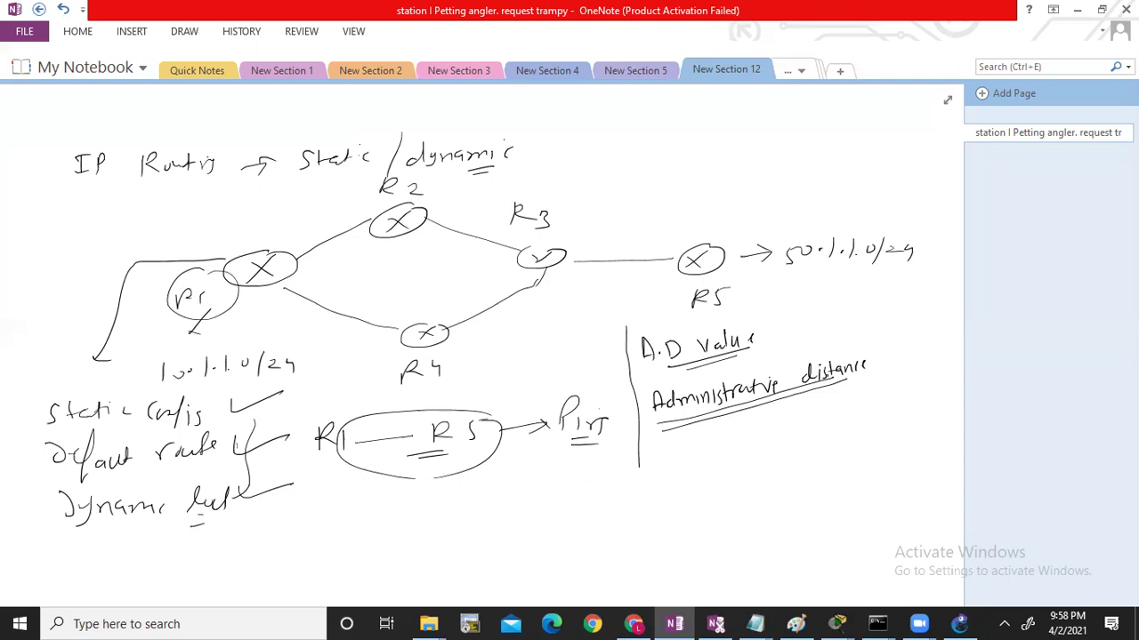
# Step: Begin an administrative distance list below the notes with "Static → 1", "Dynamic →" and "RIP"
pyautogui.moveTo(626, 483)
pyautogui.mouseDown()
pyautogui.moveTo(633, 623)
pyautogui.moveTo(627, 615)
pyautogui.mouseUp()
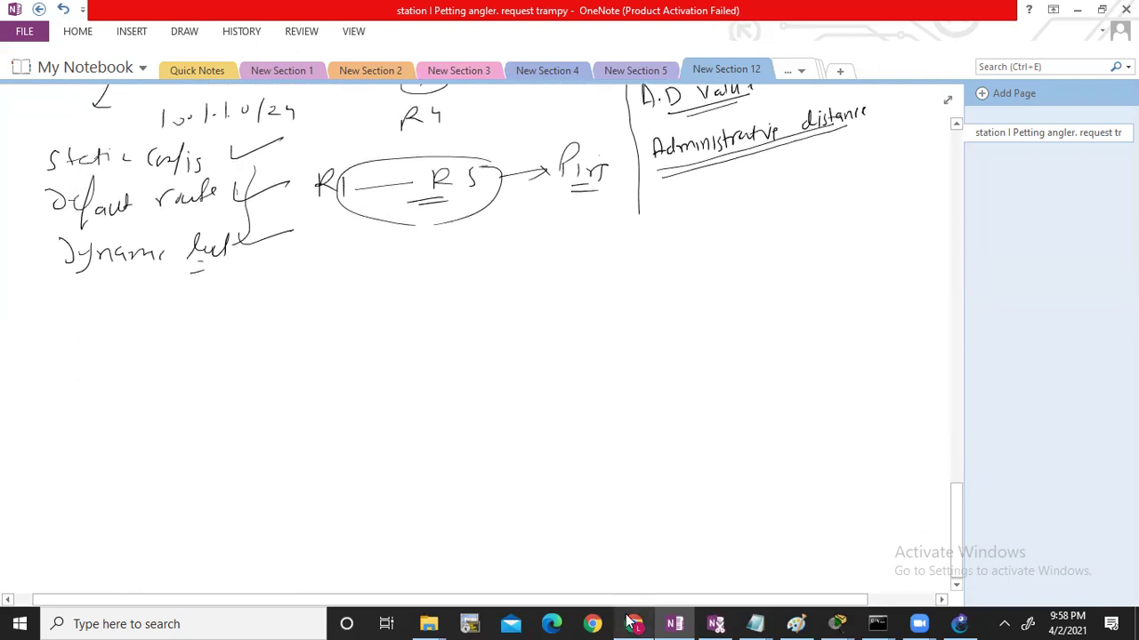
pyautogui.moveTo(627, 615)
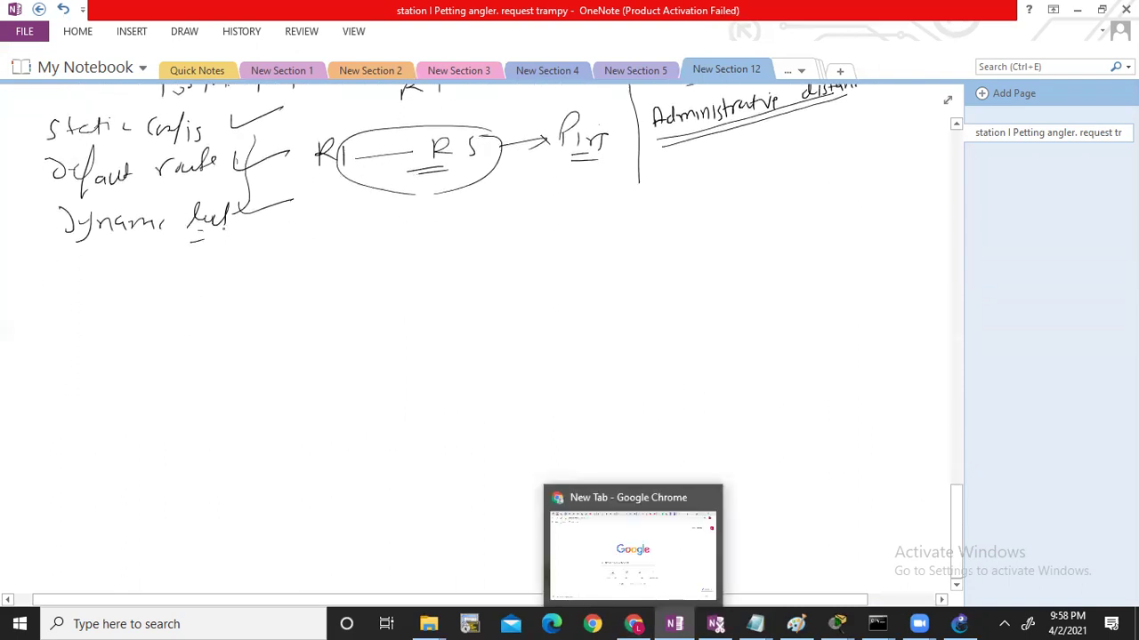
pyautogui.moveTo(265, 262)
pyautogui.mouseDown()
pyautogui.moveTo(253, 277)
pyautogui.moveTo(315, 272)
pyautogui.mouseUp()
pyautogui.moveTo(327, 269); pyautogui.dragTo(354, 268)
pyautogui.moveTo(347, 262)
pyautogui.mouseDown()
pyautogui.moveTo(349, 276)
pyautogui.moveTo(377, 272)
pyautogui.mouseUp()
pyautogui.moveTo(249, 309); pyautogui.dragTo(247, 324)
pyautogui.moveTo(257, 314)
pyautogui.mouseDown()
pyautogui.moveTo(268, 328)
pyautogui.moveTo(313, 320)
pyautogui.mouseUp()
pyautogui.moveTo(307, 319); pyautogui.dragTo(363, 322)
pyautogui.moveTo(254, 347)
pyautogui.mouseDown()
pyautogui.moveTo(256, 363)
pyautogui.moveTo(277, 360)
pyautogui.mouseUp()
pyautogui.moveTo(274, 354); pyautogui.dragTo(288, 354)
pyautogui.moveTo(293, 343)
pyautogui.mouseDown()
pyautogui.moveTo(294, 363)
pyautogui.moveTo(302, 350)
pyautogui.mouseUp()
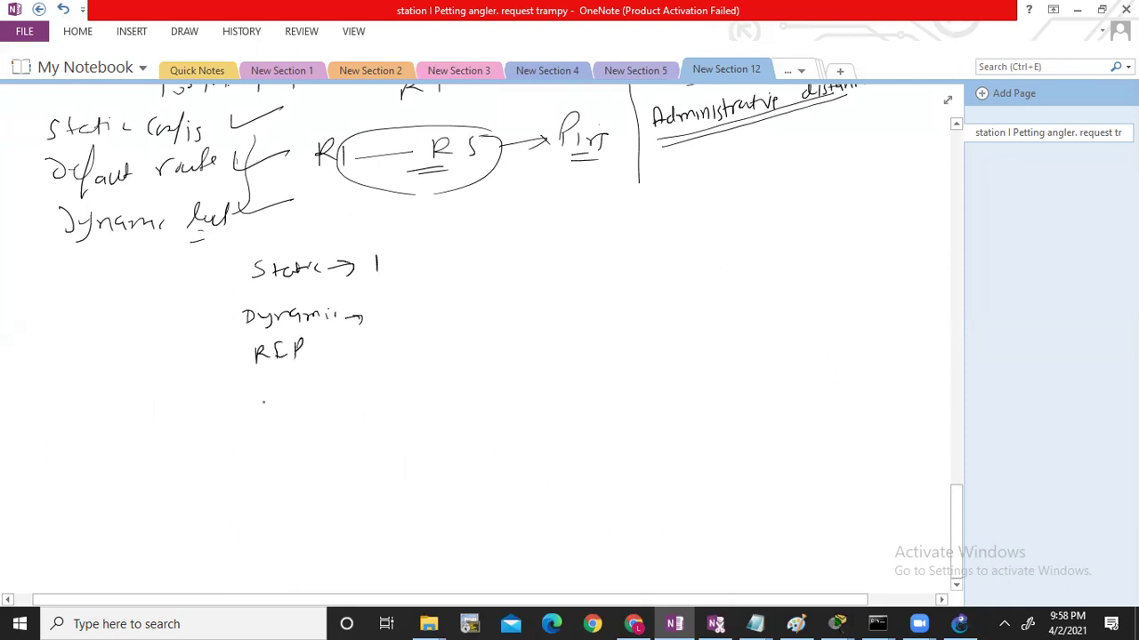
# Step: Head the list with an underlined "Cisco" and add EIGRP, OSPF and ISIS below RIP
pyautogui.moveTo(343, 216); pyautogui.dragTo(341, 225)
pyautogui.moveTo(356, 216); pyautogui.dragTo(378, 231)
pyautogui.moveTo(388, 221); pyautogui.dragTo(393, 234)
pyautogui.moveTo(370, 236); pyautogui.dragTo(388, 236)
pyautogui.moveTo(266, 377)
pyautogui.mouseDown()
pyautogui.moveTo(265, 396)
pyautogui.moveTo(286, 396)
pyautogui.mouseUp()
pyautogui.moveTo(290, 382); pyautogui.dragTo(331, 380)
pyautogui.moveTo(261, 430); pyautogui.dragTo(297, 427)
pyautogui.moveTo(296, 420); pyautogui.dragTo(306, 418)
pyautogui.moveTo(263, 465)
pyautogui.mouseDown()
pyautogui.moveTo(265, 477)
pyautogui.moveTo(279, 474)
pyautogui.mouseUp()
pyautogui.moveTo(294, 452); pyautogui.dragTo(305, 465)
# Step: Write the distance values with arrows: RIP 120, EIGRP 90/170, OSPF 110 and ISIS 115, and underline RIP
pyautogui.moveTo(336, 351); pyautogui.dragTo(372, 348)
pyautogui.moveTo(274, 365)
pyautogui.mouseDown()
pyautogui.moveTo(312, 359)
pyautogui.moveTo(303, 364)
pyautogui.mouseUp()
pyautogui.moveTo(390, 334)
pyautogui.mouseDown()
pyautogui.moveTo(392, 353)
pyautogui.moveTo(418, 342)
pyautogui.mouseUp()
pyautogui.moveTo(344, 383); pyautogui.dragTo(372, 382)
pyautogui.moveTo(360, 377)
pyautogui.mouseDown()
pyautogui.moveTo(428, 374)
pyautogui.moveTo(448, 385)
pyautogui.mouseUp()
pyautogui.moveTo(470, 362)
pyautogui.mouseDown()
pyautogui.moveTo(472, 378)
pyautogui.moveTo(500, 364)
pyautogui.mouseUp()
pyautogui.moveTo(347, 417)
pyautogui.mouseDown()
pyautogui.moveTo(432, 414)
pyautogui.moveTo(444, 400)
pyautogui.mouseUp()
pyautogui.moveTo(342, 461); pyautogui.dragTo(421, 461)
pyautogui.moveTo(436, 438)
pyautogui.mouseDown()
pyautogui.moveTo(435, 456)
pyautogui.moveTo(450, 455)
pyautogui.moveTo(483, 426)
pyautogui.mouseUp()
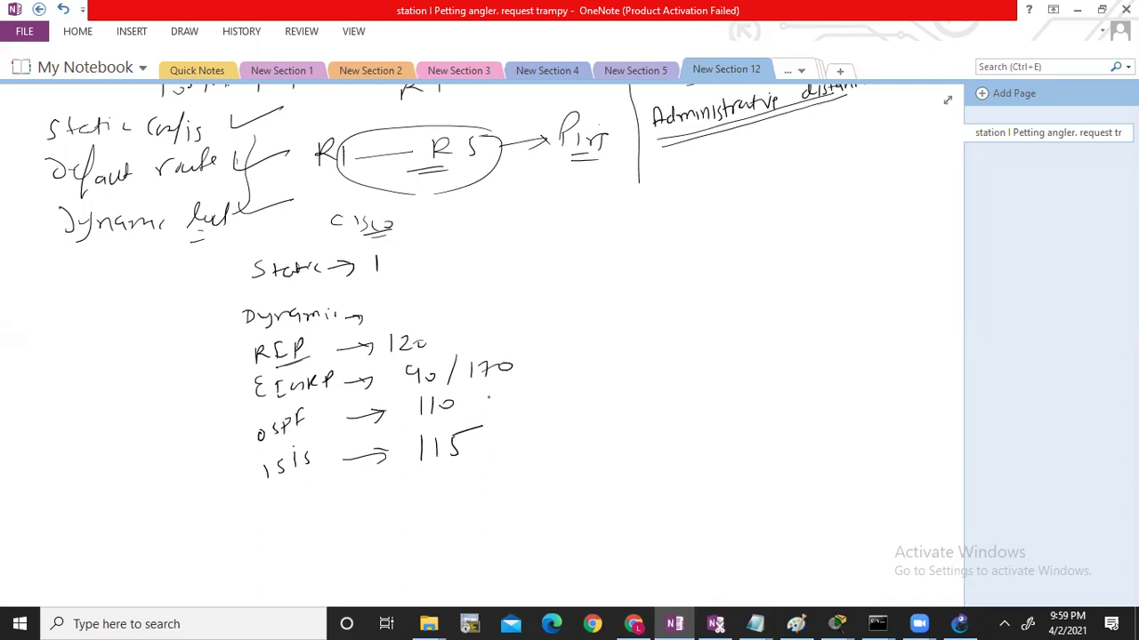
# Step: Tick and bracket the static value, and draw a large brace alongside the dynamic protocol values
pyautogui.moveTo(393, 253)
pyautogui.mouseDown()
pyautogui.moveTo(404, 278)
pyautogui.moveTo(416, 272)
pyautogui.moveTo(408, 238)
pyautogui.mouseUp()
pyautogui.moveTo(488, 326)
pyautogui.mouseDown()
pyautogui.moveTo(539, 398)
pyautogui.moveTo(496, 474)
pyautogui.mouseUp()
pyautogui.moveTo(497, 316); pyautogui.dragTo(495, 326)
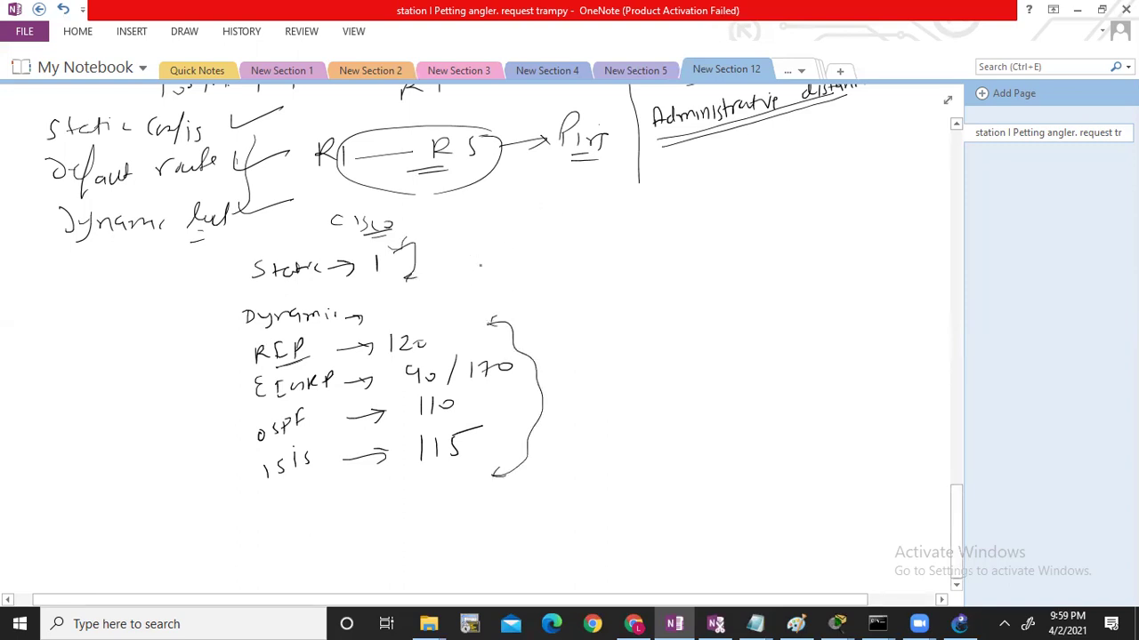
# Step: Write "Lowest AD value" with "value" double-underlined, and below it a circled "R1" pointing to "static" and "dynamic"
pyautogui.moveTo(535, 232)
pyautogui.mouseDown()
pyautogui.moveTo(555, 255)
pyautogui.moveTo(605, 238)
pyautogui.moveTo(645, 251)
pyautogui.moveTo(661, 233)
pyautogui.moveTo(740, 228)
pyautogui.mouseUp()
pyautogui.moveTo(669, 256); pyautogui.dragTo(719, 260)
pyautogui.moveTo(601, 322)
pyautogui.mouseDown()
pyautogui.moveTo(615, 345)
pyautogui.moveTo(628, 338)
pyautogui.moveTo(617, 317)
pyautogui.moveTo(768, 308)
pyautogui.moveTo(708, 346)
pyautogui.moveTo(727, 351)
pyautogui.moveTo(784, 328)
pyautogui.mouseUp()
pyautogui.click(700, 302)
# Step: List the dynamic protocols RIP, EIGRP, OSPF and ISIS beneath "dynamic", separated by slashes
pyautogui.moveTo(706, 359); pyautogui.dragTo(661, 402)
pyautogui.moveTo(664, 384); pyautogui.dragTo(679, 393)
pyautogui.moveTo(685, 392)
pyautogui.mouseDown()
pyautogui.moveTo(692, 377)
pyautogui.moveTo(750, 373)
pyautogui.moveTo(770, 352)
pyautogui.moveTo(786, 357)
pyautogui.moveTo(822, 334)
pyautogui.mouseUp()
pyautogui.moveTo(816, 374)
pyautogui.mouseDown()
pyautogui.moveTo(852, 343)
pyautogui.moveTo(855, 379)
pyautogui.mouseUp()
pyautogui.moveTo(864, 361); pyautogui.dragTo(868, 379)
pyautogui.click(885, 360)
pyautogui.click(892, 358)
pyautogui.moveTo(849, 389); pyautogui.dragTo(861, 383)
pyautogui.moveTo(909, 334); pyautogui.dragTo(897, 371)
# Step: Circle "static", underline R1, and tick and outline the dynamic protocol list
pyautogui.moveTo(685, 415)
pyautogui.mouseDown()
pyautogui.moveTo(877, 391)
pyautogui.moveTo(822, 342)
pyautogui.moveTo(717, 358)
pyautogui.moveTo(663, 416)
pyautogui.moveTo(683, 413)
pyautogui.mouseUp()
pyautogui.moveTo(770, 279)
pyautogui.mouseDown()
pyautogui.moveTo(768, 317)
pyautogui.moveTo(779, 276)
pyautogui.mouseUp()
pyautogui.moveTo(585, 363); pyautogui.dragTo(637, 345)
pyautogui.moveTo(632, 407)
pyautogui.mouseDown()
pyautogui.moveTo(819, 366)
pyautogui.moveTo(880, 371)
pyautogui.mouseUp()
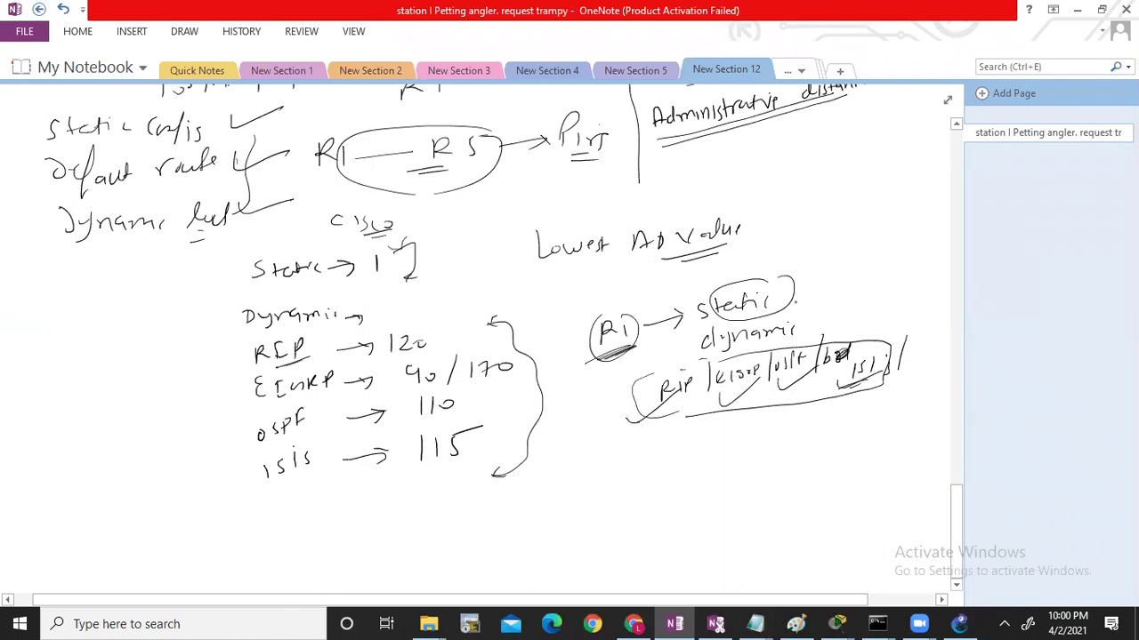
# Step: Draw an arrow from "static" to a circled 1 and circle the "Lowest AD value" heading
pyautogui.moveTo(788, 302)
pyautogui.mouseDown()
pyautogui.moveTo(842, 296)
pyautogui.moveTo(843, 269)
pyautogui.mouseUp()
pyautogui.click(837, 289)
pyautogui.moveTo(731, 202)
pyautogui.mouseDown()
pyautogui.moveTo(532, 260)
pyautogui.moveTo(738, 203)
pyautogui.mouseUp()
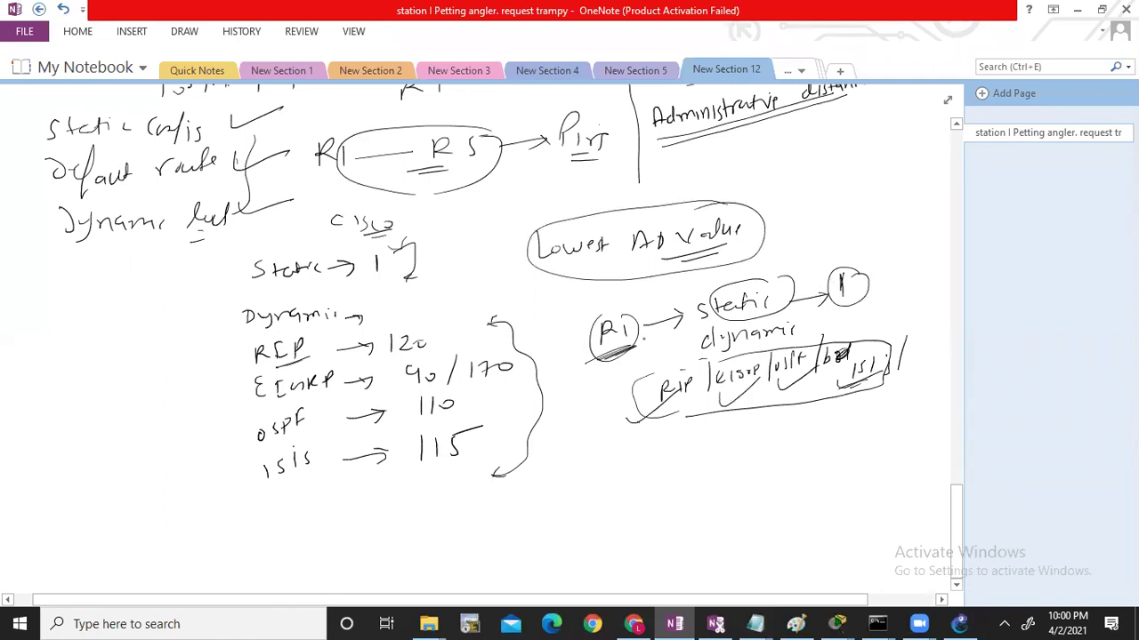
# Step: Add more strokes beneath the circled R1 and draw an opening square bracket beside it
pyautogui.moveTo(610, 463); pyautogui.dragTo(609, 480)
pyautogui.moveTo(587, 355); pyautogui.dragTo(631, 336)
pyautogui.moveTo(584, 384); pyautogui.dragTo(620, 359)
pyautogui.moveTo(566, 290)
pyautogui.mouseDown()
pyautogui.moveTo(552, 315)
pyautogui.moveTo(568, 328)
pyautogui.mouseUp()
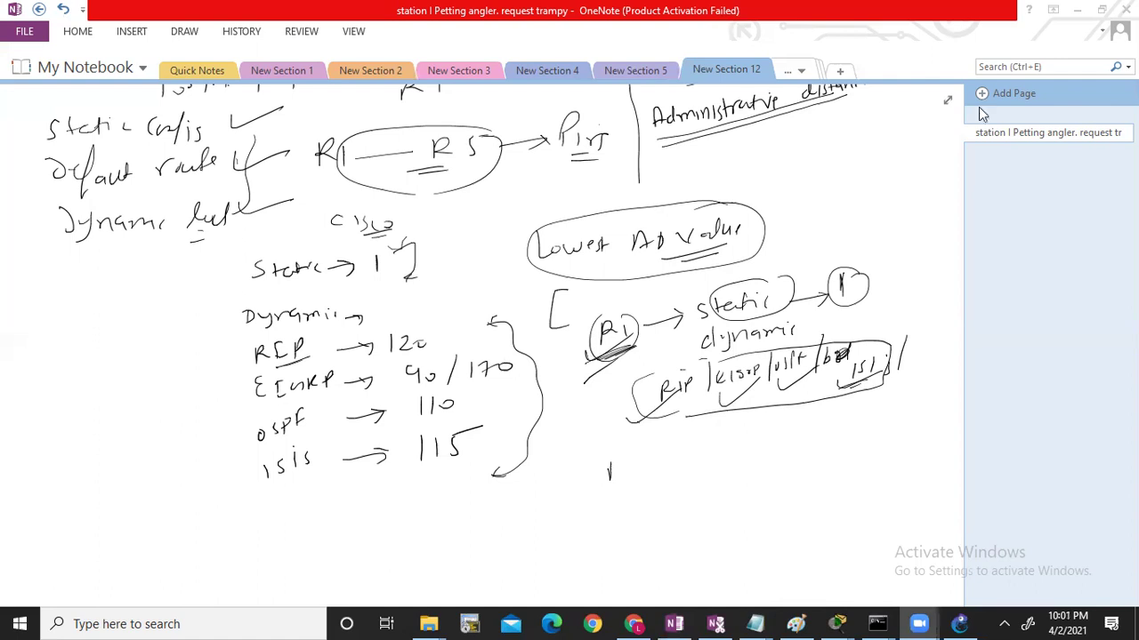
pyautogui.click(774, 196)
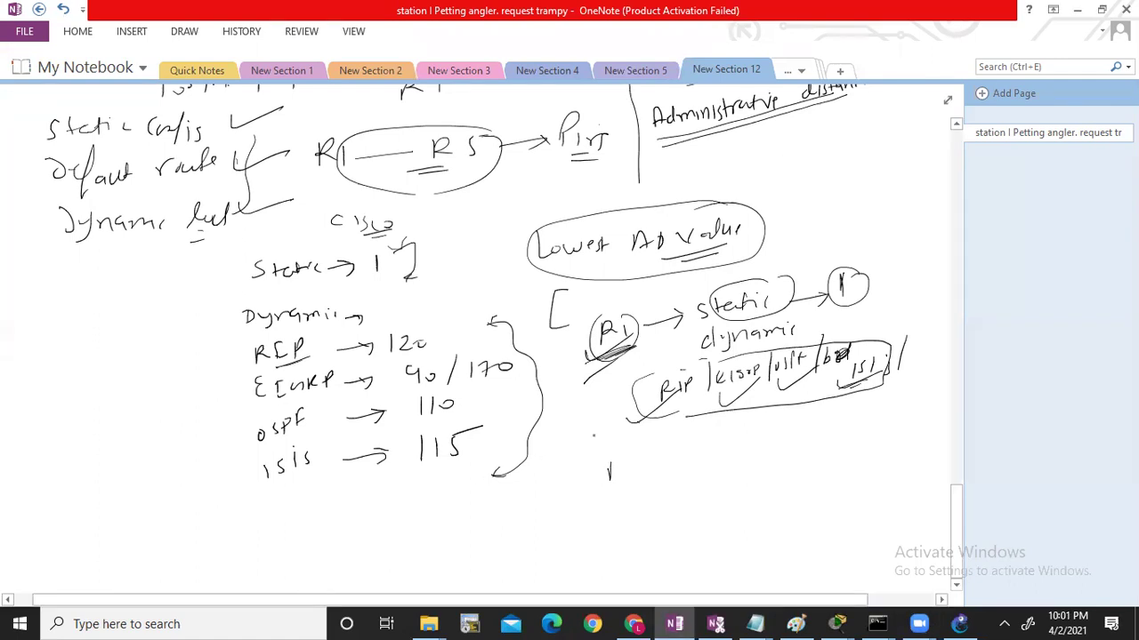
# Step: Write "static / dyn" below the protocol list, box it and draw an arrow to a short, partly circled note
pyautogui.moveTo(667, 451); pyautogui.dragTo(665, 468)
pyautogui.moveTo(673, 461); pyautogui.dragTo(692, 465)
pyautogui.moveTo(698, 448)
pyautogui.mouseDown()
pyautogui.moveTo(700, 467)
pyautogui.moveTo(712, 454)
pyautogui.mouseUp()
pyautogui.moveTo(711, 458)
pyautogui.mouseDown()
pyautogui.moveTo(736, 469)
pyautogui.moveTo(795, 454)
pyautogui.moveTo(700, 494)
pyautogui.moveTo(656, 449)
pyautogui.mouseUp()
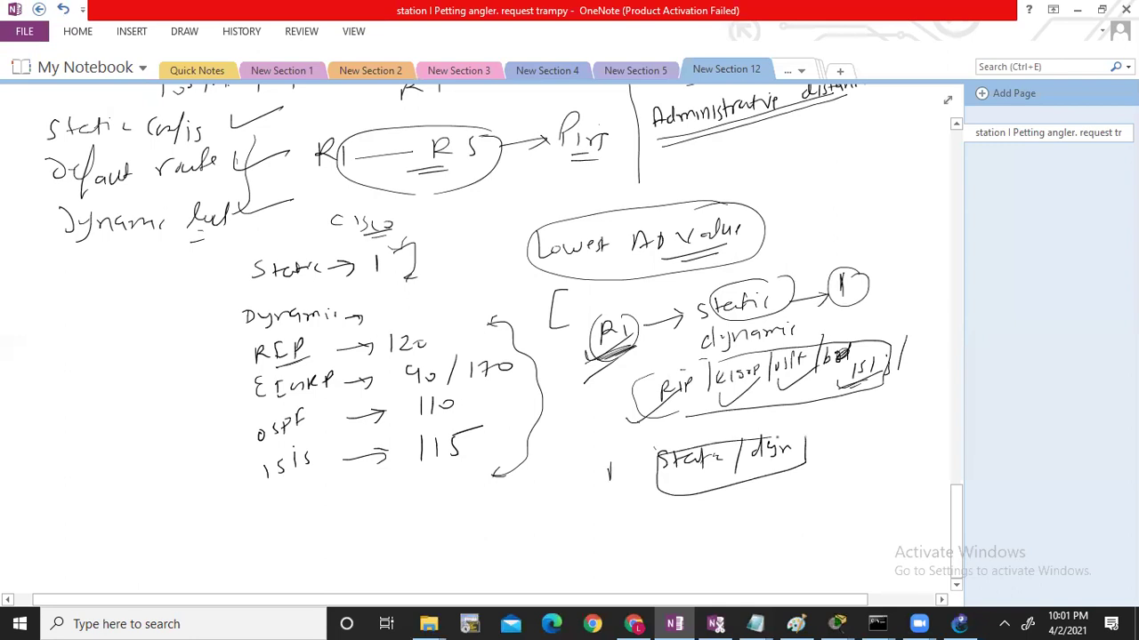
pyautogui.moveTo(799, 451)
pyautogui.mouseDown()
pyautogui.moveTo(839, 449)
pyautogui.moveTo(852, 465)
pyautogui.moveTo(883, 439)
pyautogui.mouseUp()
pyautogui.moveTo(851, 461); pyautogui.dragTo(882, 439)
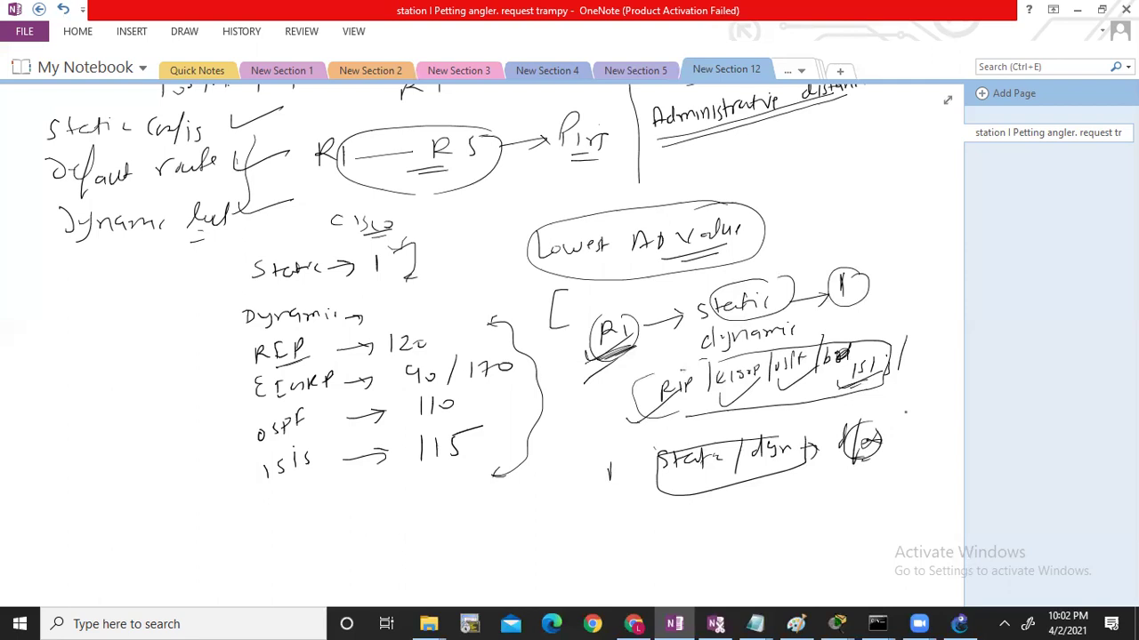
# Step: Switch to the Static-Default Route lab in GNS3 and start all devices
pyautogui.click(959, 623)
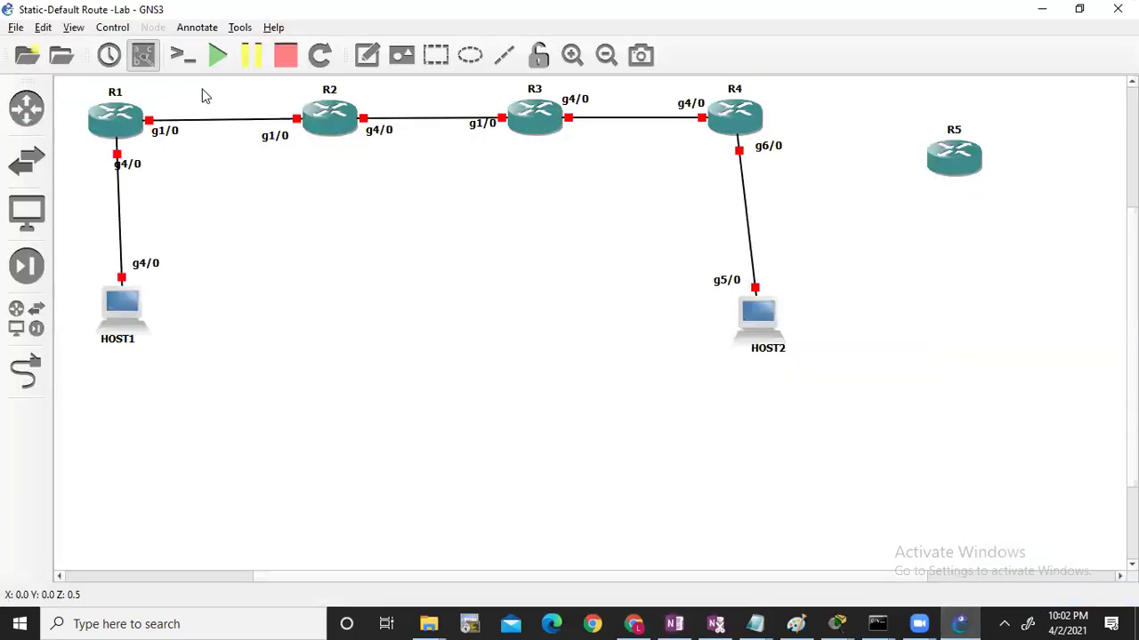
pyautogui.click(218, 56)
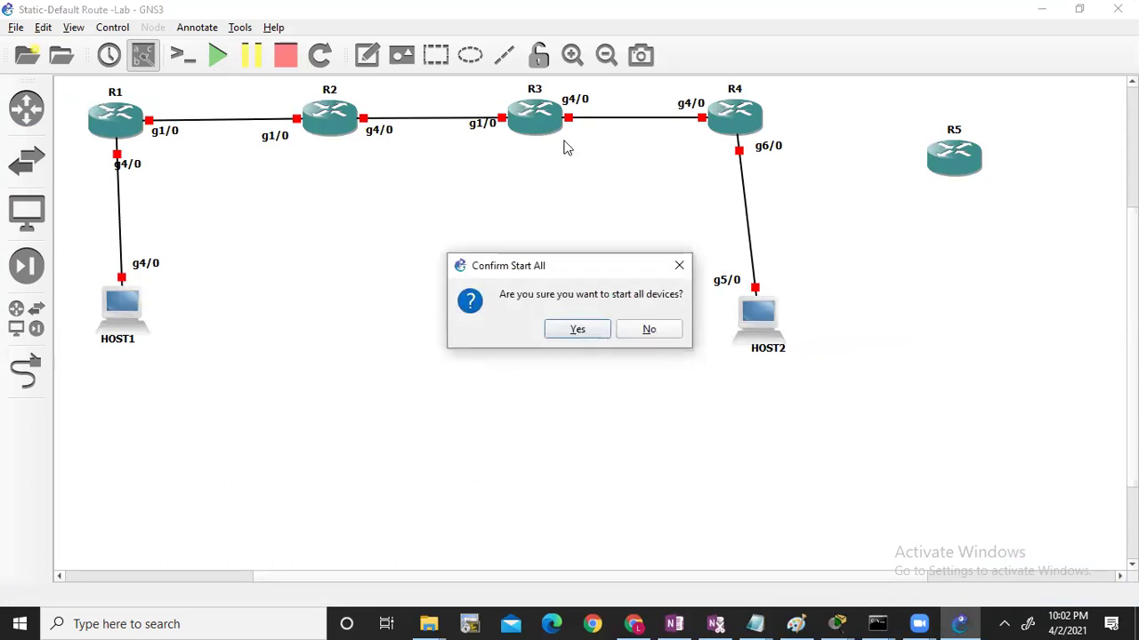
pyautogui.click(578, 330)
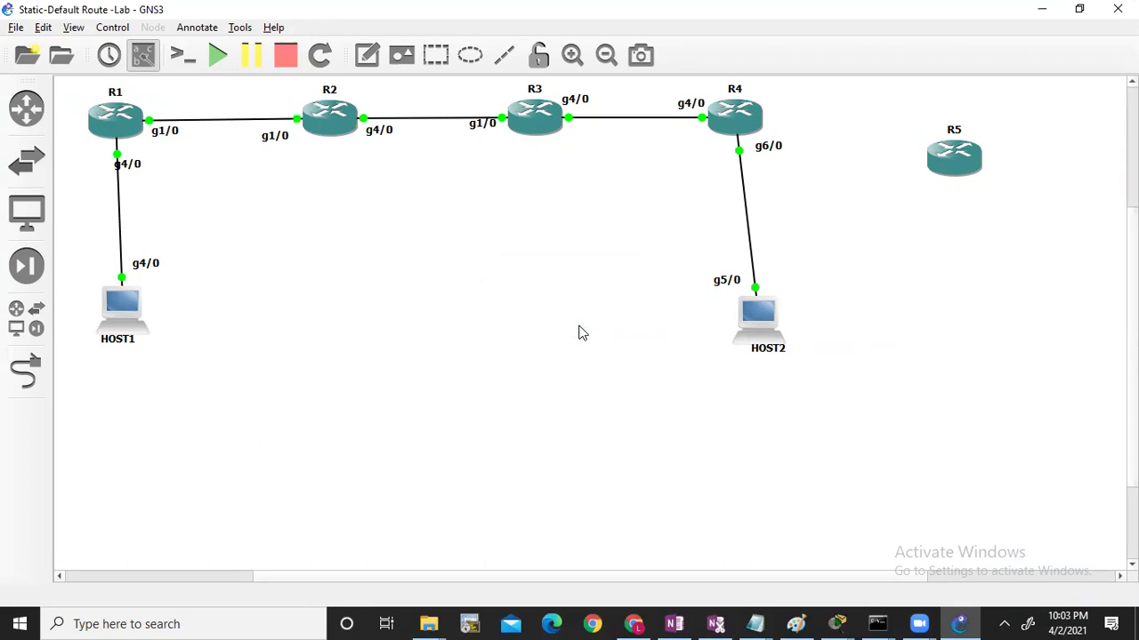
# Step: Open the console of router R1, requesting it a second time
pyautogui.rightClick(115, 129)
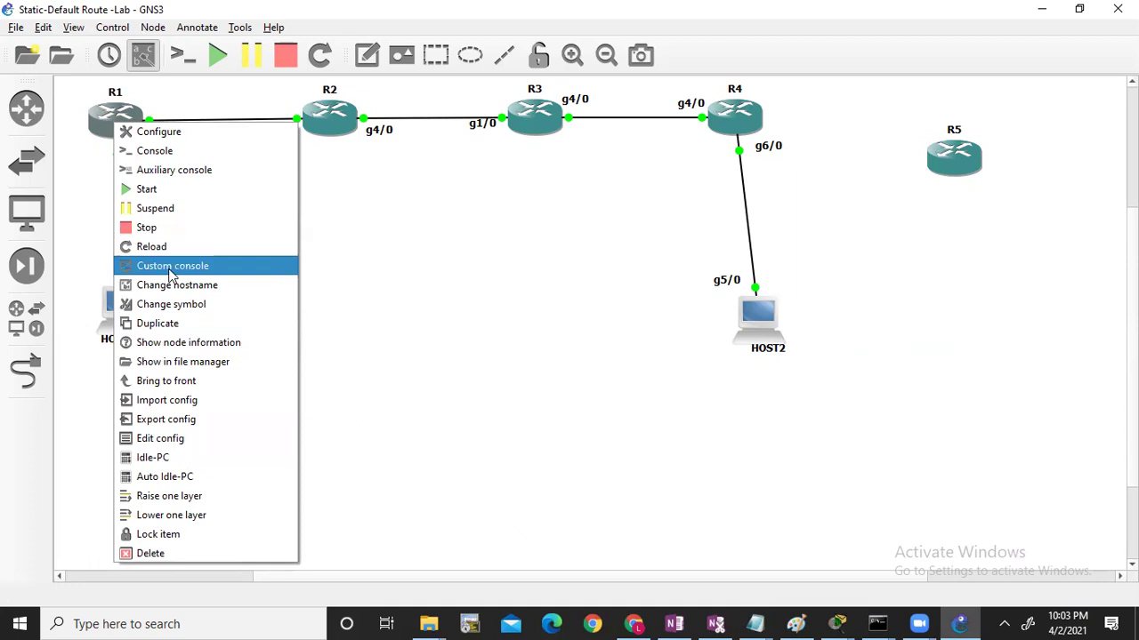
pyautogui.click(171, 149)
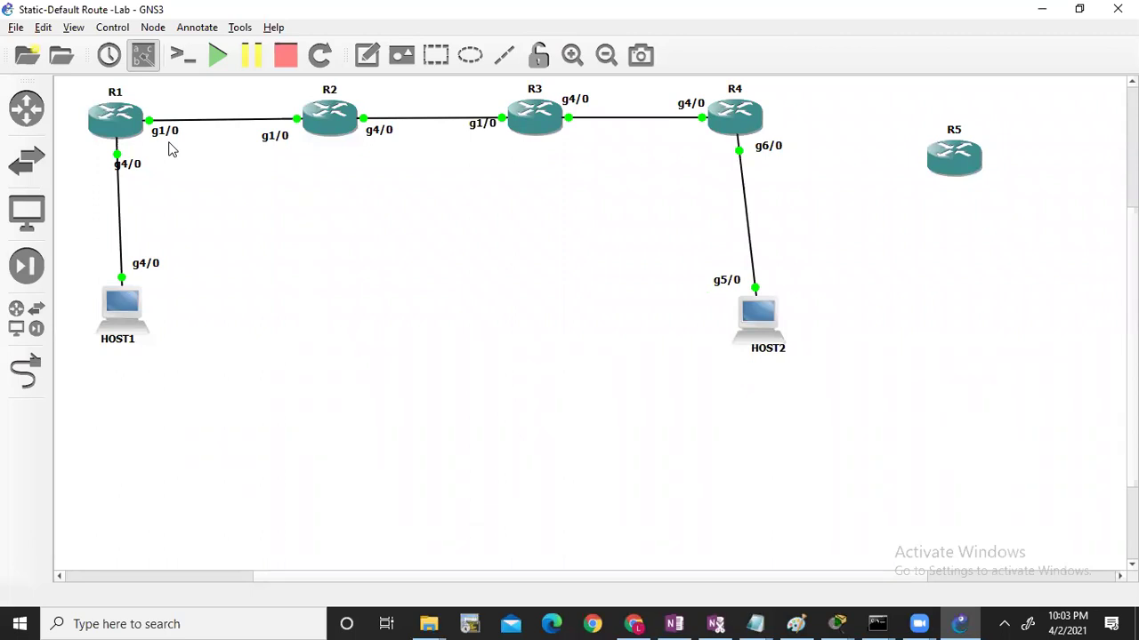
pyautogui.moveTo(112, 131)
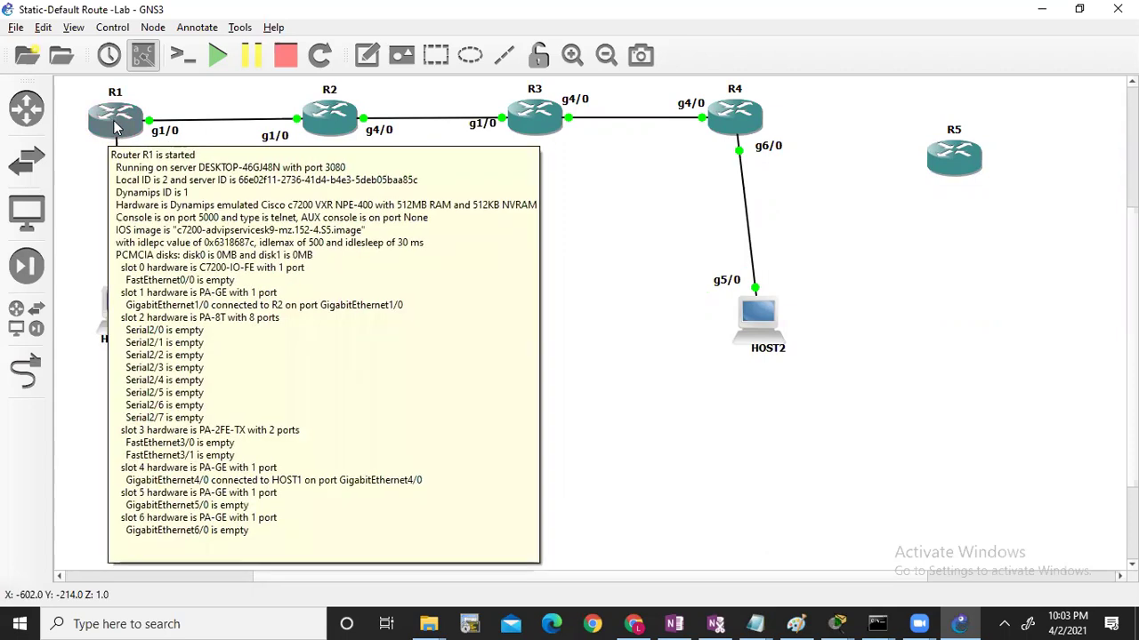
pyautogui.rightClick(114, 129)
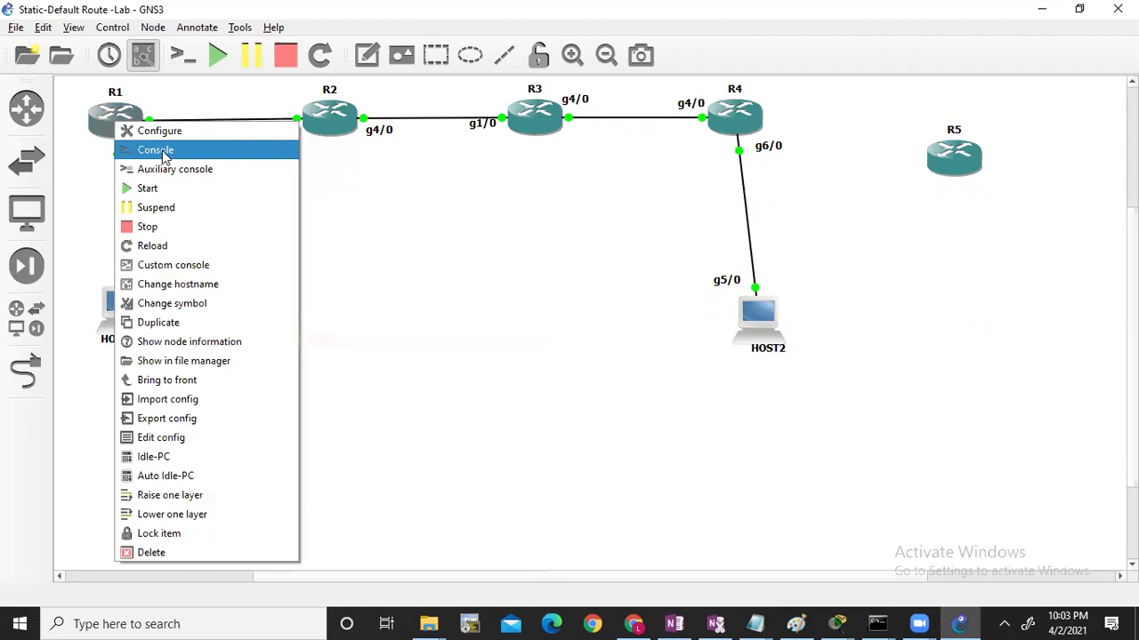
pyautogui.click(164, 151)
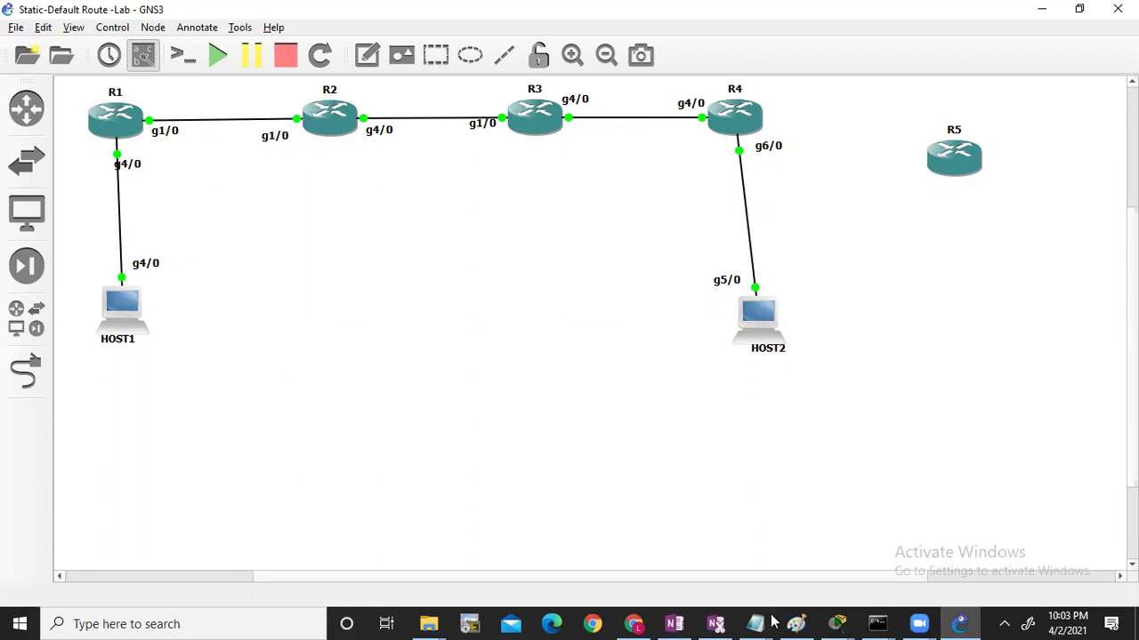
# Step: Switch to OneNote and, on blank space below the notes, sketch a labelled cloud linked to circled R1 and a boxed SW beneath it
pyautogui.moveTo(777, 626)
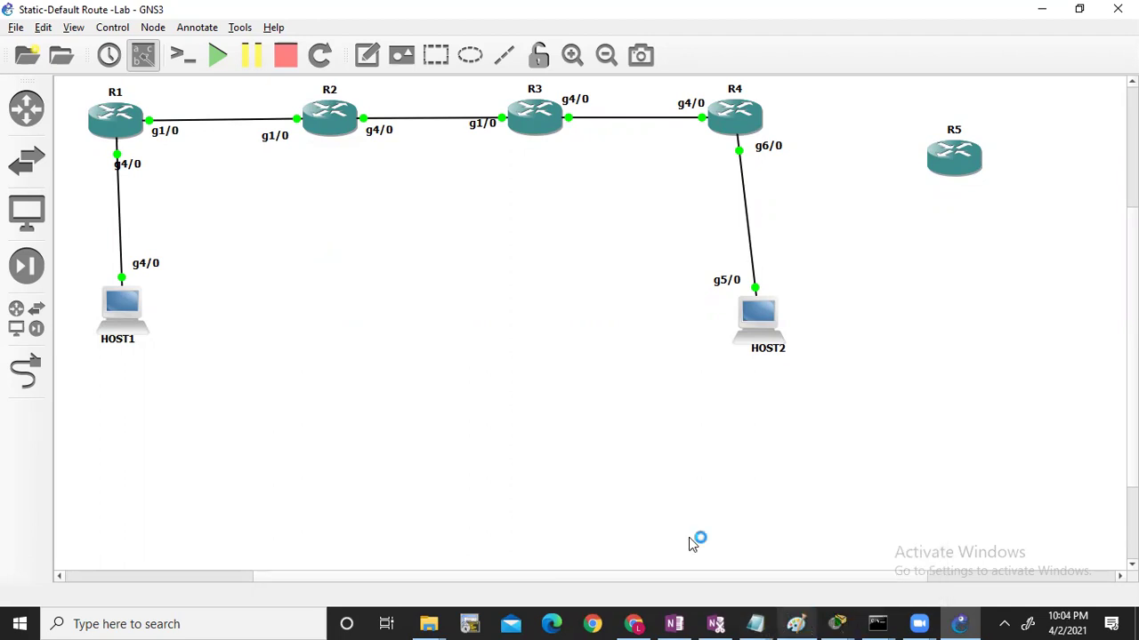
pyautogui.moveTo(722, 626)
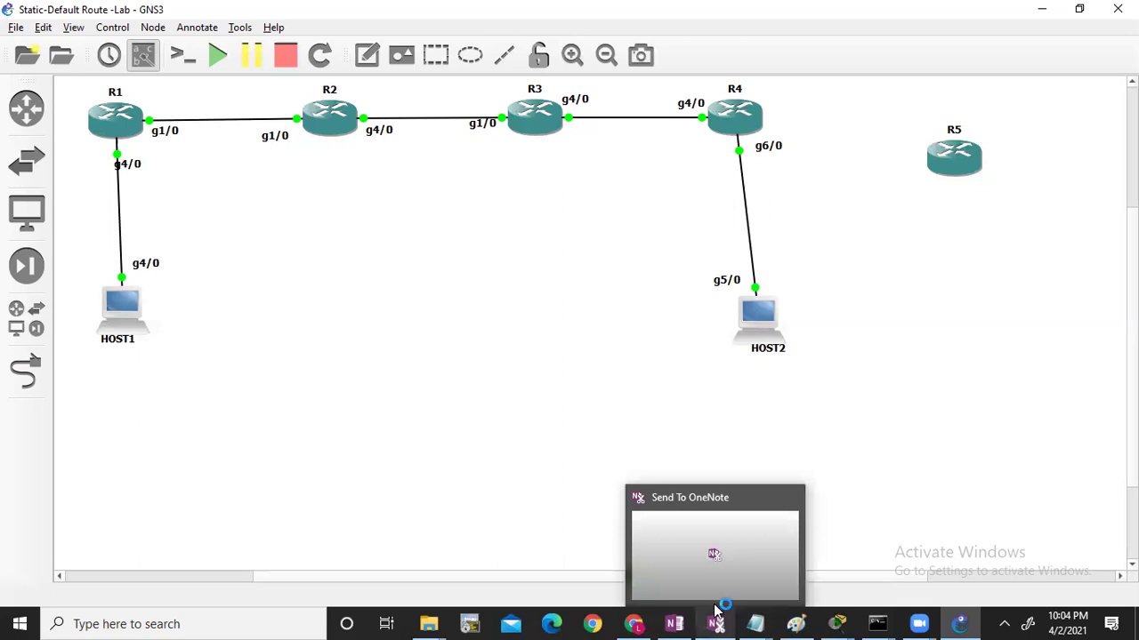
pyautogui.moveTo(674, 623)
pyautogui.click(689, 552)
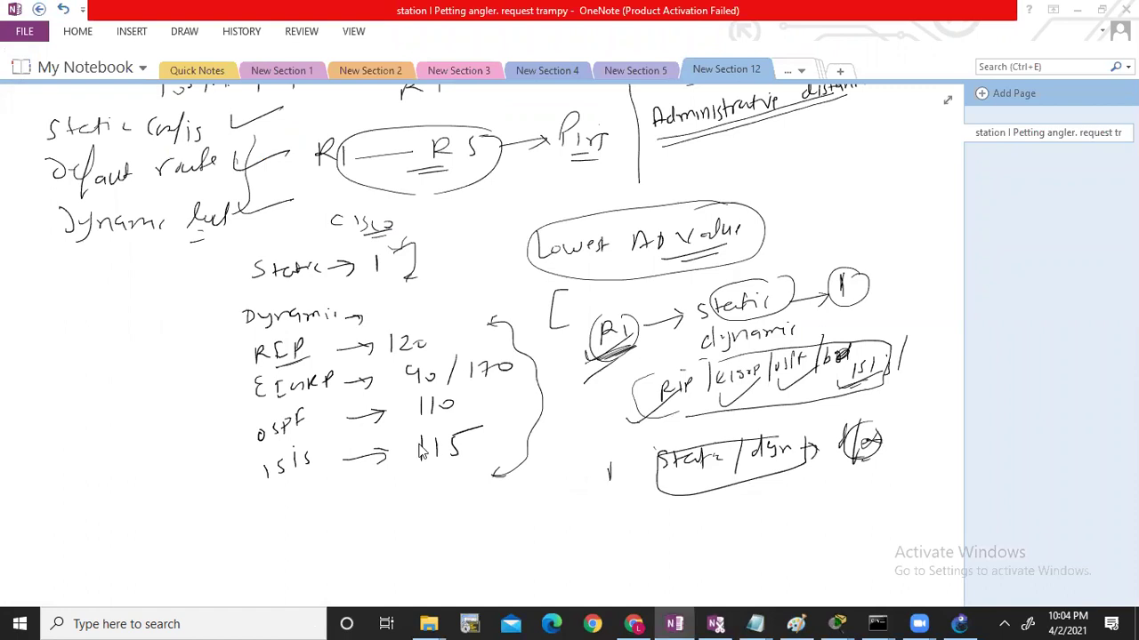
pyautogui.scroll(-3, 267, 614)
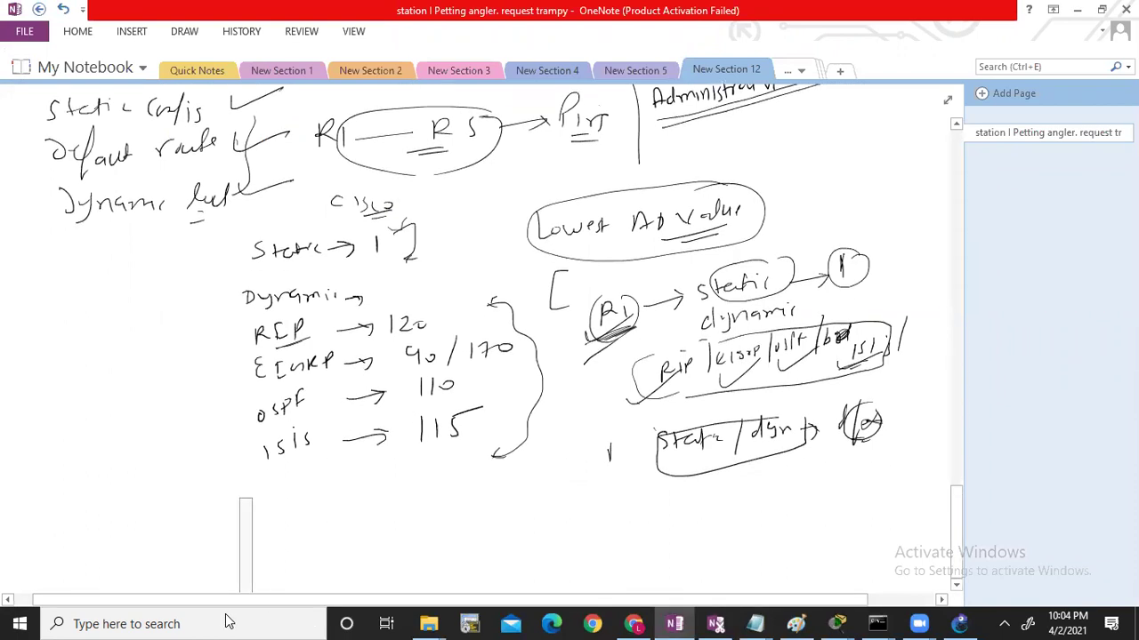
pyautogui.scroll(-8, 254, 621)
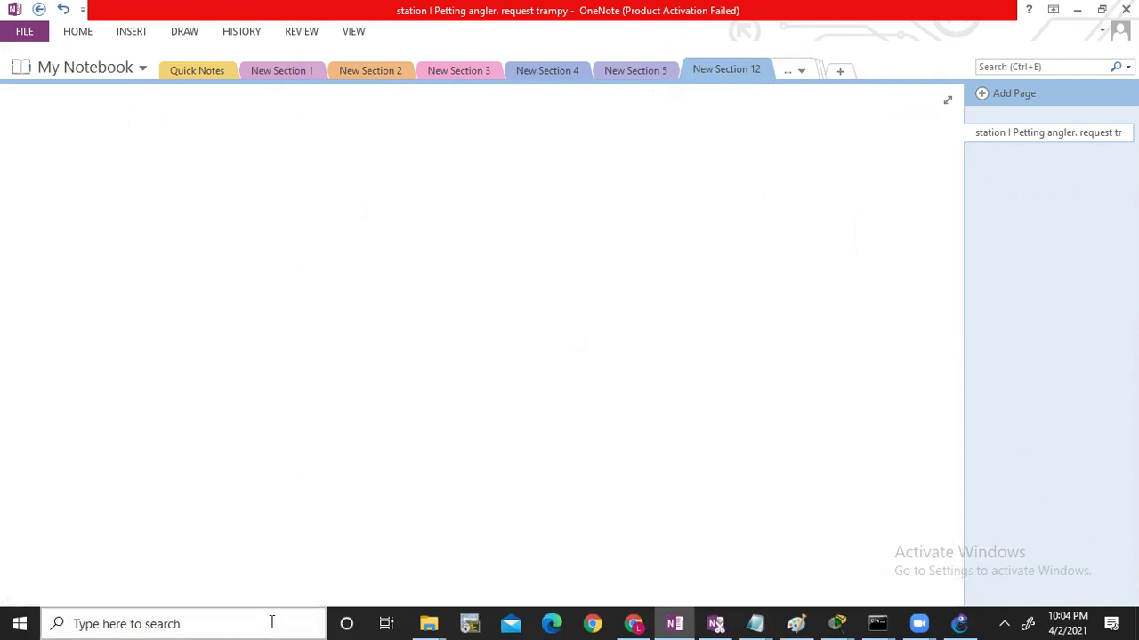
pyautogui.moveTo(75, 152)
pyautogui.mouseDown()
pyautogui.moveTo(116, 117)
pyautogui.moveTo(169, 188)
pyautogui.moveTo(78, 160)
pyautogui.moveTo(101, 168)
pyautogui.moveTo(112, 150)
pyautogui.mouseUp()
pyautogui.moveTo(118, 166)
pyautogui.mouseDown()
pyautogui.moveTo(126, 148)
pyautogui.moveTo(365, 158)
pyautogui.mouseUp()
pyautogui.moveTo(360, 125)
pyautogui.mouseDown()
pyautogui.moveTo(391, 152)
pyautogui.moveTo(360, 130)
pyautogui.mouseUp()
pyautogui.moveTo(355, 171)
pyautogui.mouseDown()
pyautogui.moveTo(355, 249)
pyautogui.moveTo(394, 235)
pyautogui.mouseUp()
pyautogui.moveTo(394, 235)
pyautogui.mouseDown()
pyautogui.moveTo(336, 254)
pyautogui.moveTo(349, 276)
pyautogui.moveTo(375, 263)
pyautogui.mouseUp()
# Step: Connect three hosts to the boxed SW and label them H1, H2 and H3
pyautogui.moveTo(334, 306); pyautogui.dragTo(230, 391)
pyautogui.moveTo(267, 341); pyautogui.dragTo(233, 382)
pyautogui.moveTo(354, 308); pyautogui.dragTo(353, 349)
pyautogui.moveTo(353, 354); pyautogui.dragTo(364, 374)
pyautogui.moveTo(376, 358); pyautogui.dragTo(391, 368)
pyautogui.moveTo(376, 326); pyautogui.dragTo(352, 360)
pyautogui.moveTo(404, 286); pyautogui.dragTo(443, 331)
pyautogui.moveTo(455, 331)
pyautogui.mouseDown()
pyautogui.moveTo(470, 345)
pyautogui.moveTo(457, 335)
pyautogui.mouseUp()
pyautogui.moveTo(478, 327)
pyautogui.mouseDown()
pyautogui.moveTo(484, 347)
pyautogui.moveTo(512, 339)
pyautogui.mouseUp()
pyautogui.moveTo(512, 340); pyautogui.dragTo(491, 317)
# Step: Write a circled "google" with an arrow beside H1, and draw a curved arrow from H1 up to R1
pyautogui.moveTo(220, 365)
pyautogui.mouseDown()
pyautogui.moveTo(171, 379)
pyautogui.moveTo(183, 369)
pyautogui.mouseUp()
pyautogui.moveTo(99, 372)
pyautogui.mouseDown()
pyautogui.moveTo(95, 408)
pyautogui.moveTo(127, 382)
pyautogui.moveTo(124, 393)
pyautogui.mouseUp()
pyautogui.moveTo(141, 361); pyautogui.dragTo(153, 377)
pyautogui.moveTo(138, 338)
pyautogui.mouseDown()
pyautogui.moveTo(158, 341)
pyautogui.moveTo(135, 339)
pyautogui.mouseUp()
pyautogui.click(247, 342)
pyautogui.moveTo(251, 347)
pyautogui.mouseDown()
pyautogui.moveTo(298, 233)
pyautogui.moveTo(345, 174)
pyautogui.moveTo(431, 155)
pyautogui.moveTo(441, 161)
pyautogui.moveTo(425, 209)
pyautogui.moveTo(501, 183)
pyautogui.mouseUp()
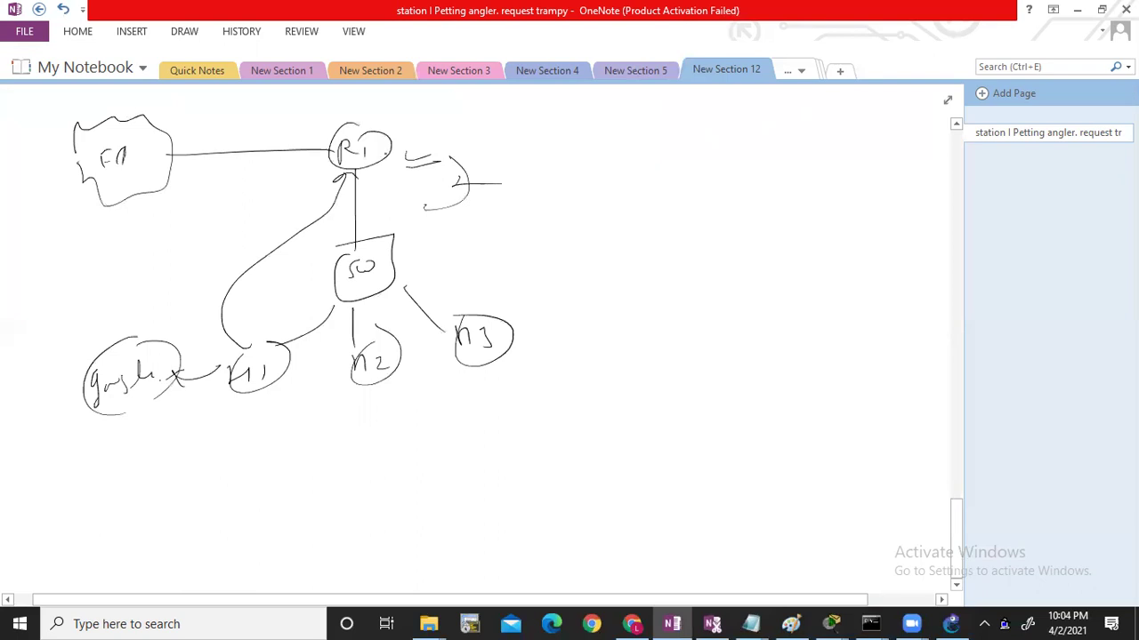
# Step: Annotate R1 with short marks, an encircled note and an underlined tick beside it
pyautogui.moveTo(398, 141); pyautogui.dragTo(413, 135)
pyautogui.moveTo(472, 119); pyautogui.dragTo(475, 129)
pyautogui.moveTo(546, 130); pyautogui.dragTo(558, 145)
pyautogui.moveTo(543, 107)
pyautogui.mouseDown()
pyautogui.moveTo(583, 129)
pyautogui.moveTo(600, 157)
pyautogui.mouseUp()
pyautogui.moveTo(582, 172); pyautogui.dragTo(647, 166)
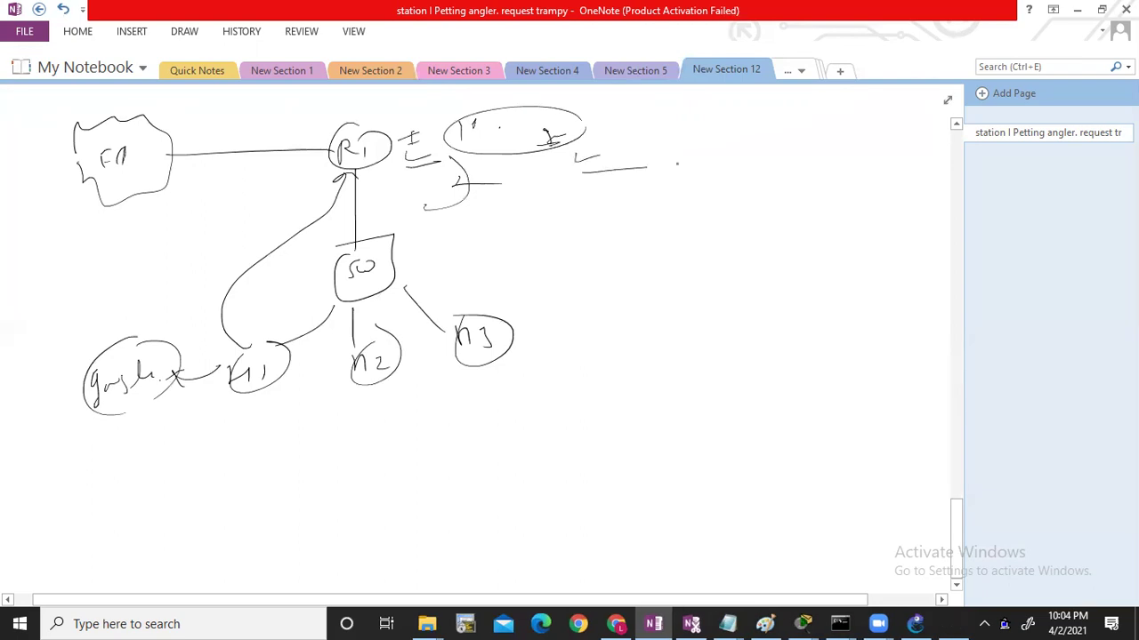
pyautogui.moveTo(337, 134); pyautogui.dragTo(372, 134)
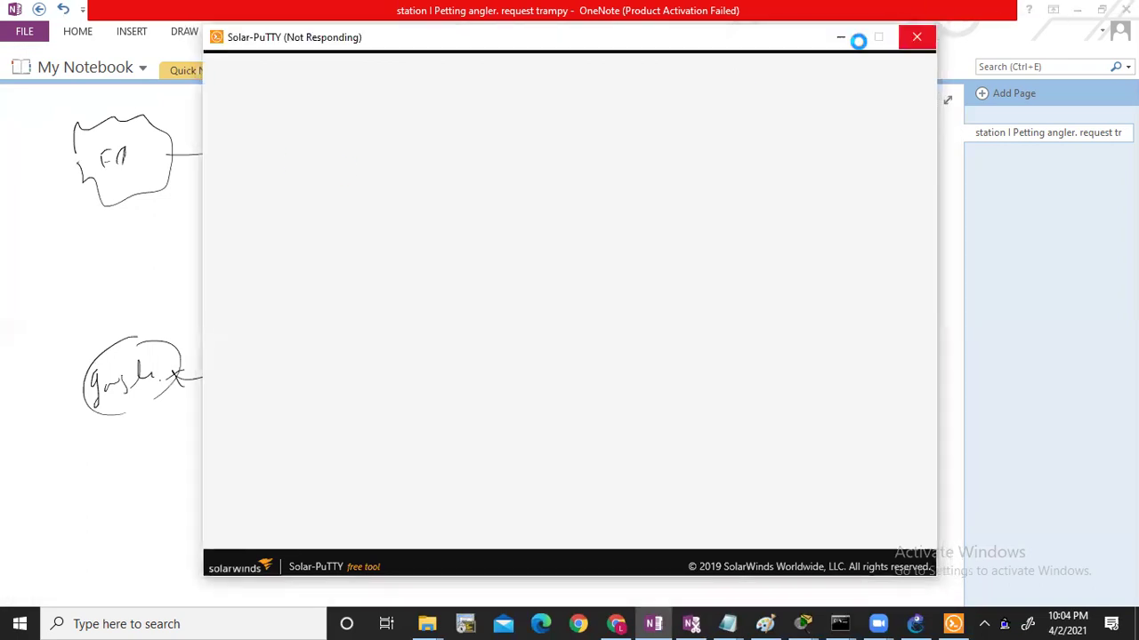
# Step: Return to the notes and draw strokes from R1 to the cloud, plus a small circled node linked beneath it
pyautogui.click(91, 282)
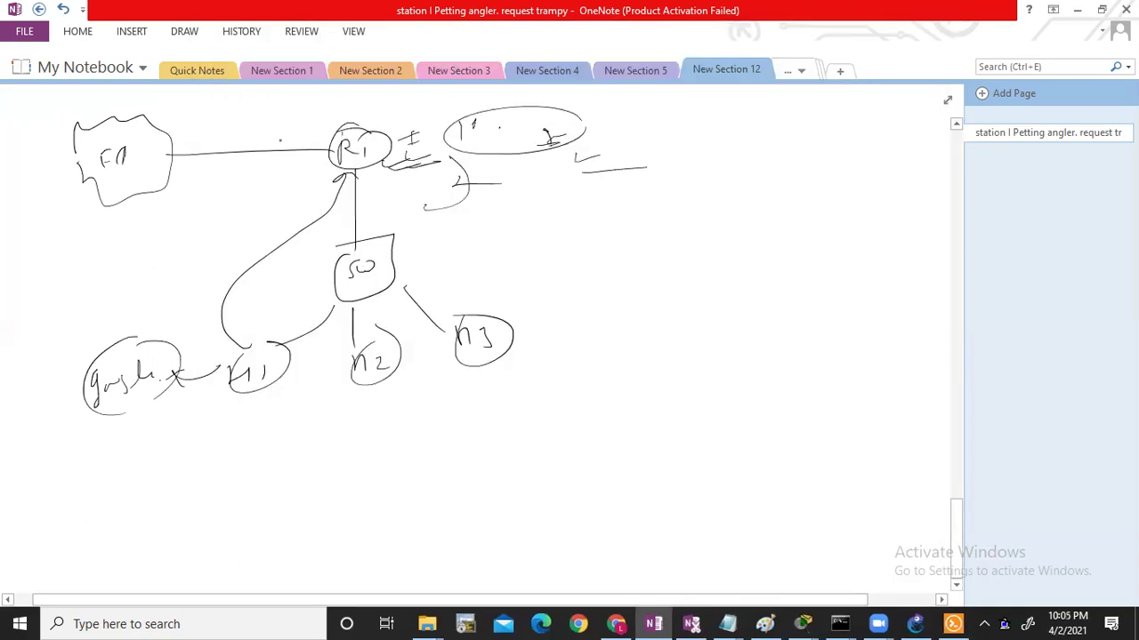
pyautogui.moveTo(311, 140); pyautogui.dragTo(281, 157)
pyautogui.moveTo(296, 162); pyautogui.dragTo(169, 203)
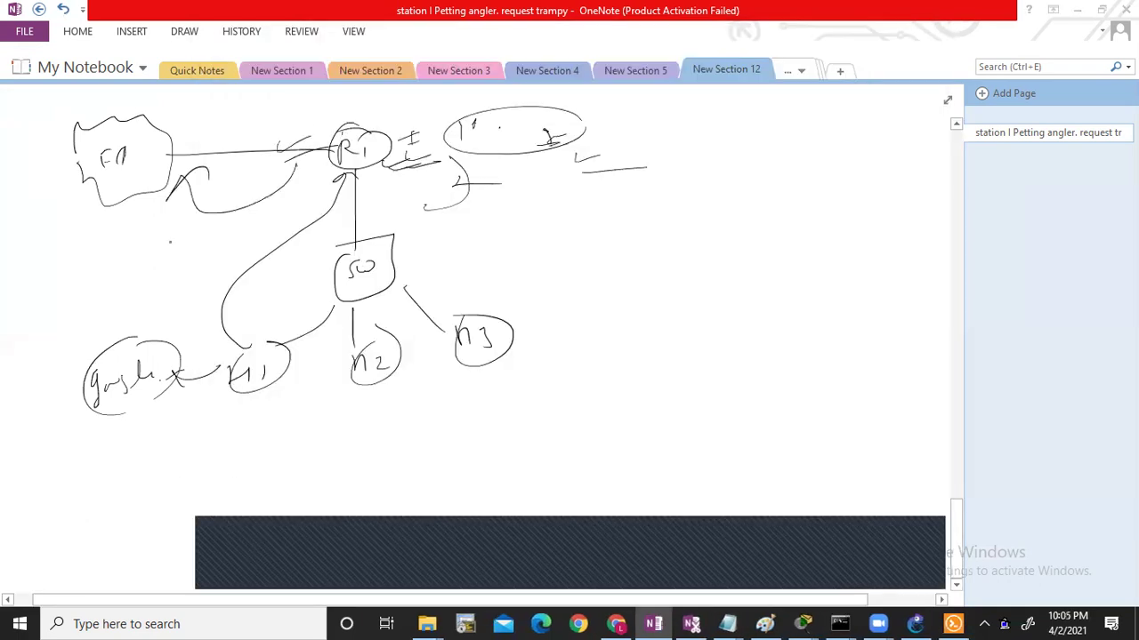
pyautogui.moveTo(133, 240); pyautogui.dragTo(182, 227)
pyautogui.moveTo(74, 194)
pyautogui.mouseDown()
pyautogui.moveTo(41, 228)
pyautogui.moveTo(25, 268)
pyautogui.moveTo(59, 251)
pyautogui.mouseUp()
pyautogui.moveTo(60, 241); pyautogui.dragTo(171, 212)
pyautogui.moveTo(170, 215); pyautogui.dragTo(156, 239)
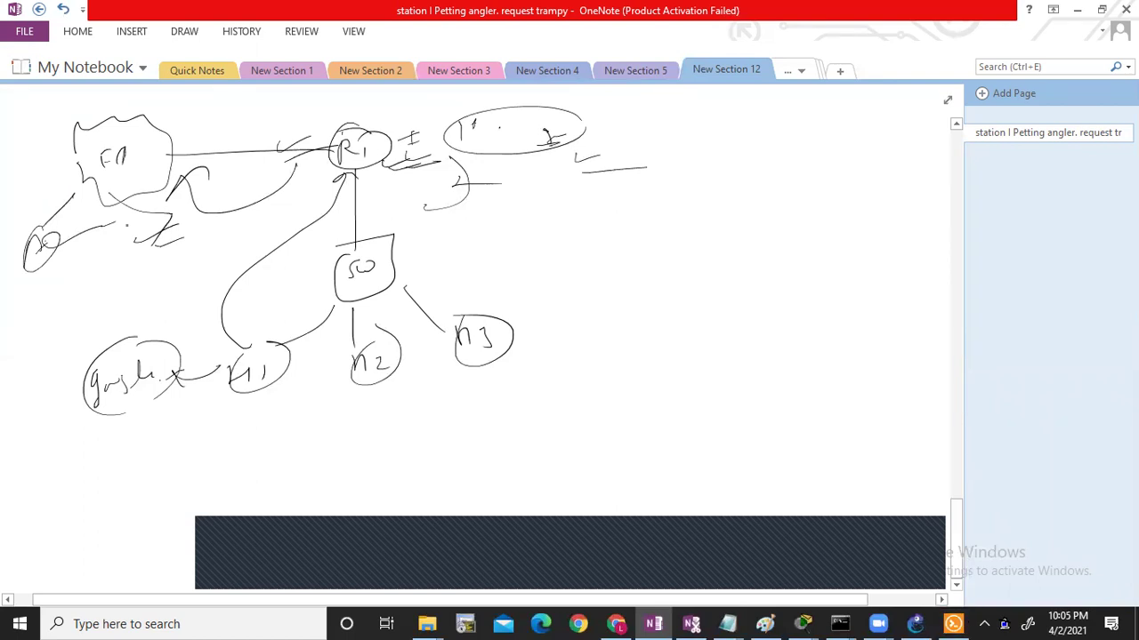
# Step: Start a new diagram on blank space below with an ISP cloud linked down to a circled R1
pyautogui.moveTo(390, 442)
pyautogui.mouseDown()
pyautogui.moveTo(388, 615)
pyautogui.moveTo(411, 616)
pyautogui.moveTo(395, 615)
pyautogui.mouseUp()
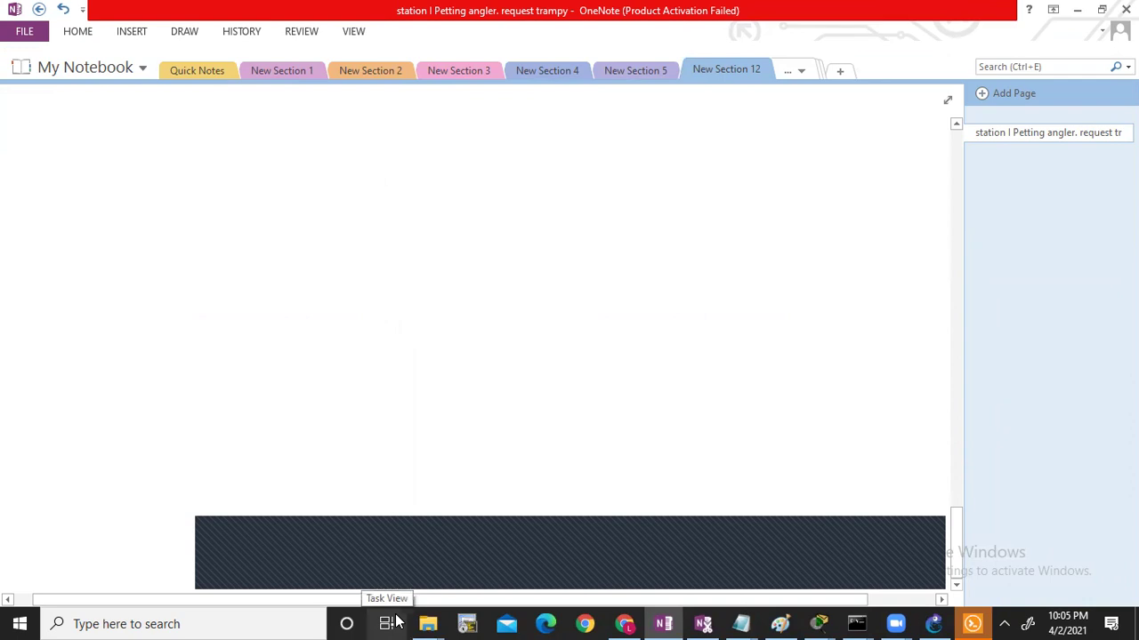
pyautogui.moveTo(300, 148)
pyautogui.mouseDown()
pyautogui.moveTo(400, 112)
pyautogui.moveTo(392, 201)
pyautogui.moveTo(309, 159)
pyautogui.moveTo(335, 155)
pyautogui.moveTo(338, 170)
pyautogui.mouseUp()
pyautogui.moveTo(351, 170)
pyautogui.mouseDown()
pyautogui.moveTo(350, 151)
pyautogui.moveTo(356, 166)
pyautogui.mouseUp()
pyautogui.moveTo(348, 219)
pyautogui.mouseDown()
pyautogui.moveTo(348, 260)
pyautogui.moveTo(365, 287)
pyautogui.mouseUp()
pyautogui.click(365, 282)
pyautogui.moveTo(356, 263)
pyautogui.mouseDown()
pyautogui.moveTo(339, 281)
pyautogui.moveTo(358, 263)
pyautogui.mouseUp()
pyautogui.moveTo(366, 313); pyautogui.dragTo(367, 339)
# Step: Draw a switch box beneath R1 and branch three hosts from it, labelled H1, H2 and H3
pyautogui.moveTo(345, 352)
pyautogui.mouseDown()
pyautogui.moveTo(386, 356)
pyautogui.moveTo(353, 350)
pyautogui.moveTo(296, 424)
pyautogui.mouseUp()
pyautogui.click(365, 367)
pyautogui.moveTo(297, 416); pyautogui.dragTo(307, 415)
pyautogui.moveTo(308, 409); pyautogui.dragTo(309, 421)
pyautogui.moveTo(372, 362); pyautogui.dragTo(435, 406)
pyautogui.click(433, 404)
pyautogui.moveTo(439, 400); pyautogui.dragTo(452, 404)
pyautogui.moveTo(390, 357); pyautogui.dragTo(488, 341)
pyautogui.moveTo(490, 334)
pyautogui.mouseDown()
pyautogui.moveTo(492, 354)
pyautogui.moveTo(505, 352)
pyautogui.mouseUp()
pyautogui.moveTo(513, 337); pyautogui.dragTo(519, 355)
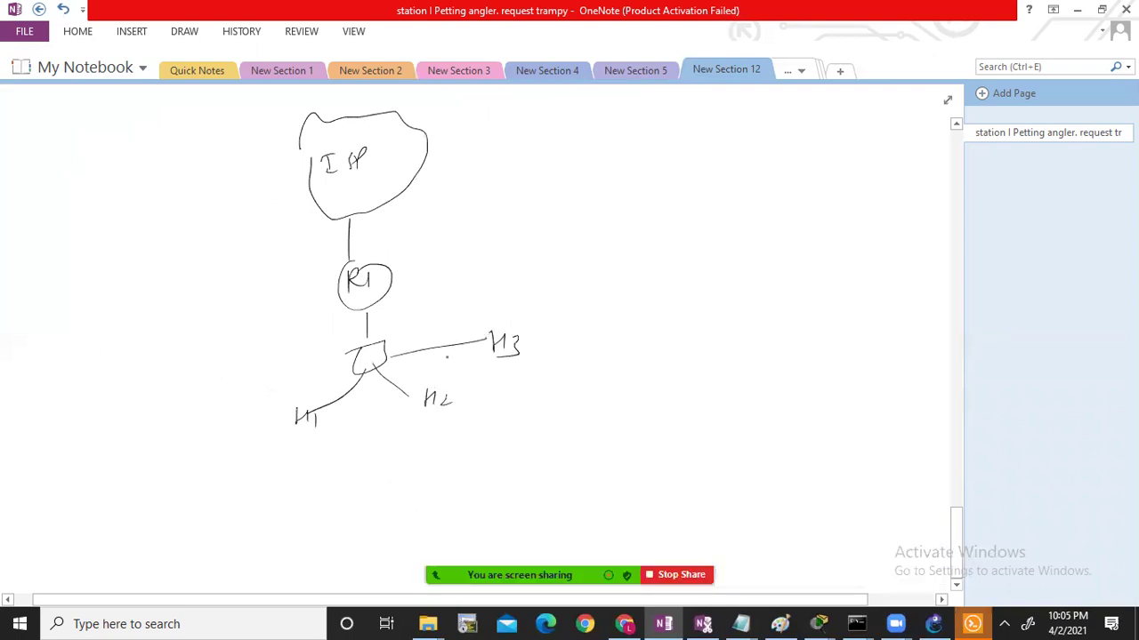
# Step: Add a fourth host H4 connected to the switch box and underline the H1 and H2 labels
pyautogui.moveTo(354, 355); pyautogui.dragTo(216, 390)
pyautogui.moveTo(217, 378); pyautogui.dragTo(233, 377)
pyautogui.moveTo(231, 368)
pyautogui.mouseDown()
pyautogui.moveTo(232, 384)
pyautogui.moveTo(257, 379)
pyautogui.mouseUp()
pyautogui.moveTo(251, 368)
pyautogui.mouseDown()
pyautogui.moveTo(253, 386)
pyautogui.moveTo(217, 407)
pyautogui.mouseUp()
pyautogui.moveTo(283, 428); pyautogui.dragTo(306, 427)
pyautogui.moveTo(425, 414); pyautogui.dragTo(458, 402)
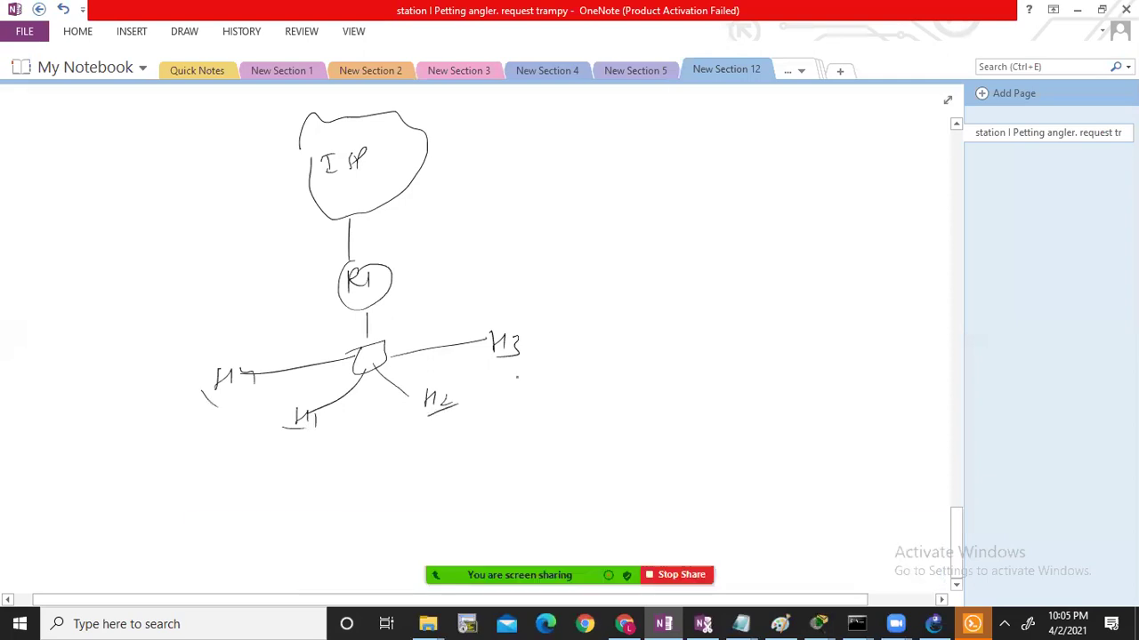
# Step: Mark the link beneath R1 and write a bracketed note beside H3 with arrows leading to a circled R1
pyautogui.moveTo(553, 325); pyautogui.dragTo(546, 355)
pyautogui.moveTo(363, 312); pyautogui.dragTo(379, 313)
pyautogui.click(544, 317)
pyautogui.moveTo(559, 336); pyautogui.dragTo(582, 335)
pyautogui.moveTo(587, 339)
pyautogui.mouseDown()
pyautogui.moveTo(592, 325)
pyautogui.moveTo(615, 354)
pyautogui.mouseUp()
pyautogui.moveTo(623, 340); pyautogui.dragTo(693, 336)
pyautogui.moveTo(703, 329); pyautogui.dragTo(701, 345)
pyautogui.moveTo(691, 313)
pyautogui.mouseDown()
pyautogui.moveTo(685, 363)
pyautogui.moveTo(678, 313)
pyautogui.mouseUp()
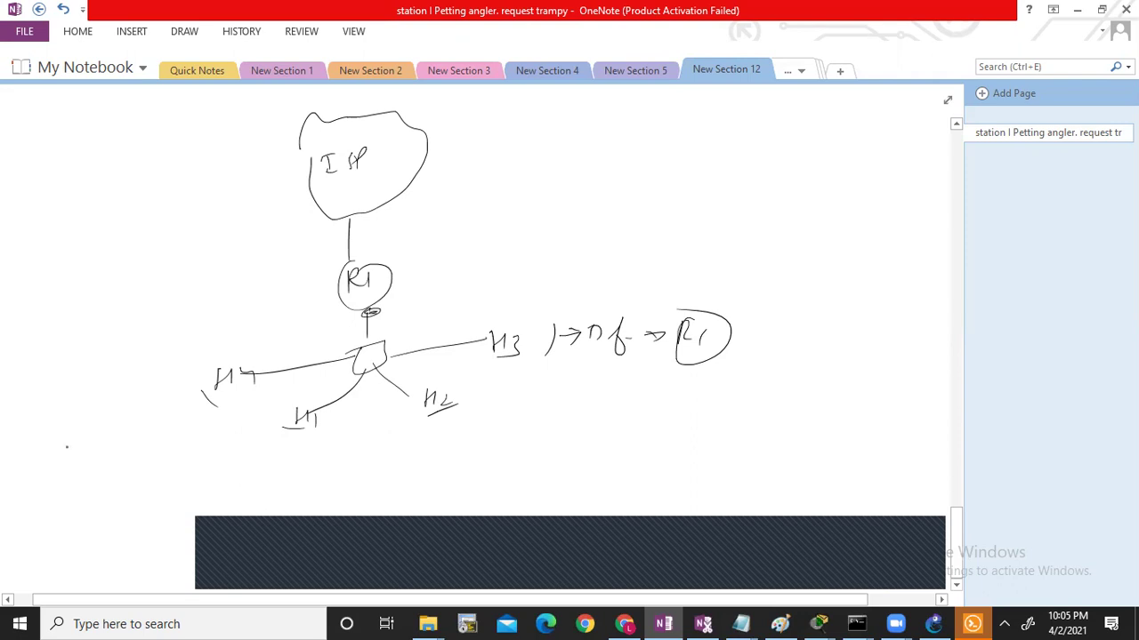
# Step: Add a text container below the diagram and fill it with blank lines to extend the page
pyautogui.moveTo(87, 405); pyautogui.dragTo(99, 413)
pyautogui.moveTo(307, 283)
pyautogui.mouseDown()
pyautogui.moveTo(329, 289)
pyautogui.moveTo(334, 264)
pyautogui.mouseUp()
pyautogui.click(326, 551)
pyautogui.press('Return')
pyautogui.press('Return')
pyautogui.press('Return')
pyautogui.press('Return')
pyautogui.press('Return')
pyautogui.press('Return')
pyautogui.press('Return')
pyautogui.press('Return')
pyautogui.press('Return')
pyautogui.press('Return')
pyautogui.press('Return')
pyautogui.press('Return')
pyautogui.press('Return')
pyautogui.press('Return')
pyautogui.press('Return')
pyautogui.press('Return')
pyautogui.press('Return')
pyautogui.press('Return')
pyautogui.press('Return')
pyautogui.press('Return')
pyautogui.press('Return')
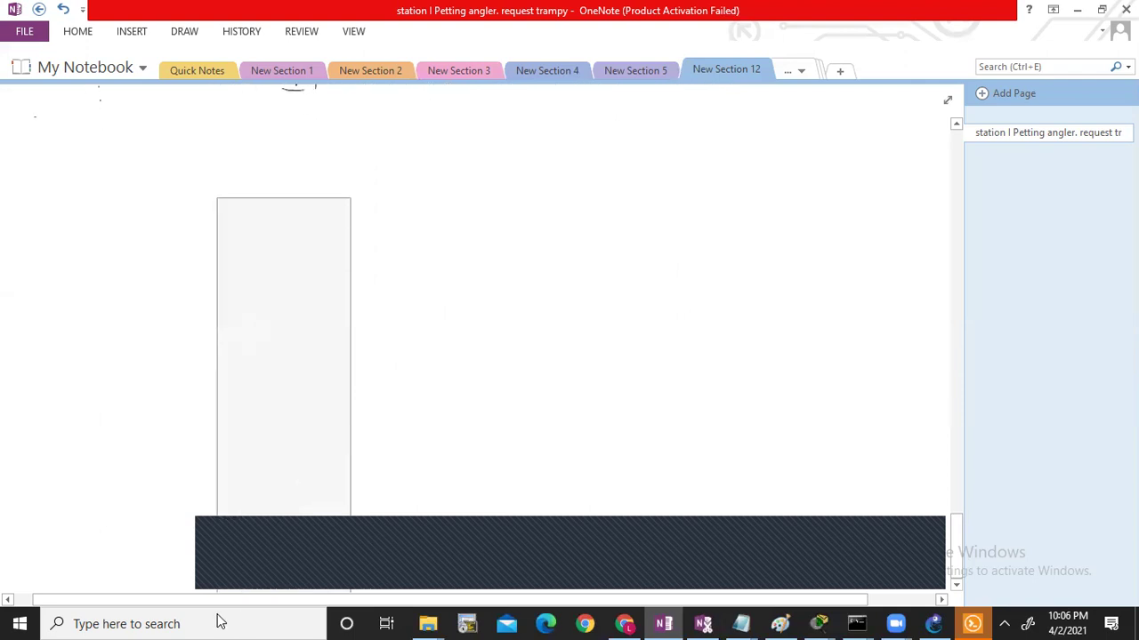
pyautogui.press('Return')
pyautogui.press('Return')
# Step: Sketch a new ISP cloud with links to circled routers R1 and R2, and a boxed SW beneath R1
pyautogui.moveTo(313, 139)
pyautogui.mouseDown()
pyautogui.moveTo(427, 105)
pyautogui.moveTo(351, 185)
pyautogui.moveTo(322, 147)
pyautogui.moveTo(370, 156)
pyautogui.mouseUp()
pyautogui.moveTo(378, 155)
pyautogui.mouseDown()
pyautogui.moveTo(378, 139)
pyautogui.moveTo(379, 149)
pyautogui.mouseUp()
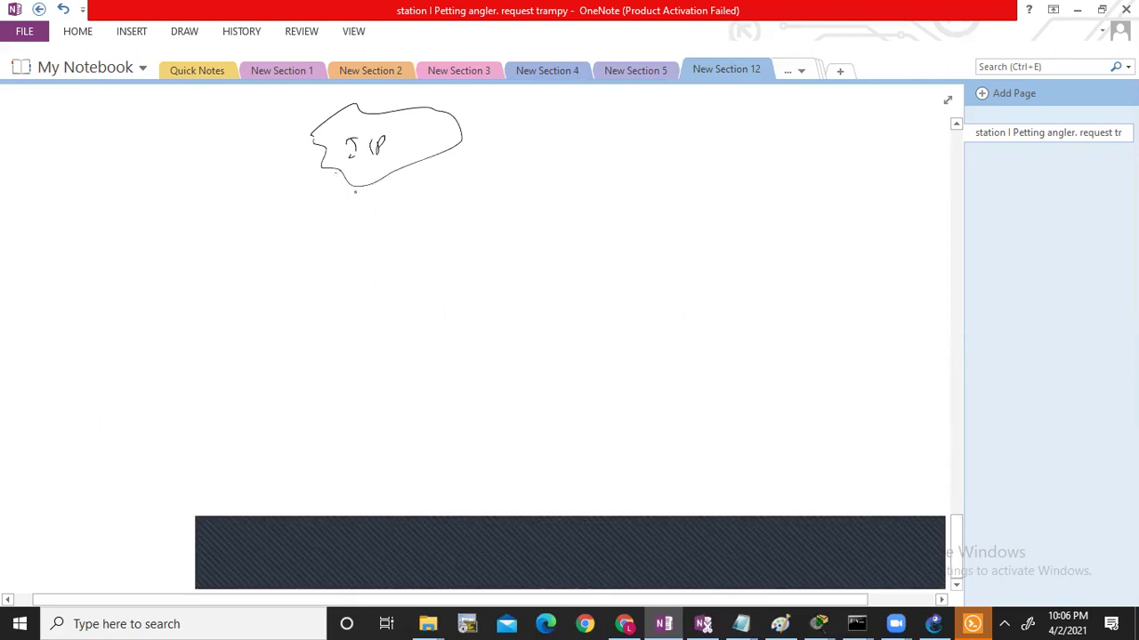
pyautogui.moveTo(357, 189)
pyautogui.mouseDown()
pyautogui.moveTo(326, 255)
pyautogui.moveTo(336, 253)
pyautogui.moveTo(318, 233)
pyautogui.mouseUp()
pyautogui.moveTo(396, 175); pyautogui.dragTo(449, 238)
pyautogui.moveTo(452, 228)
pyautogui.mouseDown()
pyautogui.moveTo(470, 238)
pyautogui.moveTo(438, 219)
pyautogui.mouseUp()
pyautogui.moveTo(325, 266)
pyautogui.mouseDown()
pyautogui.moveTo(326, 315)
pyautogui.moveTo(353, 312)
pyautogui.moveTo(251, 323)
pyautogui.moveTo(306, 310)
pyautogui.moveTo(297, 330)
pyautogui.moveTo(321, 318)
pyautogui.mouseUp()
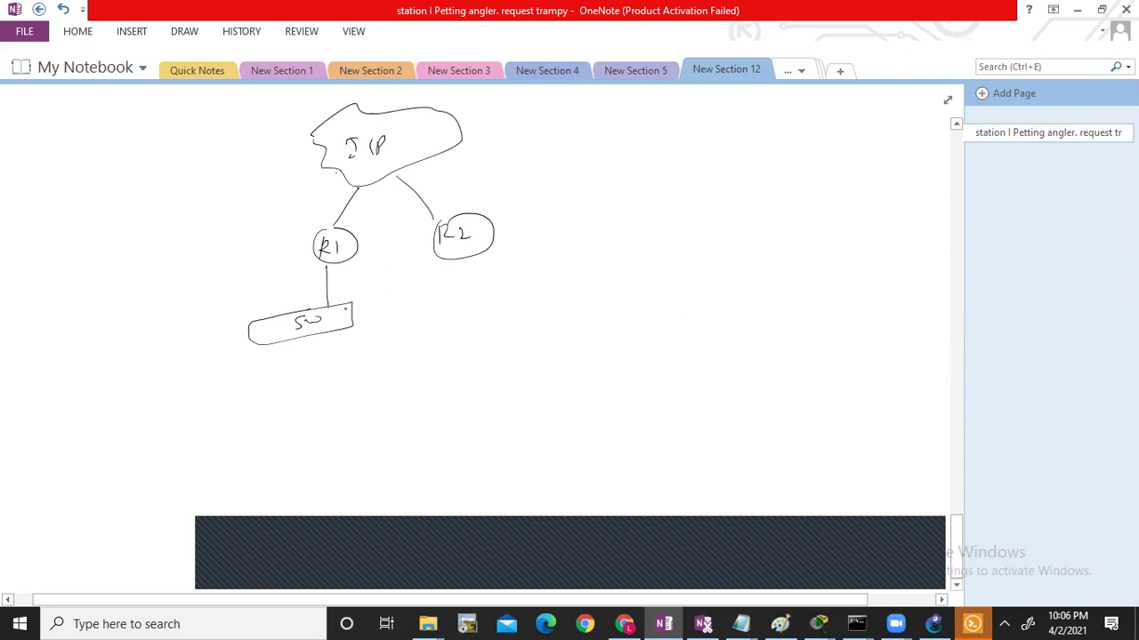
# Step: Draw a second SW box, join it to the first switch with two lines and link it to R2
pyautogui.moveTo(420, 297); pyautogui.dragTo(421, 315)
pyautogui.moveTo(420, 297)
pyautogui.mouseDown()
pyautogui.moveTo(514, 283)
pyautogui.moveTo(514, 304)
pyautogui.mouseUp()
pyautogui.moveTo(515, 304)
pyautogui.mouseDown()
pyautogui.moveTo(425, 317)
pyautogui.moveTo(468, 301)
pyautogui.mouseUp()
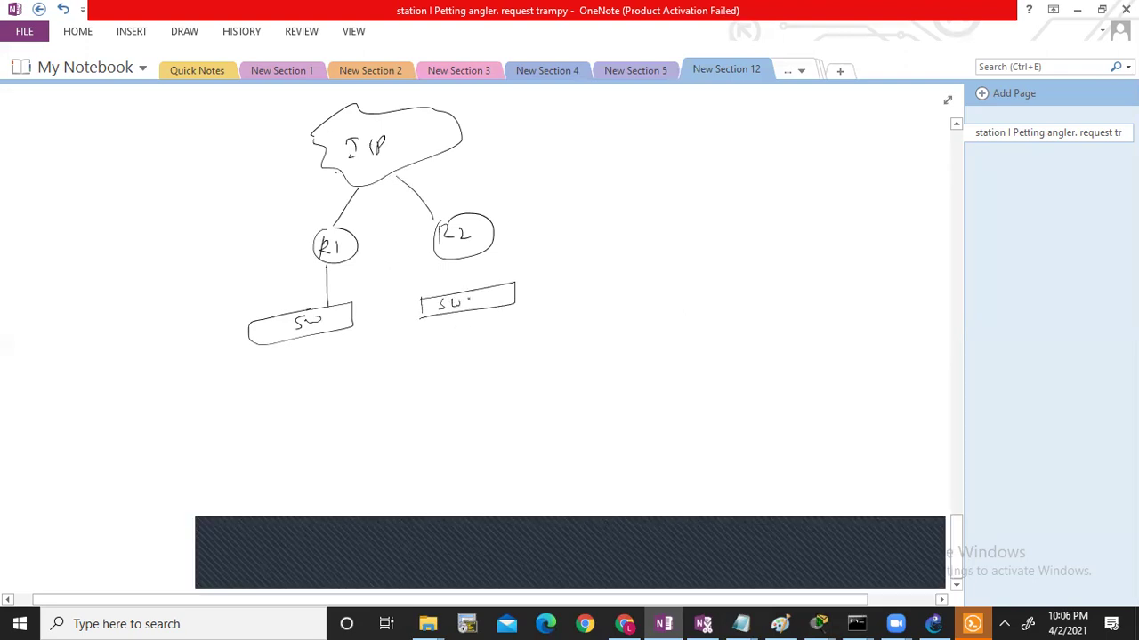
pyautogui.moveTo(352, 307); pyautogui.dragTo(427, 297)
pyautogui.moveTo(352, 323); pyautogui.dragTo(440, 311)
pyautogui.moveTo(471, 257); pyautogui.dragTo(472, 292)
# Step: Connect hosts H1, H2 and H3 beneath the joined switches, labelling and outlining each one
pyautogui.moveTo(336, 331)
pyautogui.mouseDown()
pyautogui.moveTo(338, 380)
pyautogui.moveTo(313, 384)
pyautogui.moveTo(327, 398)
pyautogui.mouseUp()
pyautogui.moveTo(340, 376); pyautogui.dragTo(352, 387)
pyautogui.moveTo(420, 325); pyautogui.dragTo(432, 388)
pyautogui.moveTo(422, 368); pyautogui.dragTo(410, 395)
pyautogui.moveTo(438, 377)
pyautogui.mouseDown()
pyautogui.moveTo(447, 384)
pyautogui.moveTo(425, 402)
pyautogui.mouseUp()
pyautogui.moveTo(493, 308); pyautogui.dragTo(503, 381)
# Step: Draw small triangles beneath the three hosts and write G, F and Y below them
pyautogui.moveTo(513, 362)
pyautogui.mouseDown()
pyautogui.moveTo(513, 379)
pyautogui.moveTo(525, 379)
pyautogui.moveTo(533, 357)
pyautogui.moveTo(511, 404)
pyautogui.mouseUp()
pyautogui.moveTo(507, 405); pyautogui.dragTo(530, 404)
pyautogui.click(402, 418)
pyautogui.moveTo(418, 420); pyautogui.dragTo(431, 418)
pyautogui.moveTo(357, 401); pyautogui.dragTo(351, 465)
pyautogui.moveTo(439, 426)
pyautogui.mouseDown()
pyautogui.moveTo(434, 449)
pyautogui.moveTo(454, 430)
pyautogui.moveTo(523, 429)
pyautogui.mouseUp()
pyautogui.moveTo(530, 414); pyautogui.dragTo(518, 449)
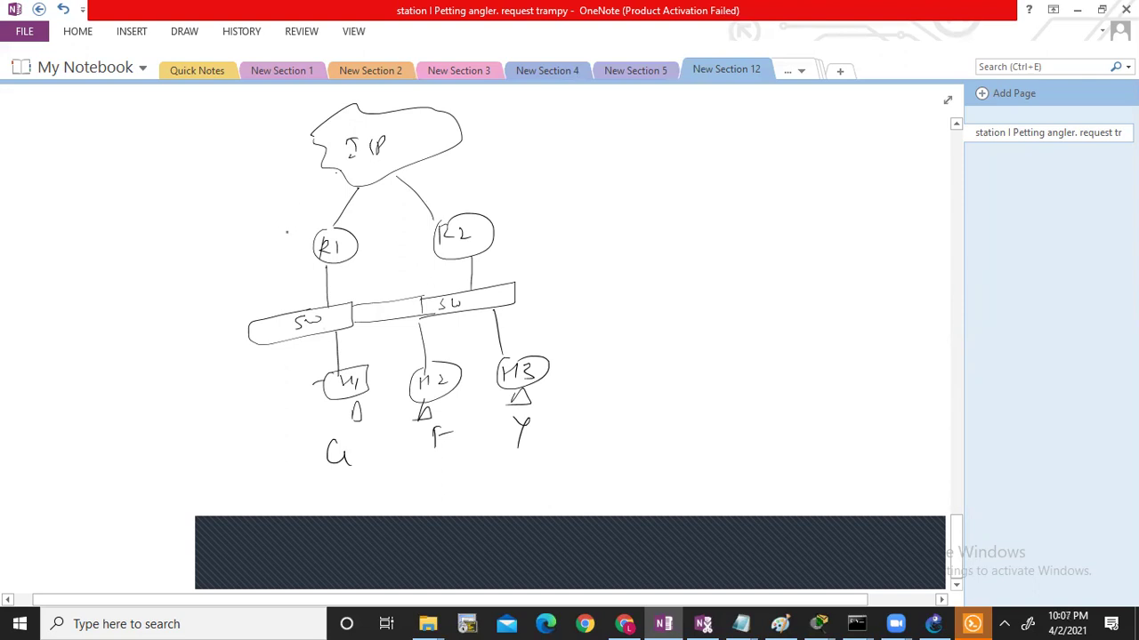
# Step: Draw arrows from R1 and R2 towards the ISP cloud and write "defa / bgp" beside the diagram
pyautogui.moveTo(291, 230); pyautogui.dragTo(315, 192)
pyautogui.moveTo(306, 201); pyautogui.dragTo(315, 193)
pyautogui.moveTo(498, 193)
pyautogui.mouseDown()
pyautogui.moveTo(456, 169)
pyautogui.moveTo(471, 176)
pyautogui.mouseUp()
pyautogui.moveTo(578, 165)
pyautogui.mouseDown()
pyautogui.moveTo(644, 188)
pyautogui.moveTo(668, 160)
pyautogui.moveTo(687, 171)
pyautogui.mouseUp()
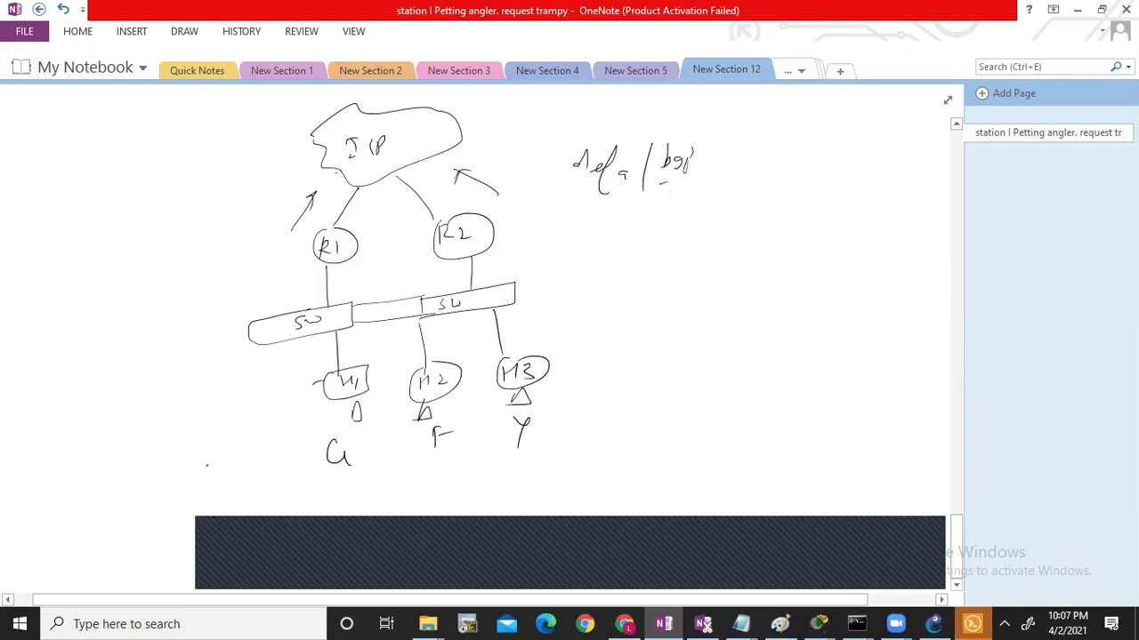
# Step: Draw curved links from R1 to H1 and from R2 to H3, with short strokes beside the G
pyautogui.moveTo(340, 373); pyautogui.dragTo(341, 393)
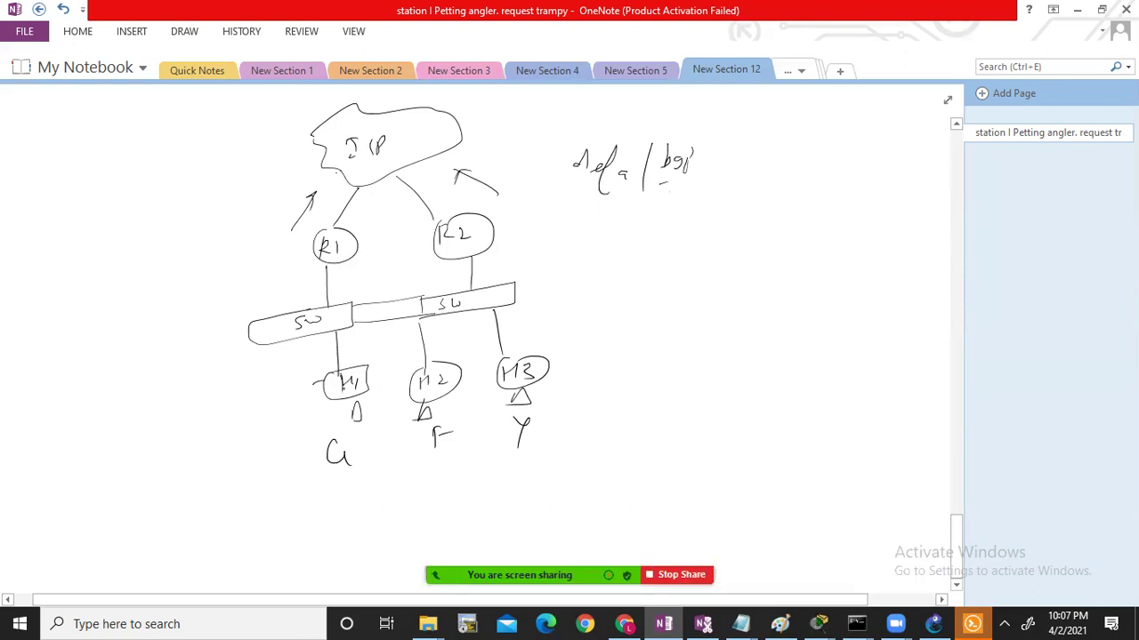
pyautogui.moveTo(271, 448); pyautogui.dragTo(290, 444)
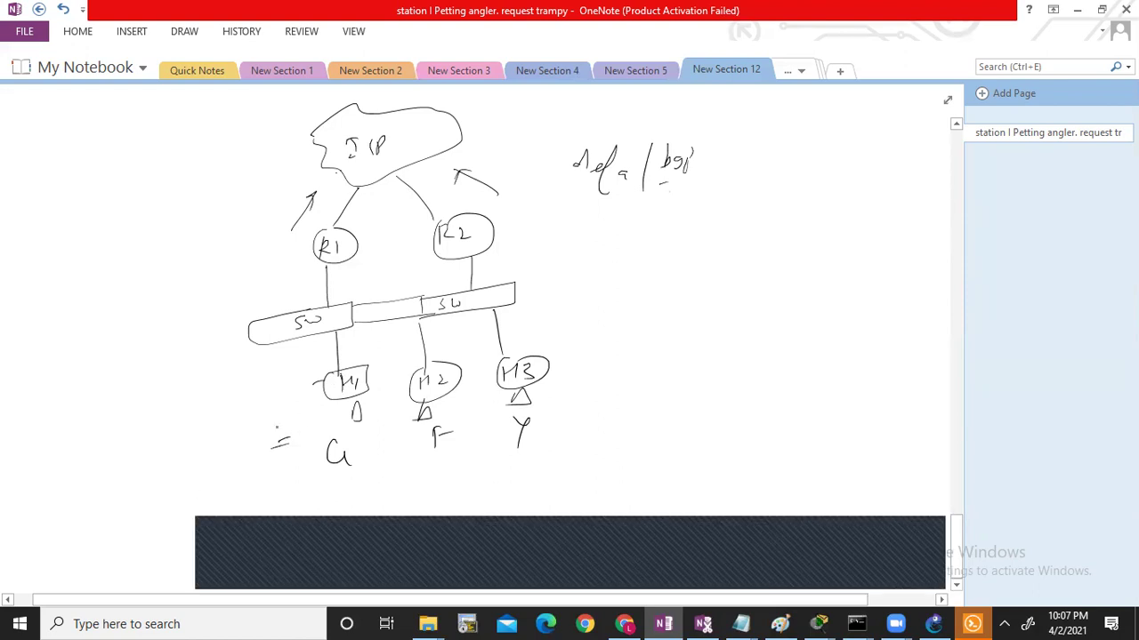
pyautogui.moveTo(322, 265)
pyautogui.mouseDown()
pyautogui.moveTo(290, 270)
pyautogui.moveTo(241, 415)
pyautogui.moveTo(322, 378)
pyautogui.mouseUp()
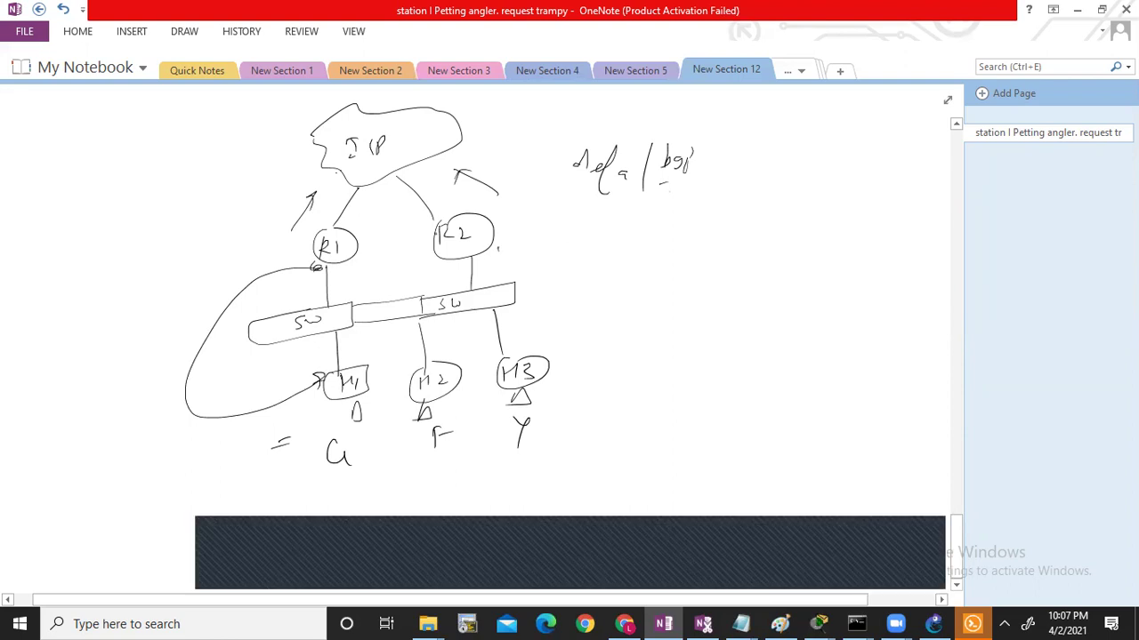
pyautogui.moveTo(498, 248); pyautogui.dragTo(525, 349)
# Step: Add emphasis dashes beside and between the letters G, F and Y
pyautogui.moveTo(290, 445); pyautogui.dragTo(324, 436)
pyautogui.moveTo(300, 456); pyautogui.dragTo(327, 447)
pyautogui.moveTo(411, 435); pyautogui.dragTo(426, 429)
pyautogui.moveTo(411, 451); pyautogui.dragTo(482, 433)
pyautogui.moveTo(497, 438); pyautogui.dragTo(515, 434)
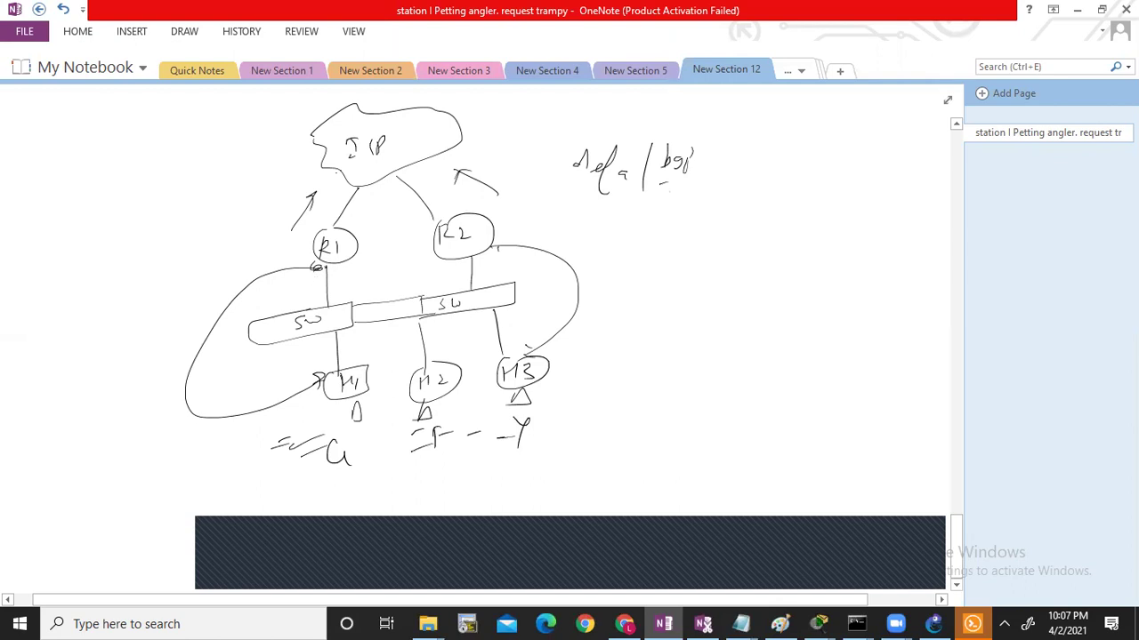
# Step: Strike the link between R1 and its switch, draw another loop to H1 and write a circled "Drop" beside the diagram
pyautogui.moveTo(315, 270); pyautogui.dragTo(303, 322)
pyautogui.moveTo(314, 405)
pyautogui.mouseDown()
pyautogui.moveTo(331, 403)
pyautogui.moveTo(190, 425)
pyautogui.moveTo(240, 311)
pyautogui.moveTo(278, 295)
pyautogui.mouseUp()
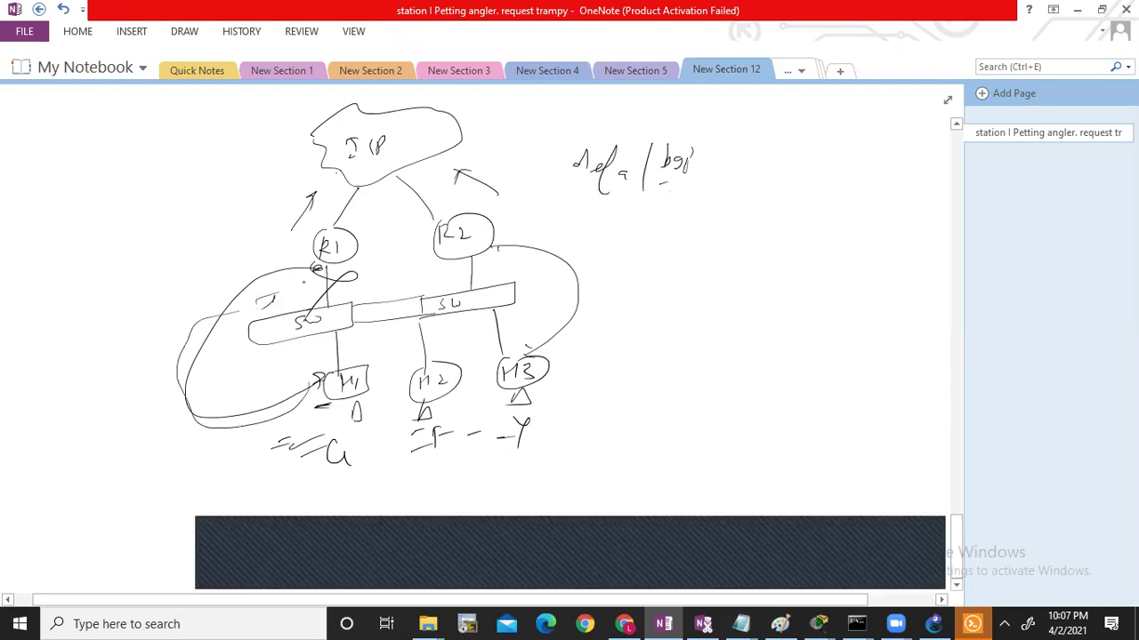
pyautogui.moveTo(88, 293); pyautogui.dragTo(92, 318)
pyautogui.moveTo(96, 306); pyautogui.dragTo(130, 306)
pyautogui.moveTo(133, 267); pyautogui.dragTo(116, 265)
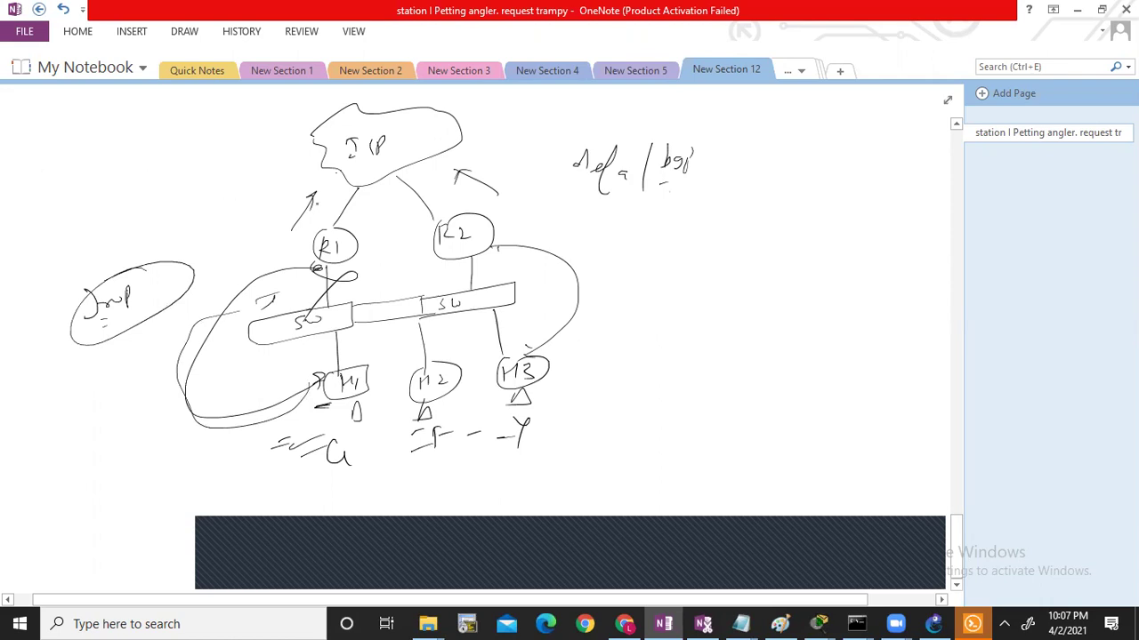
# Step: List HSRP, VRRP and GLBP above the circled note, with a closing bracket beside the first two
pyautogui.moveTo(49, 157); pyautogui.dragTo(51, 177)
pyautogui.moveTo(50, 166); pyautogui.dragTo(62, 176)
pyautogui.moveTo(76, 162)
pyautogui.mouseDown()
pyautogui.moveTo(66, 176)
pyautogui.moveTo(98, 157)
pyautogui.mouseUp()
pyautogui.moveTo(36, 203)
pyautogui.mouseDown()
pyautogui.moveTo(69, 210)
pyautogui.moveTo(93, 189)
pyautogui.mouseUp()
pyautogui.click(116, 153)
pyautogui.moveTo(129, 147); pyautogui.dragTo(119, 205)
pyautogui.moveTo(28, 251); pyautogui.dragTo(46, 261)
pyautogui.moveTo(51, 262)
pyautogui.mouseDown()
pyautogui.moveTo(86, 237)
pyautogui.moveTo(71, 272)
pyautogui.mouseUp()
# Step: Underline the letters G, F and Y and enclose them in one large loop
pyautogui.moveTo(320, 488); pyautogui.dragTo(438, 451)
pyautogui.moveTo(507, 457); pyautogui.dragTo(531, 455)
pyautogui.moveTo(507, 462); pyautogui.dragTo(525, 459)
pyautogui.moveTo(464, 480); pyautogui.dragTo(504, 474)
pyautogui.moveTo(436, 431)
pyautogui.mouseDown()
pyautogui.moveTo(298, 458)
pyautogui.moveTo(546, 482)
pyautogui.moveTo(526, 397)
pyautogui.mouseUp()
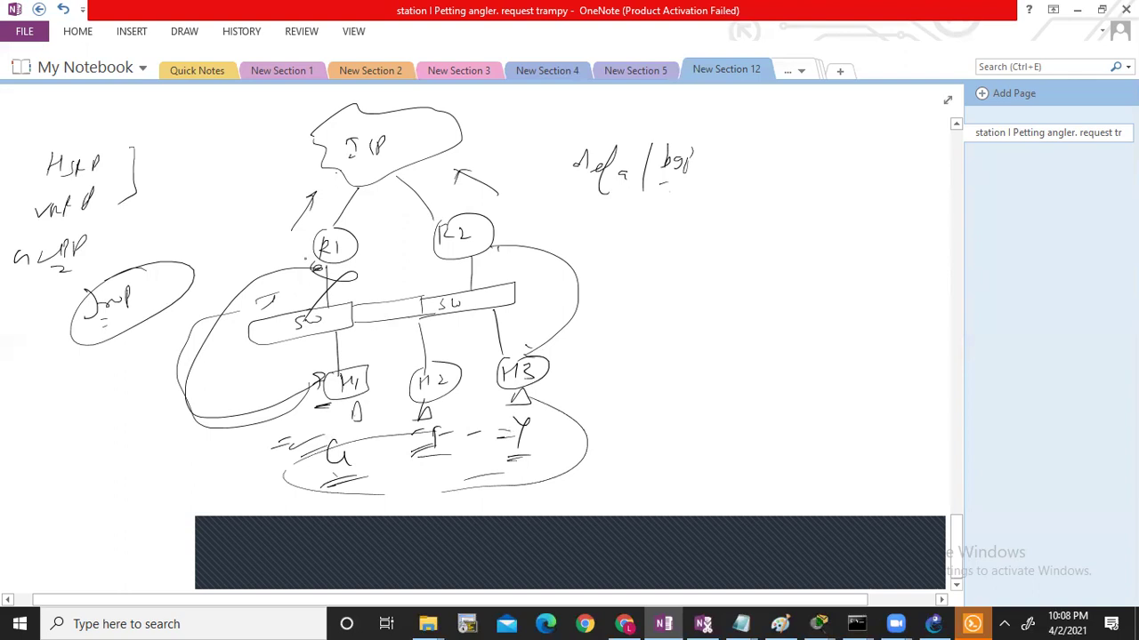
# Step: Underline R1 and R2 in the diagram, and minimise OneNote to return to the R1 console
pyautogui.moveTo(306, 258); pyautogui.dragTo(324, 263)
pyautogui.moveTo(426, 260); pyautogui.dragTo(463, 255)
pyautogui.moveTo(428, 270); pyautogui.dragTo(462, 268)
pyautogui.moveTo(335, 354); pyautogui.dragTo(338, 366)
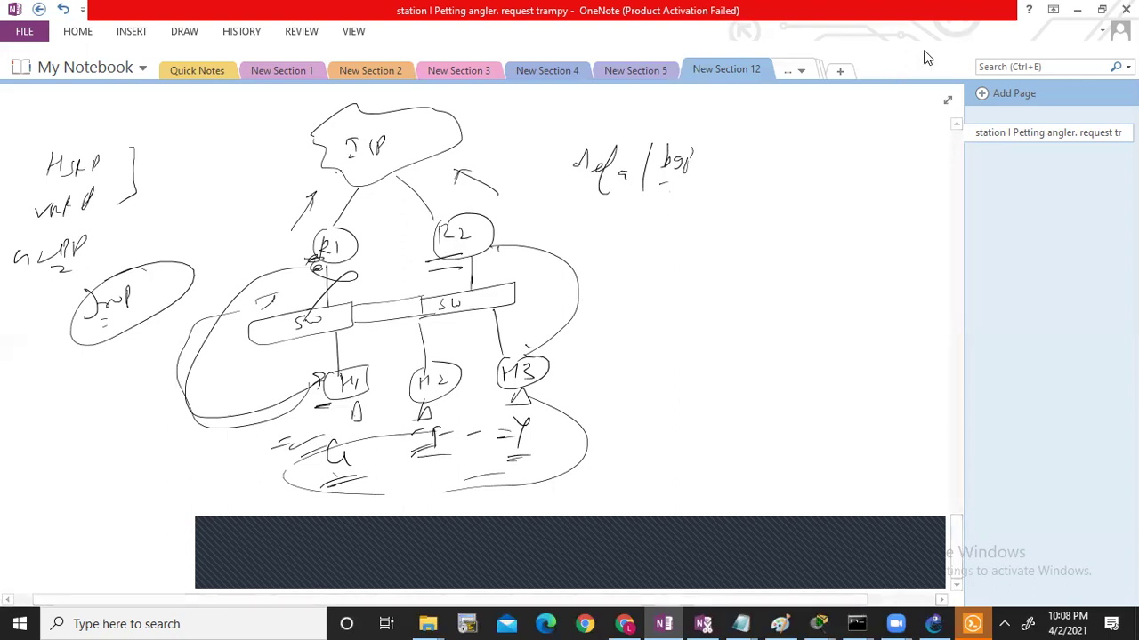
pyautogui.click(1076, 11)
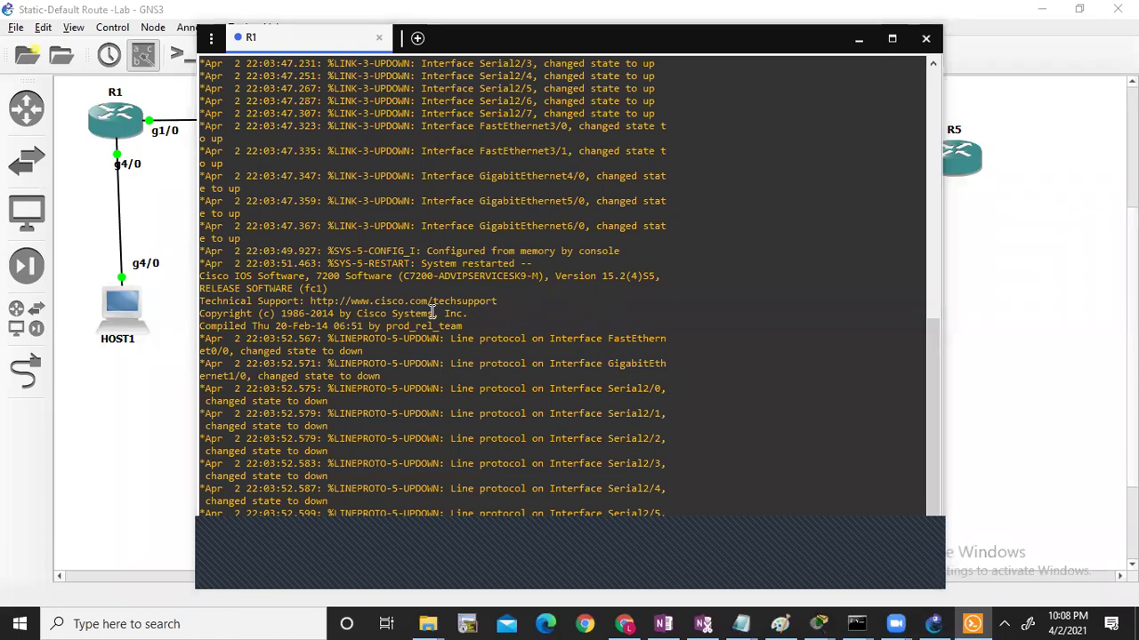
# Step: Bring up the R1 command prompt and shrink the console window so the topology's routers are visible
pyautogui.press('Return')
pyautogui.press('Return')
pyautogui.press('Return')
pyautogui.press('Return')
pyautogui.press('Return')
pyautogui.press('Return')
pyautogui.press('Return')
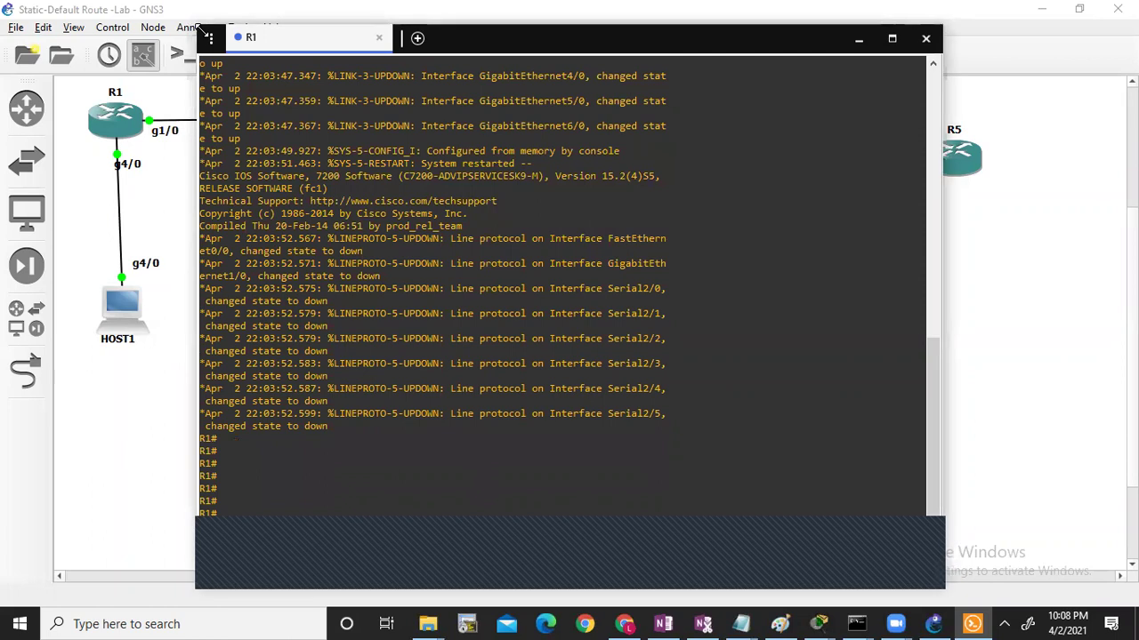
pyautogui.moveTo(199, 29); pyautogui.dragTo(352, 253)
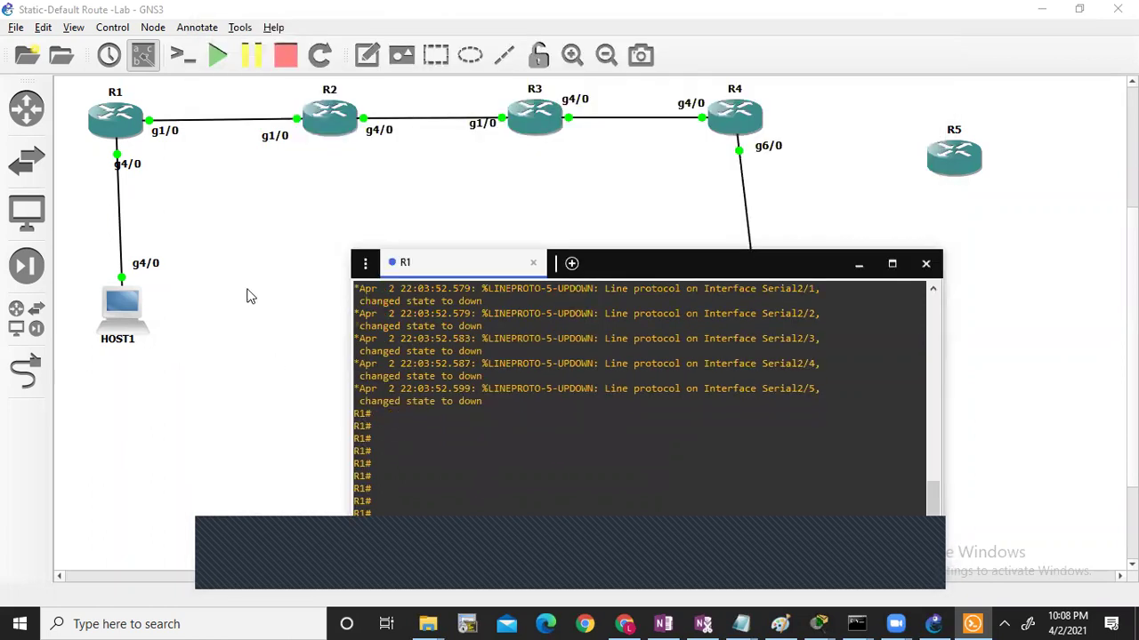
# Step: Open a console session to R2 from the topology and bring up its command prompt
pyautogui.click(250, 296)
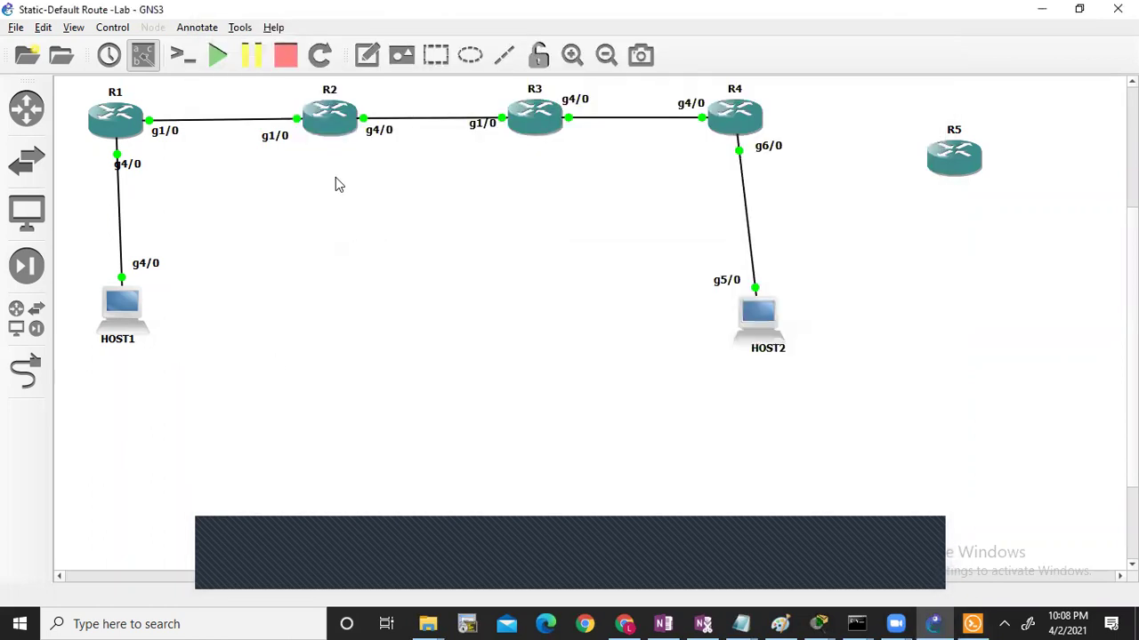
pyautogui.rightClick(330, 123)
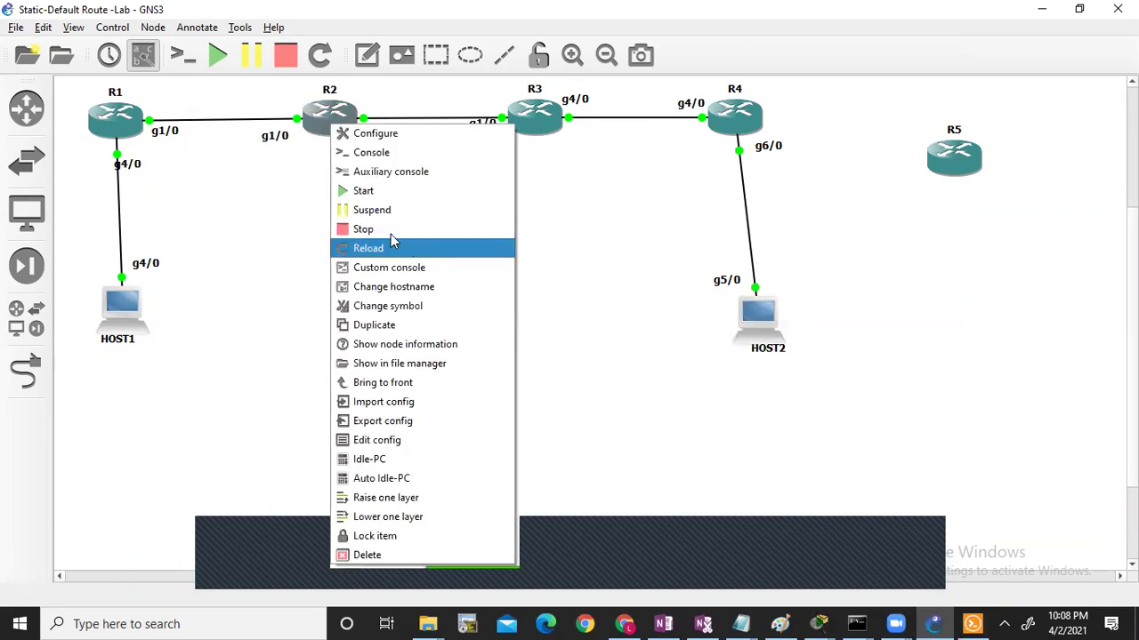
pyautogui.click(384, 156)
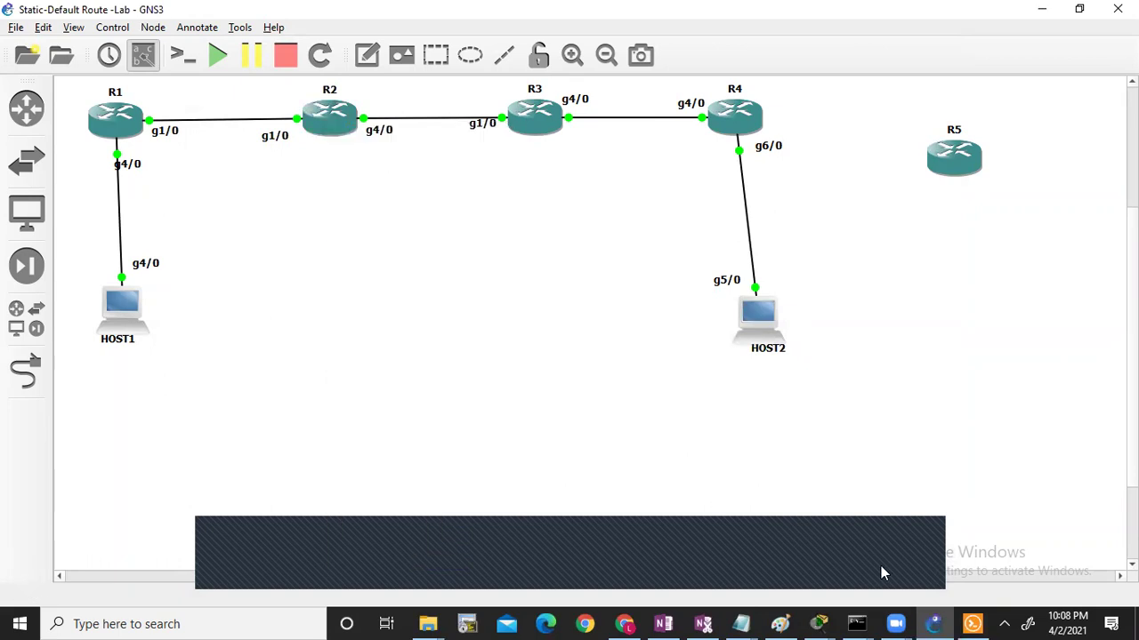
pyautogui.moveTo(974, 624)
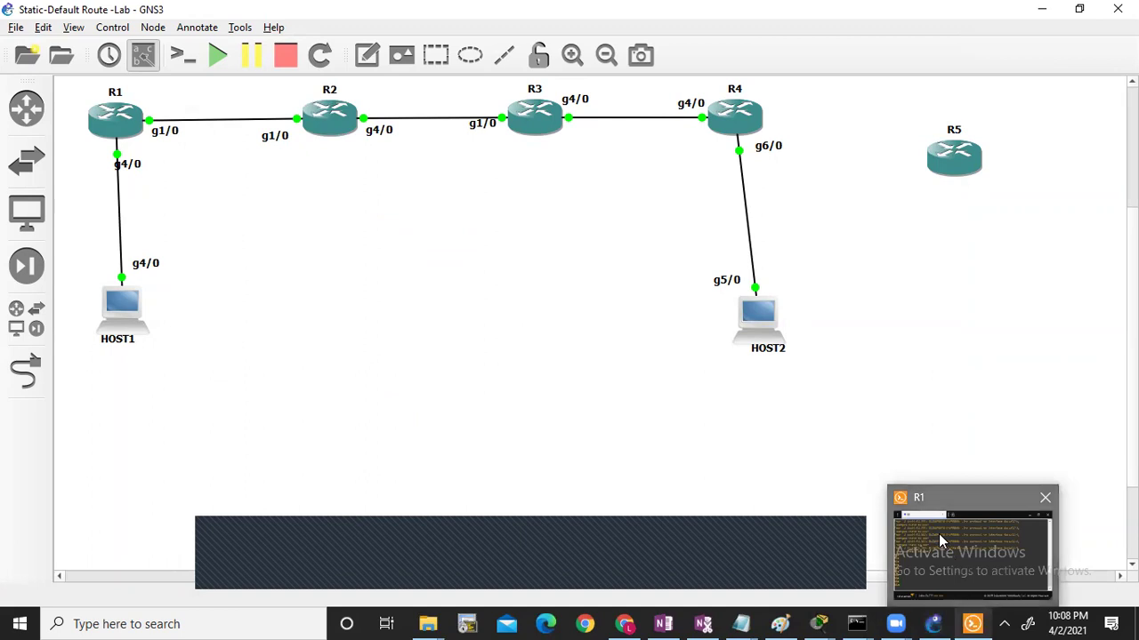
pyautogui.click(943, 543)
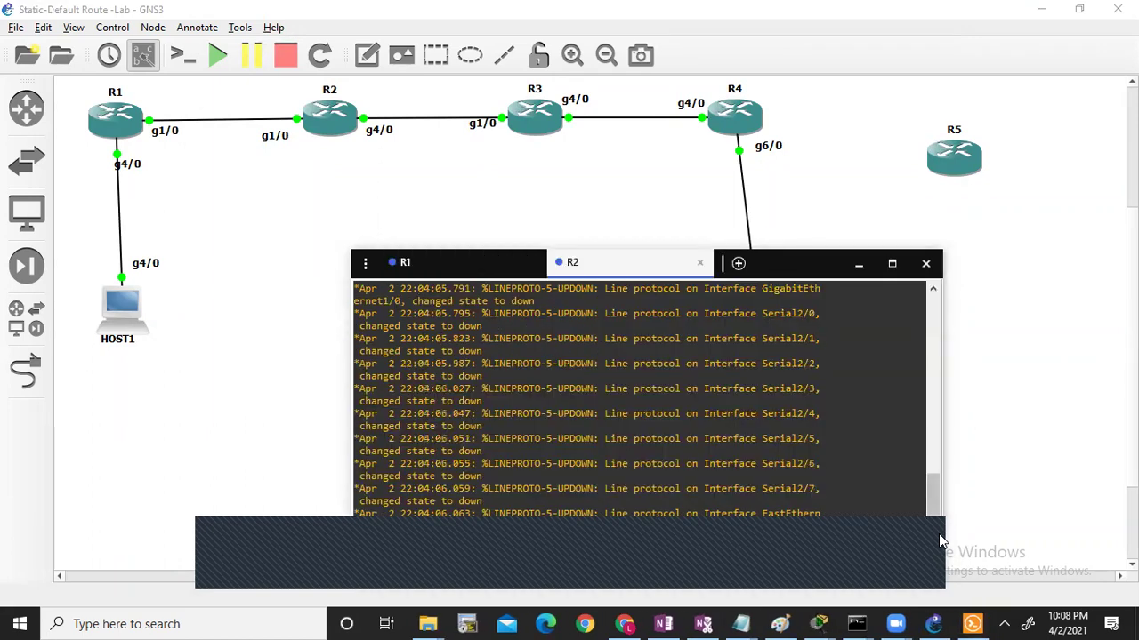
pyautogui.press('Return')
pyautogui.press('Return')
pyautogui.press('Return')
pyautogui.press('Return')
pyautogui.press('Return')
pyautogui.press('Return')
pyautogui.press('Return')
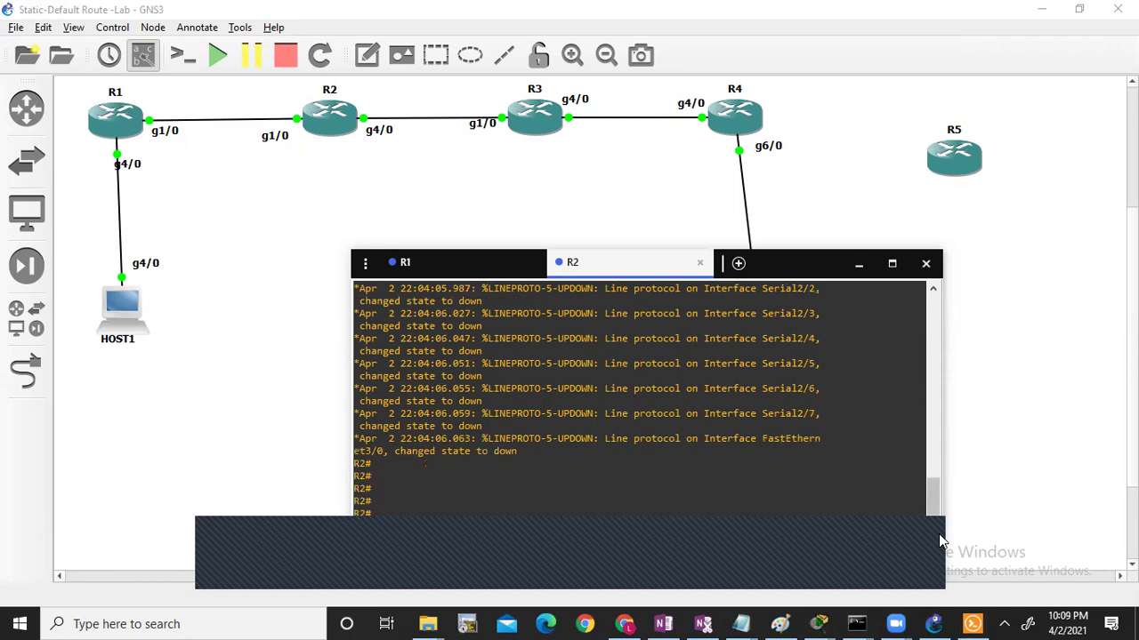
# Step: Open console sessions to R3 and R4, and bring up the command prompt on R4
pyautogui.click(531, 219)
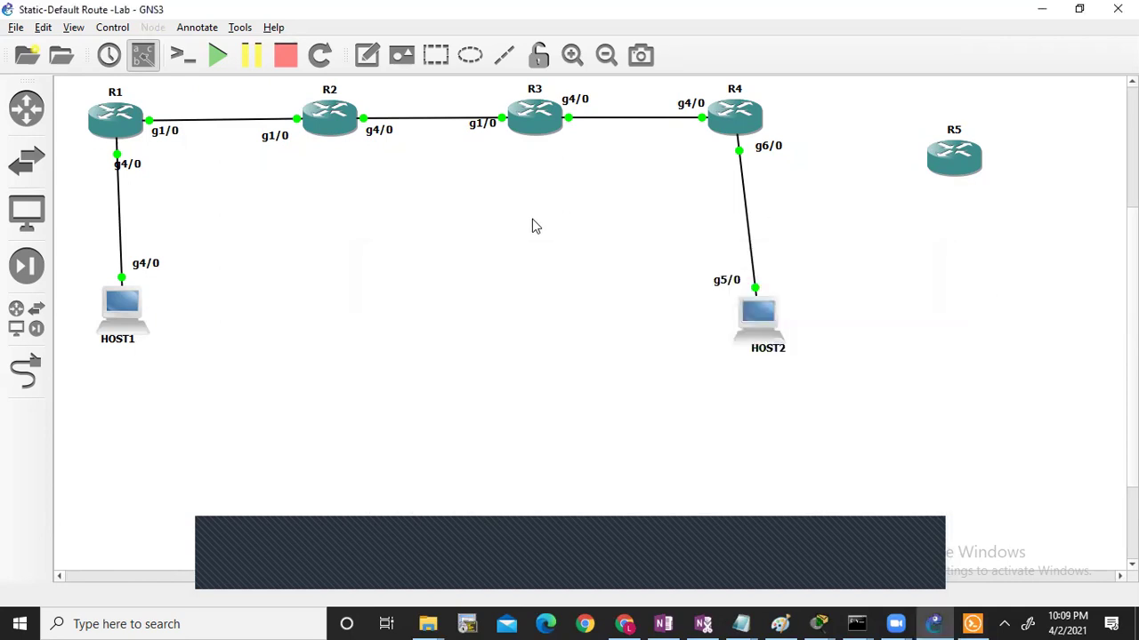
pyautogui.rightClick(545, 130)
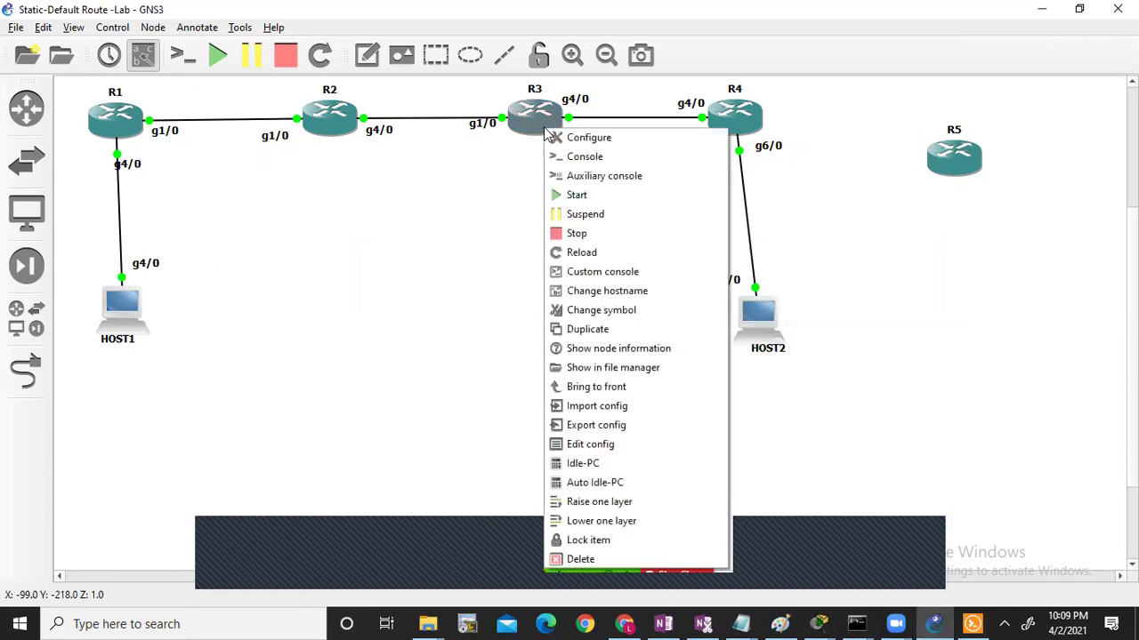
pyautogui.click(587, 159)
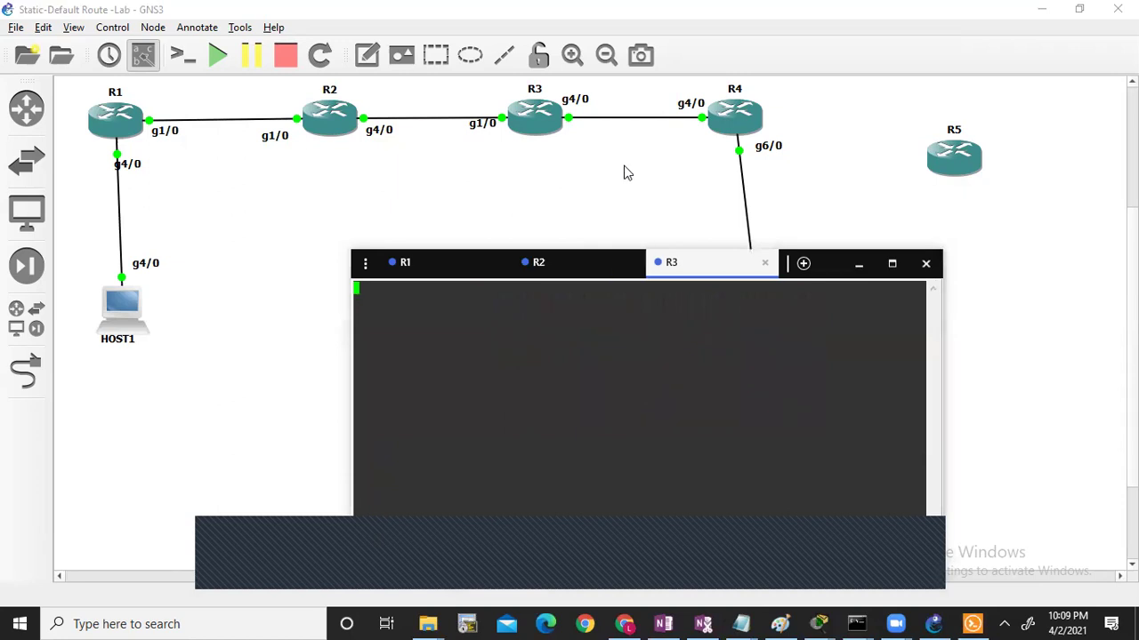
pyautogui.click(625, 172)
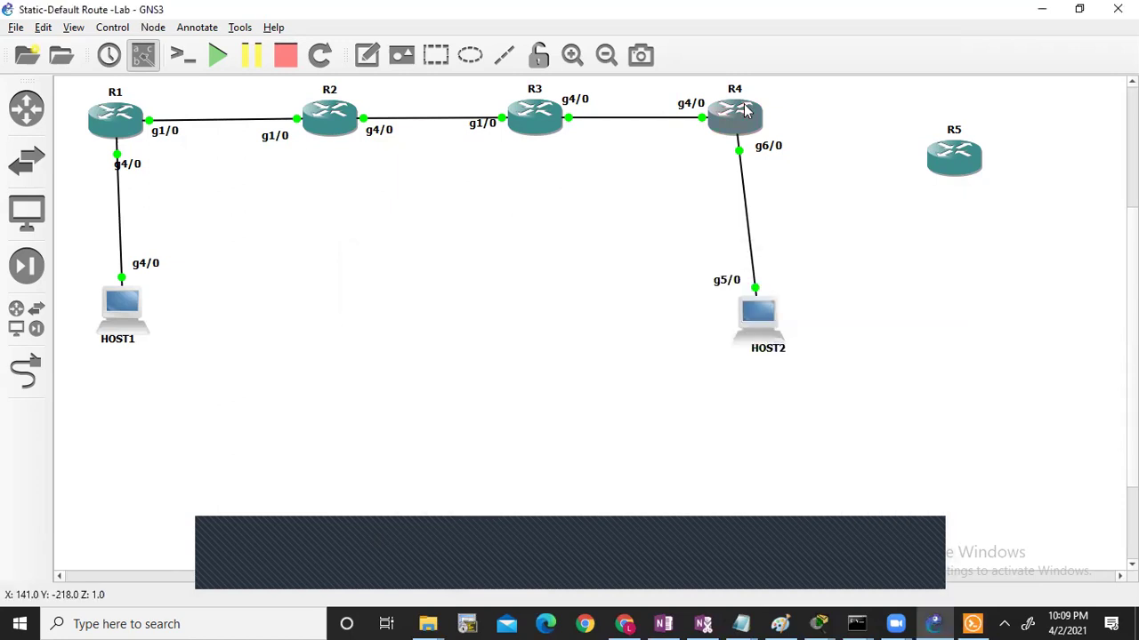
pyautogui.rightClick(745, 110)
pyautogui.click(787, 134)
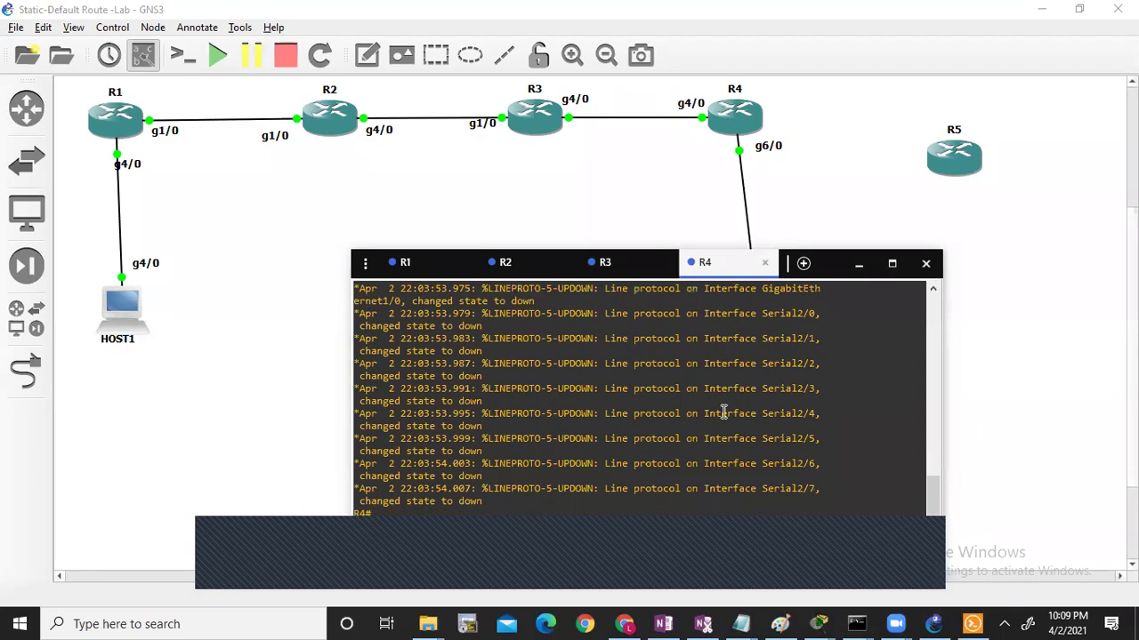
pyautogui.press('Return')
pyautogui.press('Return')
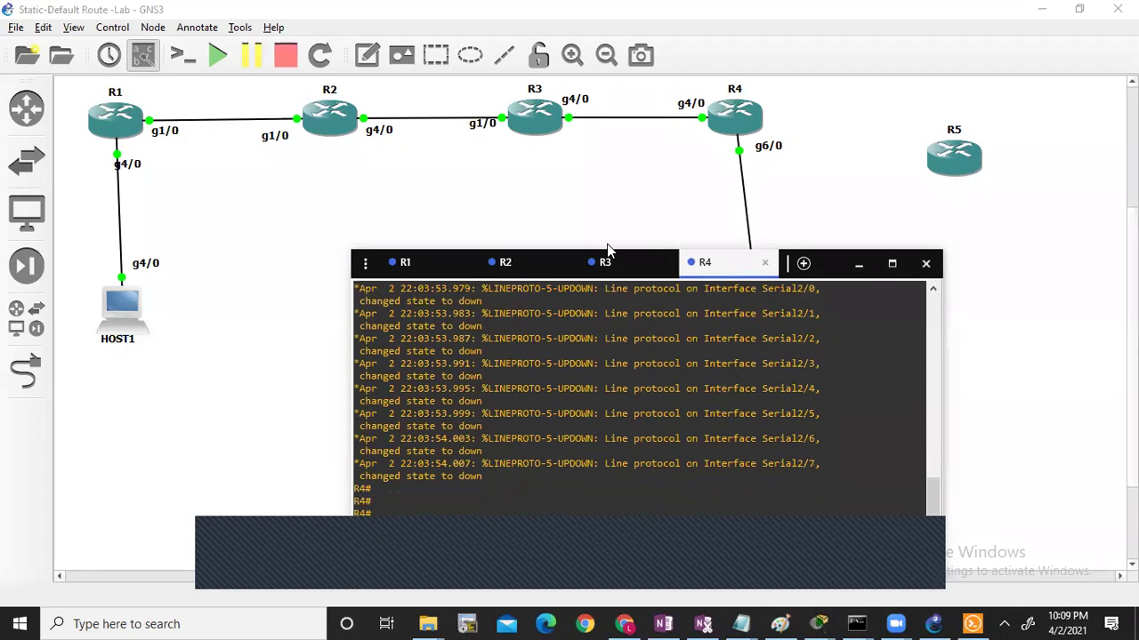
# Step: Open console sessions to HOST1 and HOST2, and bring the console window back to the front
pyautogui.click(632, 222)
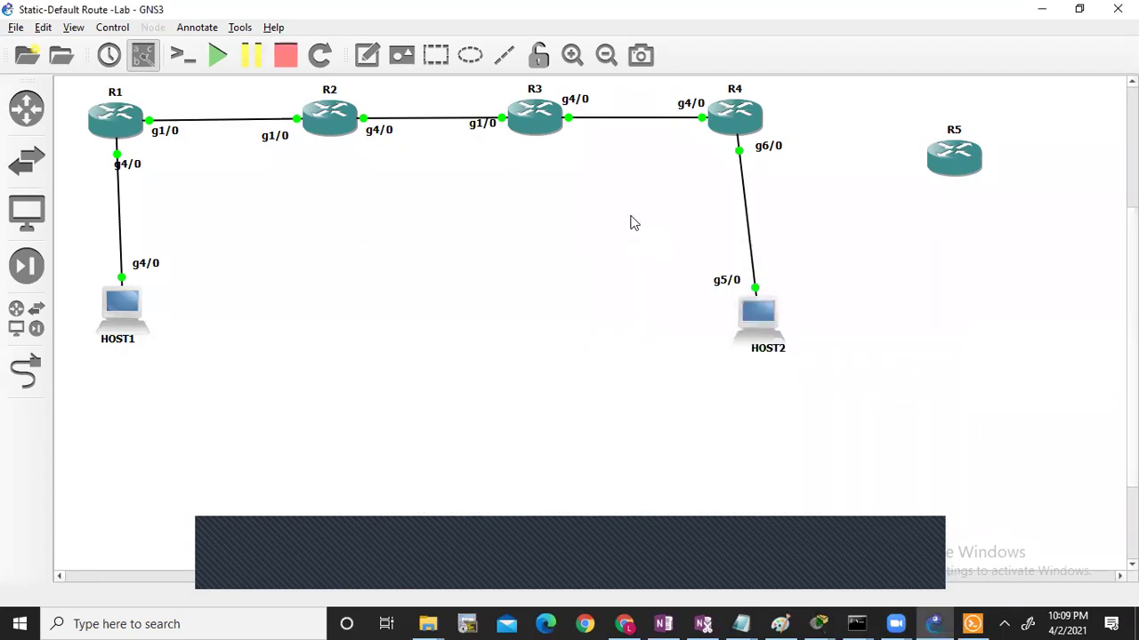
pyautogui.rightClick(103, 320)
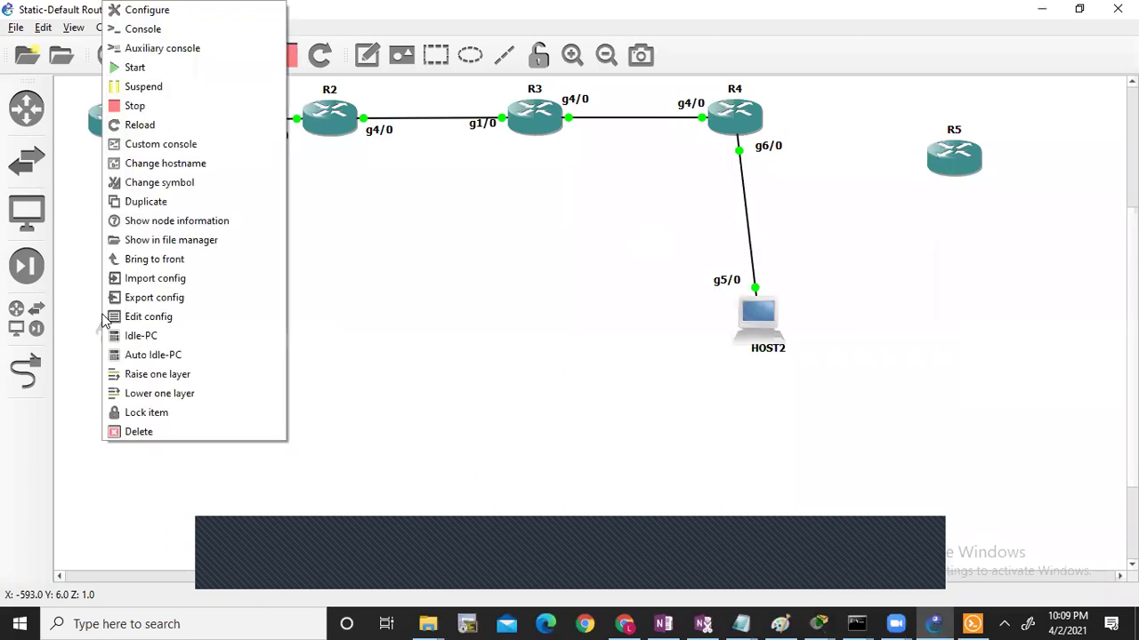
pyautogui.click(151, 34)
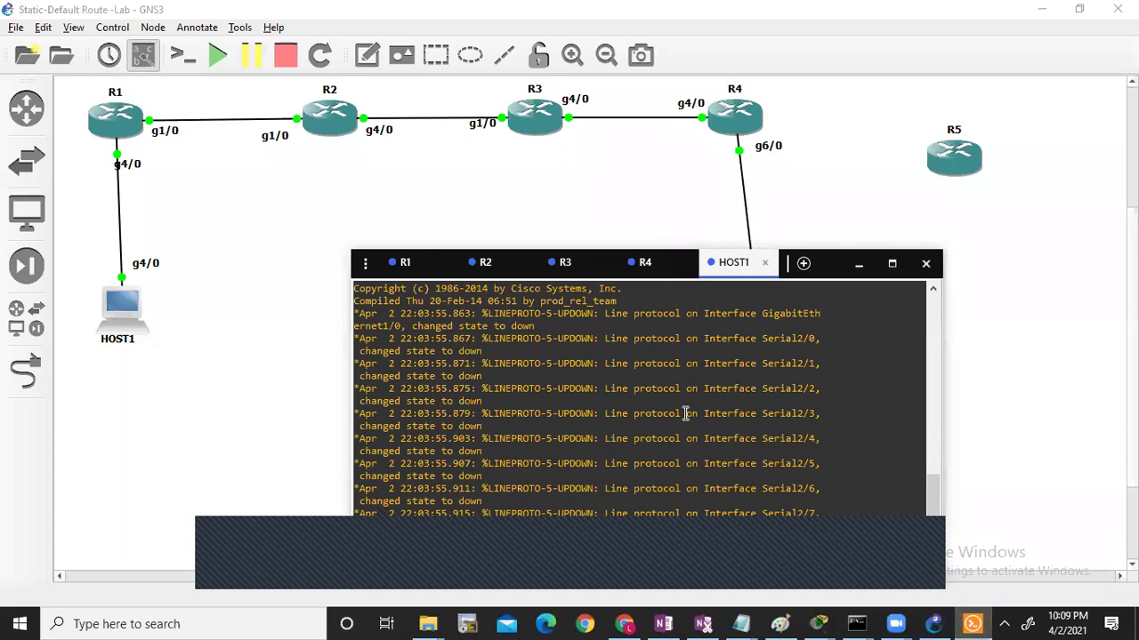
pyautogui.click(307, 360)
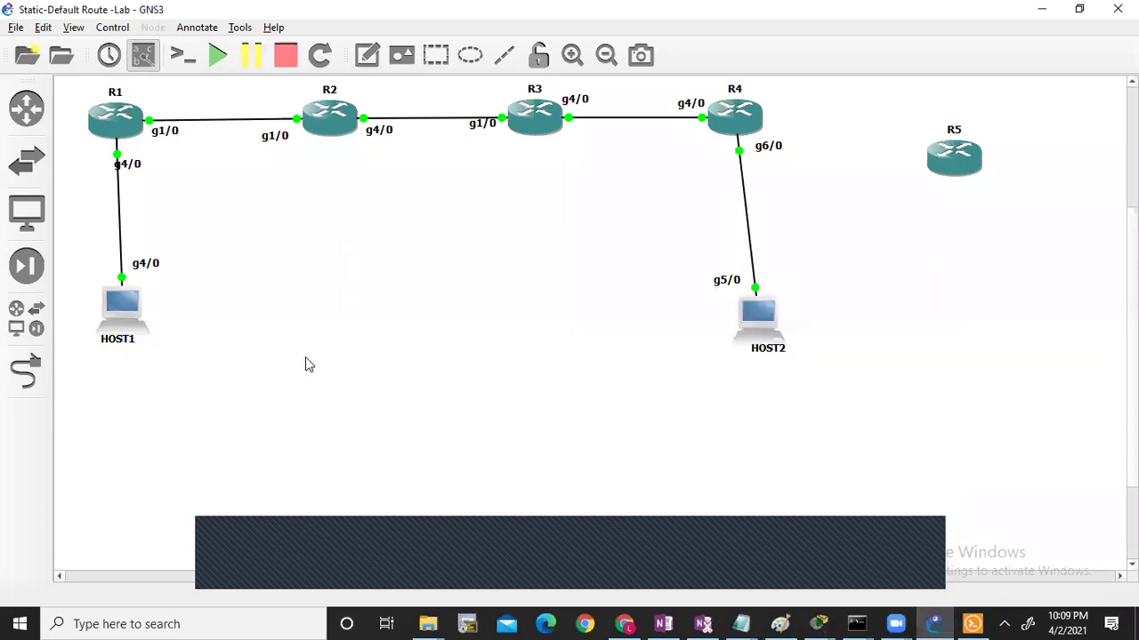
pyautogui.rightClick(765, 329)
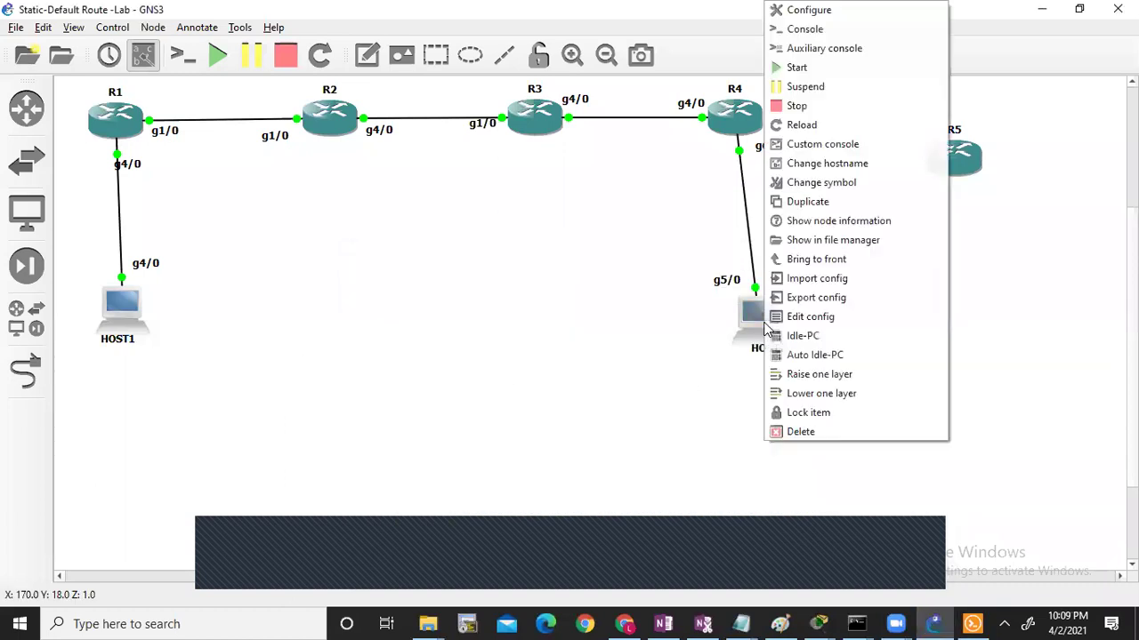
pyautogui.click(807, 31)
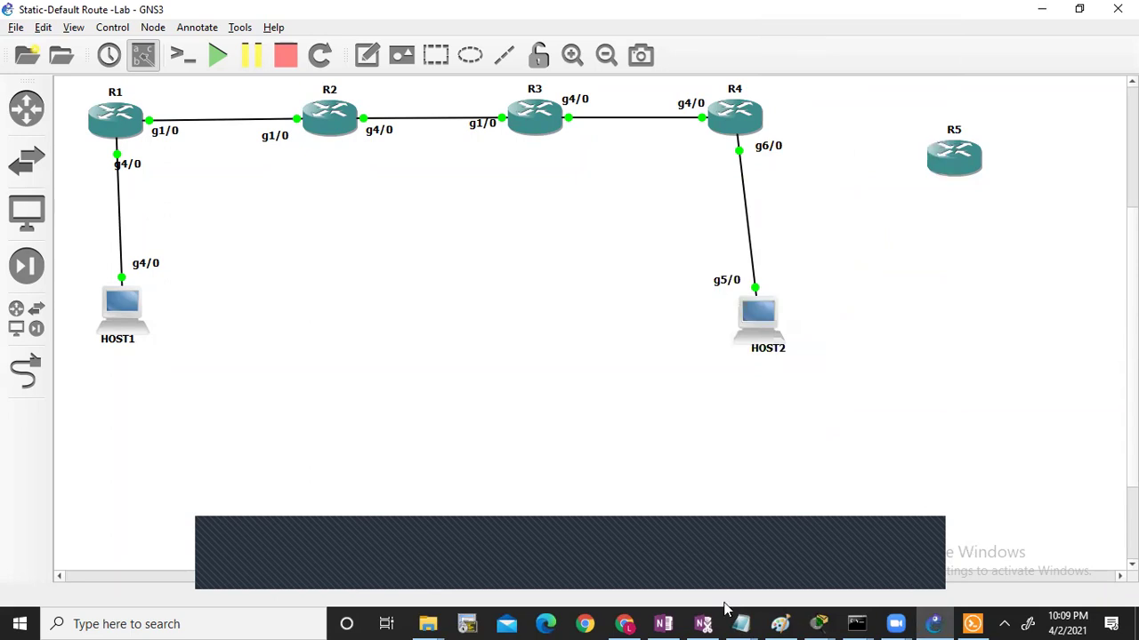
pyautogui.click(977, 624)
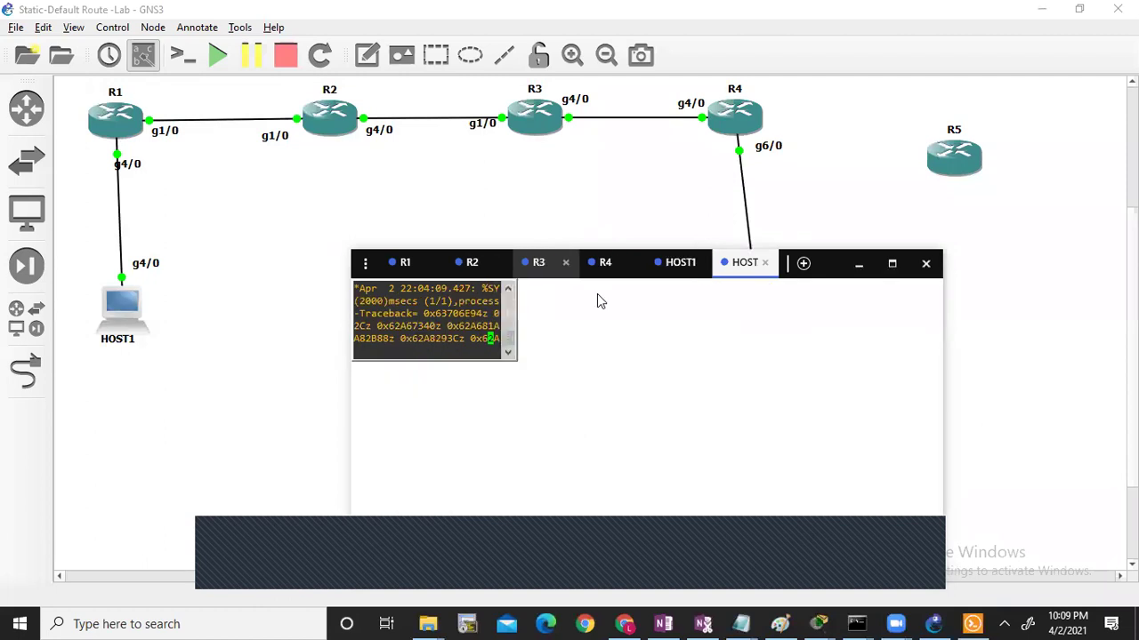
# Step: Try to bring up the command prompt in R3's console session
pyautogui.click(542, 264)
pyautogui.press('Return')
pyautogui.press('Return')
pyautogui.press('Return')
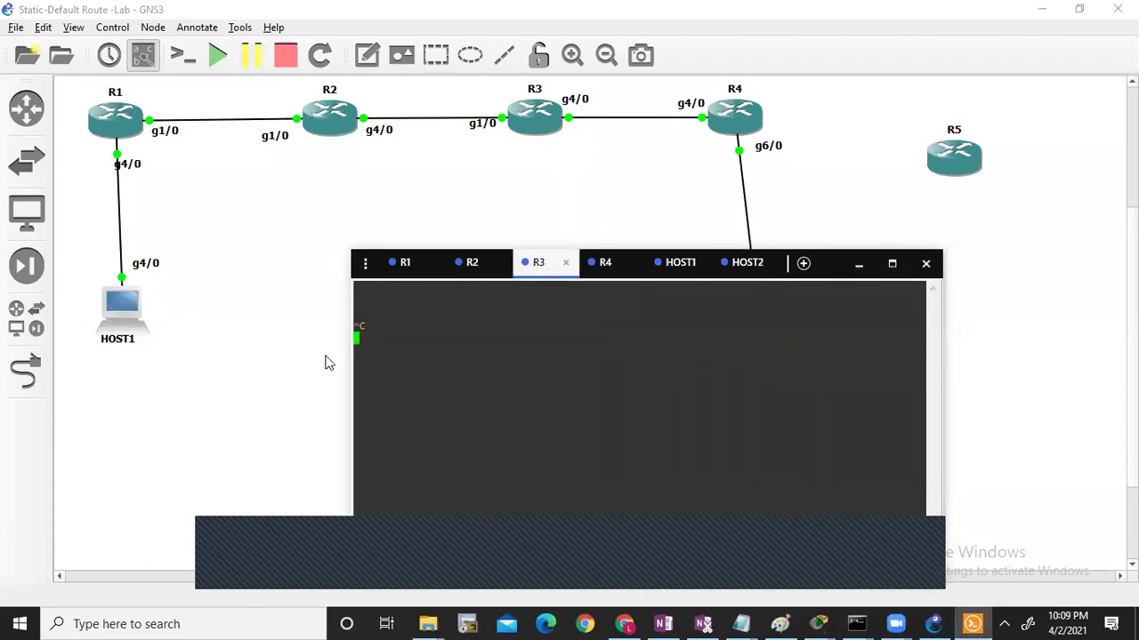
# Step: Delete router R3 and its links to R2 and R4 from the topology
pyautogui.click(473, 168)
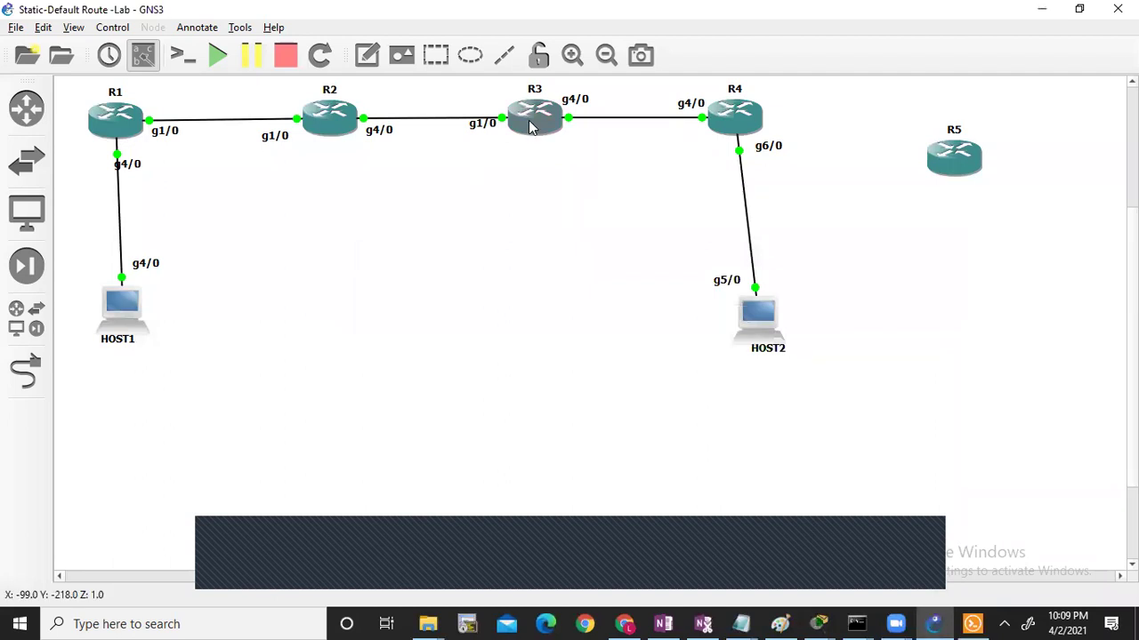
pyautogui.rightClick(530, 128)
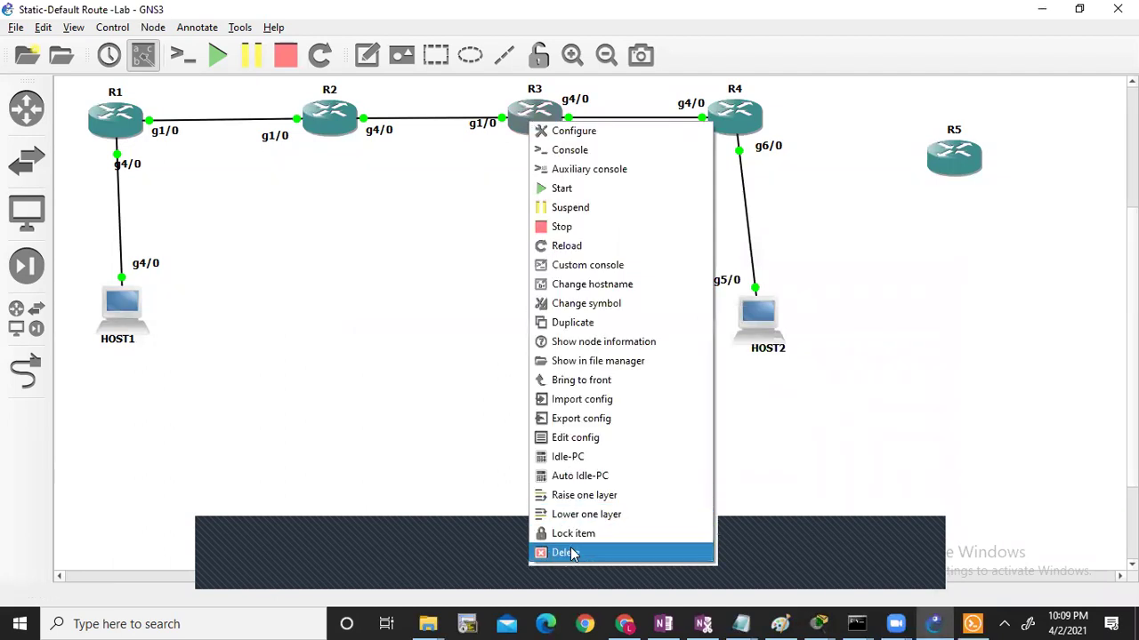
pyautogui.click(566, 553)
pyautogui.click(571, 331)
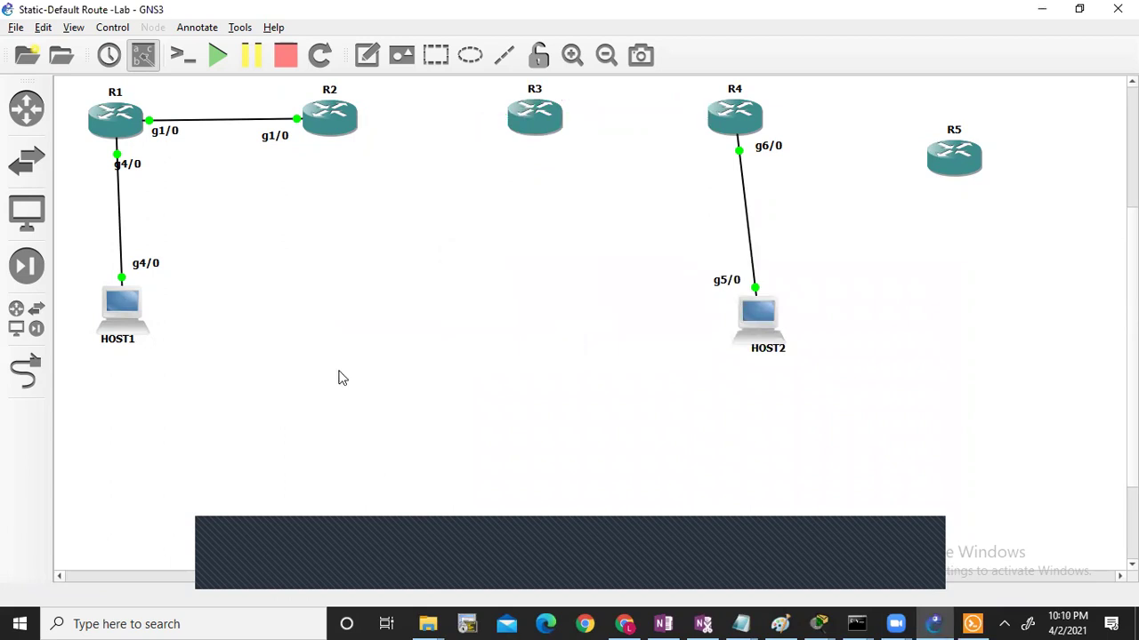
pyautogui.rightClick(537, 133)
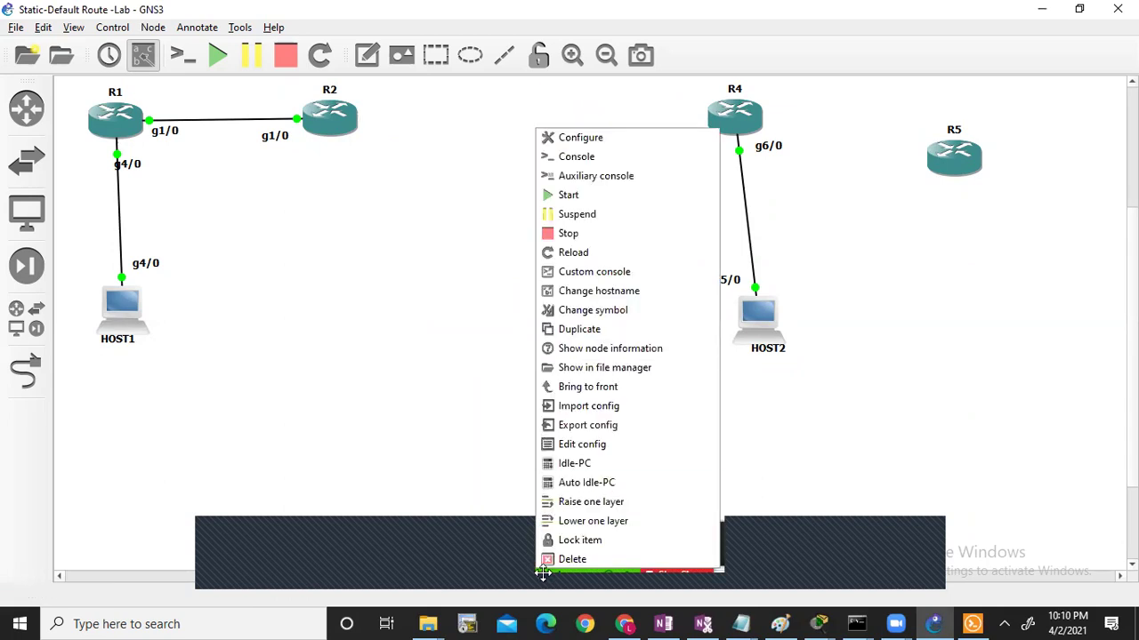
pyautogui.click(565, 558)
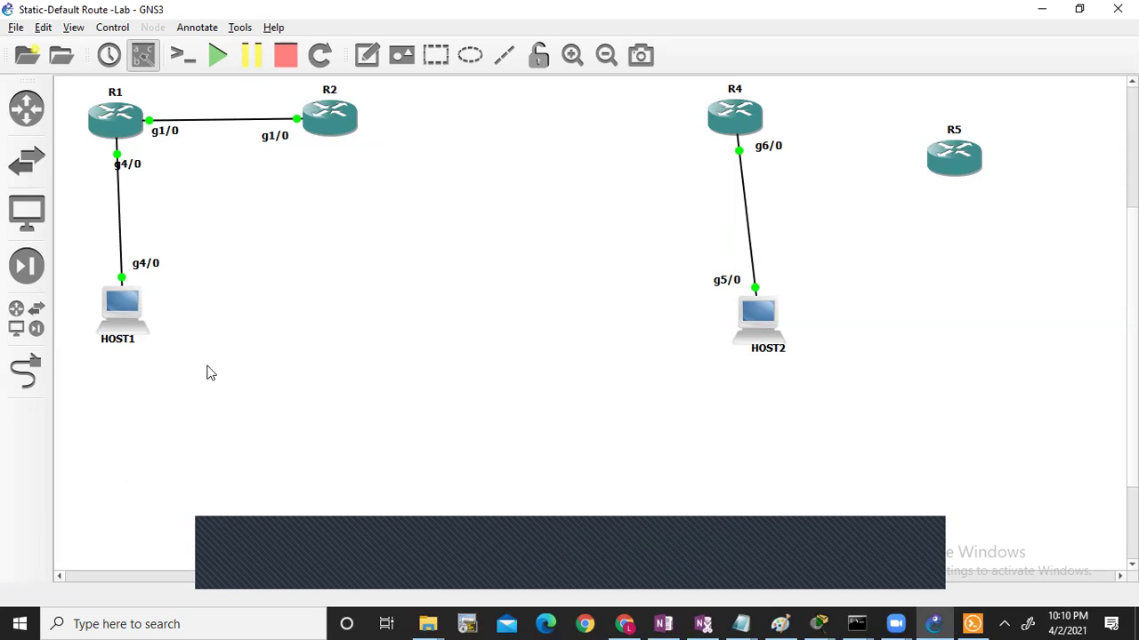
# Step: Link R2's GigabitEthernet4/0 to R4's GigabitEthernet5/0, and end link drawing
pyautogui.click(44, 381)
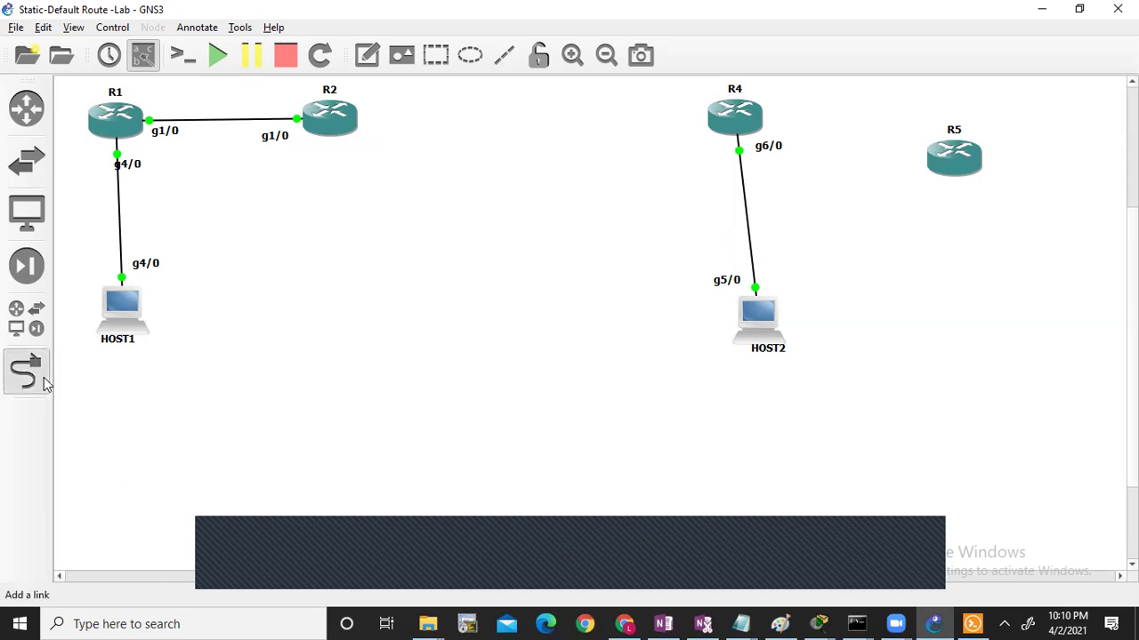
pyautogui.click(343, 129)
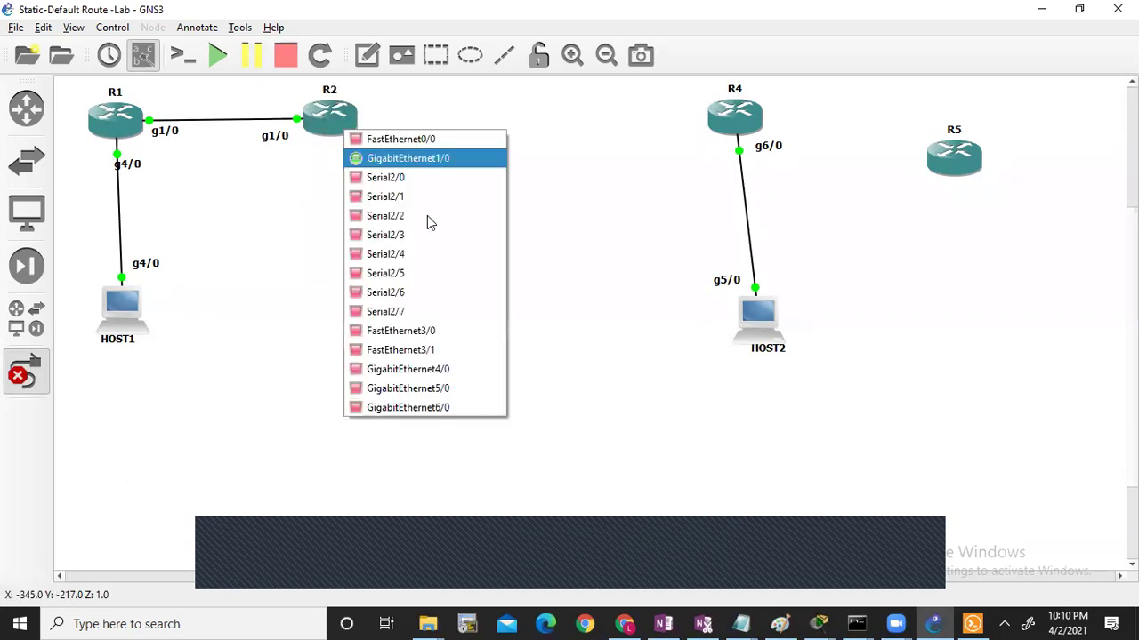
pyautogui.click(436, 370)
pyautogui.click(734, 111)
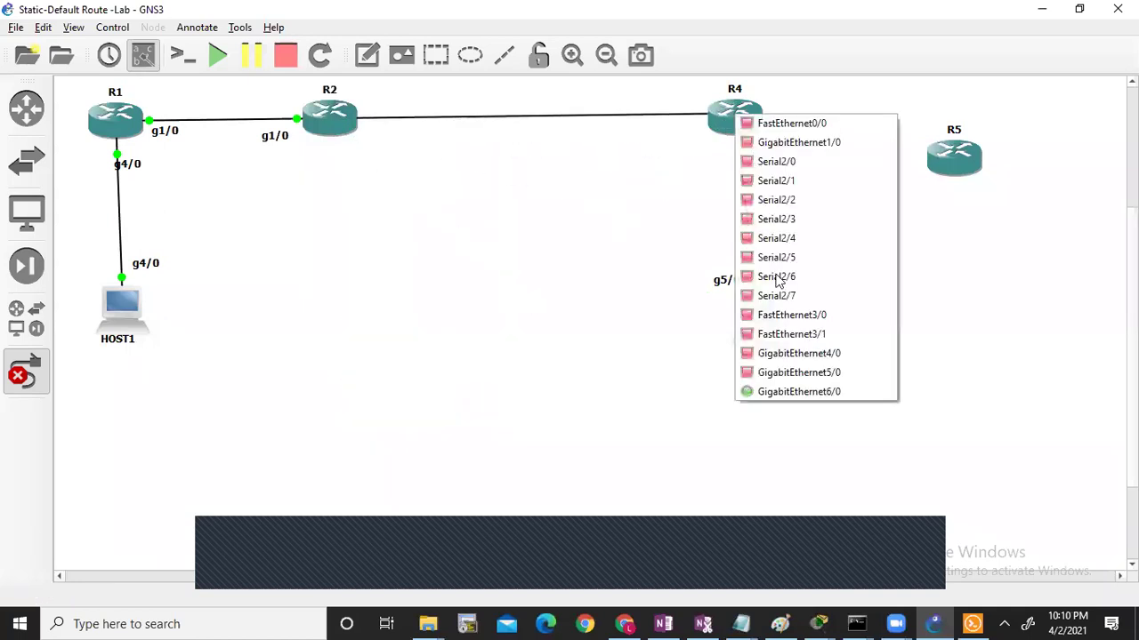
pyautogui.click(804, 374)
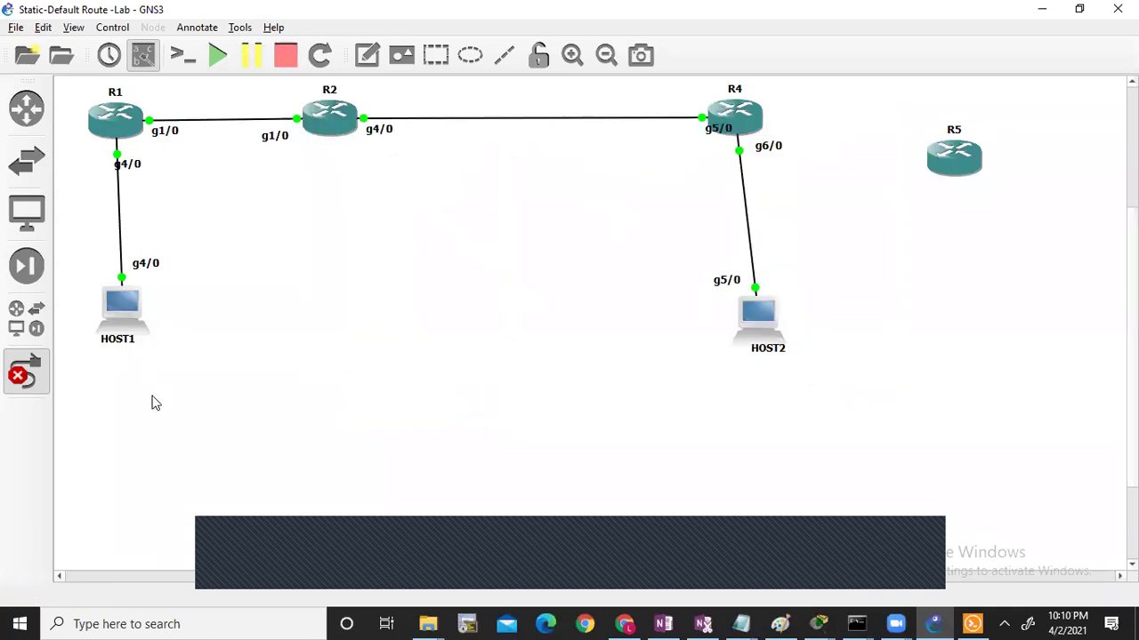
pyautogui.click(26, 357)
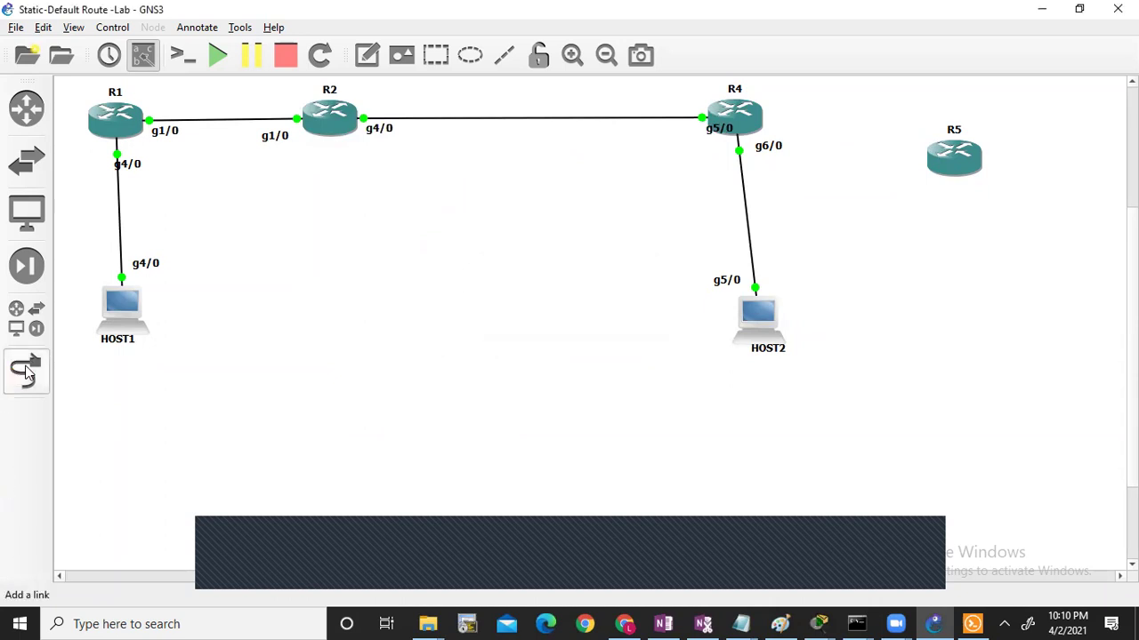
# Step: Close R3's console session and switch to the HOST1 console
pyautogui.click(972, 623)
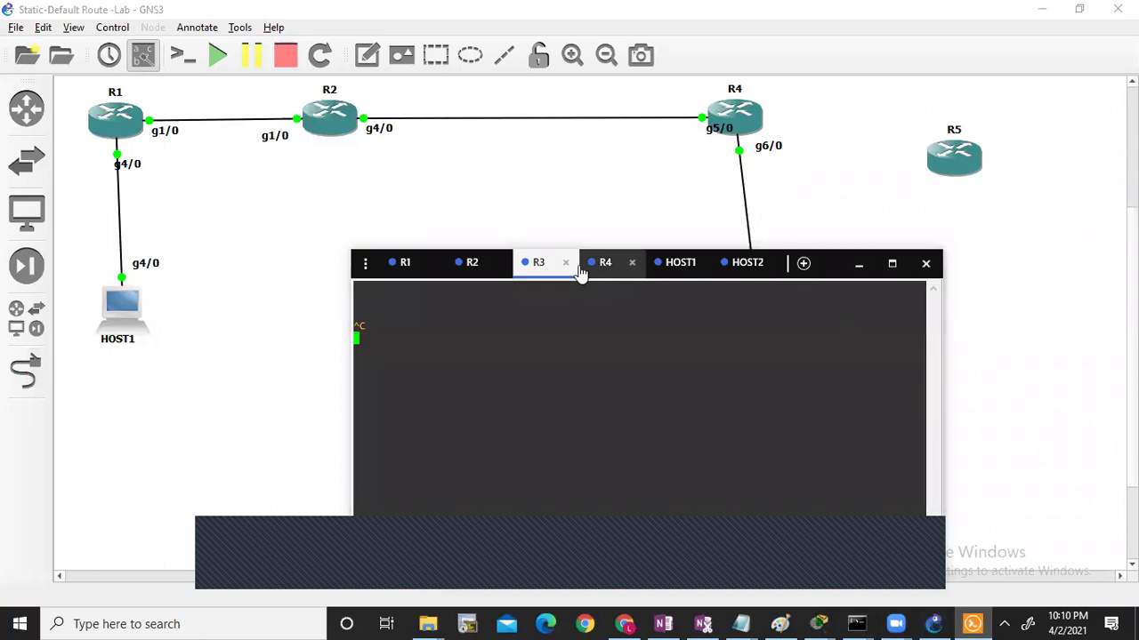
pyautogui.moveTo(561, 269); pyautogui.dragTo(568, 272)
pyautogui.click(570, 267)
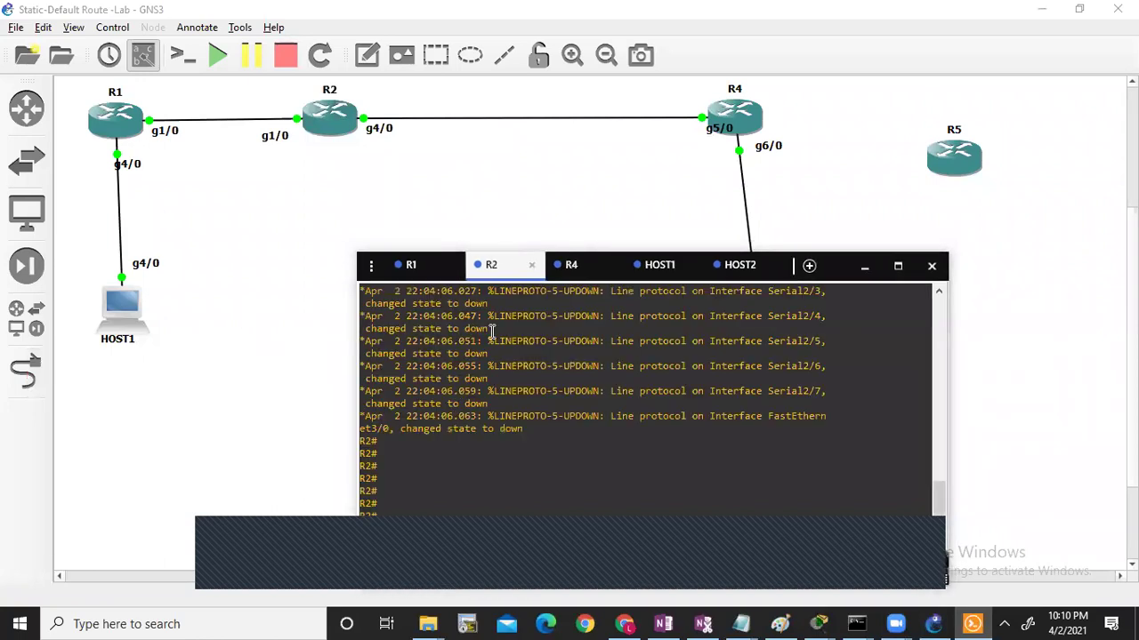
pyautogui.click(658, 274)
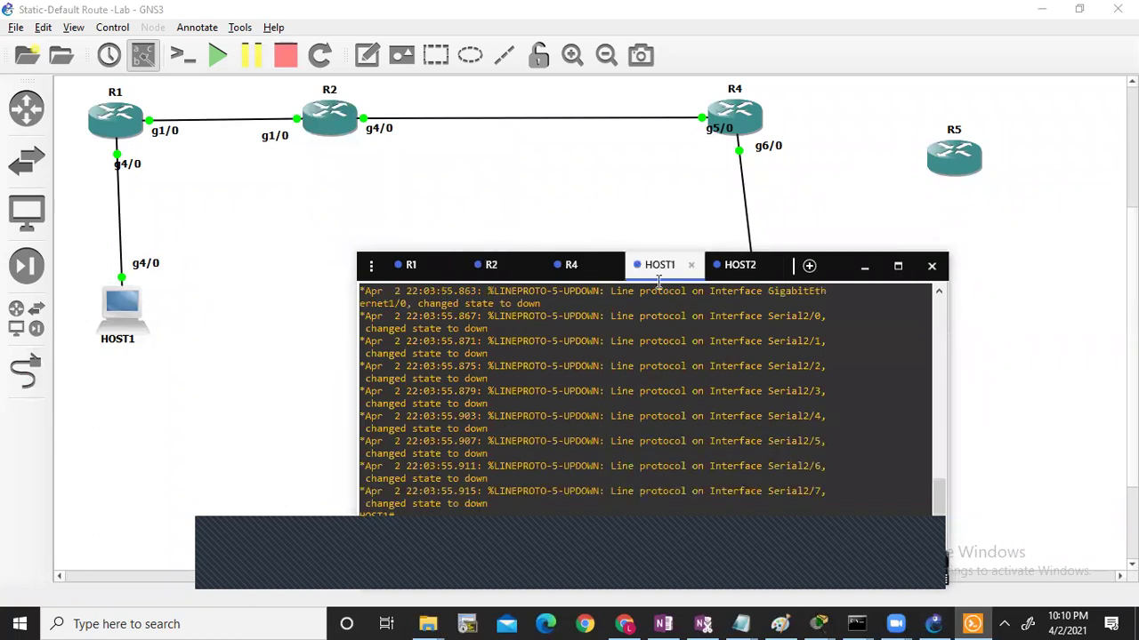
# Step: Enter global configuration mode on HOST1 and disable IP routing with "no ip routing"
pyautogui.press('Return')
pyautogui.press('Return')
pyautogui.press('Return')
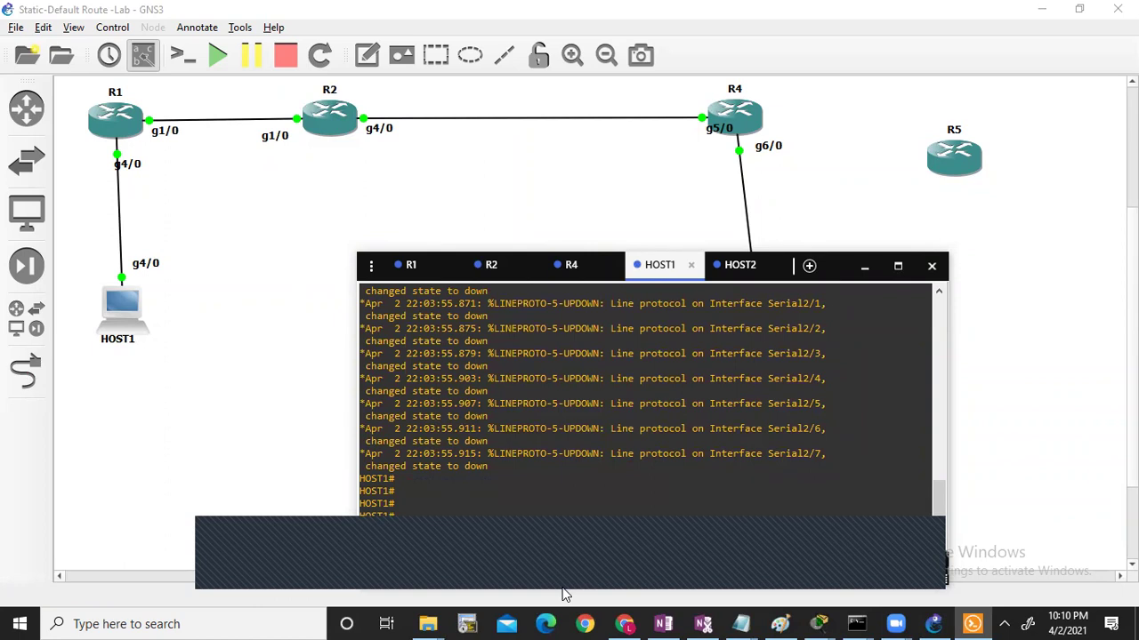
pyautogui.write('conf')
pyautogui.press('Tab')
pyautogui.write('t')
pyautogui.press('Tab')
pyautogui.press('Return')
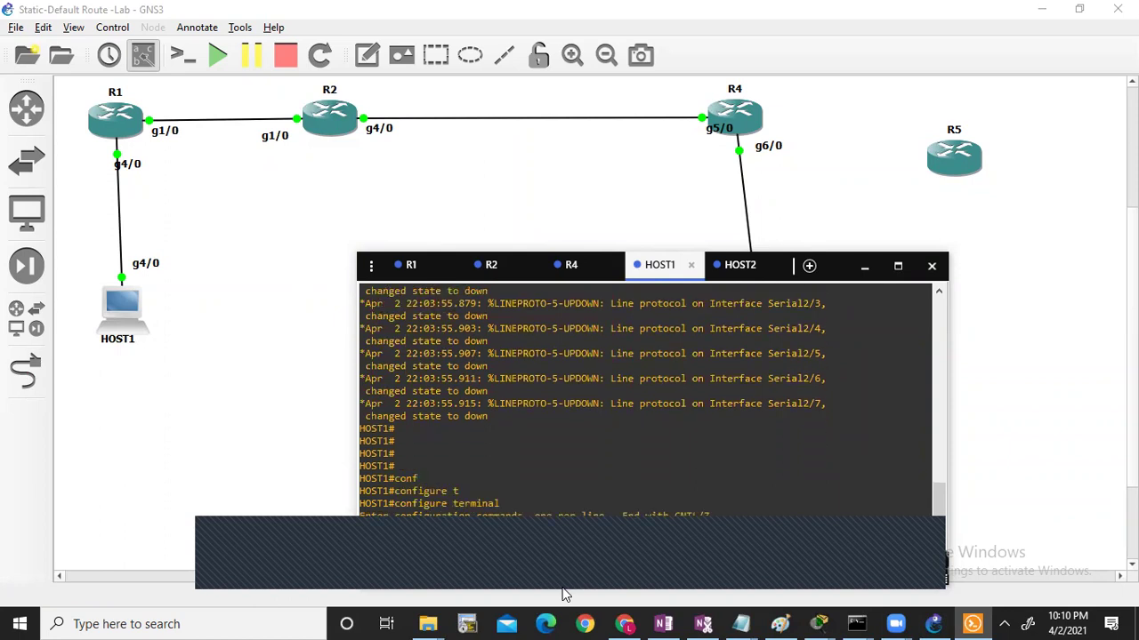
pyautogui.press('Tab')
pyautogui.press('Return')
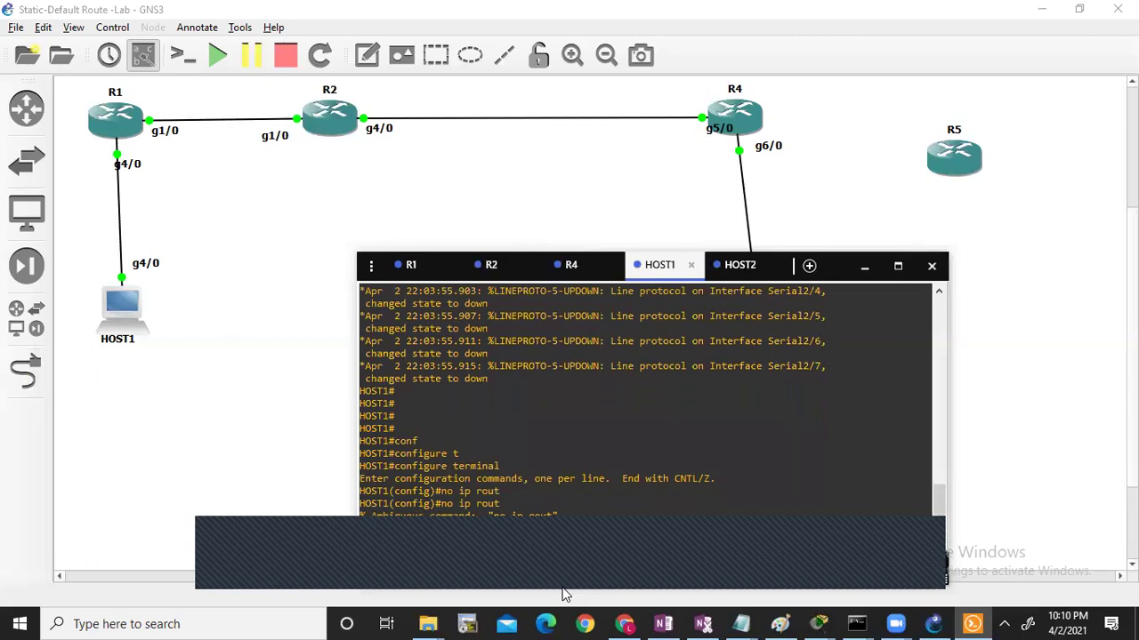
pyautogui.press('Return')
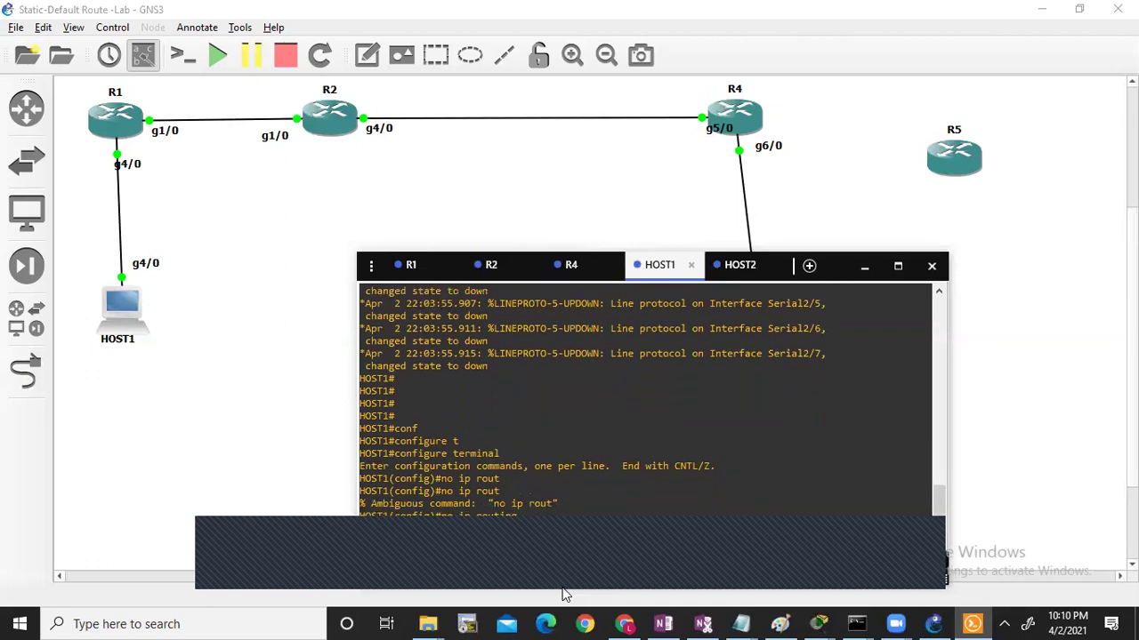
# Step: Switch to the HOST2 console session and bring up its command prompt
pyautogui.click(738, 267)
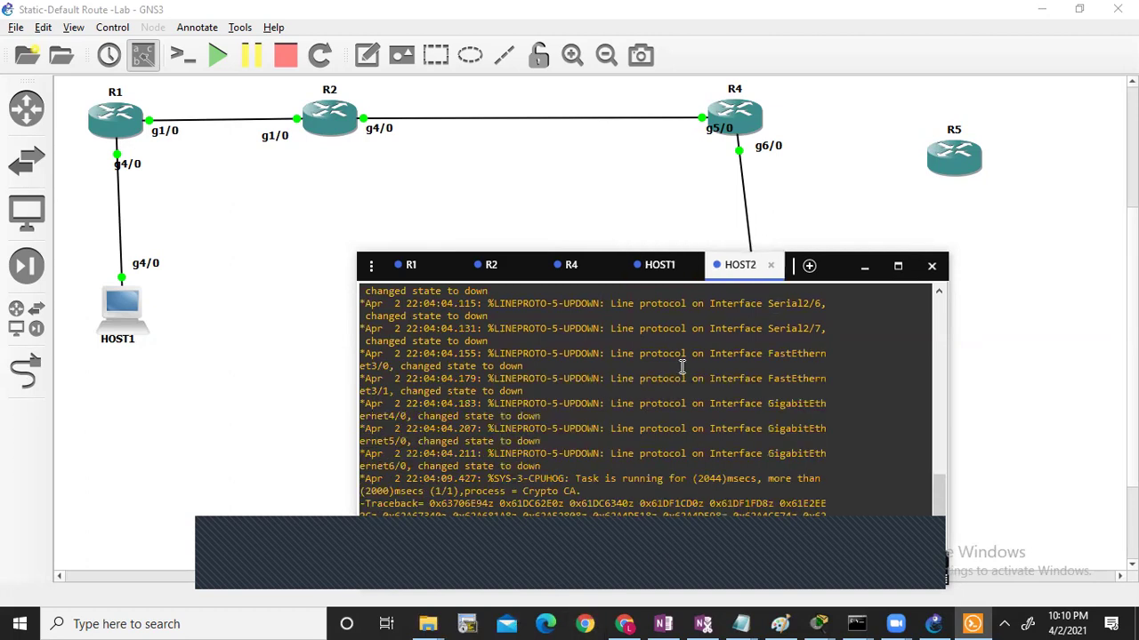
pyautogui.press('Return')
pyautogui.press('Return')
pyautogui.press('Return')
pyautogui.press('Return')
pyautogui.press('Return')
pyautogui.press('Return')
pyautogui.press('Return')
pyautogui.press('Return')
pyautogui.press('Return')
pyautogui.press('Return')
pyautogui.press('Return')
pyautogui.press('Return')
pyautogui.press('Return')
pyautogui.press('Return')
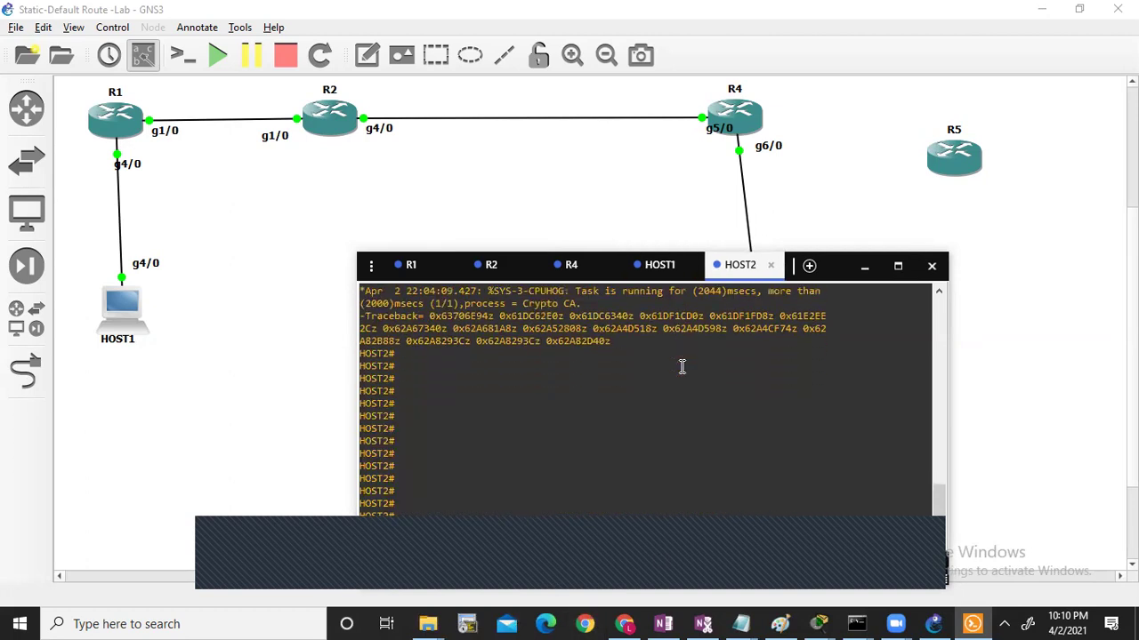
# Step: Enter global configuration mode on HOST2 and disable IP routing with "no ip routing"
pyautogui.write('conf')
pyautogui.press('Tab')
pyautogui.write('t')
pyautogui.press('Tab')
pyautogui.press('Return')
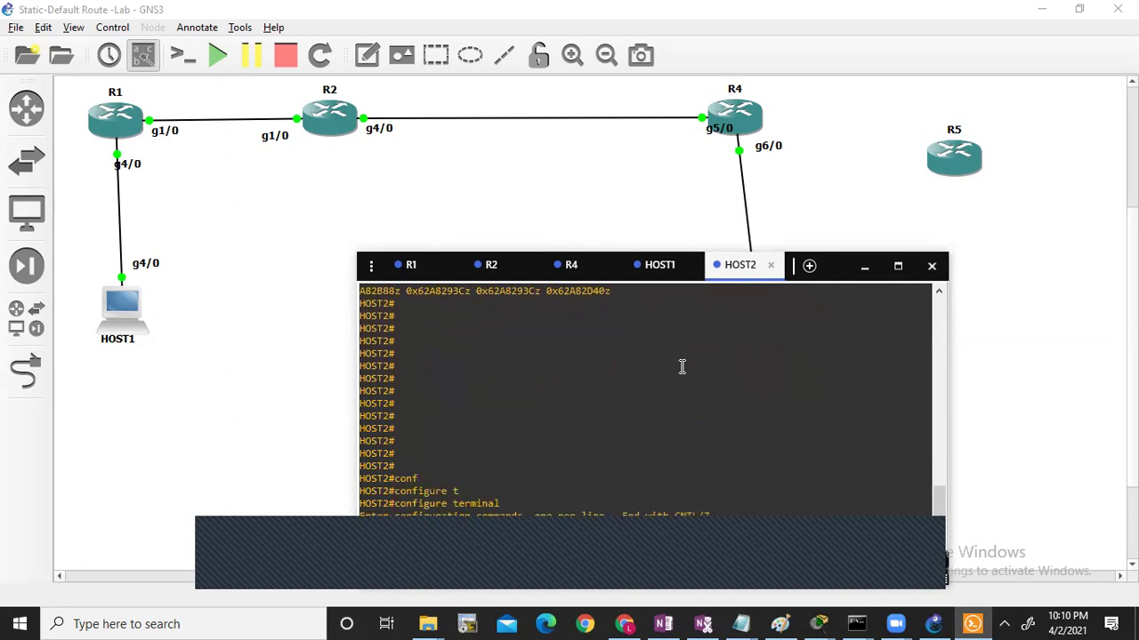
pyautogui.press('Return')
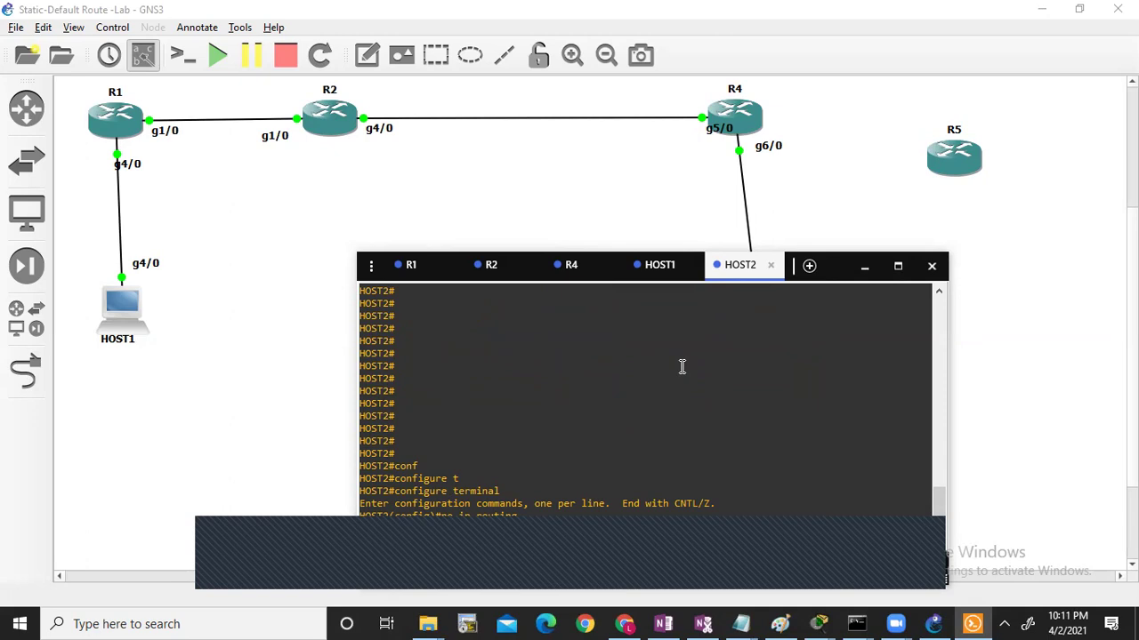
pyautogui.moveTo(680, 365); pyautogui.dragTo(626, 584)
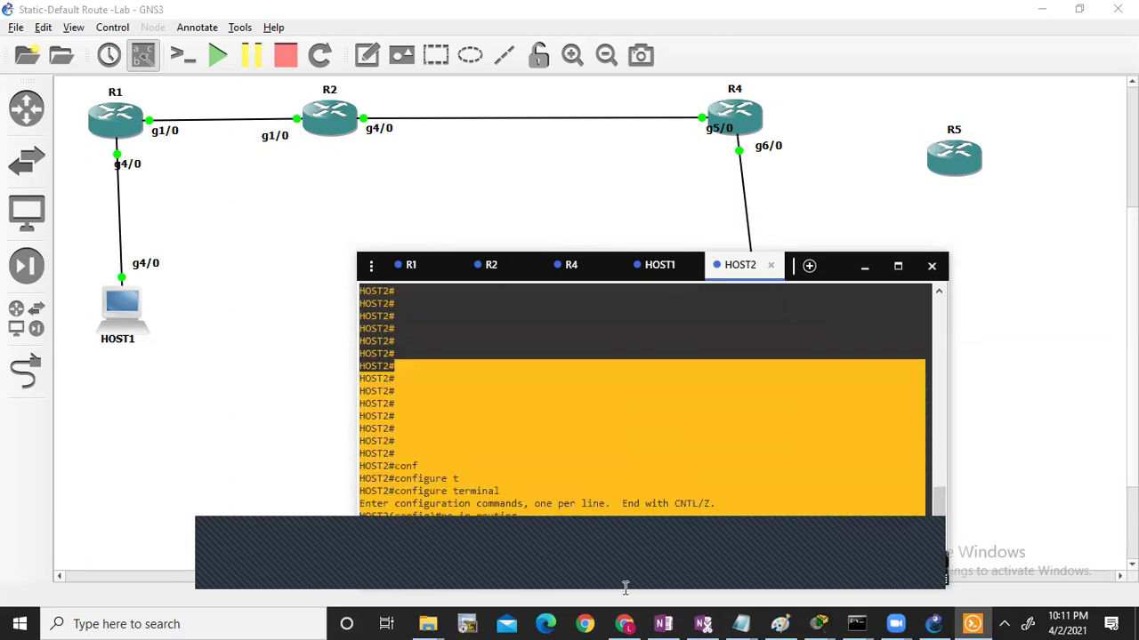
pyautogui.click(660, 307)
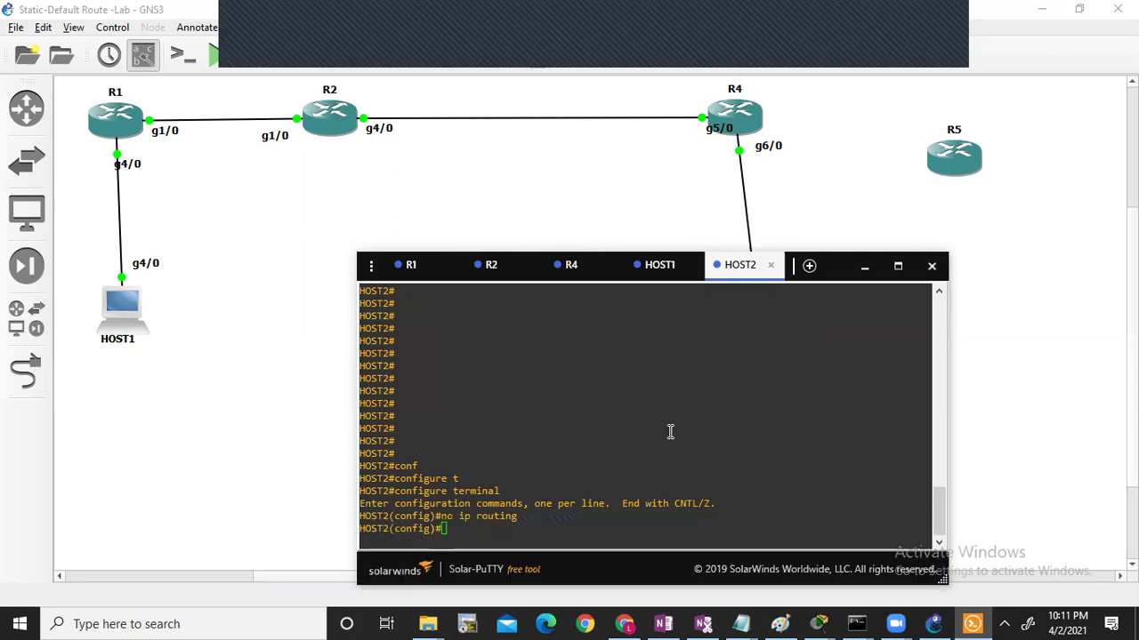
pyautogui.press('Return')
pyautogui.press('Return')
pyautogui.press('Return')
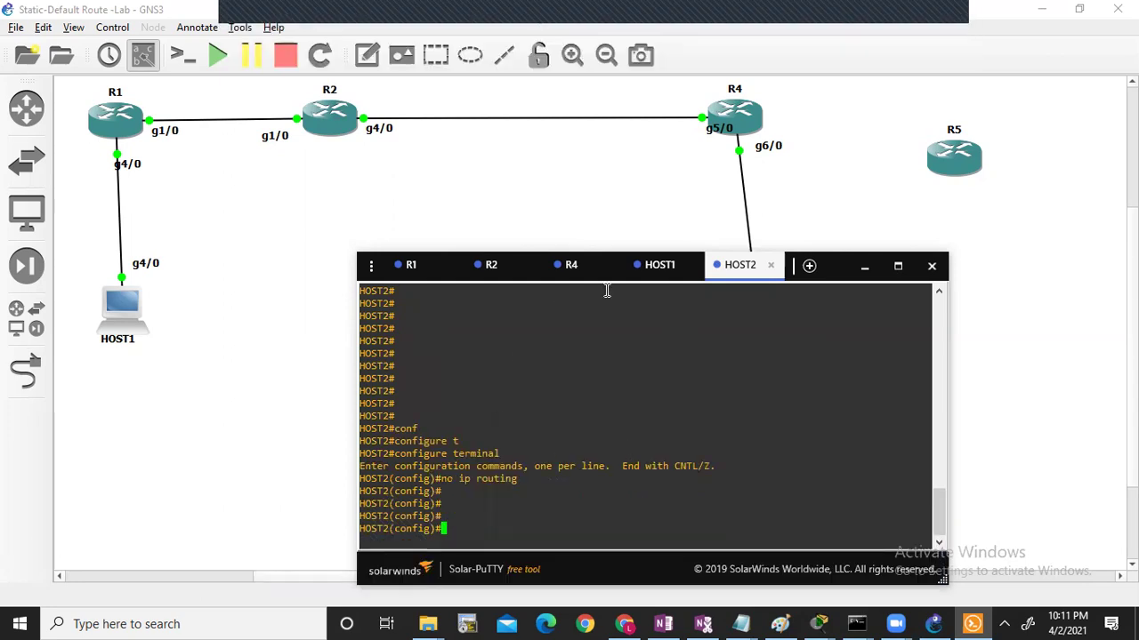
# Step: Return to the HOST1 console and enable interface GigabitEthernet 4/0 with "no shutdown"
pyautogui.click(650, 269)
pyautogui.press('Return')
pyautogui.press('Return')
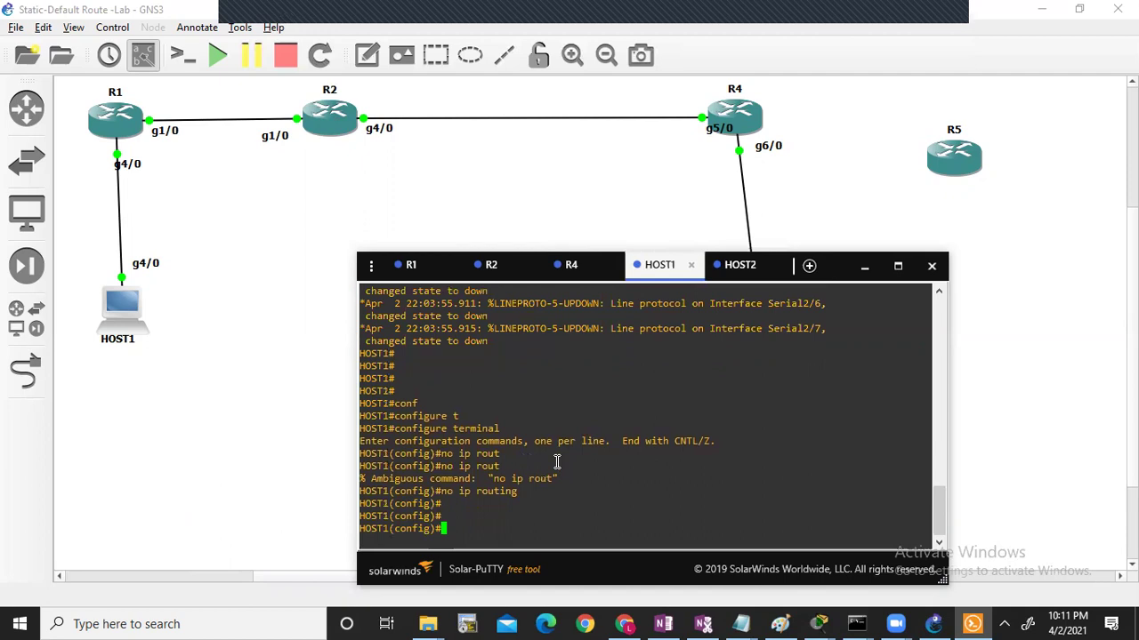
pyautogui.write('int gi')
pyautogui.press('Tab')
pyautogui.write('4/0')
pyautogui.press('Return')
pyautogui.write('no s')
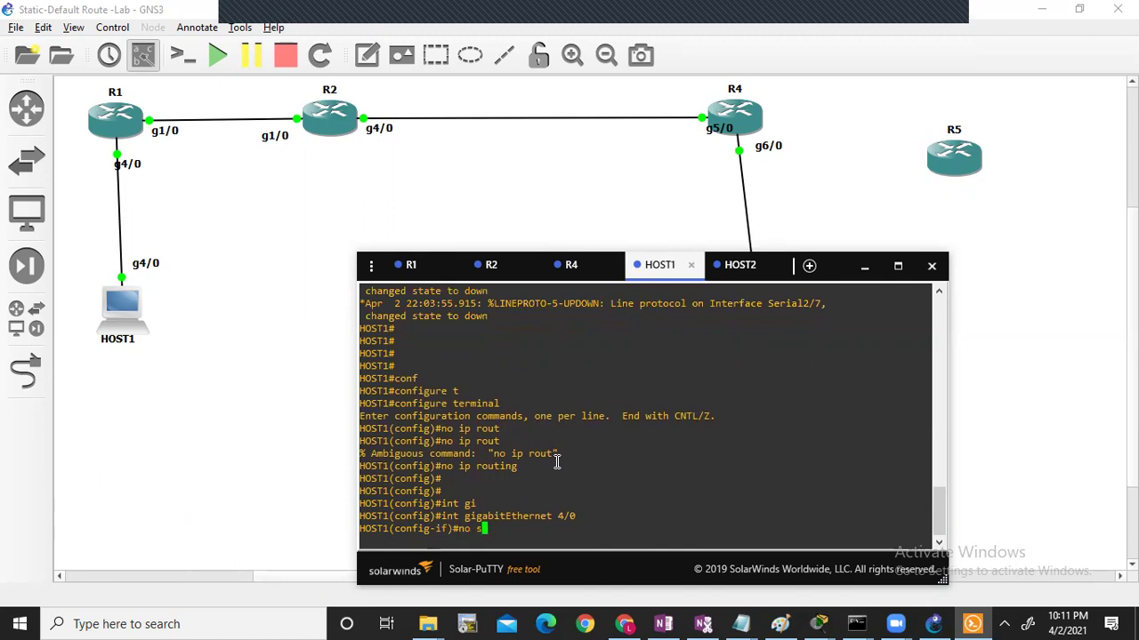
pyautogui.write('hu')
pyautogui.press('Tab')
pyautogui.press('Return')
# Step: Assign IP address 10.1.1.1 with mask 255.255.255.0 to HOST1's GigabitEthernet 4/0 and reissue "no shutdown"
pyautogui.write('dd ')
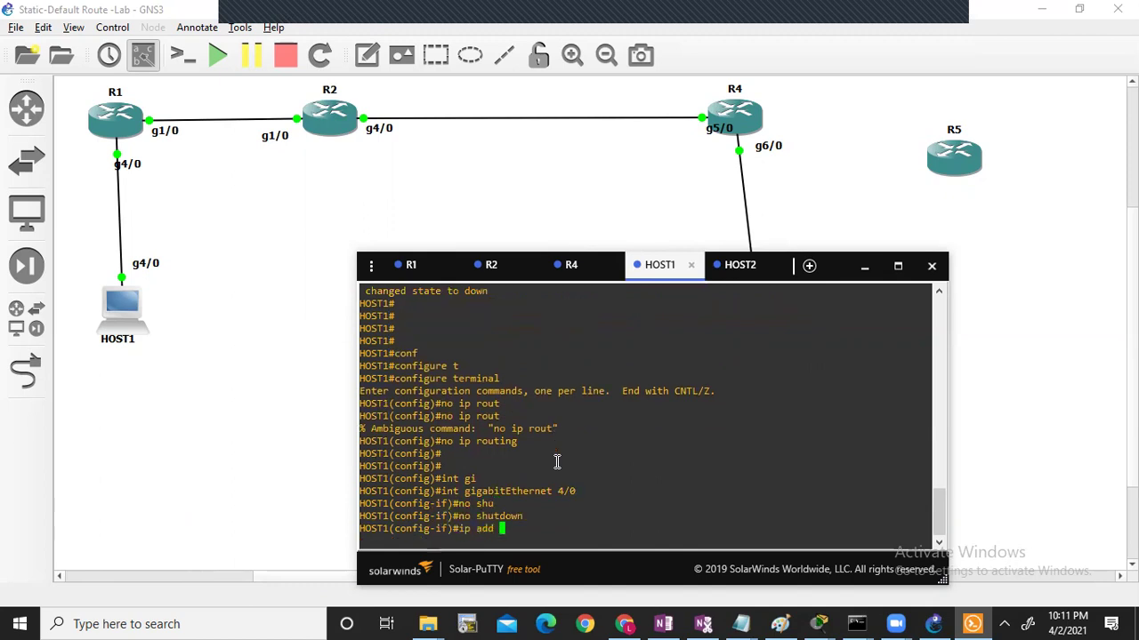
pyautogui.write('10.1.1.1')
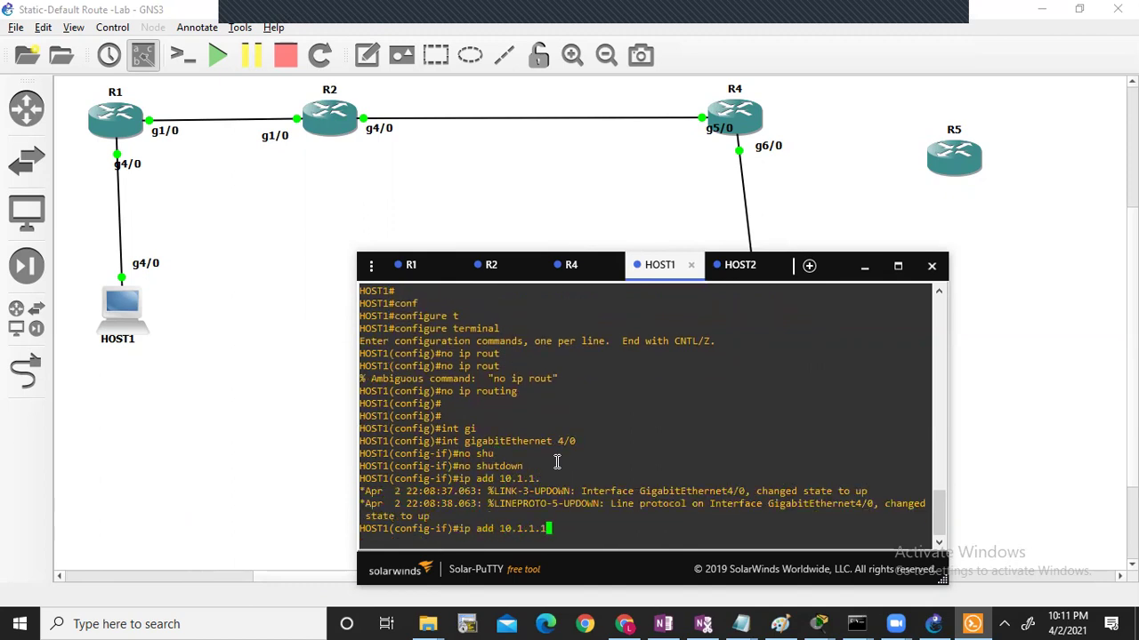
pyautogui.write(' 255.255.255')
pyautogui.press('BackSpace')
pyautogui.press('BackSpace')
pyautogui.press('BackSpace')
pyautogui.press('BackSpace')
pyautogui.press('BackSpace')
pyautogui.press('BackSpace')
pyautogui.press('BackSpace')
pyautogui.press('BackSpace')
pyautogui.press('BackSpace')
pyautogui.press('BackSpace')
pyautogui.press('BackSpace')
pyautogui.press('BackSpace')
pyautogui.write('255.255.255.0')
pyautogui.press('Return')
pyautogui.write('no sh')
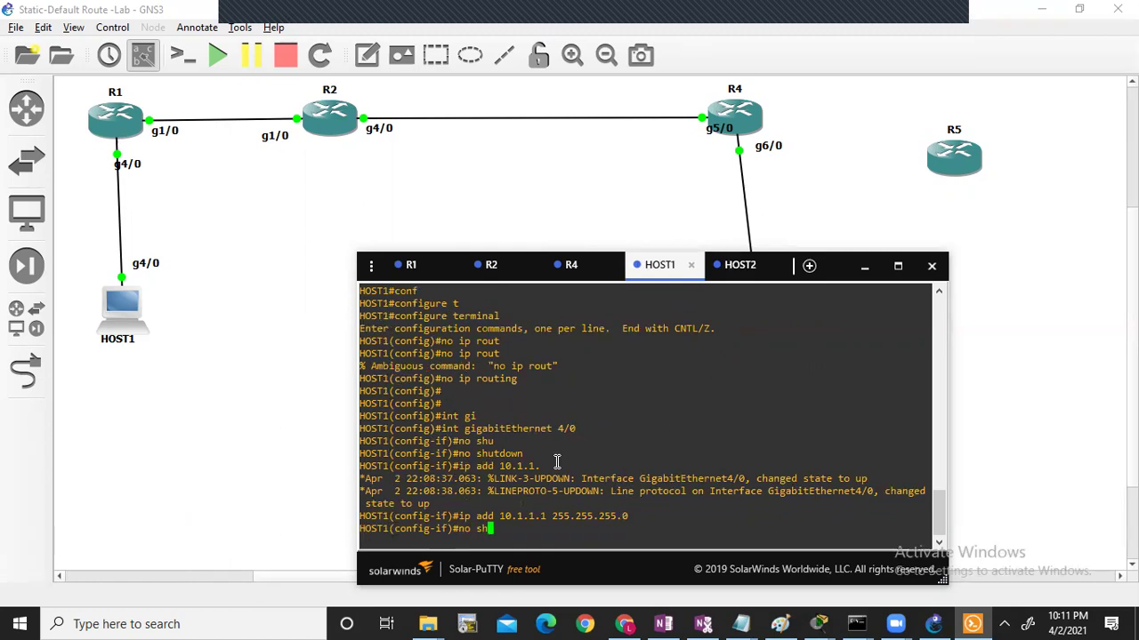
pyautogui.write('u')
pyautogui.press('Tab')
pyautogui.press('Return')
# Step: Leave interface configuration on HOST1 and set its default gateway to 10.1.1.100
pyautogui.write('exi')
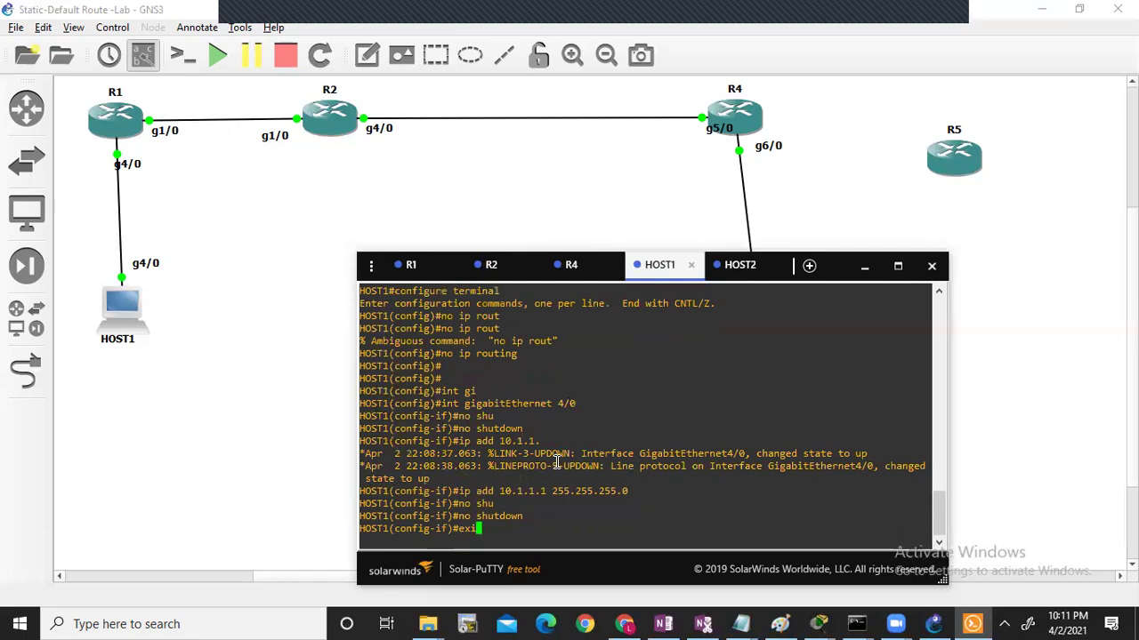
pyautogui.write('t')
pyautogui.press('Return')
pyautogui.write('ip de')
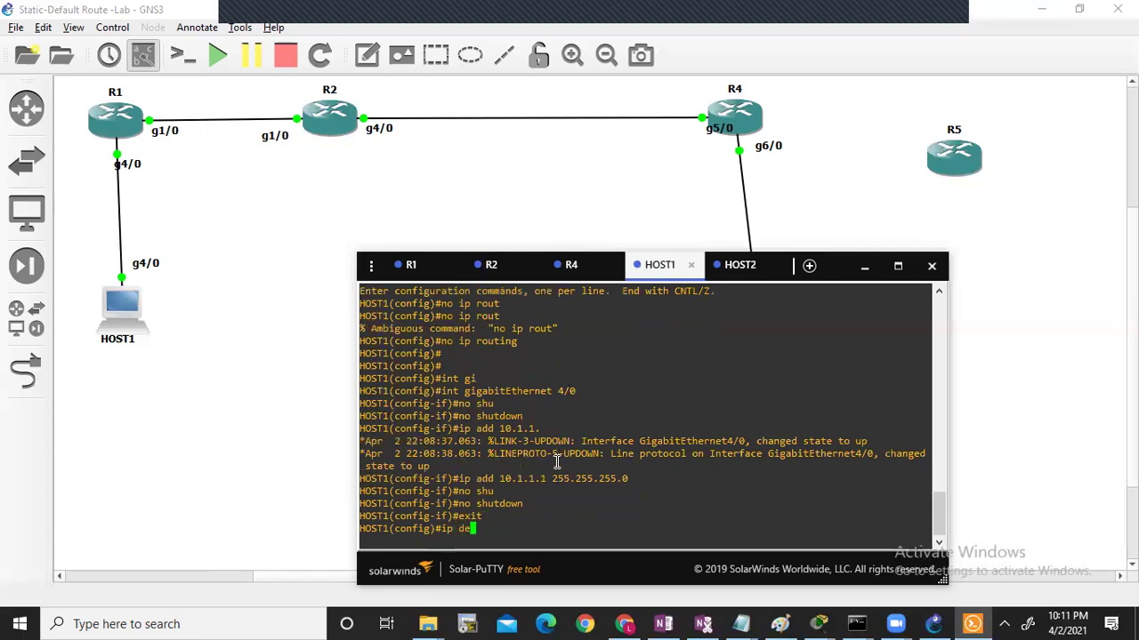
pyautogui.write('f')
pyautogui.press('Tab')
pyautogui.write('g')
pyautogui.press('Tab')
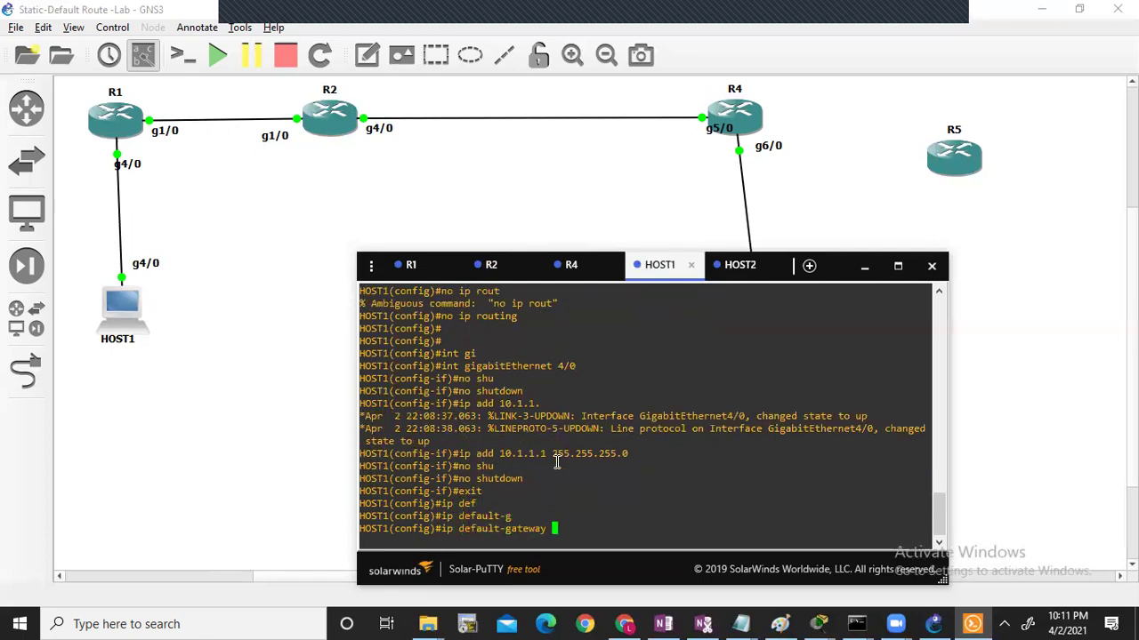
pyautogui.write('10.1.1.100')
pyautogui.press('Return')
pyautogui.press('Return')
pyautogui.press('Return')
# Step: Leave configuration mode on HOST1 and save its configuration with "wr", accepting the NVRAM overwrite
pyautogui.hotkey('ctrl', 'z')
pyautogui.press('Return')
pyautogui.write('wr')
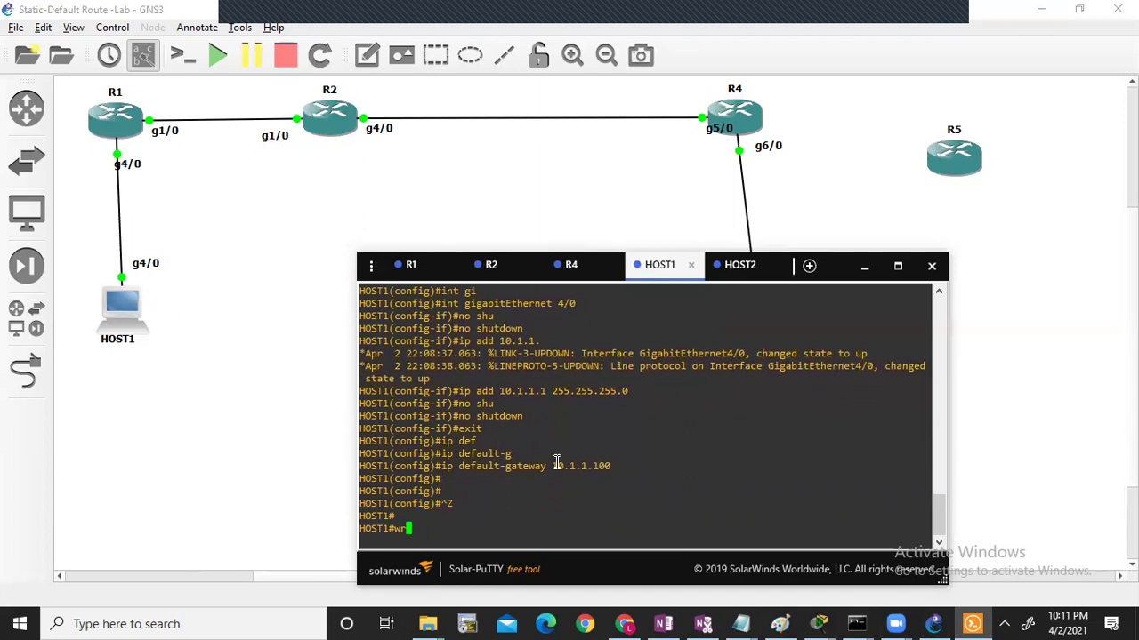
pyautogui.press('Return')
pyautogui.press('Return')
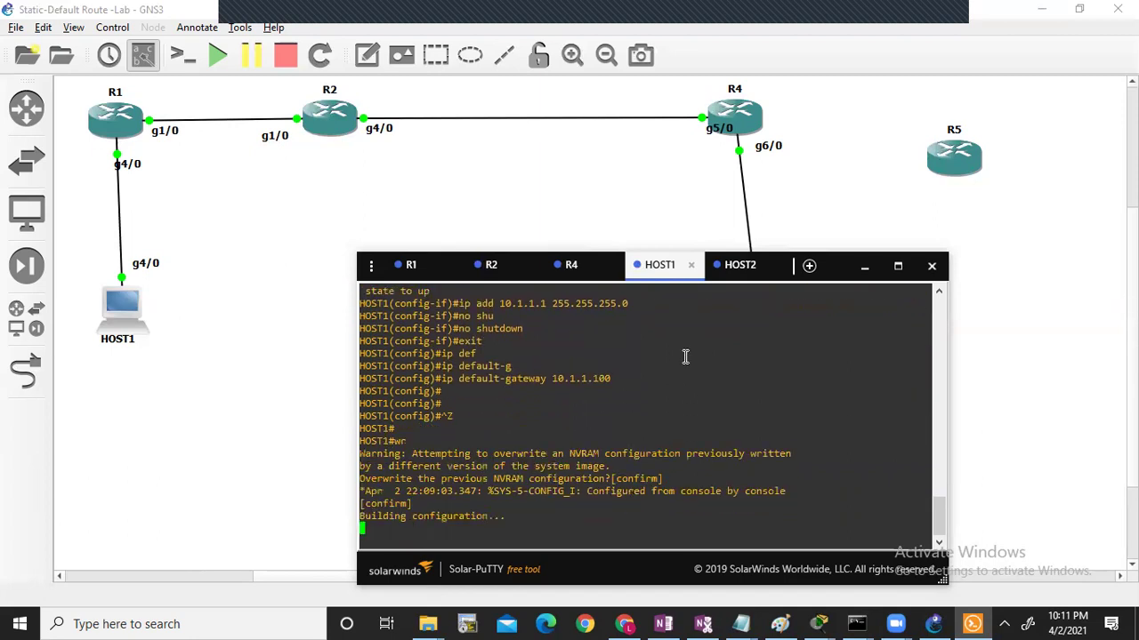
# Step: Switch to HOST2's console, move the console window off the HOST2 node, and enable interface gi5/0 with "no shutdown"
pyautogui.click(736, 273)
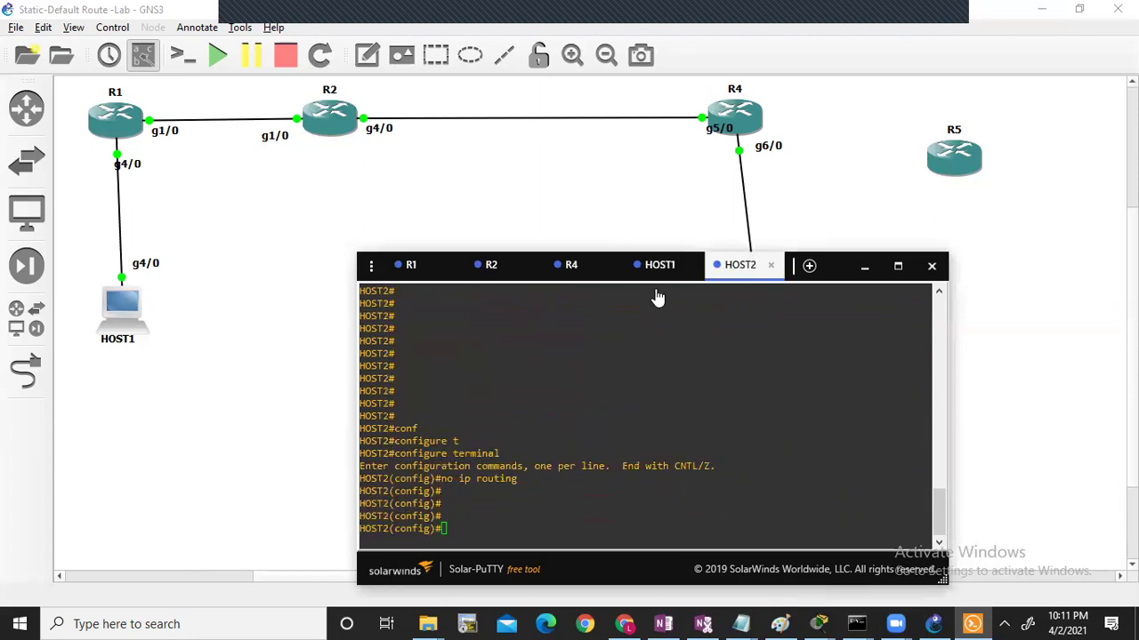
pyautogui.moveTo(657, 293); pyautogui.dragTo(392, 276)
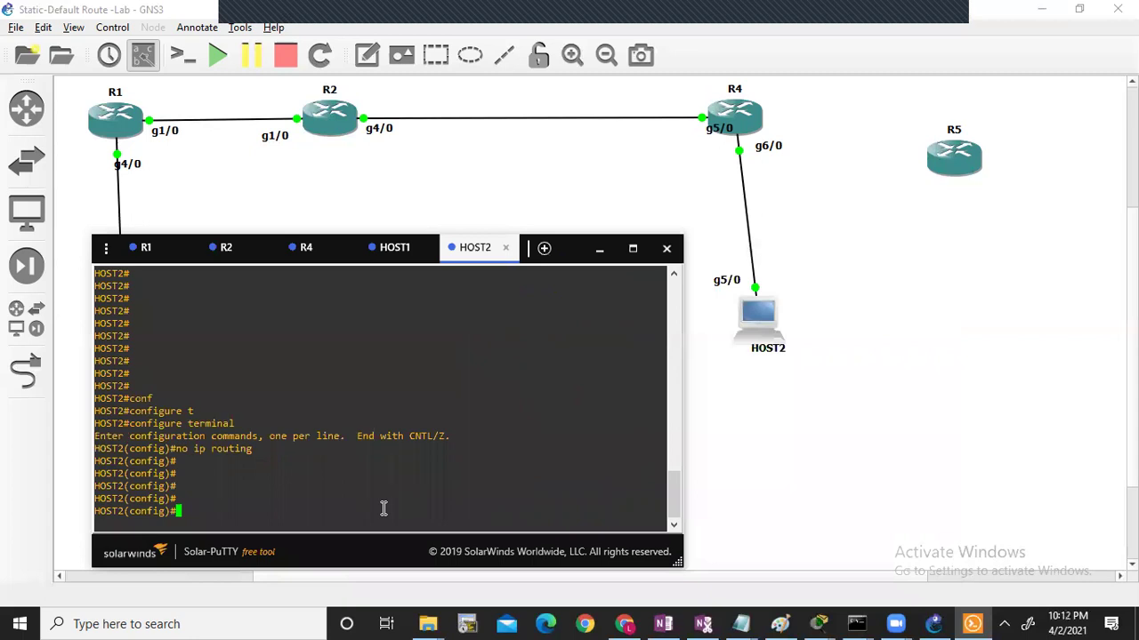
pyautogui.write('int gi5/0')
pyautogui.press('Return')
pyautogui.write('no shu')
pyautogui.press('Tab')
pyautogui.press('Return')
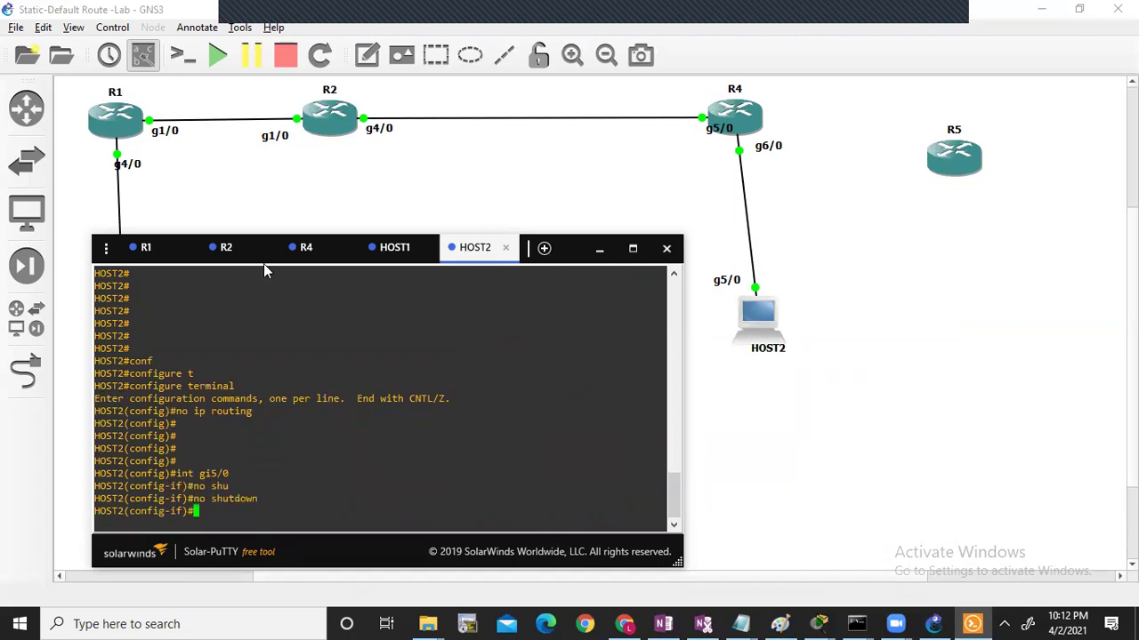
# Step: Move R1's g4/0 interface label to the left of its link to HOST1 in the topology
pyautogui.click(142, 247)
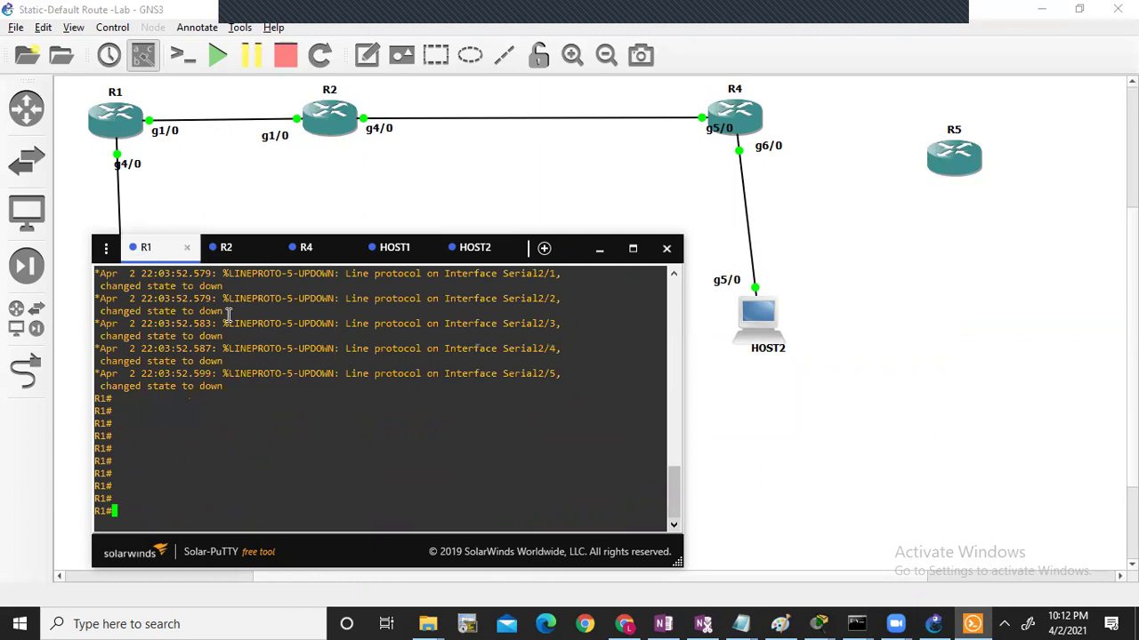
pyautogui.click(390, 249)
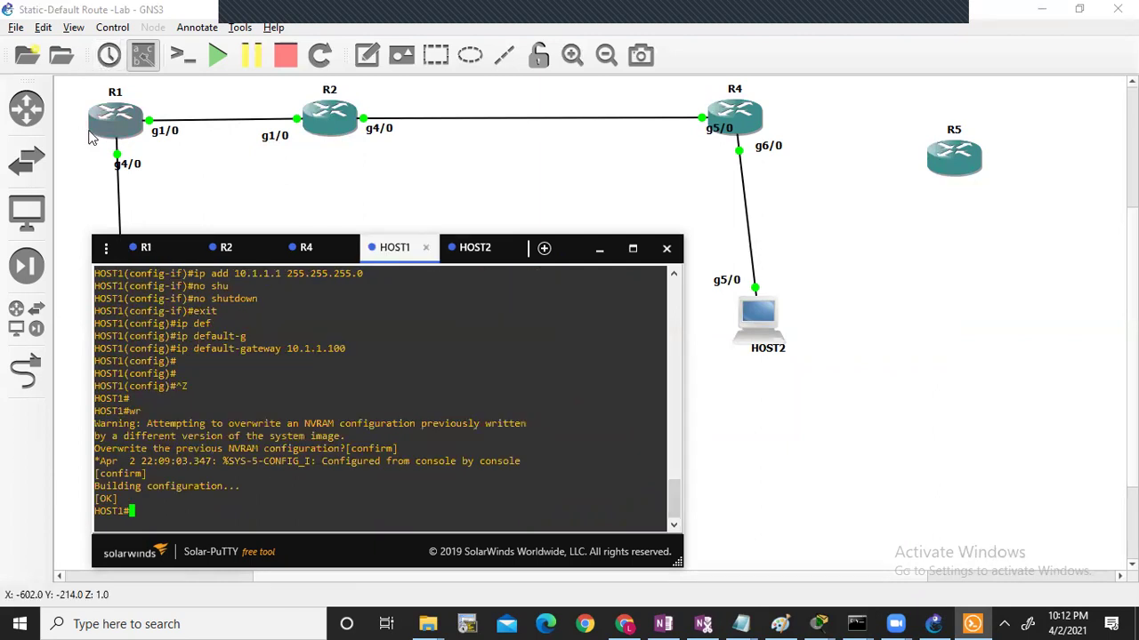
pyautogui.click(153, 178)
pyautogui.moveTo(137, 165); pyautogui.dragTo(98, 152)
pyautogui.click(239, 258)
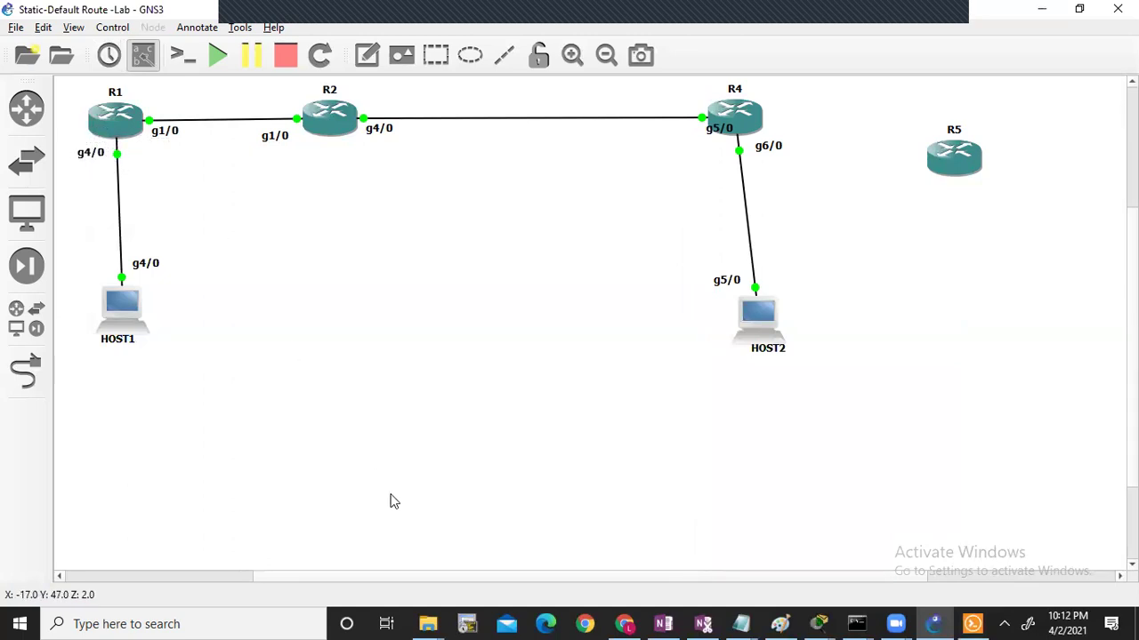
# Step: Bring back the HOST1 console and highlight the address in its default-gateway command
pyautogui.moveTo(969, 623)
pyautogui.click(961, 603)
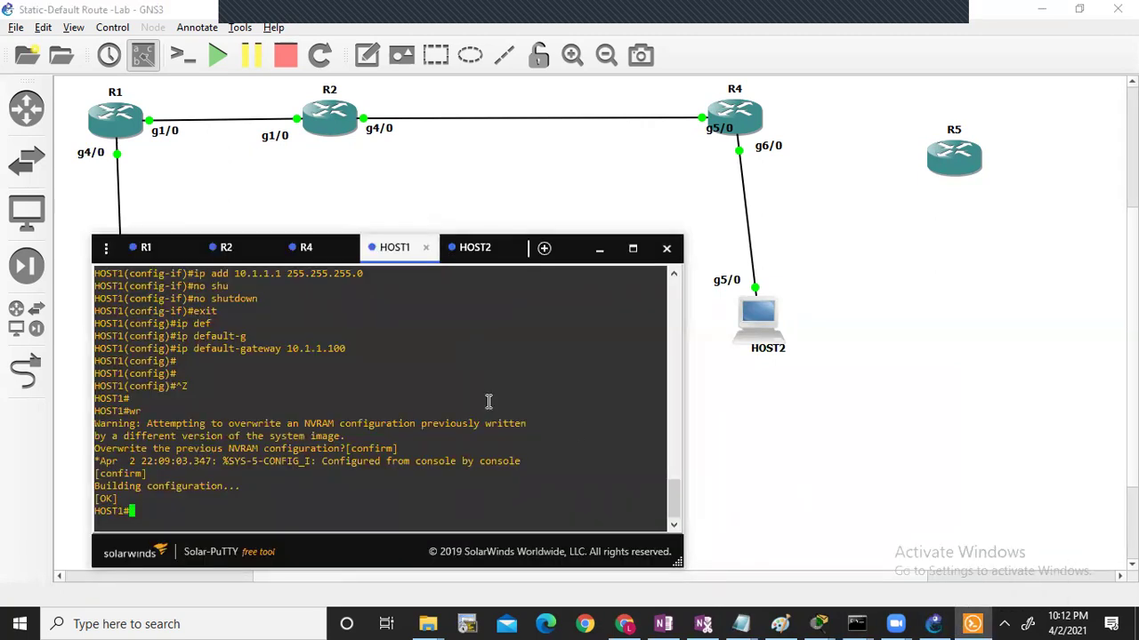
pyautogui.doubleClick(322, 349)
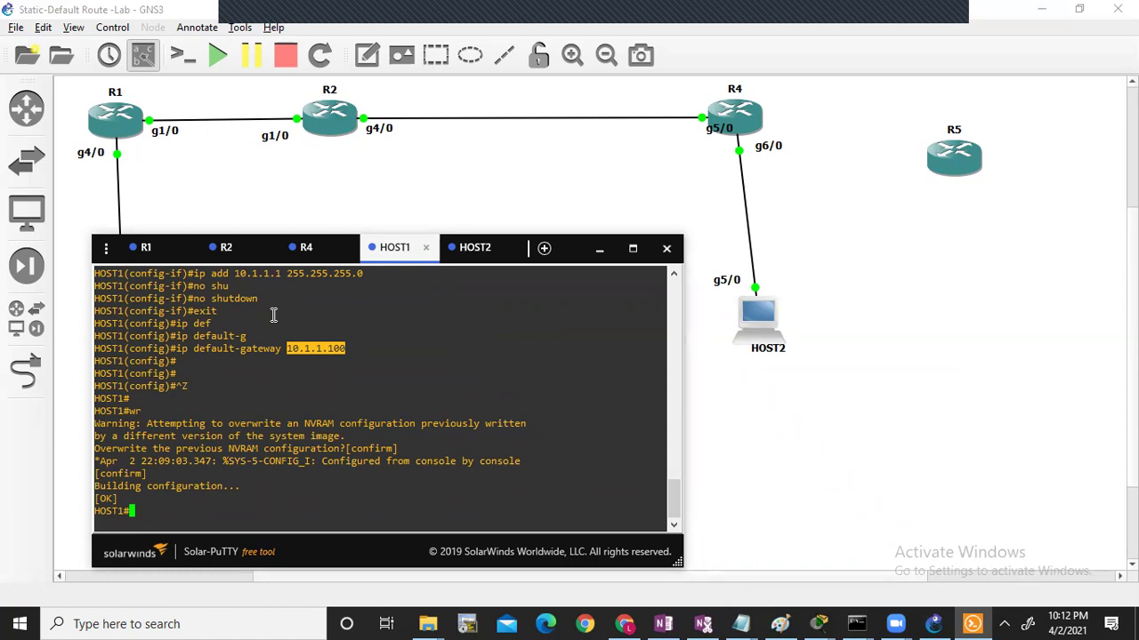
# Step: In HOST2's console, leave interface configuration and set the default gateway to 40.1.1.10
pyautogui.click(474, 247)
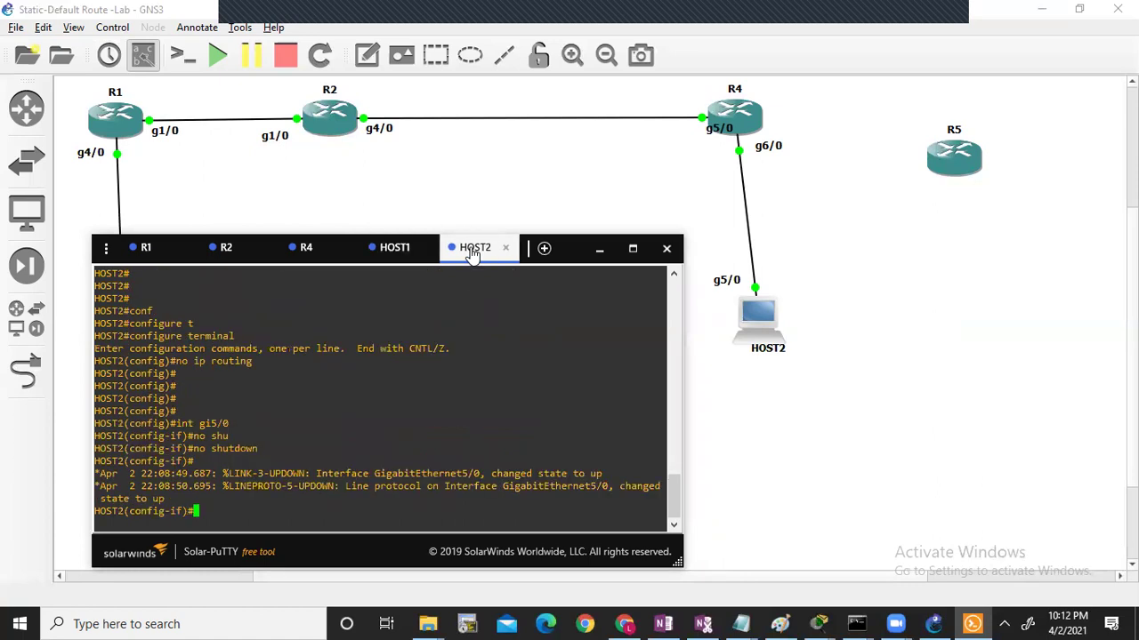
pyautogui.write('exit')
pyautogui.press('Return')
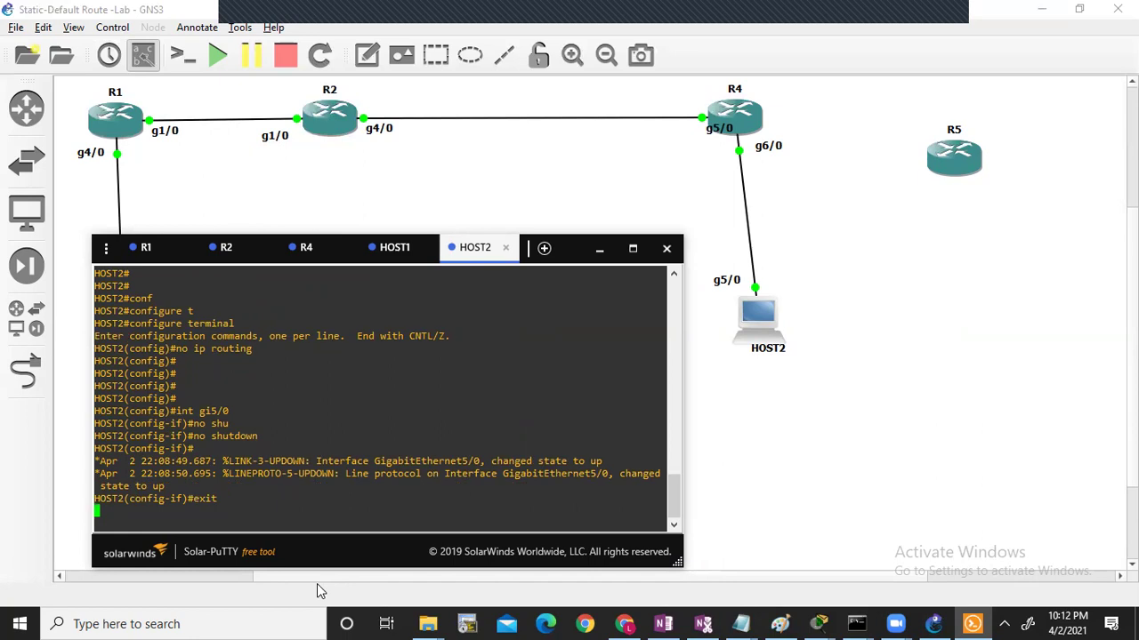
pyautogui.write('ip def')
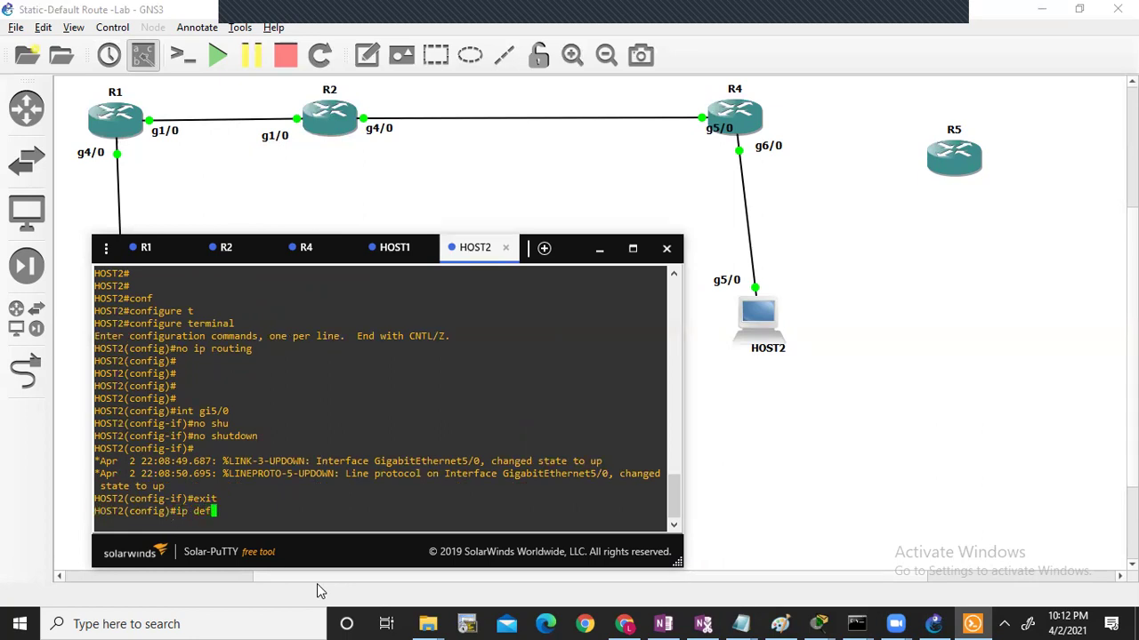
pyautogui.press('Tab')
pyautogui.write('ault-g')
pyautogui.press('Tab')
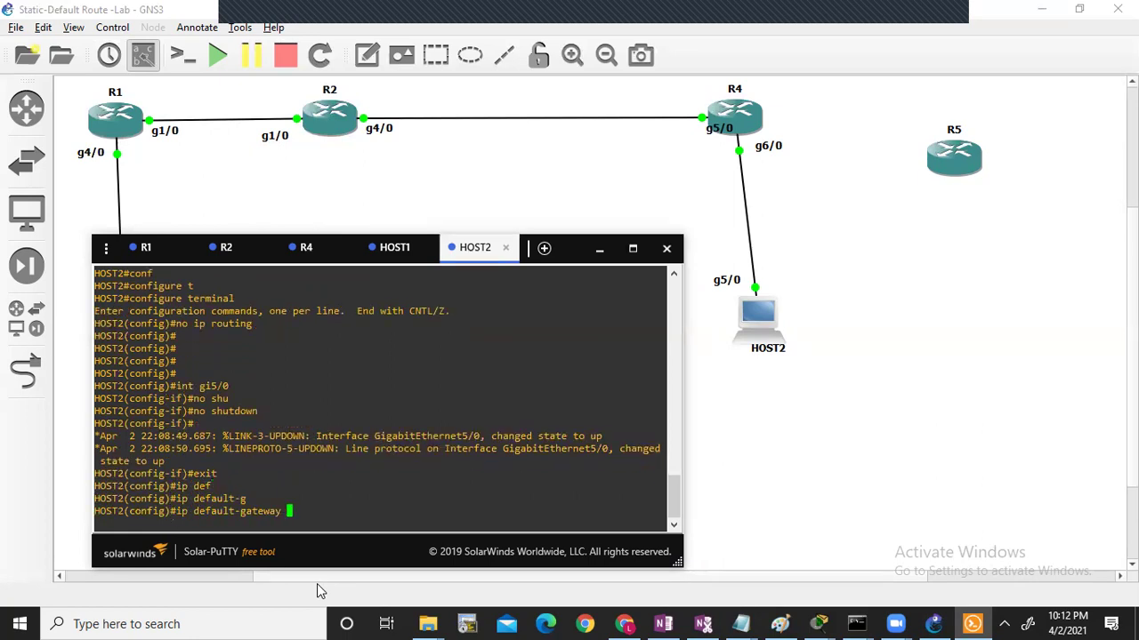
pyautogui.press('Tab')
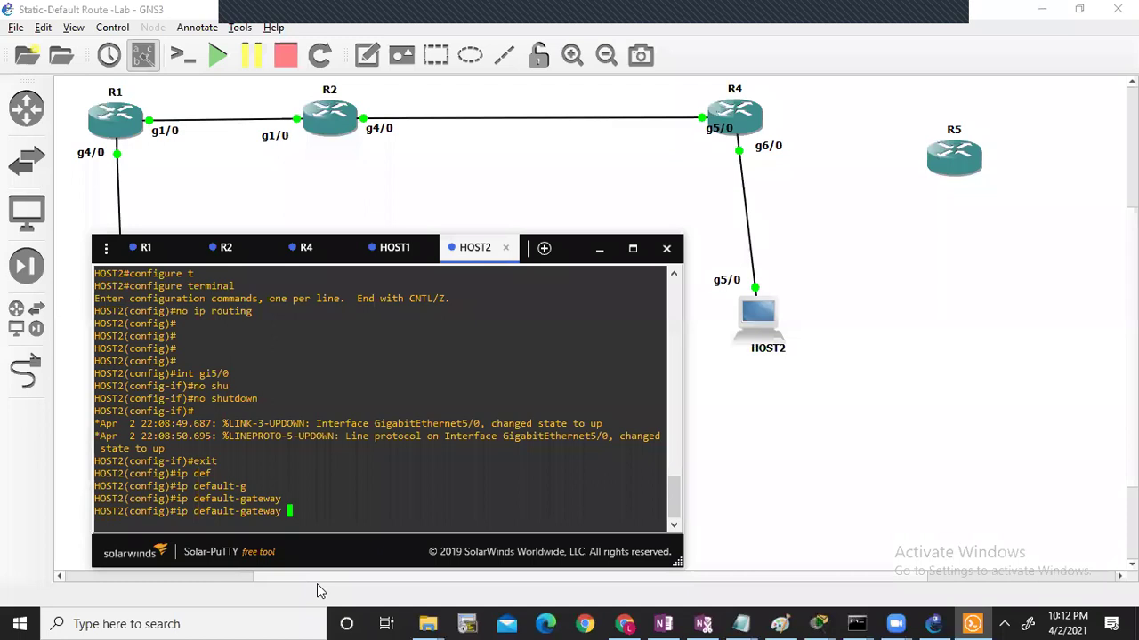
pyautogui.write('40.1.1.10')
pyautogui.press('Return')
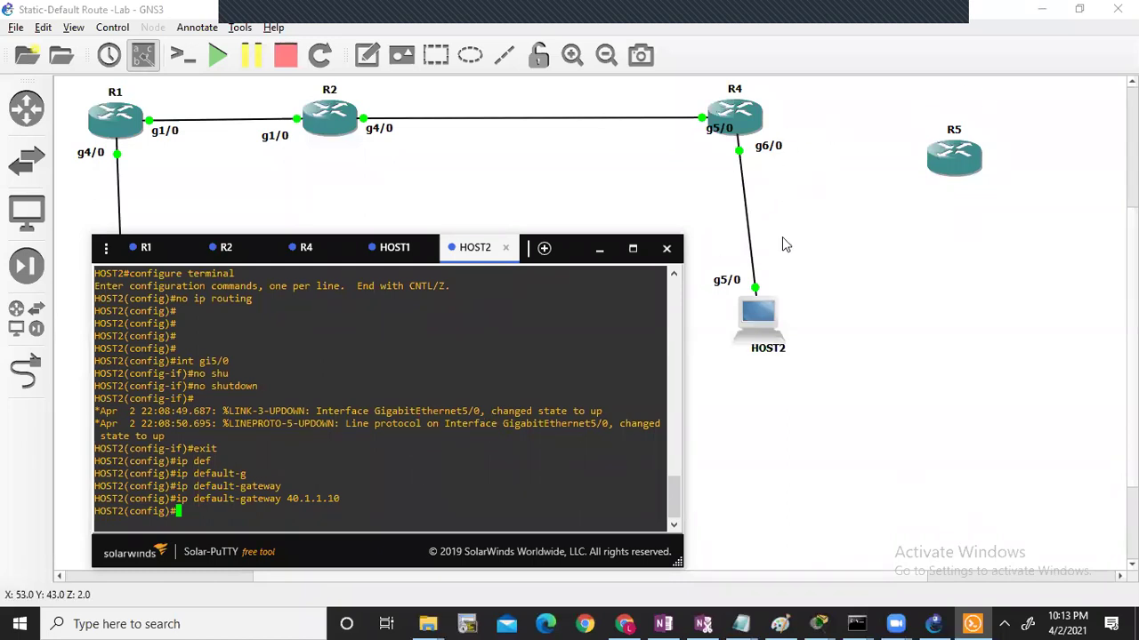
# Step: Leave configuration mode on HOST2 and save its configuration with "wr", confirming the NVRAM overwrite
pyautogui.press('Return')
pyautogui.press('Return')
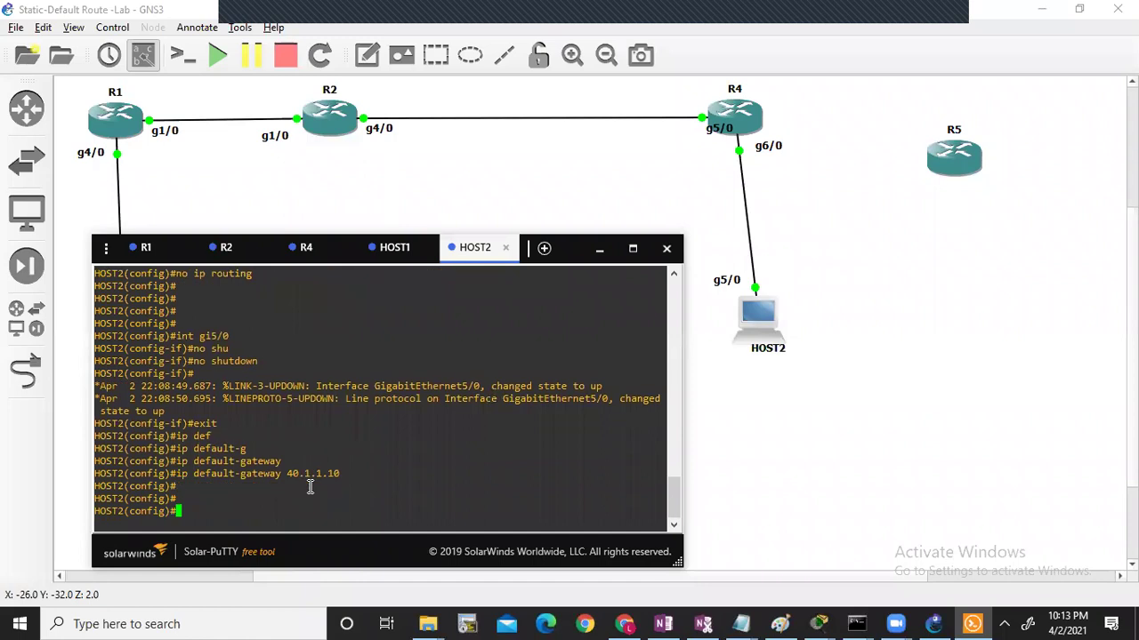
pyautogui.write('z')
pyautogui.press('Return')
pyautogui.press('Return')
pyautogui.press('Return')
pyautogui.hotkey('ctrl', 'z')
pyautogui.press('Return')
pyautogui.write('wr')
pyautogui.press('Return')
pyautogui.press('Return')
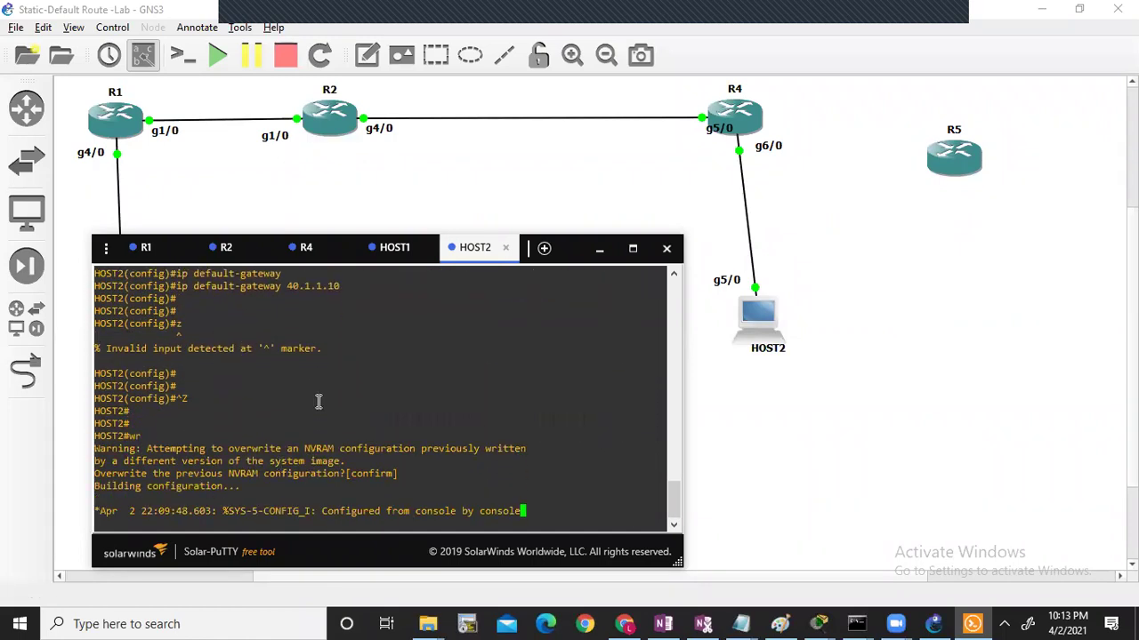
# Step: View the full topology, then bring back R1's console and move the window clear of HOST1 and its link to R1
pyautogui.click(802, 497)
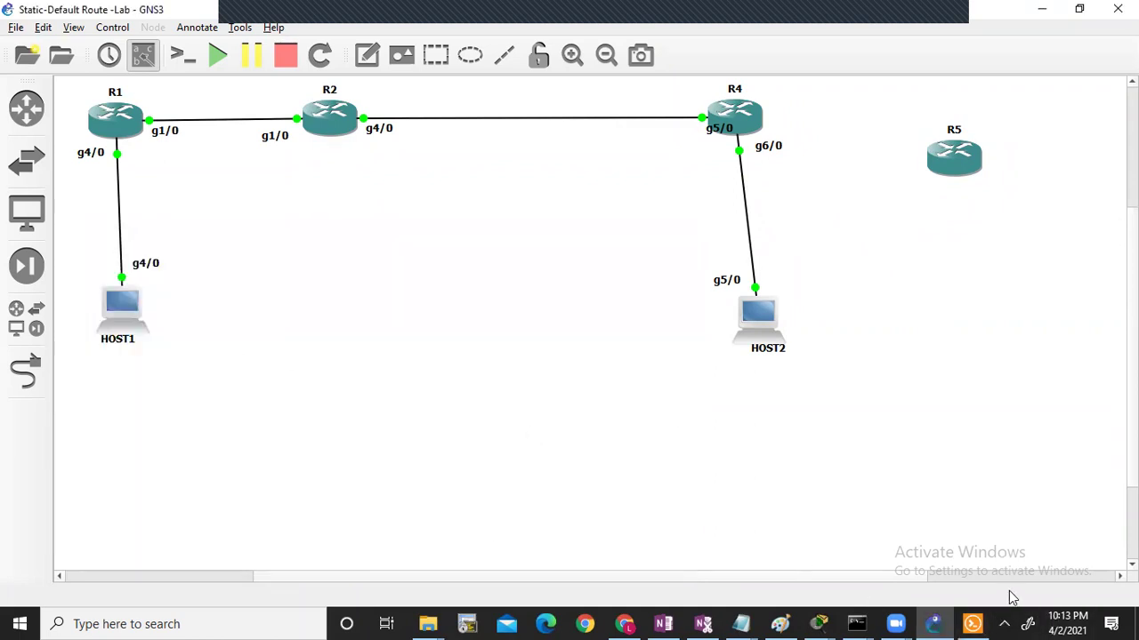
pyautogui.moveTo(978, 622)
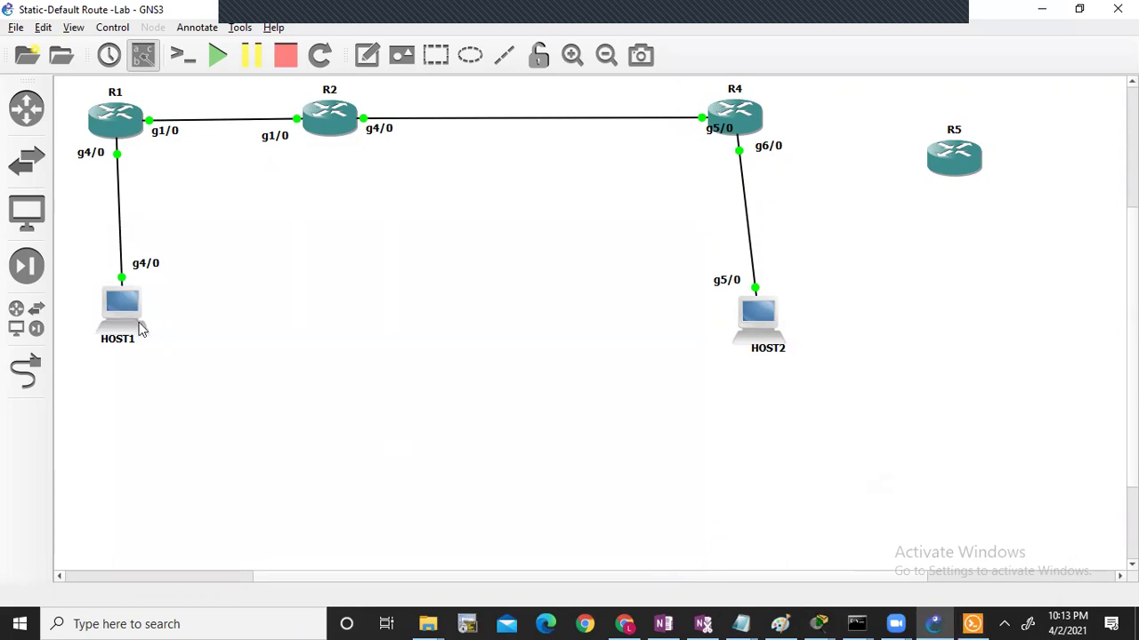
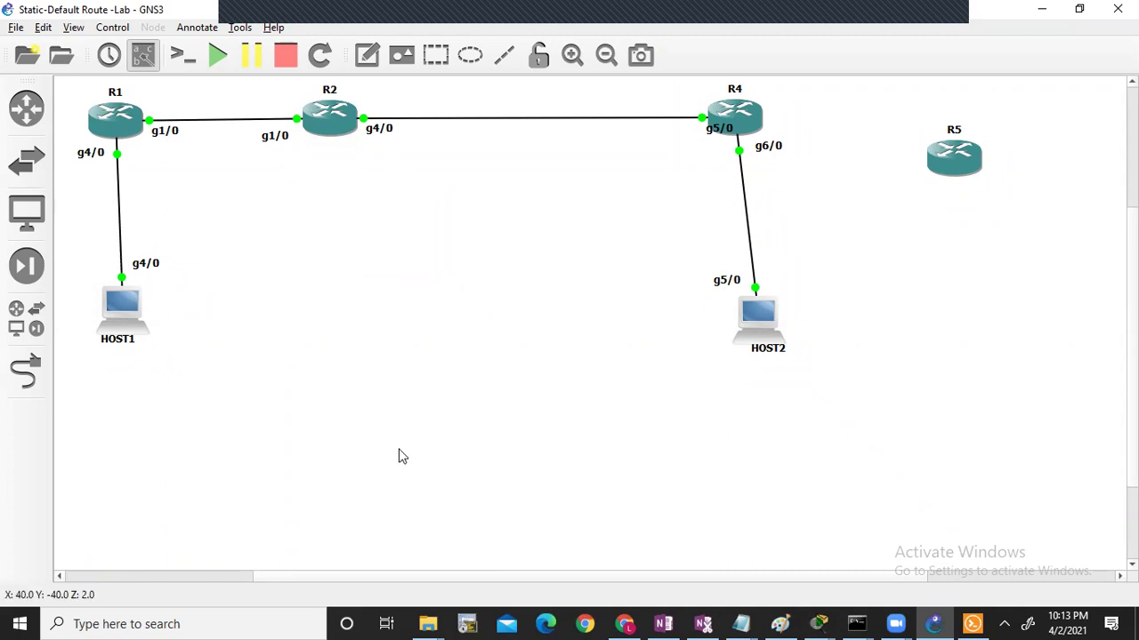
pyautogui.click(971, 624)
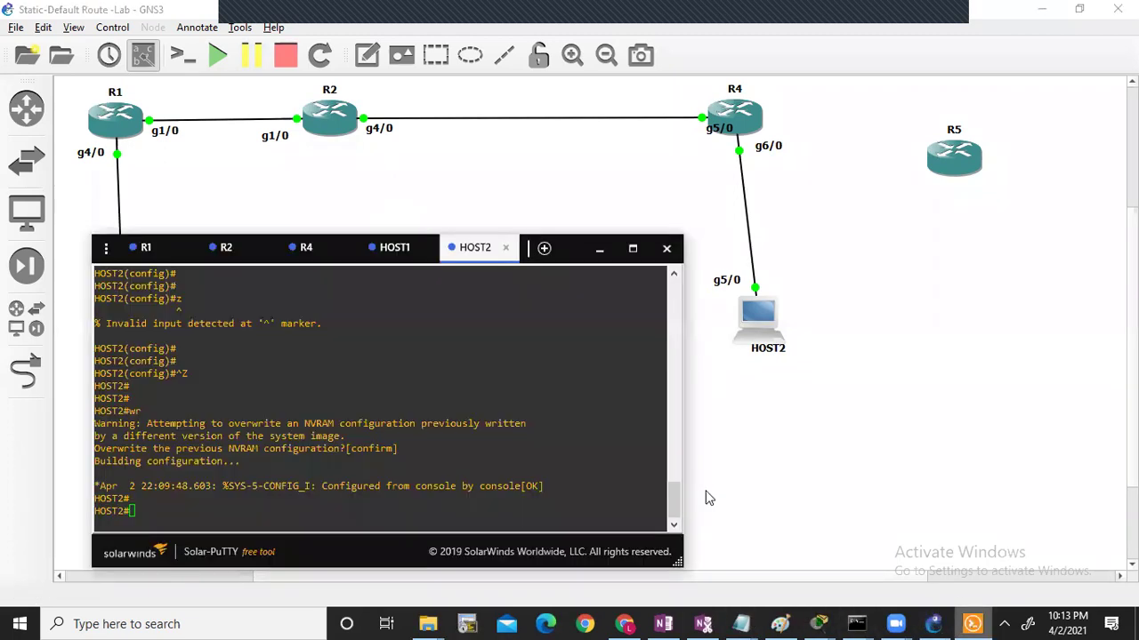
pyautogui.click(146, 248)
pyautogui.moveTo(145, 248); pyautogui.dragTo(460, 212)
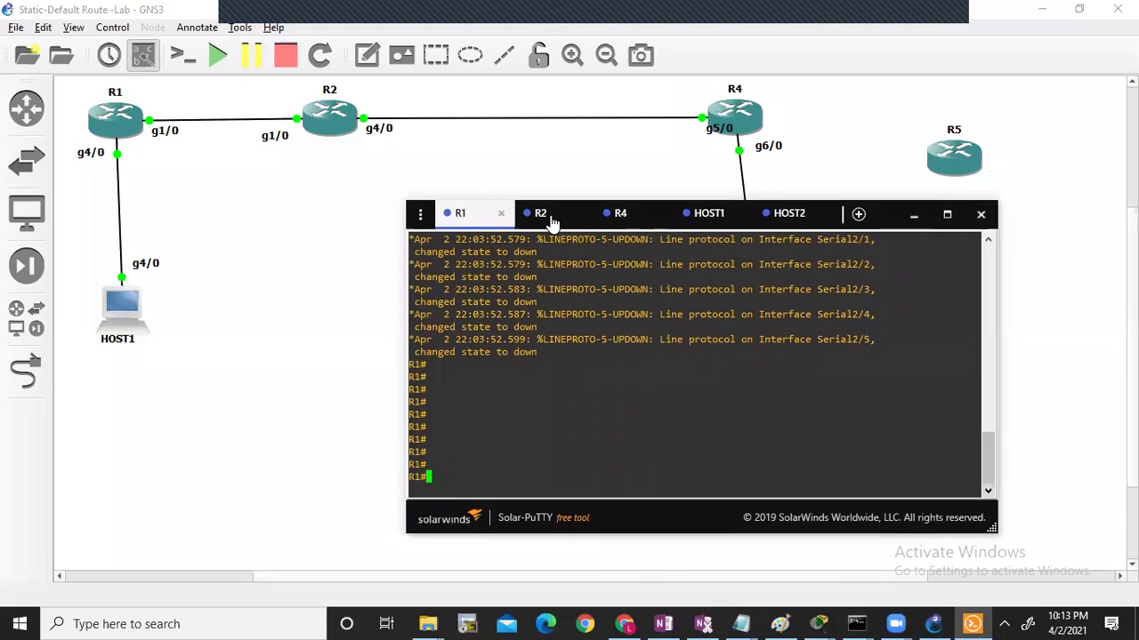
# Step: Enter global configuration mode on R1 and enable interface gi1/0 with "no shutdown"
pyautogui.press('Return')
pyautogui.write('conf')
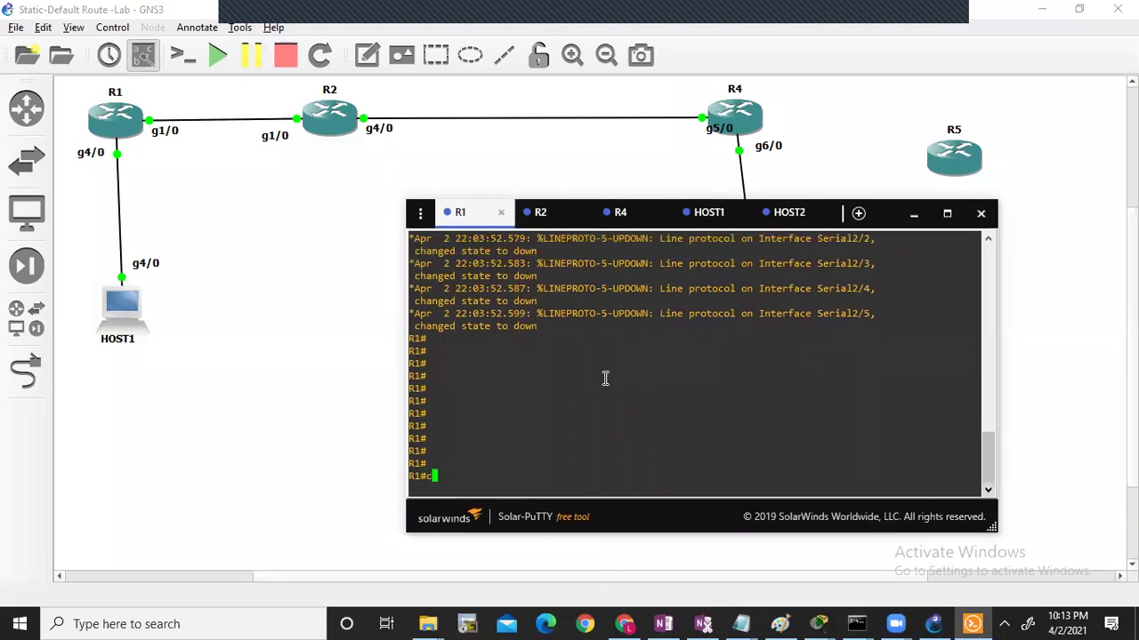
pyautogui.press('Tab')
pyautogui.write('t')
pyautogui.press('Tab')
pyautogui.press('Return')
pyautogui.write('int gi1/0')
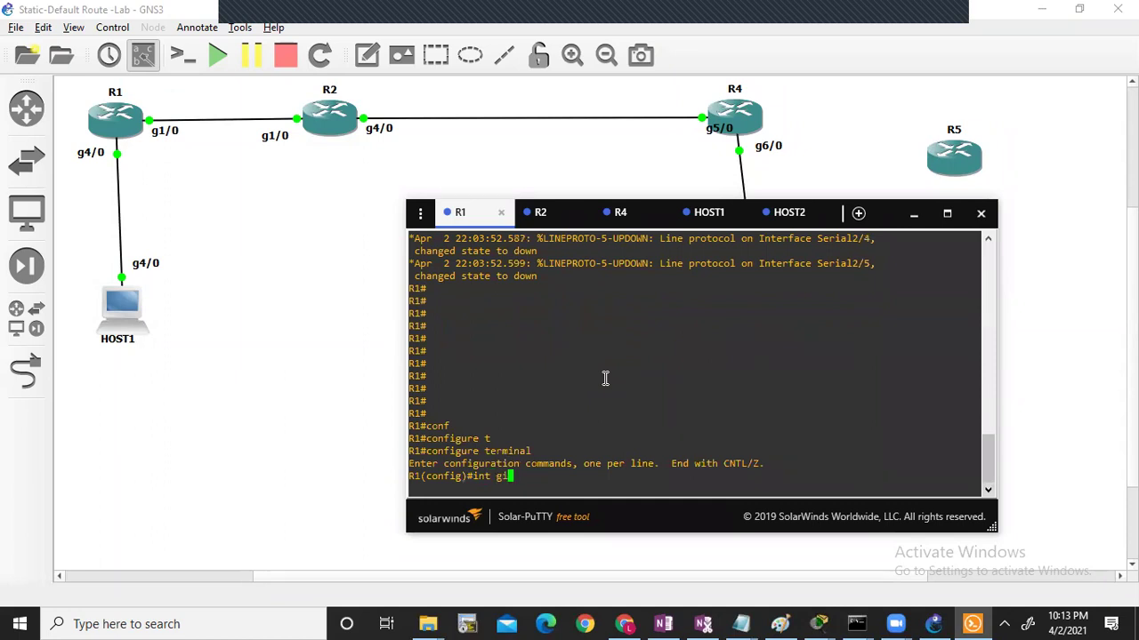
pyautogui.press('Return')
pyautogui.write('no shu')
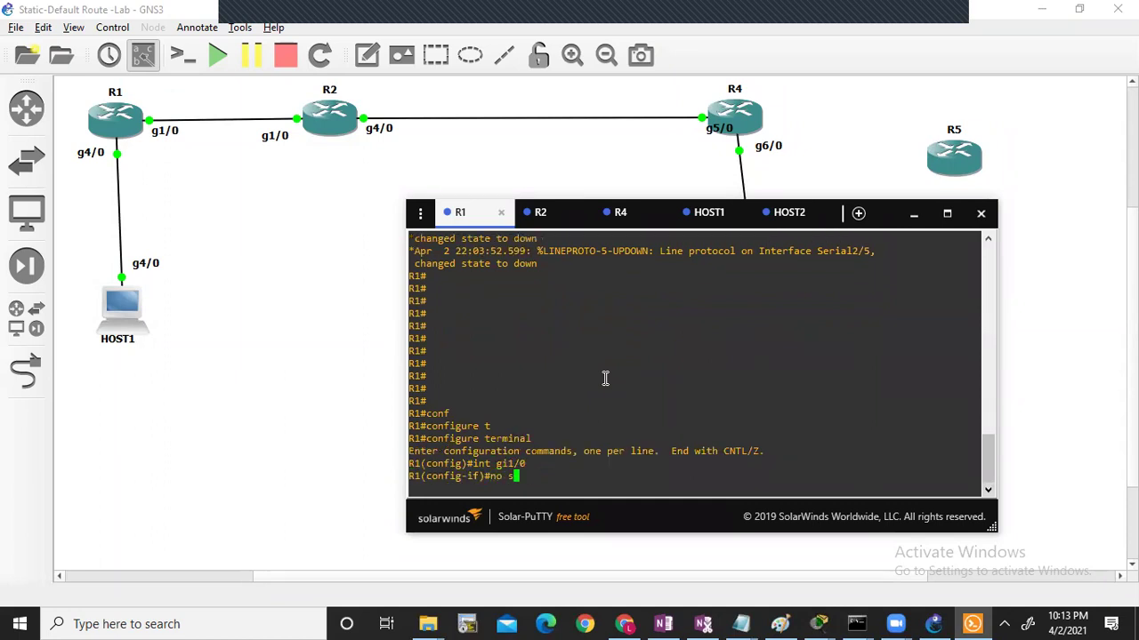
pyautogui.press('Tab')
pyautogui.press('Return')
pyautogui.press('Return')
# Step: Assign 12.1.1.1 255.255.255.0 to R1's gi1/0 interface and issue "no shutdown" again
pyautogui.write('ip 192.')
pyautogui.press('BackSpace')
pyautogui.press('BackSpace')
pyautogui.press('BackSpace')
pyautogui.press('BackSpace')
pyautogui.write('add 12')
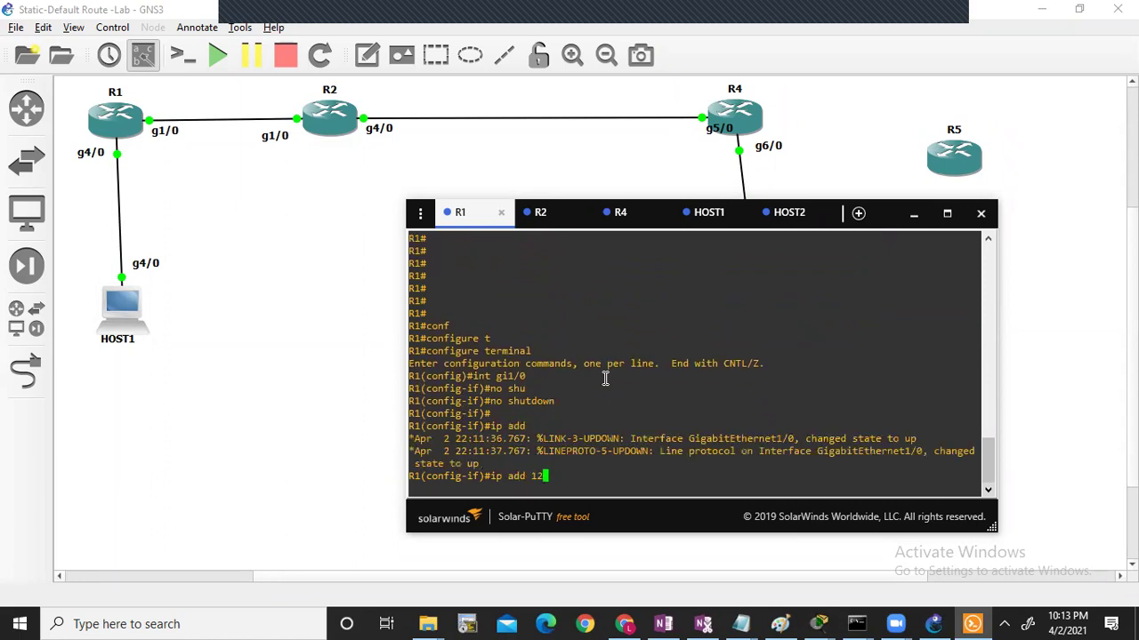
pyautogui.write('.1.1.1 255.255.255.0')
pyautogui.press('Return')
pyautogui.write('no sh')
pyautogui.press('Tab')
pyautogui.press('Return')
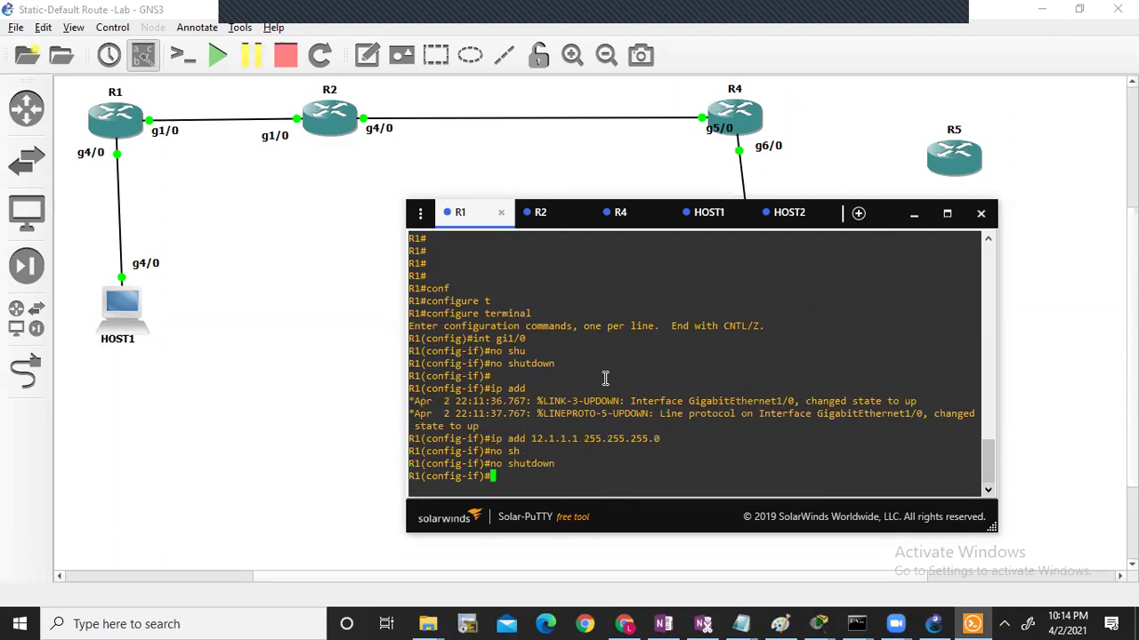
# Step: Select interface gi4/0 on R1 and enable it with "no shutdown"
pyautogui.write('int gi4/0')
pyautogui.press('Return')
pyautogui.write('no shu')
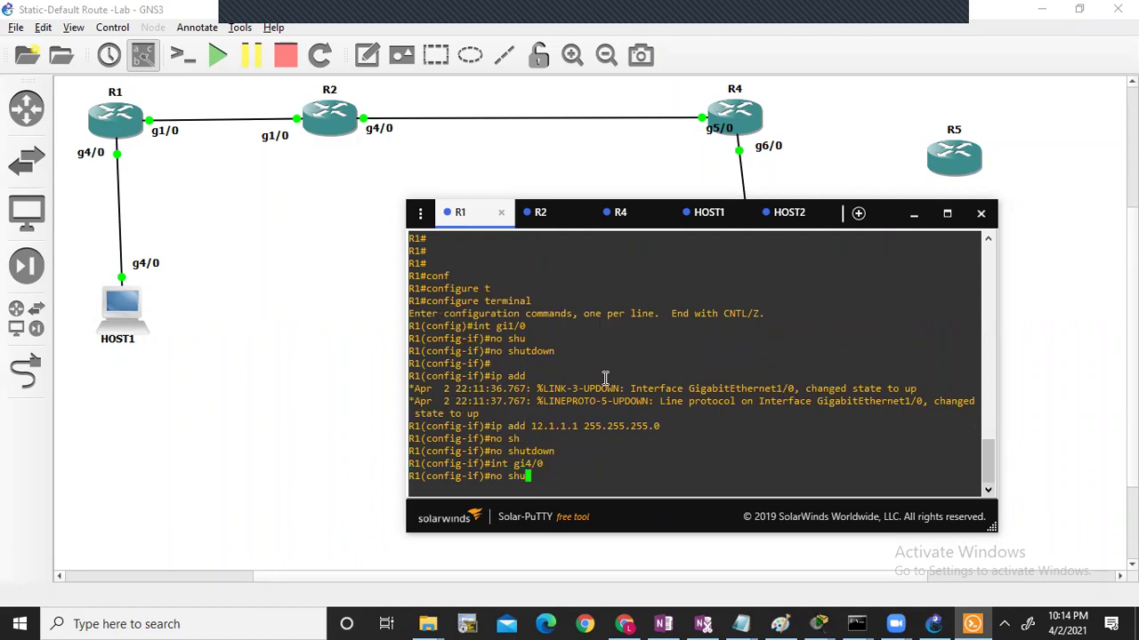
pyautogui.press('Tab')
pyautogui.press('Return')
# Step: Assign 10.1.1.100 255.255.255.0 to R1's gi4/0 interface and reissue "no shutdown"
pyautogui.write('io')
pyautogui.press('BackSpace')
pyautogui.write('p add 10')
pyautogui.write('.1.1.100')
pyautogui.write(' 255.255.2')
pyautogui.write('55.255.0')
pyautogui.press('Return')
pyautogui.write('no shu')
pyautogui.press('Tab')
pyautogui.press('Return')
# Step: Return R1 to privileged EXEC mode and switch to R2's console
pyautogui.press('Return')
pyautogui.hotkey('ctrl', 'z')
pyautogui.press('Return')
pyautogui.press('Return')
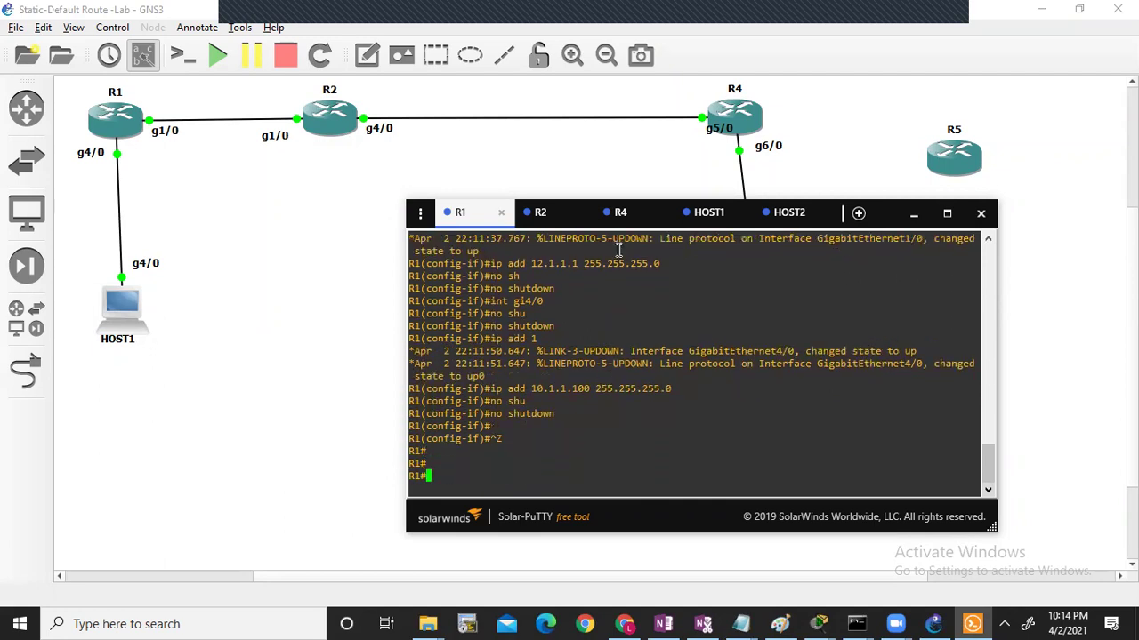
pyautogui.click(540, 212)
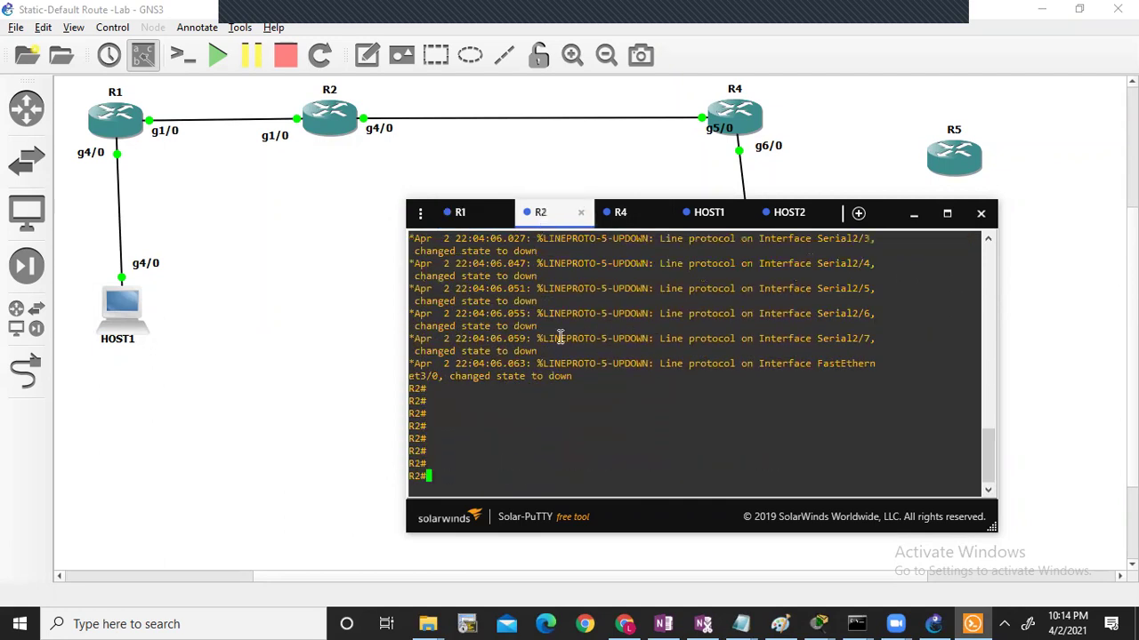
# Step: Enter global configuration mode on router R2
pyautogui.press('Return')
pyautogui.press('Return')
pyautogui.write('configure t')
pyautogui.press('Tab')
pyautogui.write('t')
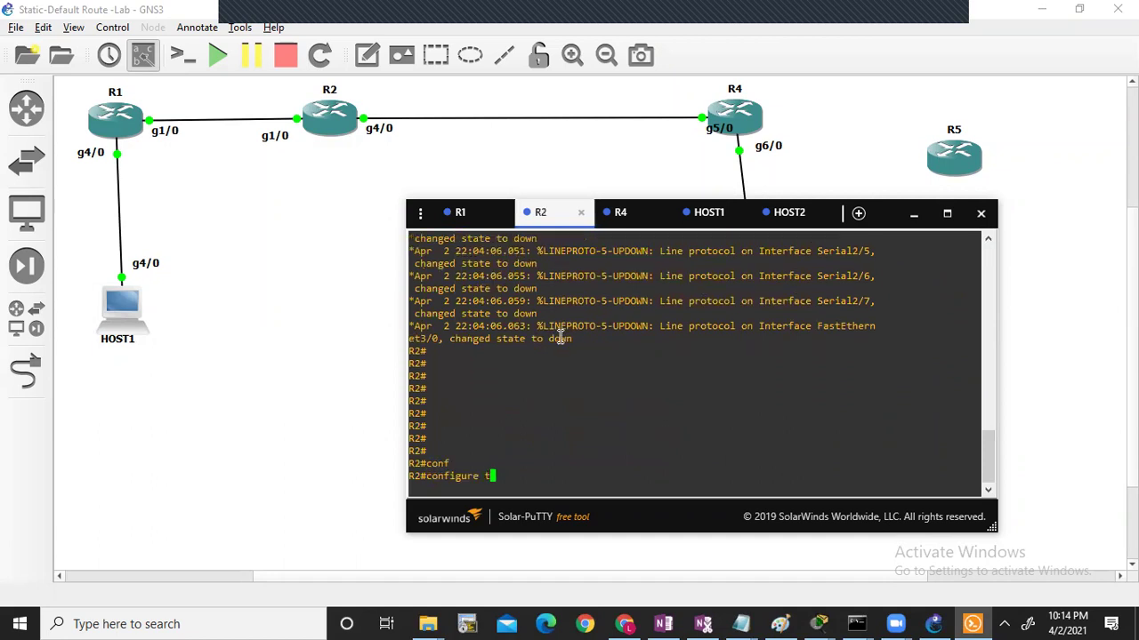
pyautogui.press('Tab')
pyautogui.press('Return')
# Step: Open interface GigabitEthernet 1/0 on R2 and enable it with no shutdown
pyautogui.write('int ')
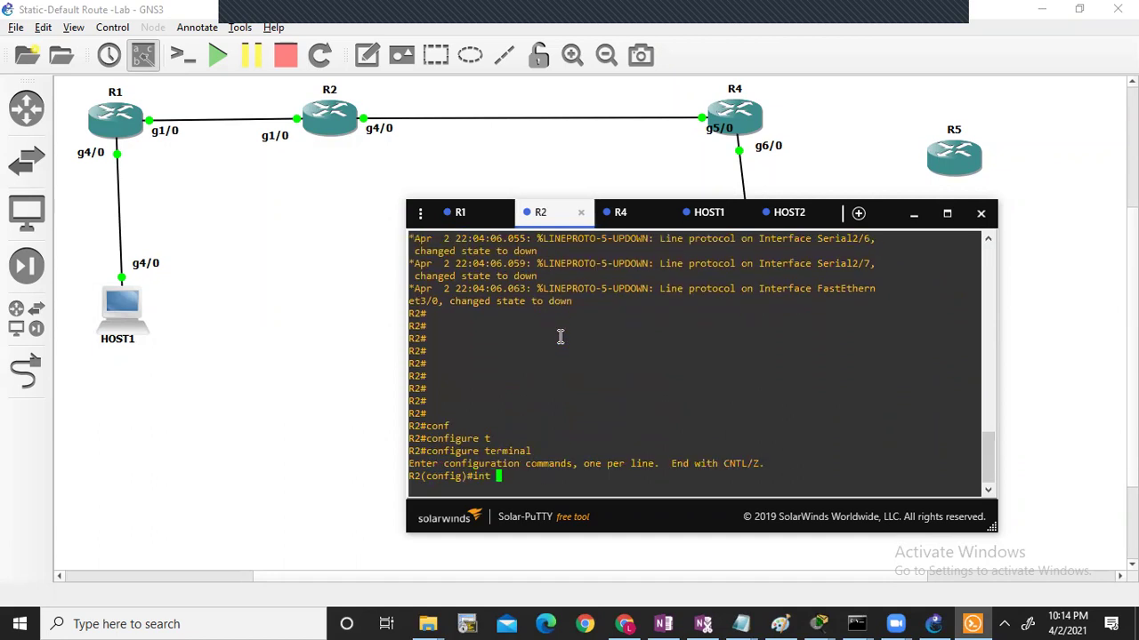
pyautogui.write('gi')
pyautogui.press('Tab')
pyautogui.write('1/0')
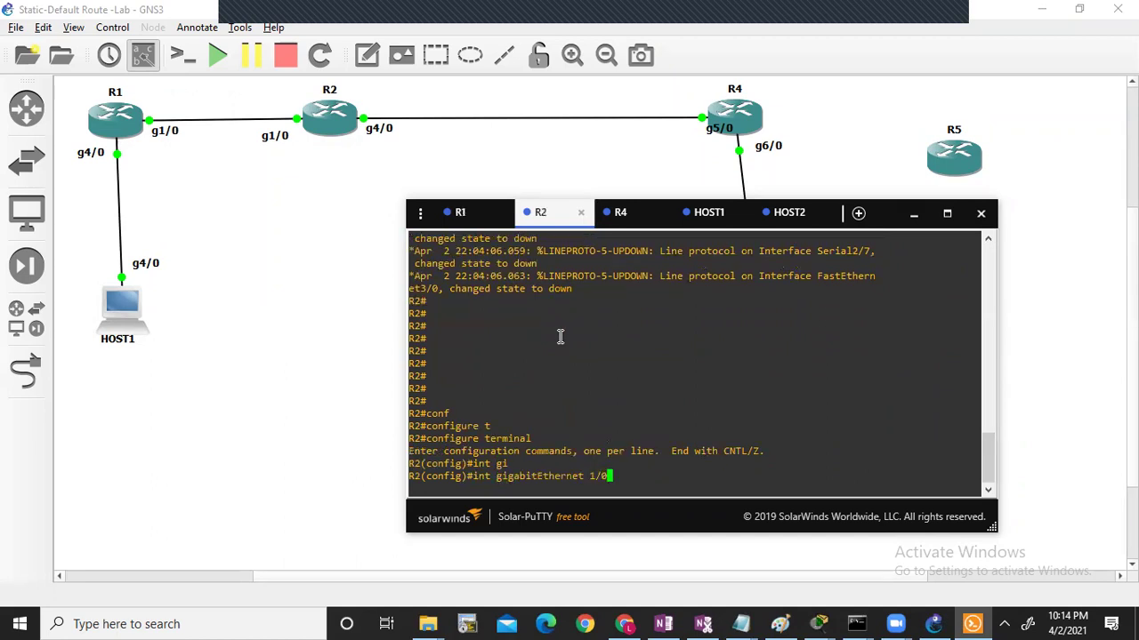
pyautogui.press('Return')
pyautogui.write('no shu')
pyautogui.press('Tab')
pyautogui.press('Return')
pyautogui.press('Return')
# Step: Assign IP address 12.1.1.2 with mask 255.255.255.0 to R2's GigabitEthernet 1/0 and issue no shutdown
pyautogui.write('ip add 12.')
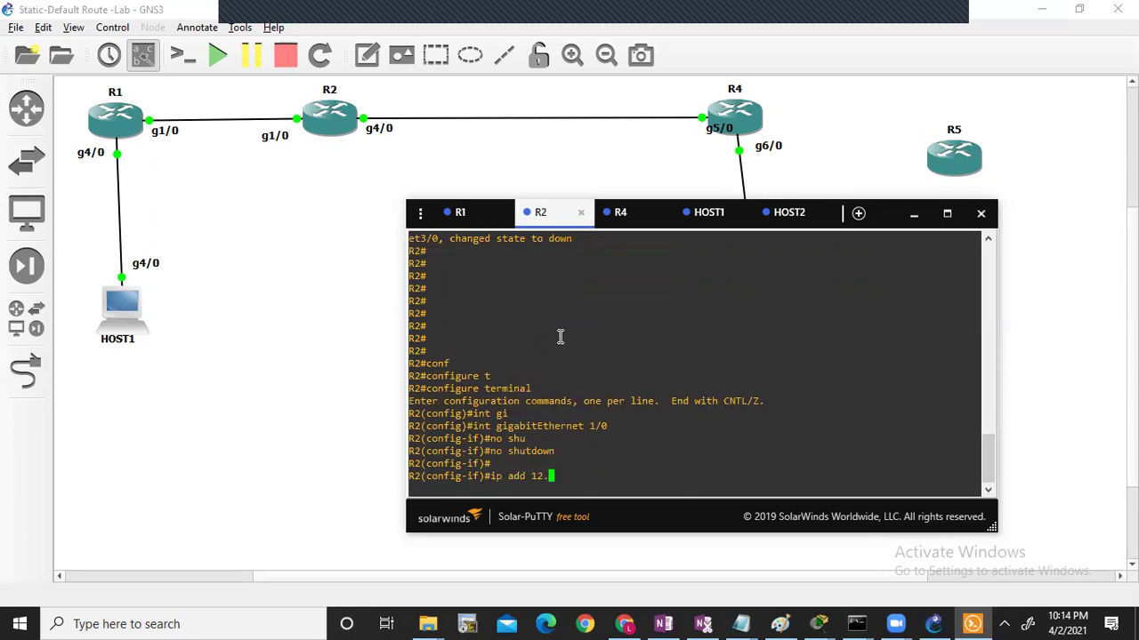
pyautogui.write('1.1.2 255.')
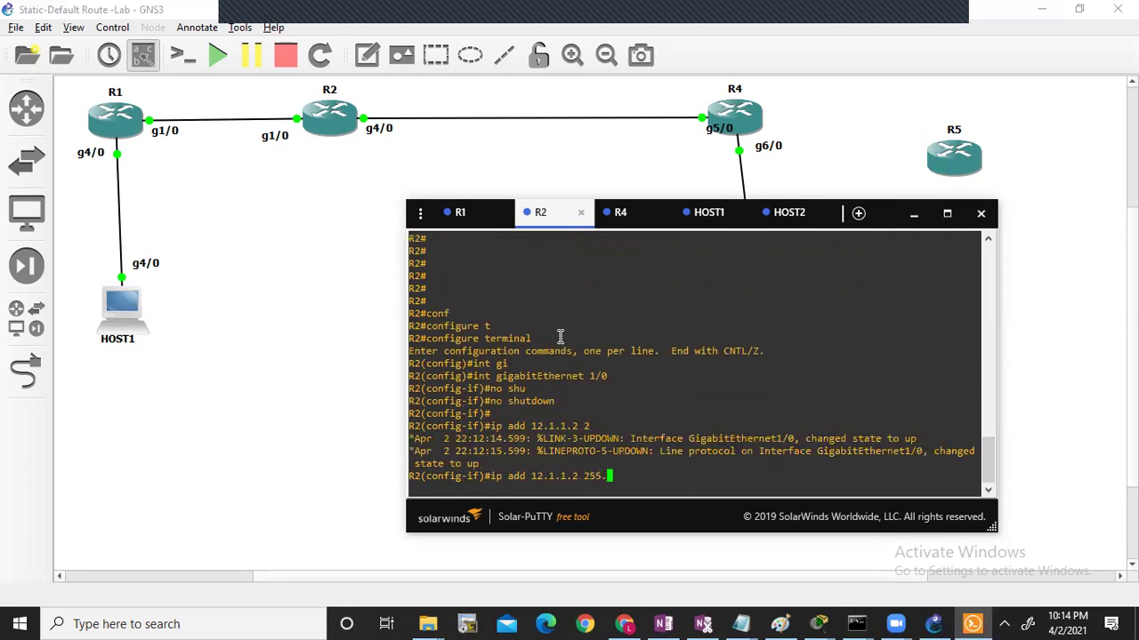
pyautogui.write('255.255.0')
pyautogui.press('Return')
pyautogui.write('no sh')
pyautogui.press('Tab')
pyautogui.press('Return')
# Step: Assign 23.1.1.2 255.255.255.0 to R2's GigabitEthernet 4/0, enable the interface and leave configuration mode
pyautogui.write('int gi4/0')
pyautogui.press('Return')
pyautogui.write('ip add')
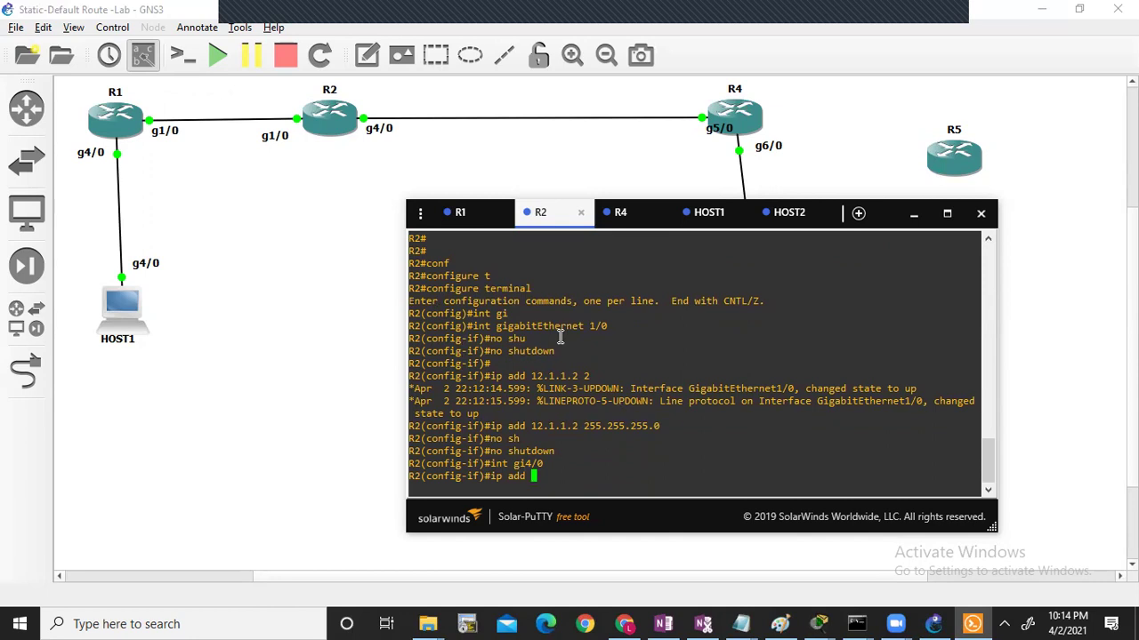
pyautogui.write('23.1.1.2 255.255.255.0')
pyautogui.press('Return')
pyautogui.write('no shu')
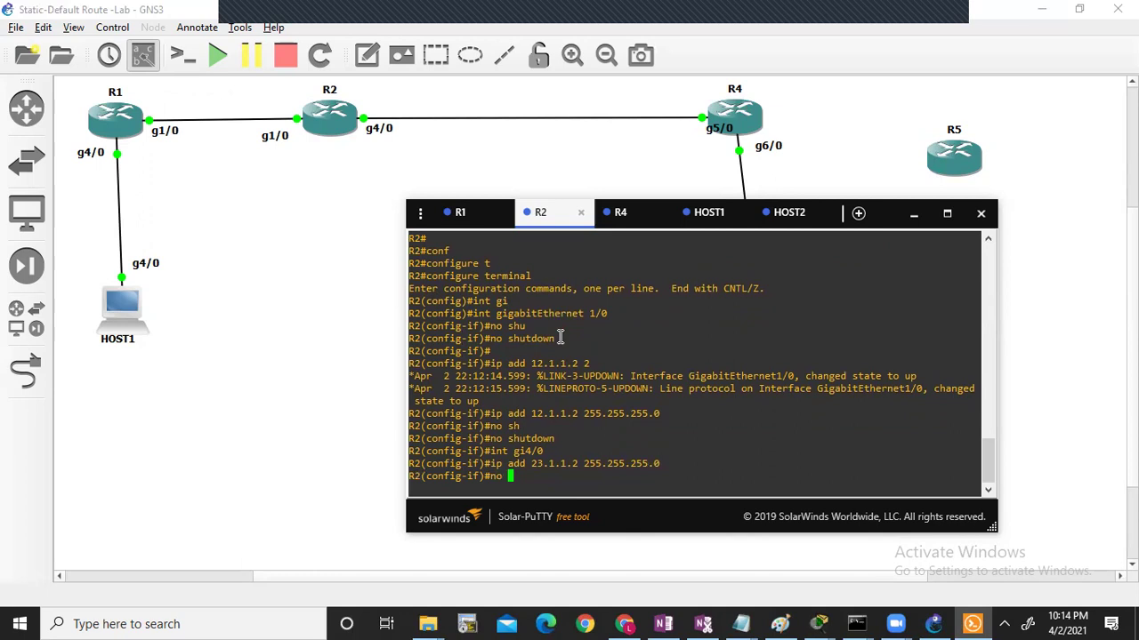
pyautogui.press('Tab')
pyautogui.press('Return')
pyautogui.press('Return')
pyautogui.hotkey('ctrl', 'z')
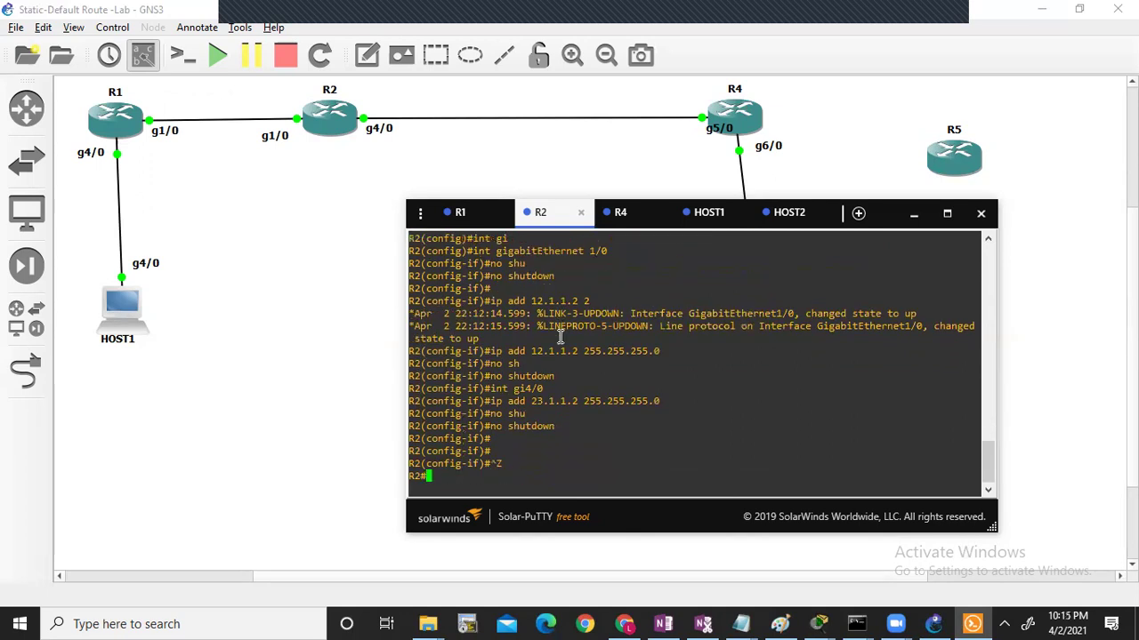
# Step: Save R2's running configuration with wr, accepting the overwrite of the previous NVRAM configuration
pyautogui.press('Return')
pyautogui.press('Return')
pyautogui.press('Return')
pyautogui.write('wr')
pyautogui.press('Return')
pyautogui.press('Return')
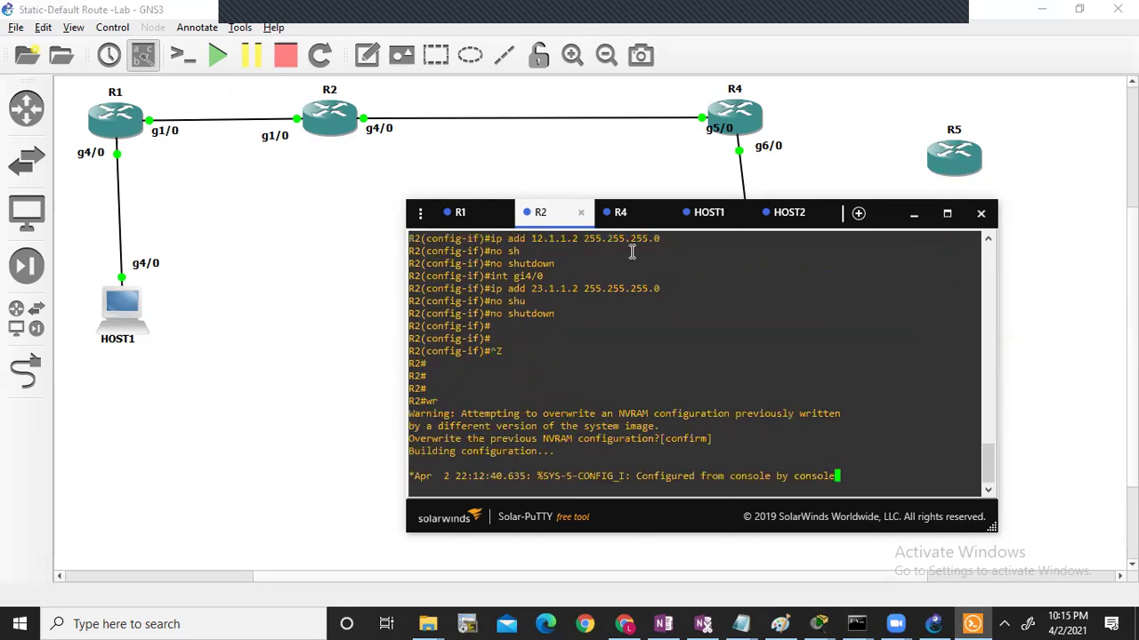
# Step: Enter global configuration mode on router R4 and open interface GigabitEthernet 5/0
pyautogui.click(621, 214)
pyautogui.write('conf')
pyautogui.press('Tab')
pyautogui.write('t')
pyautogui.press('Tab')
pyautogui.press('Return')
pyautogui.write('int gi')
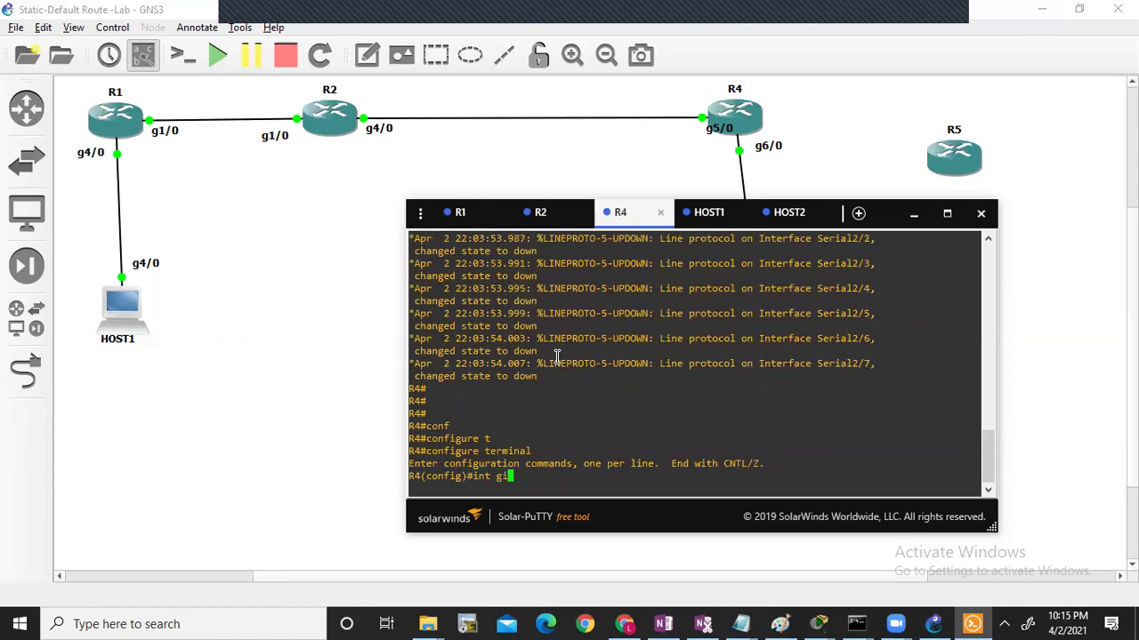
pyautogui.write('5/0')
pyautogui.press('Return')
# Step: Check the addresses configured on R2, assign 23.1.1.5 255.255.255.0 to R4's GigabitEthernet 5/0 and enable the interface
pyautogui.write('ip add')
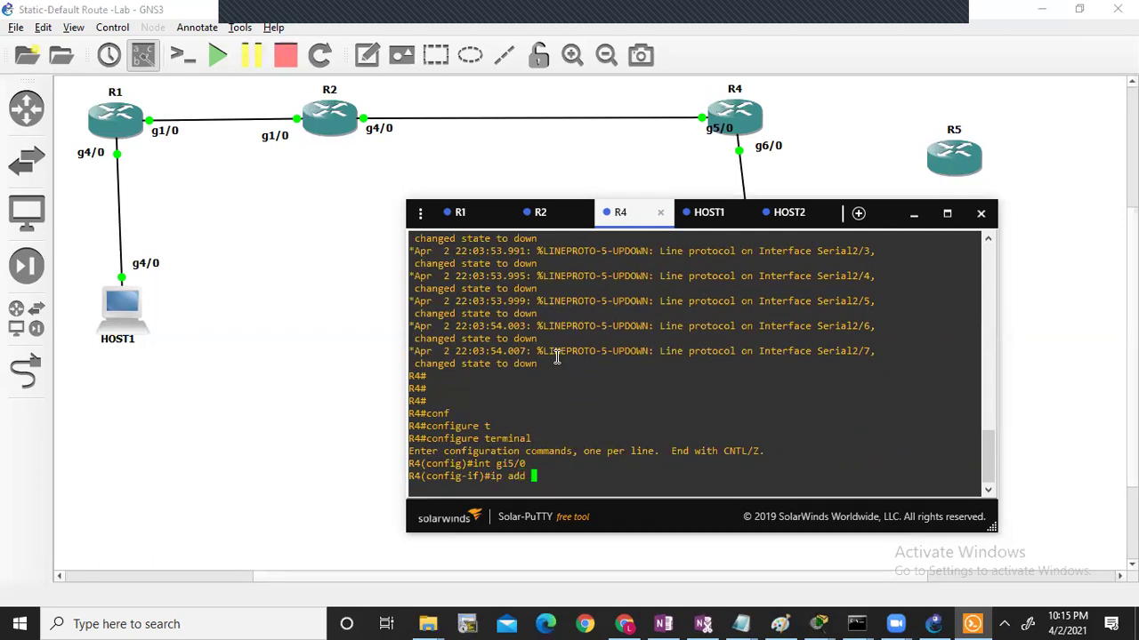
pyautogui.click(538, 224)
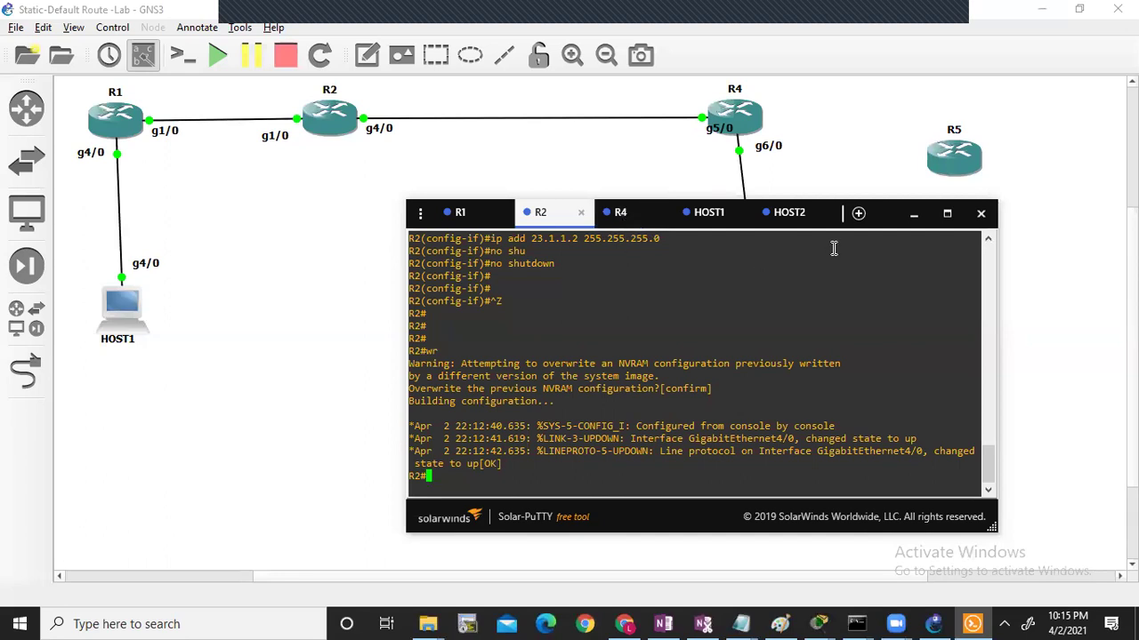
pyautogui.click(988, 241)
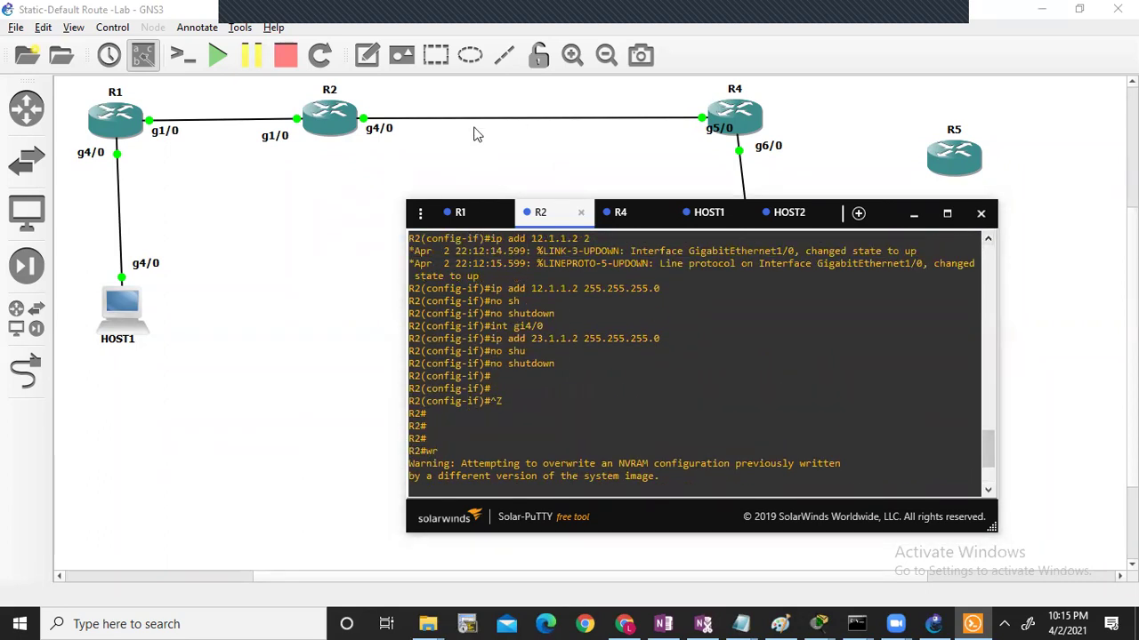
pyautogui.click(620, 212)
pyautogui.write('23.1.1.')
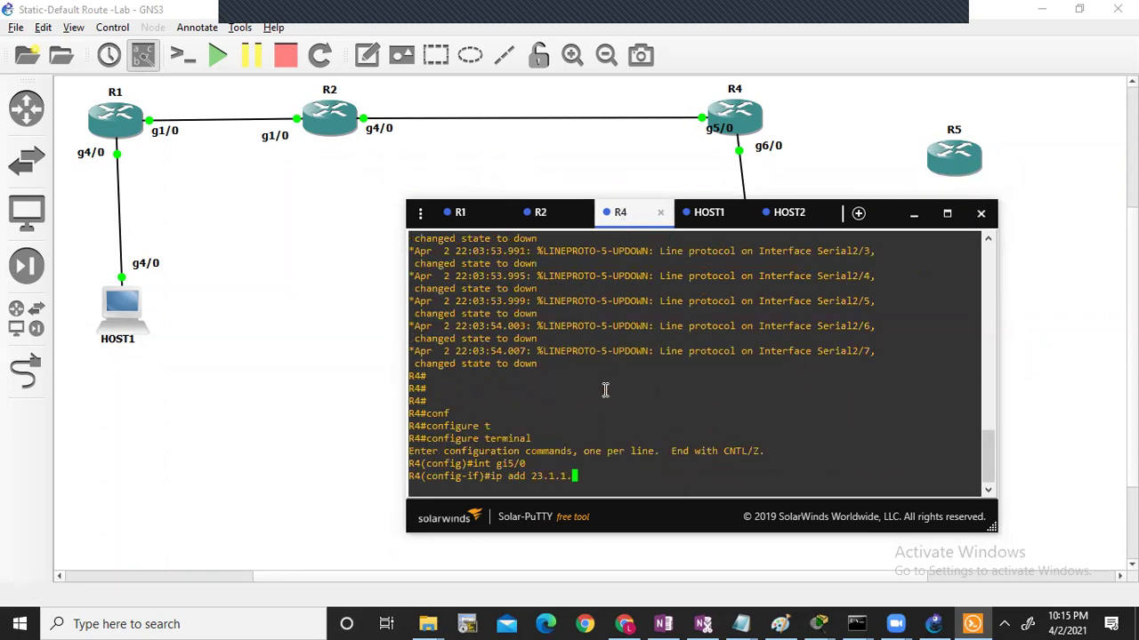
pyautogui.write('5 255.255.255.0')
pyautogui.press('Return')
pyautogui.write('no shu')
pyautogui.press('Tab')
pyautogui.press('Return')
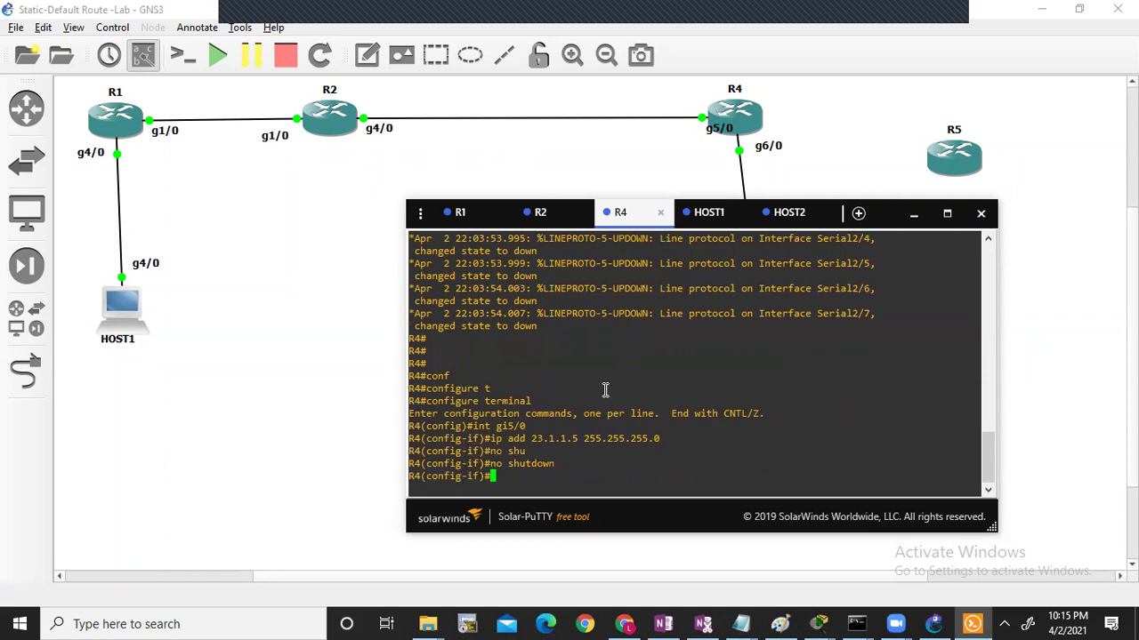
# Step: Assign 40.1.1.10 255.255.255.0 to R4's GigabitEthernet 6/0, enable the interface and leave configuration mode
pyautogui.write('int gi6/0')
pyautogui.press('Return')
pyautogui.write('ip ad')
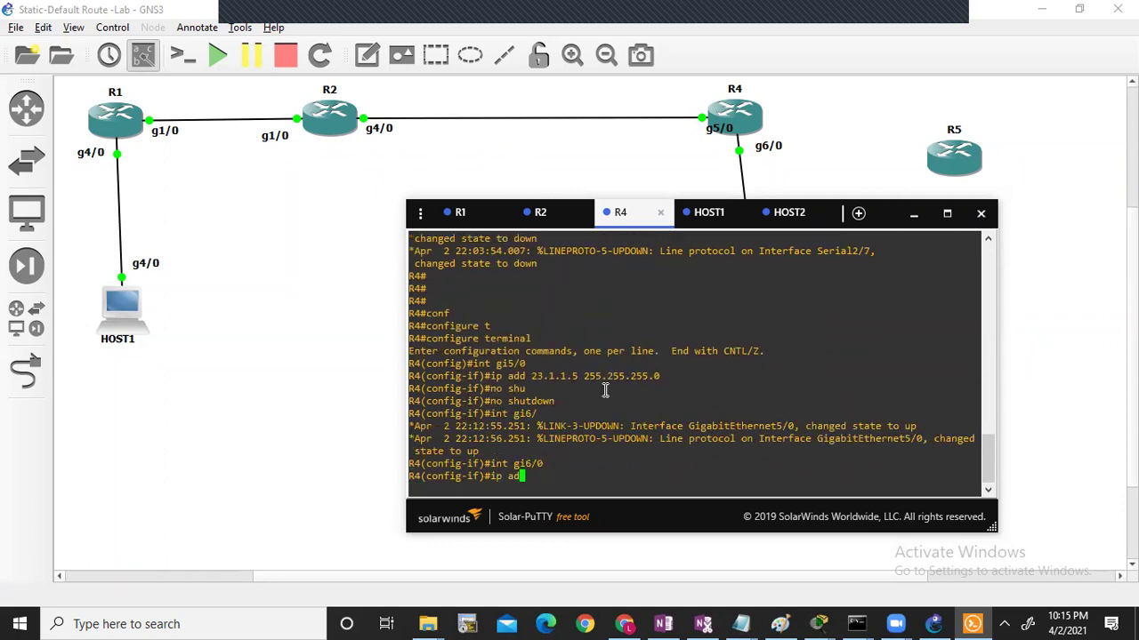
pyautogui.write('d 40.1.1.10 255.255.255.0')
pyautogui.press('Return')
pyautogui.write('no shu')
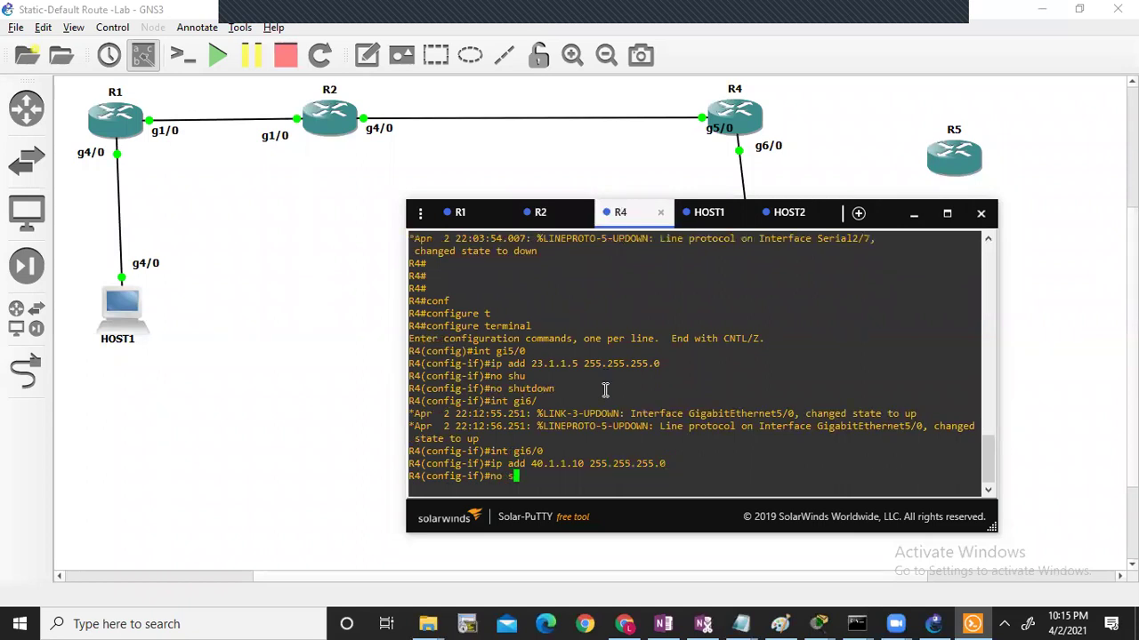
pyautogui.press('Tab')
pyautogui.press('Return')
pyautogui.press('Return')
pyautogui.press('Return')
pyautogui.hotkey('ctrl', 'z')
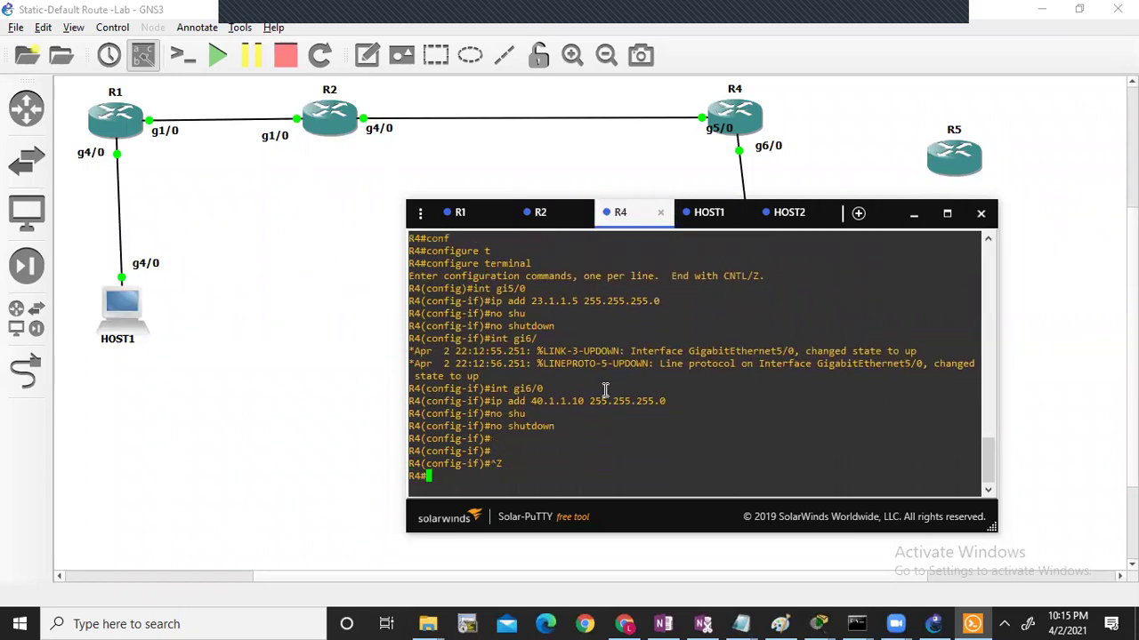
# Step: Save R4's running configuration with wr, accepting the overwrite of the previous NVRAM configuration
pyautogui.press('Return')
pyautogui.press('Return')
pyautogui.press('Return')
pyautogui.press('Return')
pyautogui.press('Return')
pyautogui.press('Return')
pyautogui.write('wr')
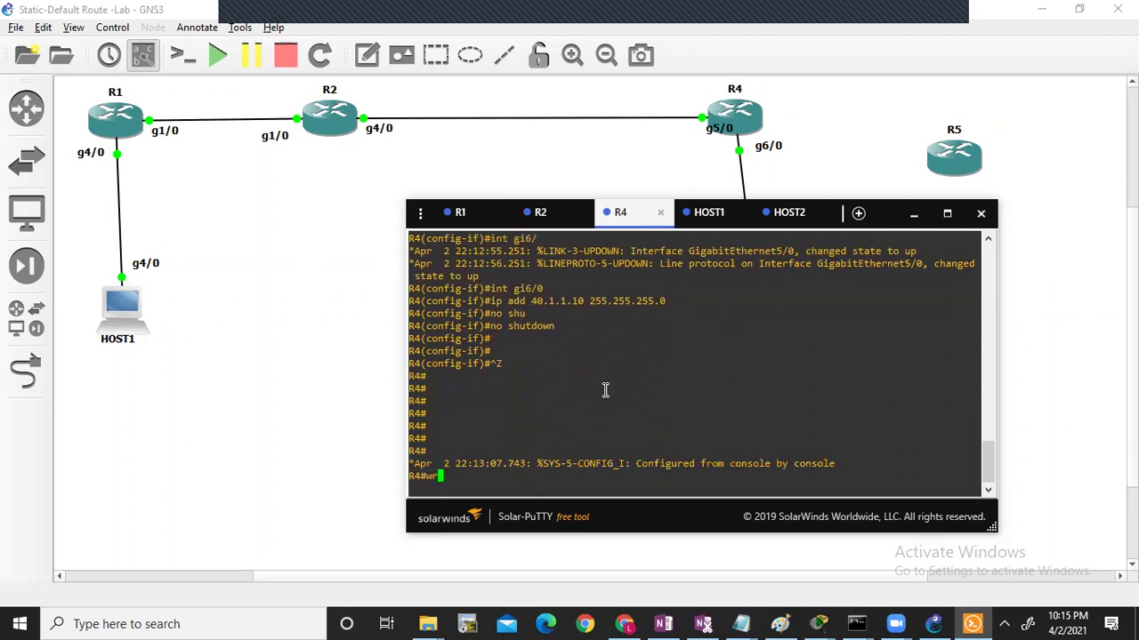
pyautogui.press('Return')
pyautogui.press('Return')
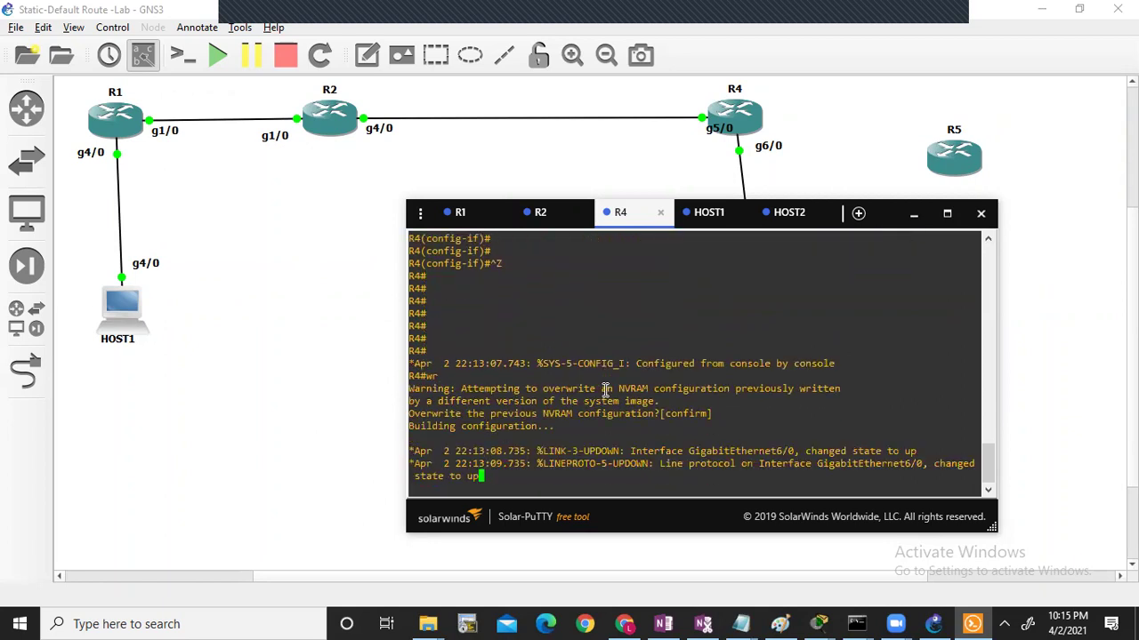
# Step: Save R4's running configuration a second time with wr
pyautogui.press('Return')
pyautogui.press('Return')
pyautogui.press('Return')
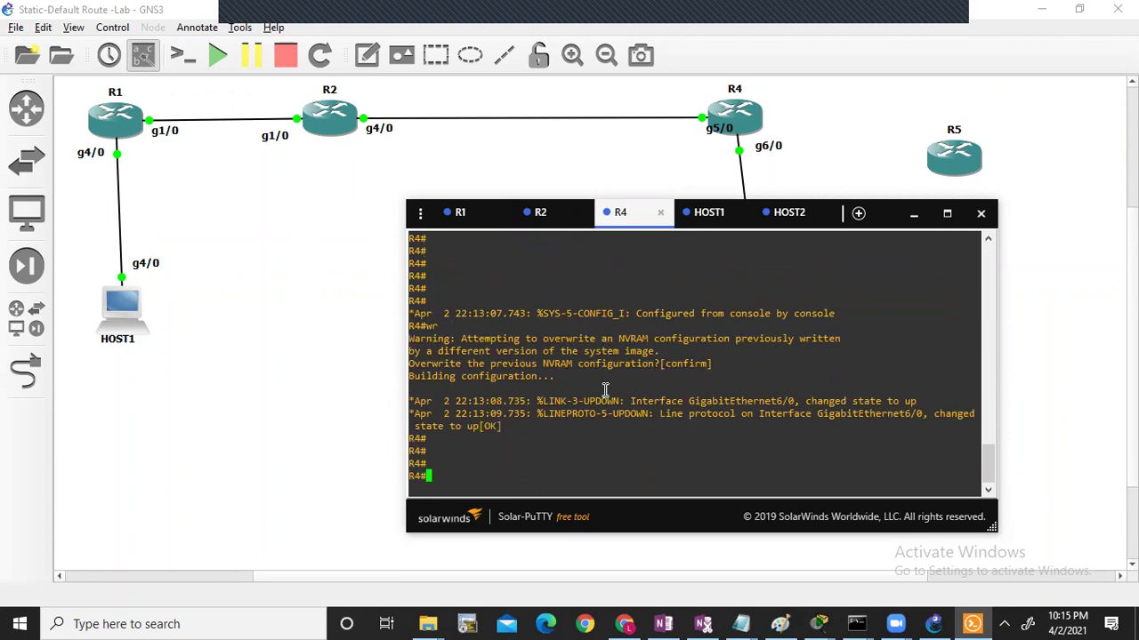
pyautogui.press('Return')
pyautogui.press('Return')
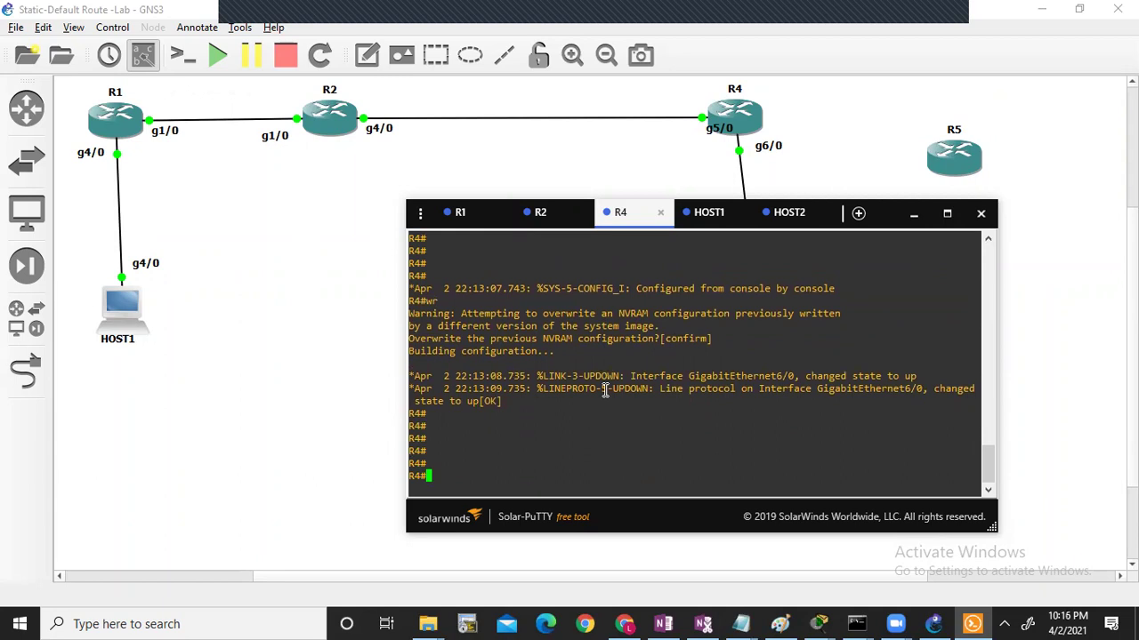
pyautogui.write('wr')
pyautogui.press('Return')
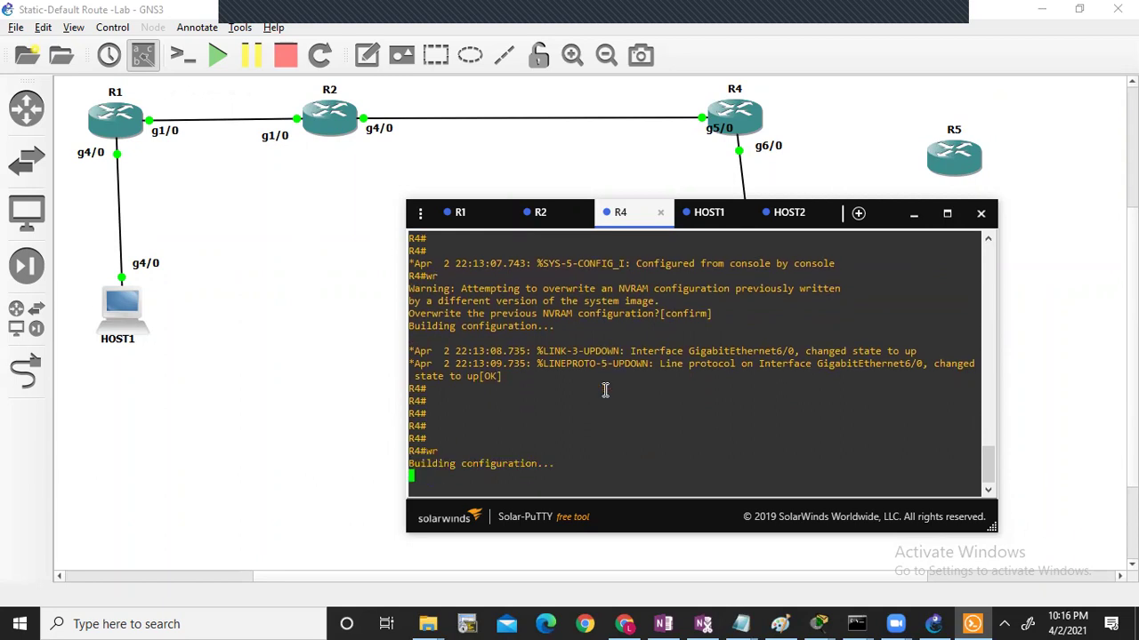
# Step: Display R1's brief IP interface summary and check the addresses of GigabitEthernet 1/0 and GigabitEthernet 4/0
pyautogui.click(461, 222)
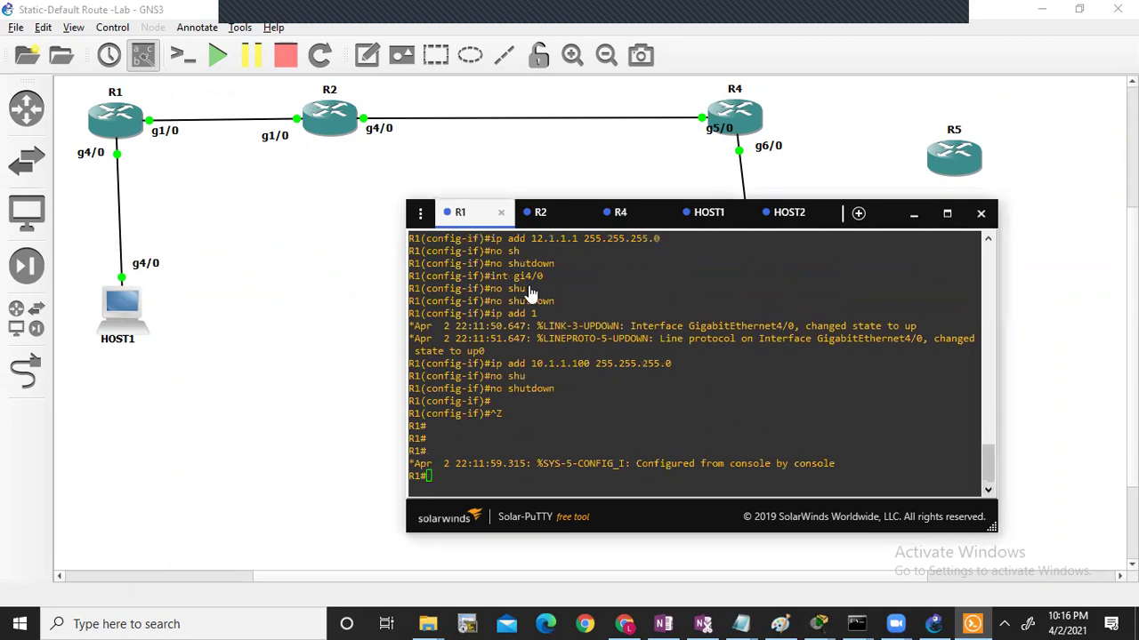
pyautogui.moveTo(459, 218); pyautogui.dragTo(335, 210)
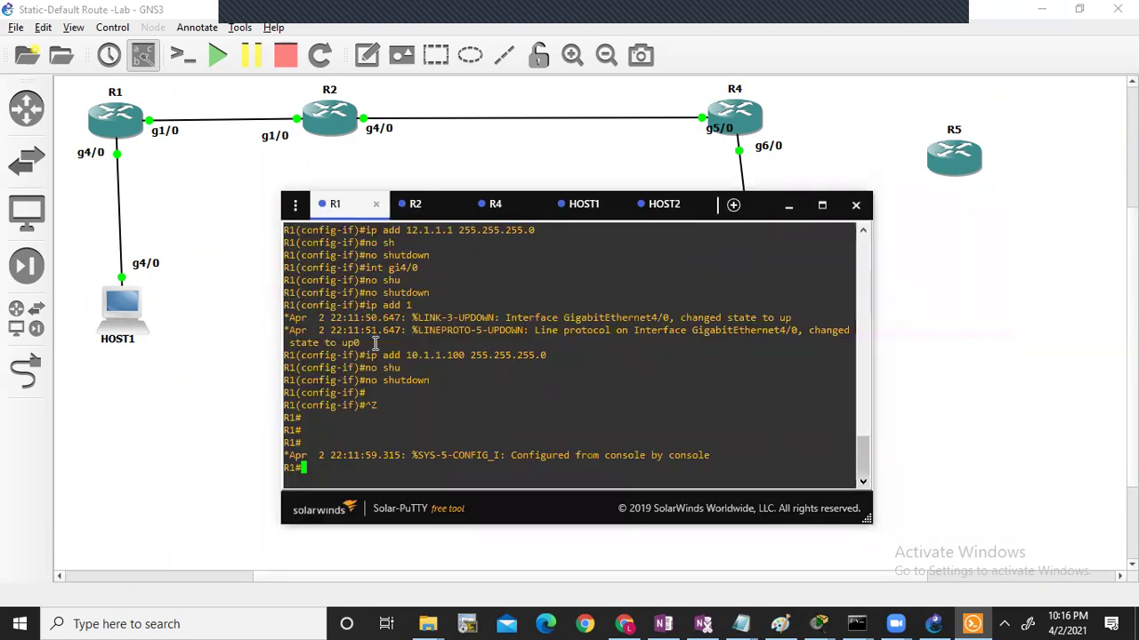
pyautogui.press('Return')
pyautogui.press('Return')
pyautogui.write('sh')
pyautogui.press('Tab')
pyautogui.write('ip in')
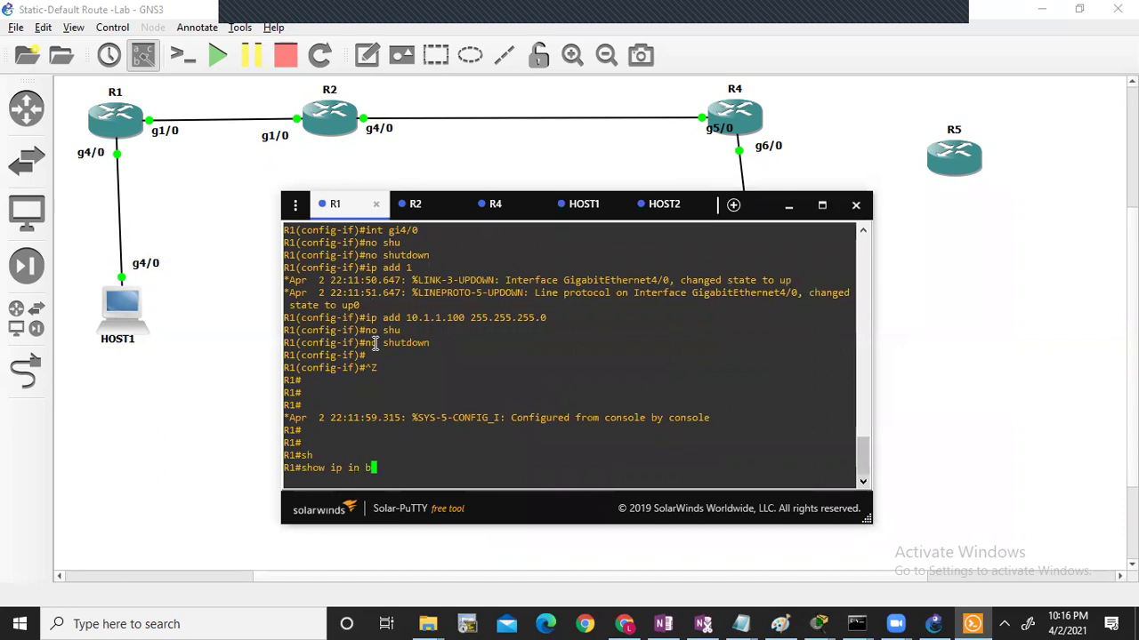
pyautogui.write('t b')
pyautogui.press('Return')
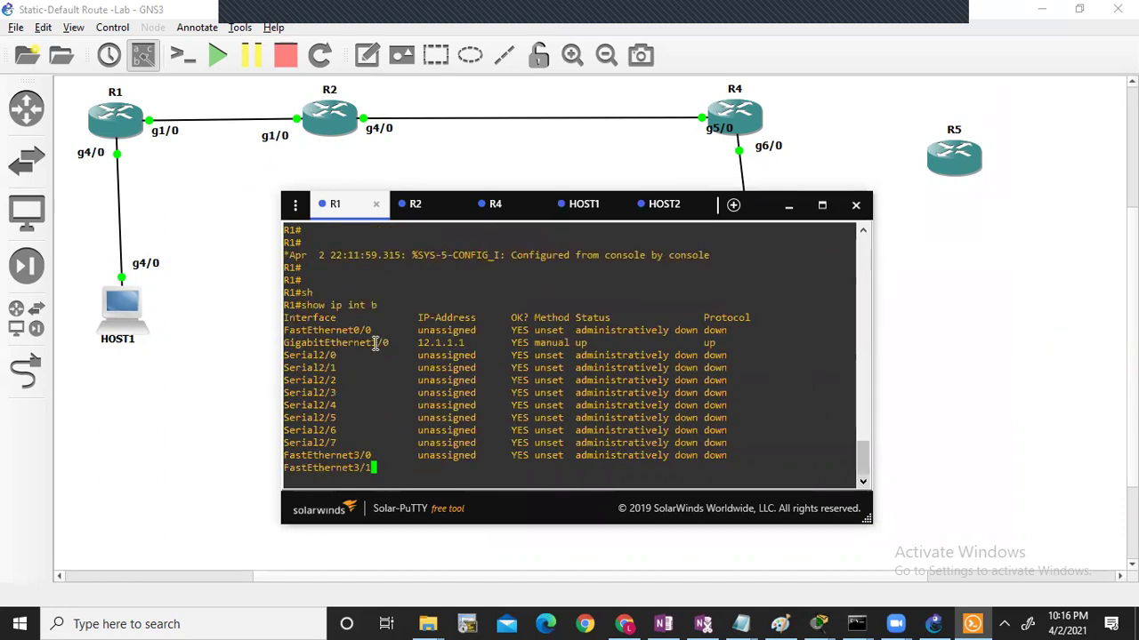
pyautogui.doubleClick(457, 291)
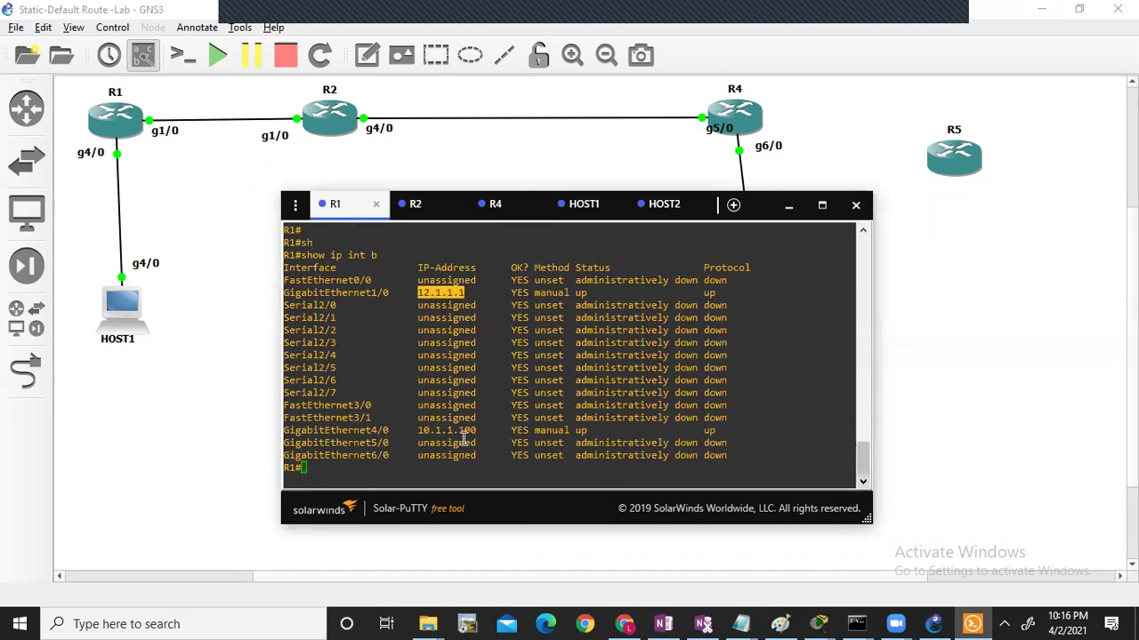
pyautogui.doubleClick(453, 442)
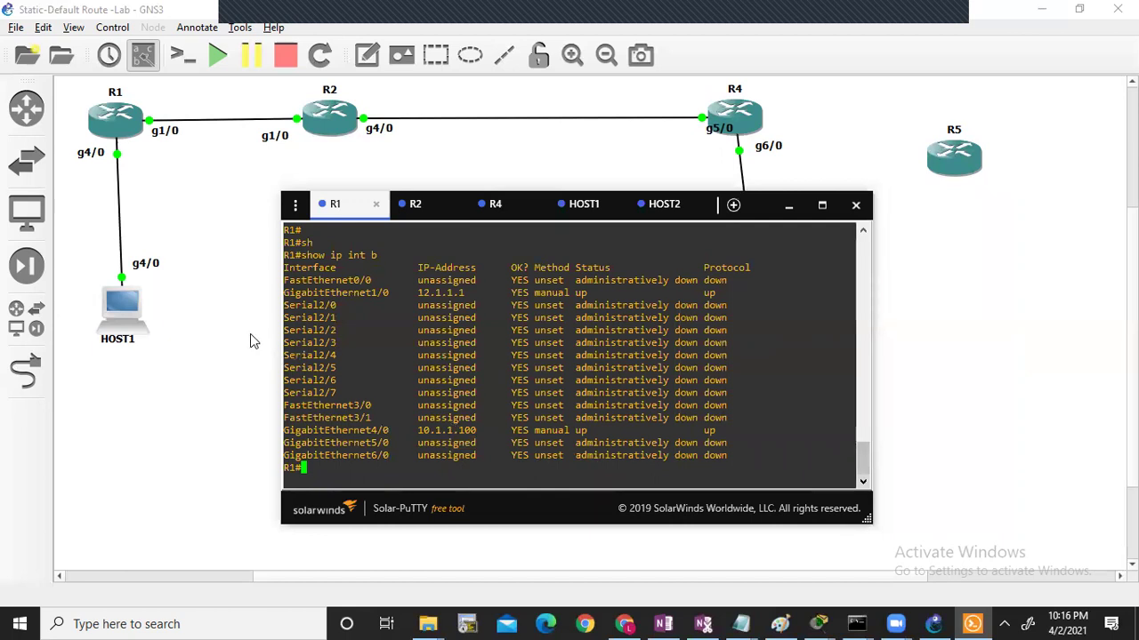
# Step: Check HOST1's link in the topology, and ping its default gateway 10.1.1.100 from the HOST1 console
pyautogui.click(205, 378)
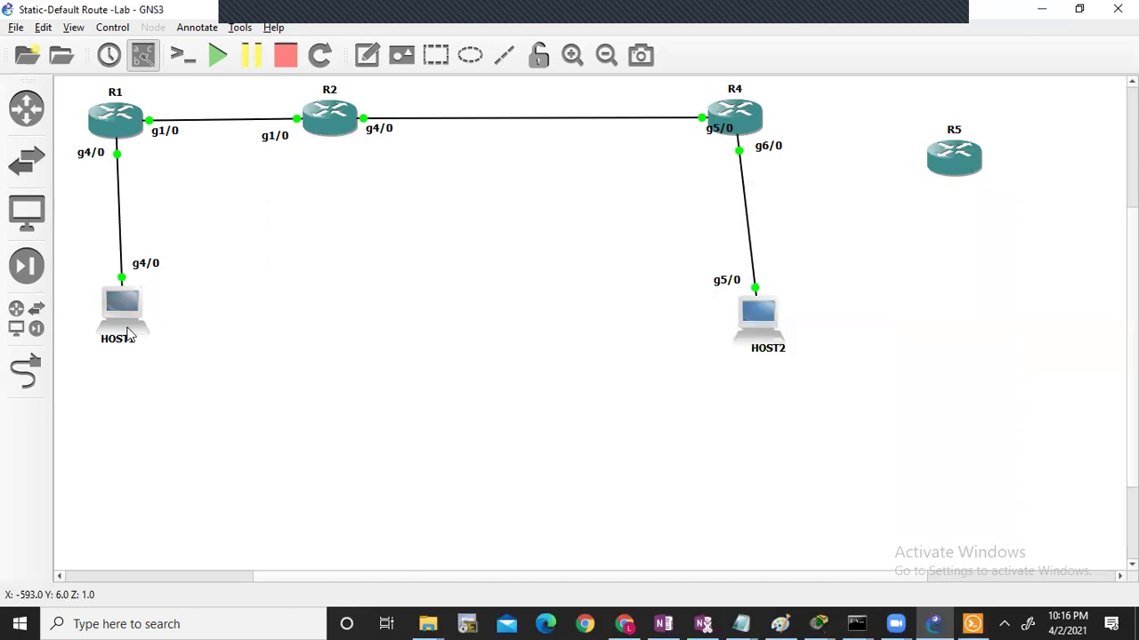
pyautogui.moveTo(975, 623)
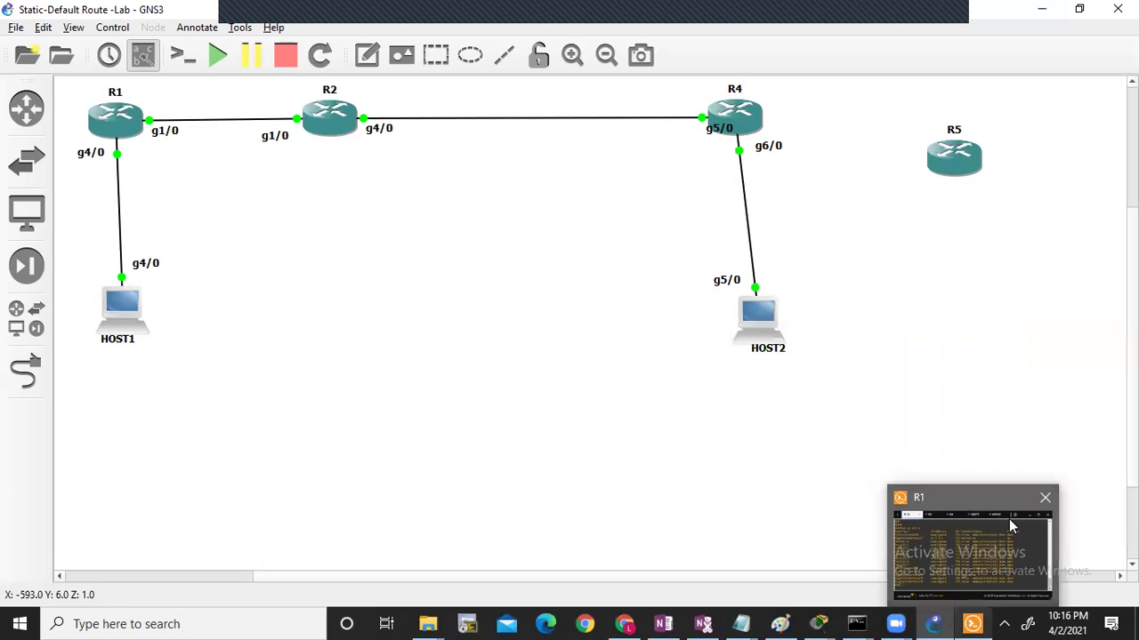
pyautogui.click(1009, 526)
pyautogui.click(584, 213)
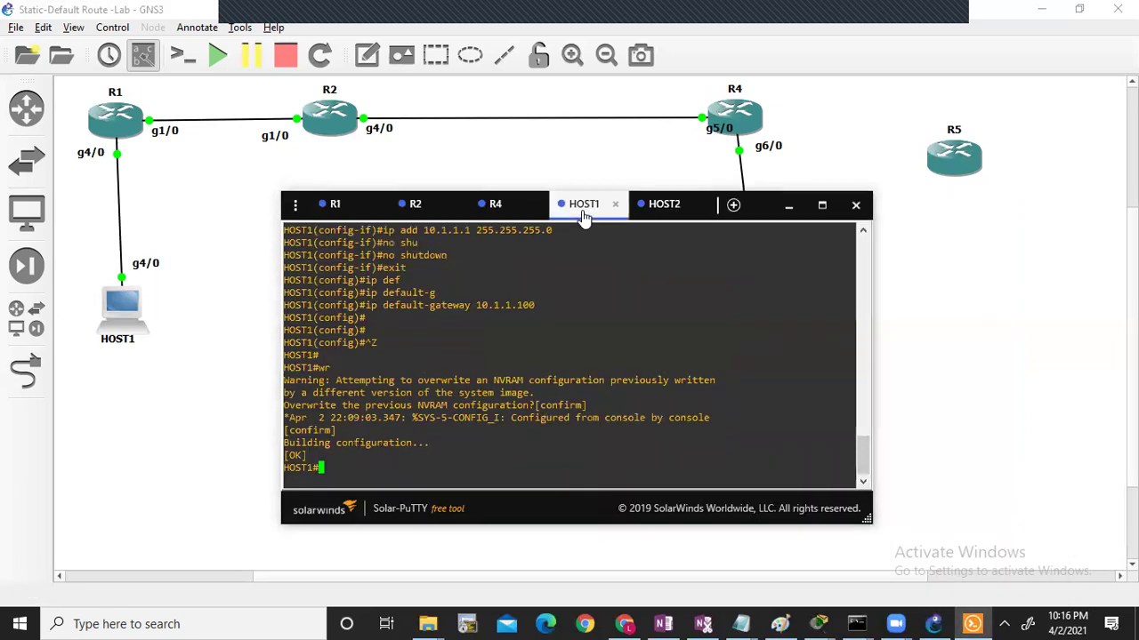
pyautogui.write('ping 10.1.1.1')
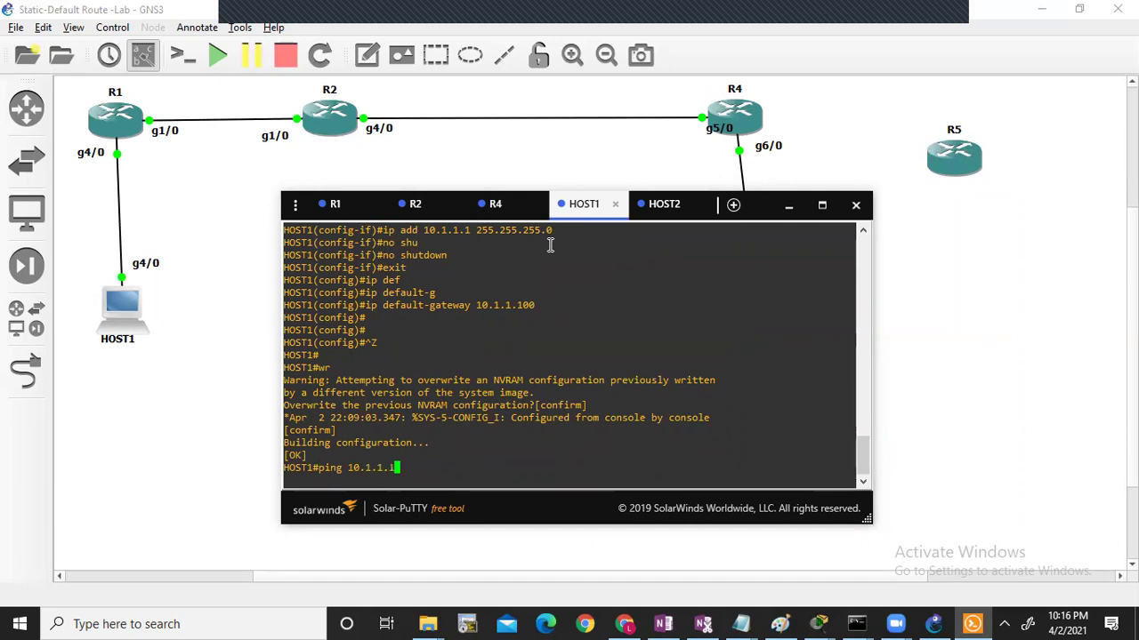
pyautogui.write('00')
pyautogui.press('Return')
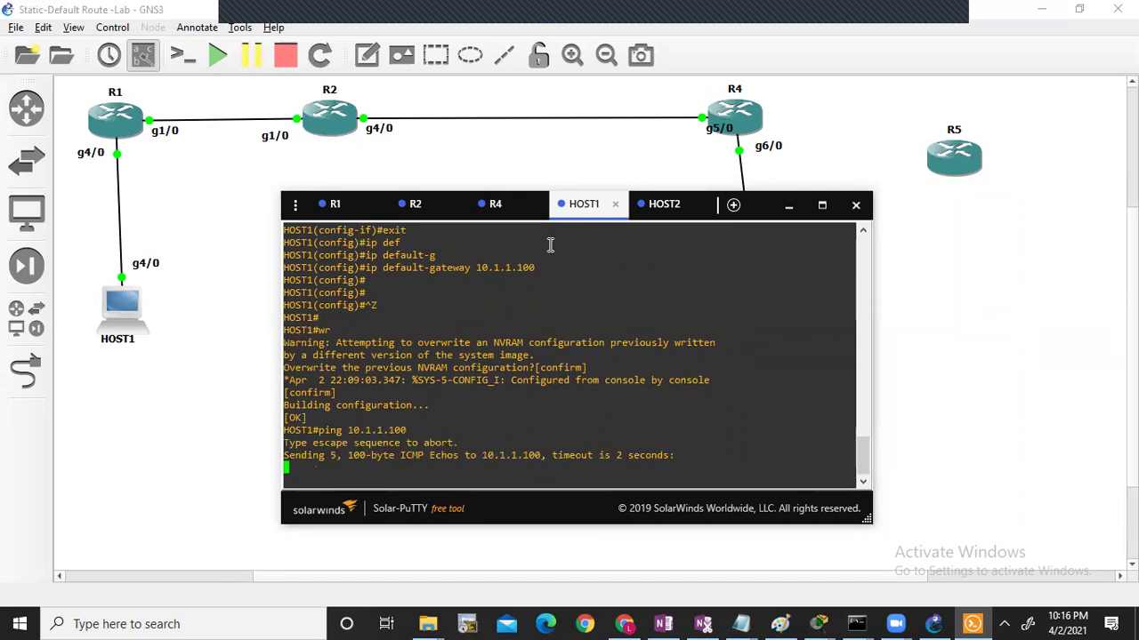
# Step: Ping 40.1.1.10 from the HOST2 console
pyautogui.click(661, 205)
pyautogui.write('ping ')
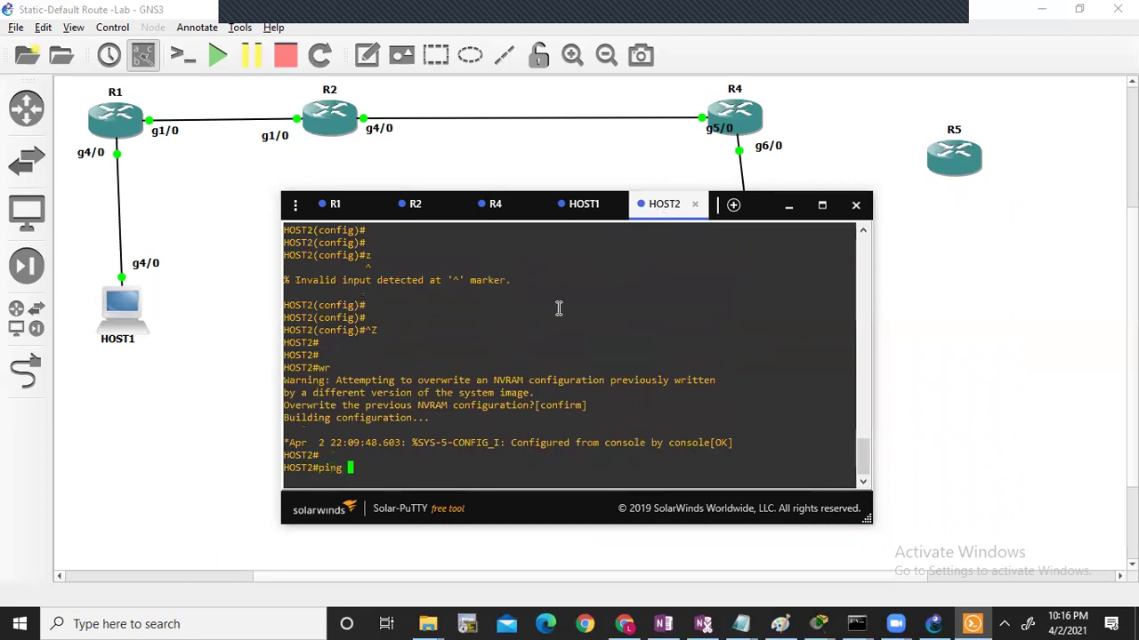
pyautogui.write('40.1.1')
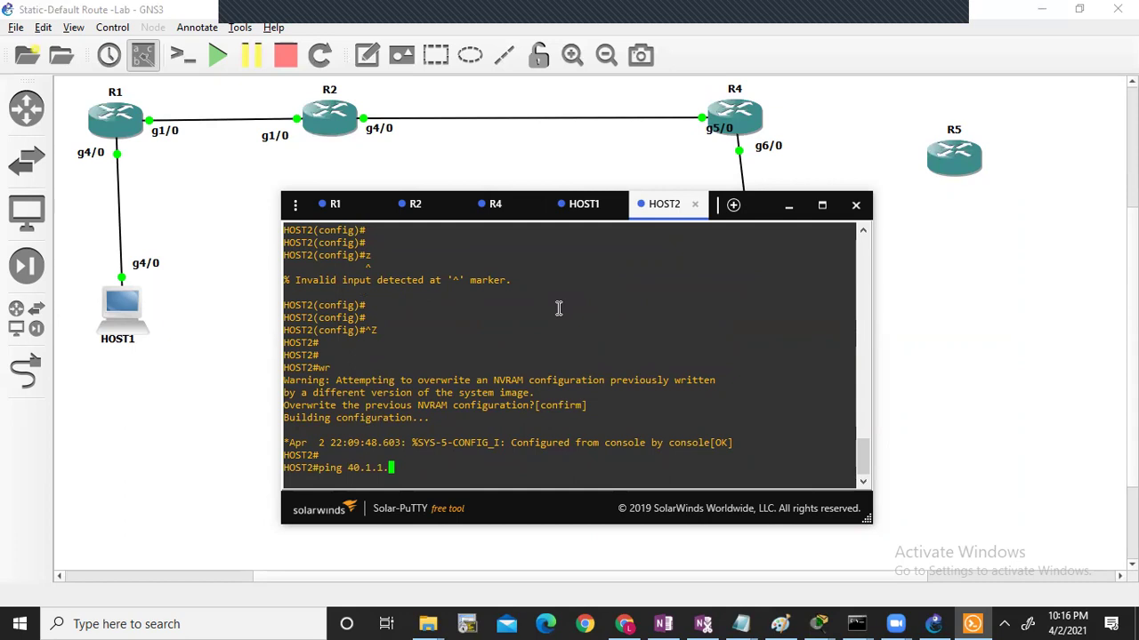
pyautogui.write('.10')
pyautogui.press('Return')
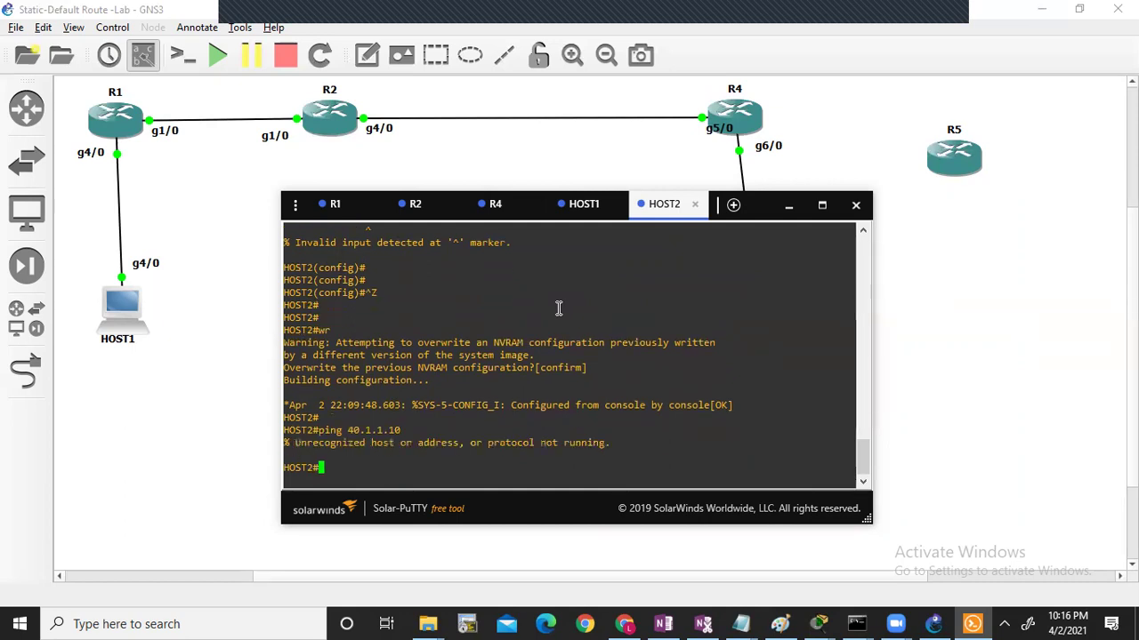
# Step: Display R4's brief IP interface summary and check the address of GigabitEthernet 6/0
pyautogui.click(495, 205)
pyautogui.moveTo(495, 205); pyautogui.dragTo(320, 200)
pyautogui.write('sh')
pyautogui.press('Return')
pyautogui.write('show ip int b')
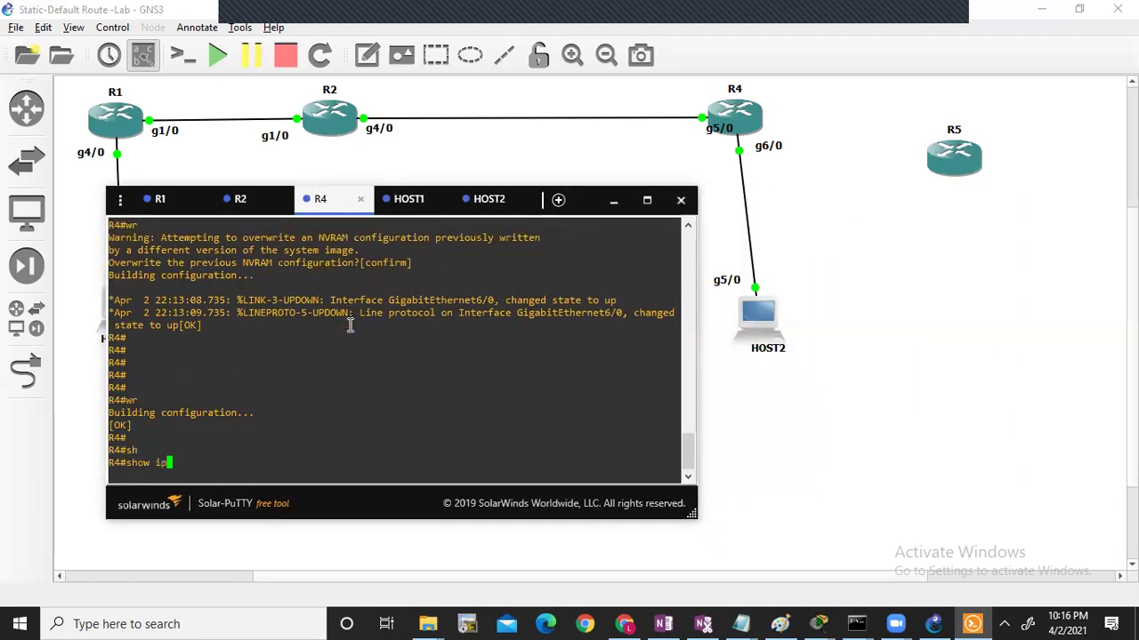
pyautogui.press('Return')
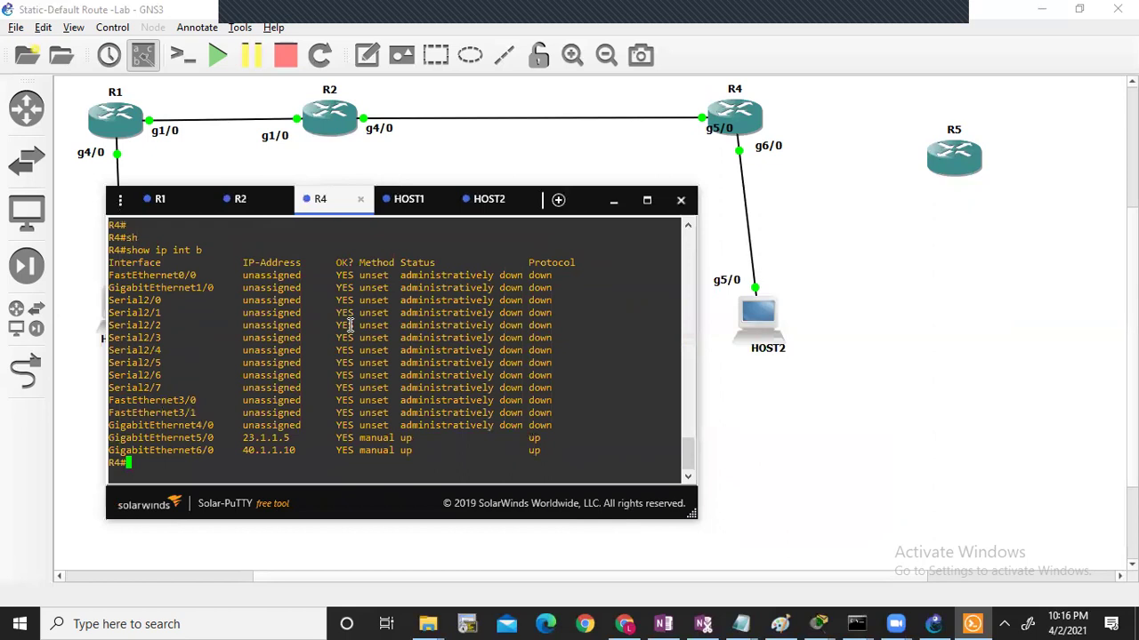
pyautogui.doubleClick(278, 452)
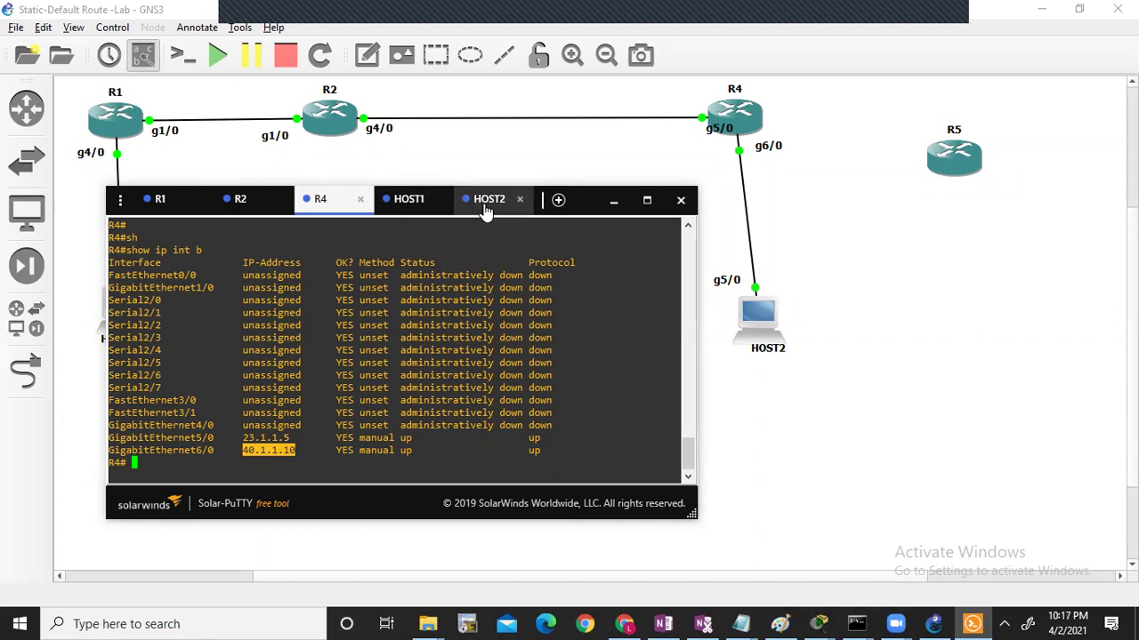
# Step: Display HOST2's brief IP interface summary to check whether its interfaces have addresses
pyautogui.click(489, 200)
pyautogui.write('sh')
pyautogui.press('Tab')
pyautogui.write('ip int b')
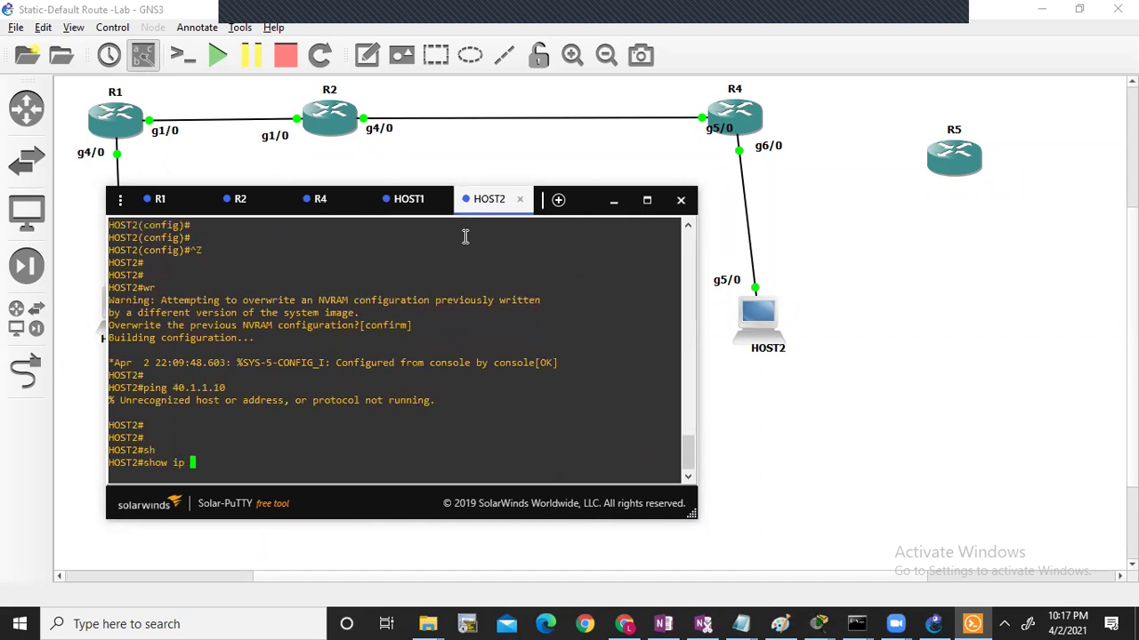
pyautogui.press('Return')
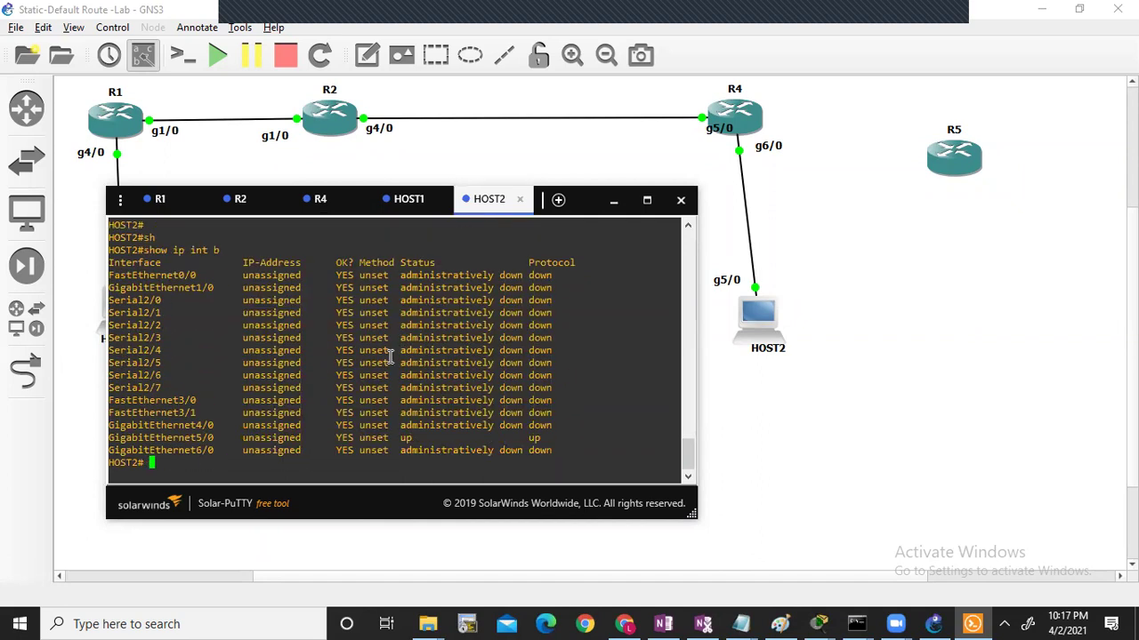
# Step: Assign the IP address 40.1.1.1 with mask 255.255.255.0 to interface gi5/0 on HOST2
pyautogui.write('conf')
pyautogui.press('Tab')
pyautogui.write('t')
pyautogui.press('Tab')
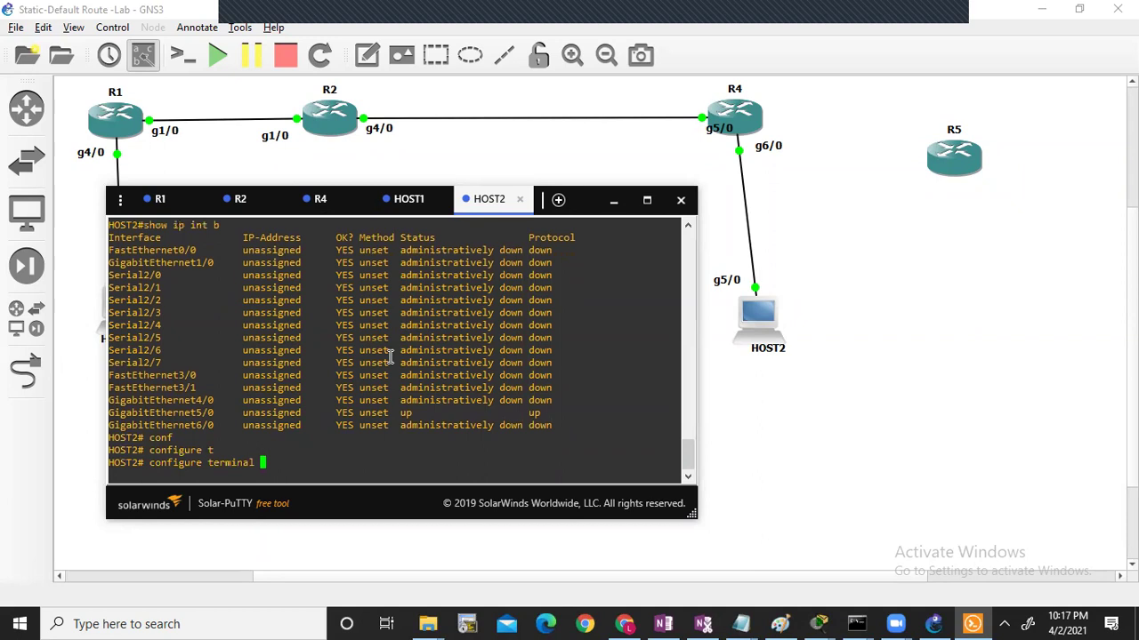
pyautogui.press('Return')
pyautogui.write('int gi5/0')
pyautogui.press('Return')
pyautogui.write('ip ad')
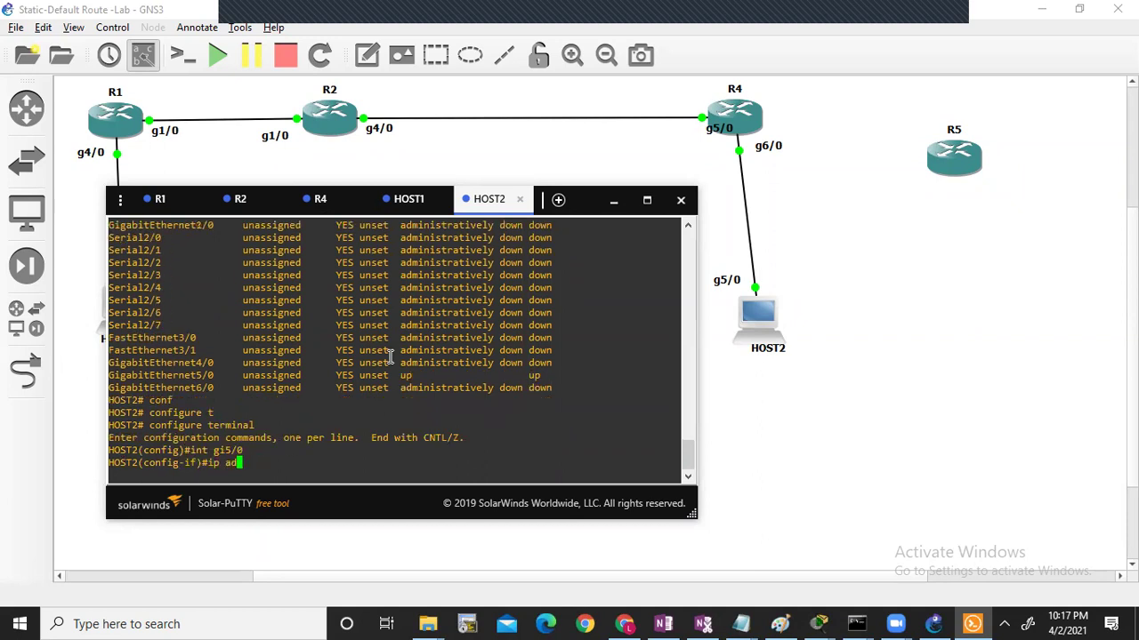
pyautogui.write('d 40.1.1.1 255.255.255.0')
pyautogui.press('Return')
# Step: Enable HOST2's GigabitEthernet 5/0 interface with no shutdown
pyautogui.write('nos h')
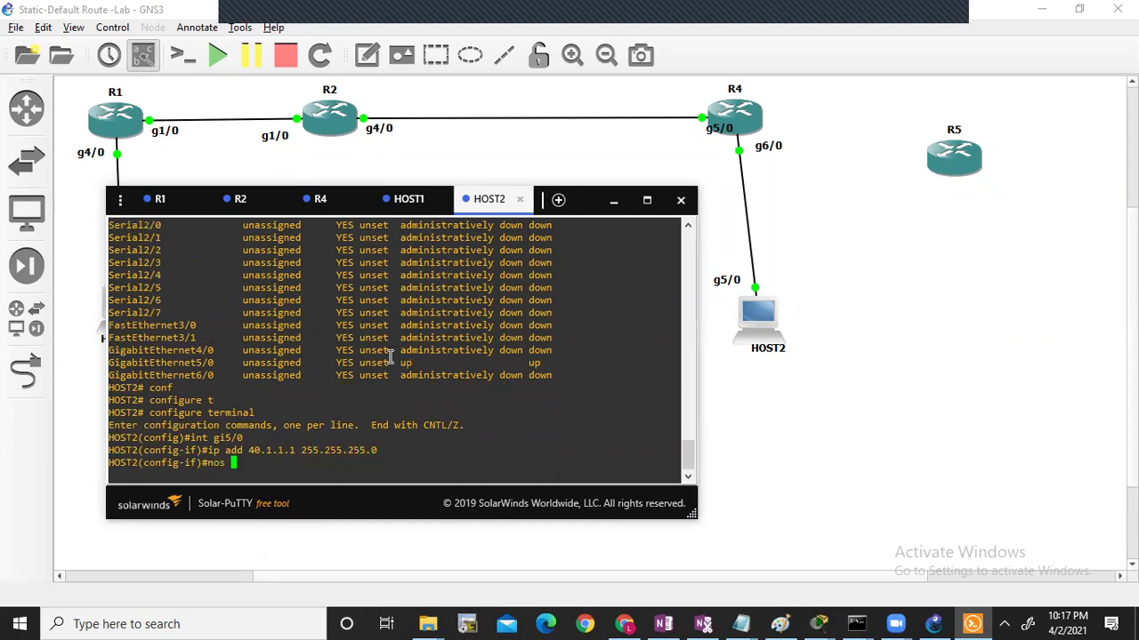
pyautogui.press('Return')
pyautogui.write('no shu')
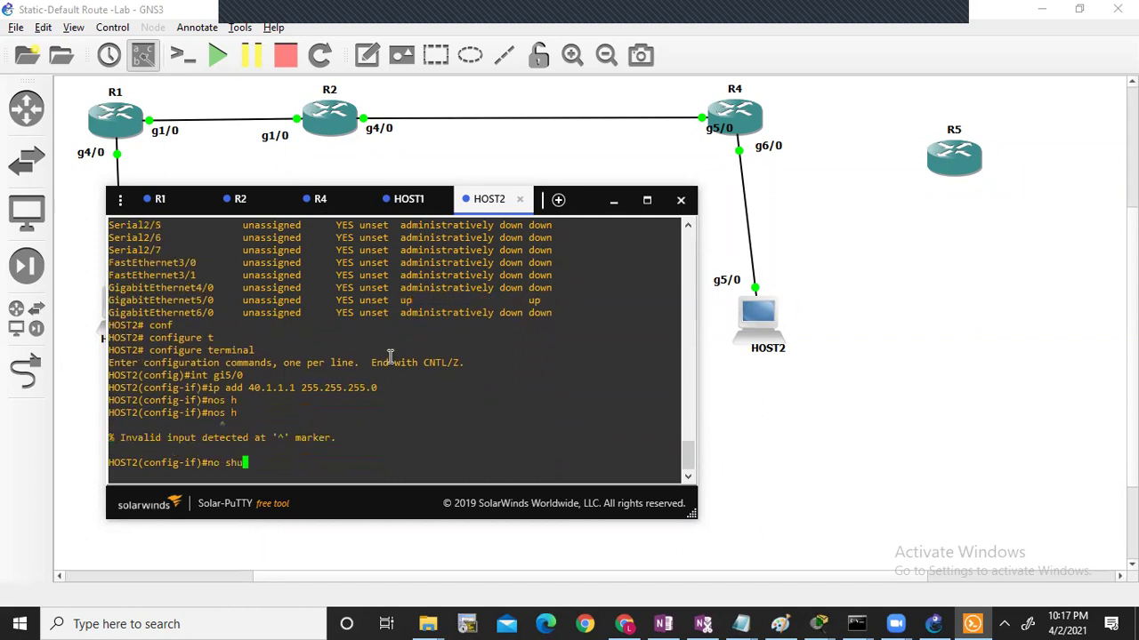
pyautogui.press('Tab')
pyautogui.press('Return')
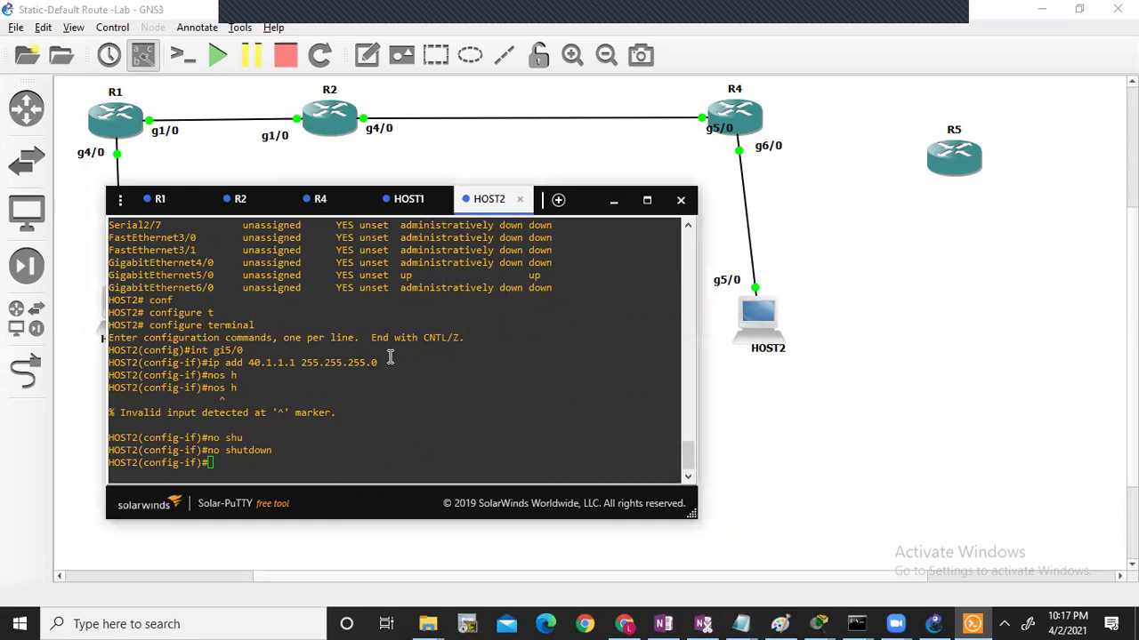
pyautogui.hotkey('ctrl', 's')
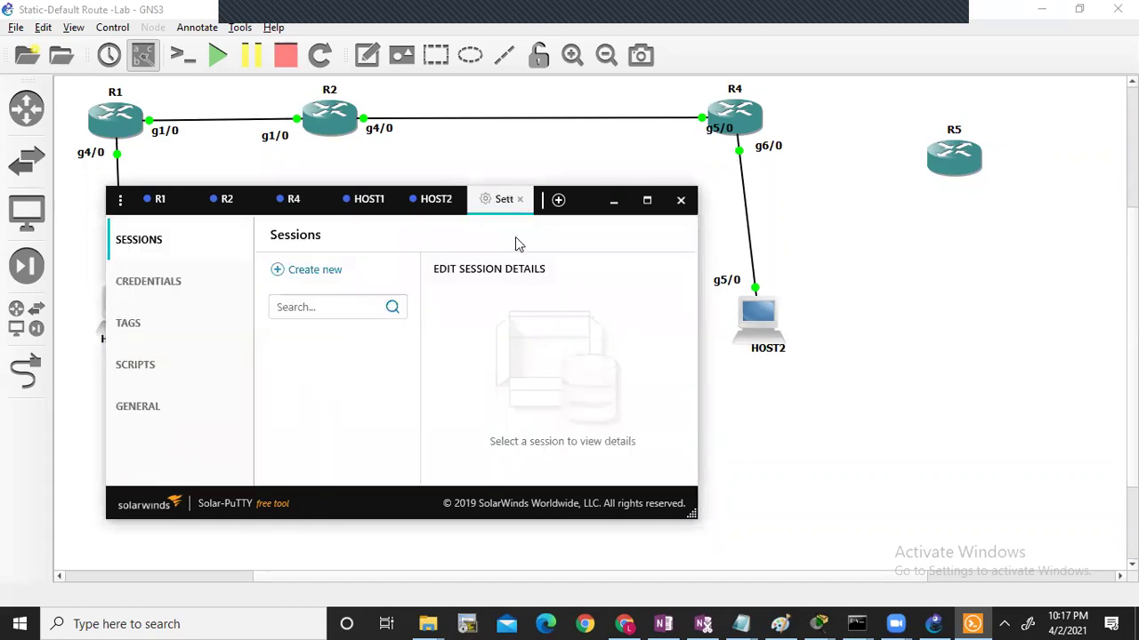
pyautogui.click(430, 207)
pyautogui.press('Return')
pyautogui.press('Return')
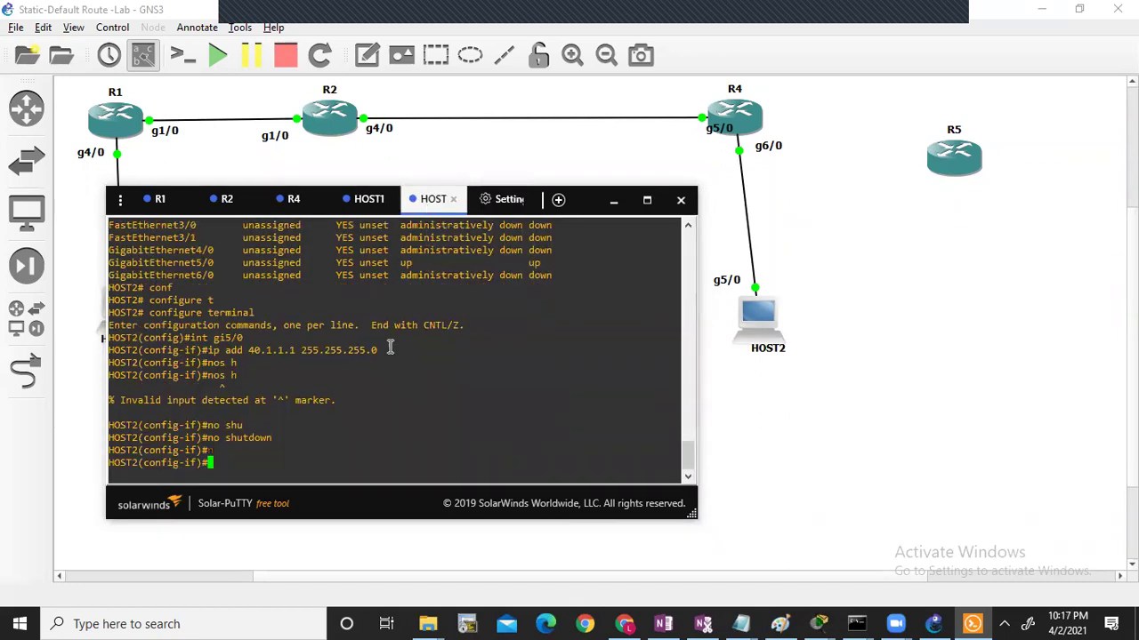
# Step: Set HOST2's default gateway to 40.1.1.5 and return to privileged mode
pyautogui.write('exit')
pyautogui.press('Return')
pyautogui.write('ip def')
pyautogui.press('Tab')
pyautogui.write('ault-g')
pyautogui.press('Tab')
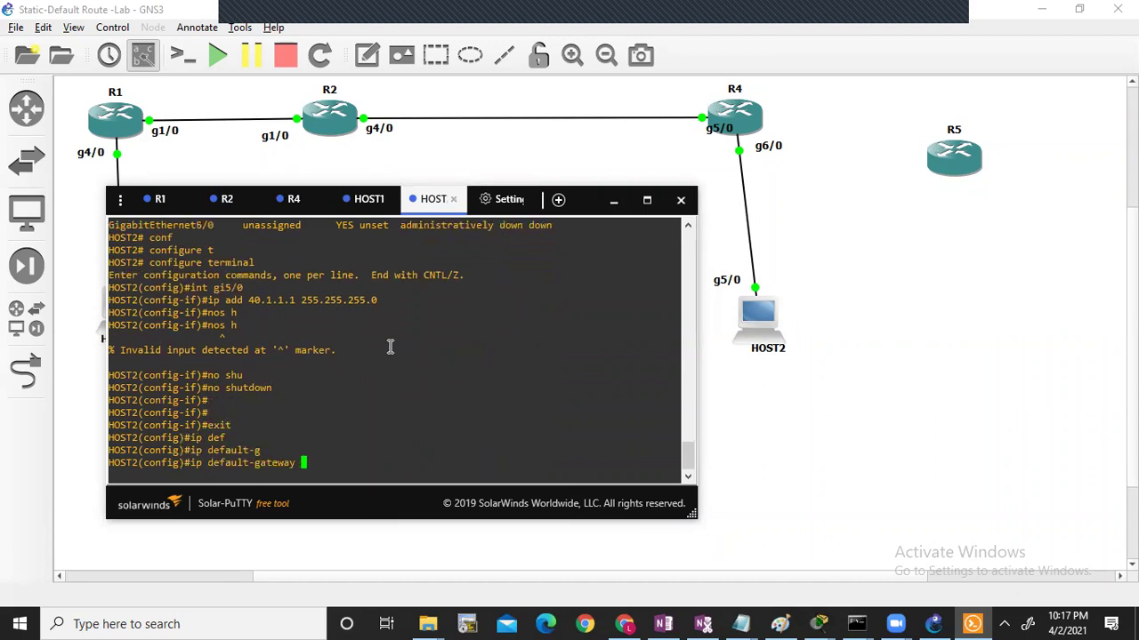
pyautogui.write('40.1.1.5')
pyautogui.press('Return')
pyautogui.hotkey('ctrl', 'z')
pyautogui.press('Return')
pyautogui.press('Return')
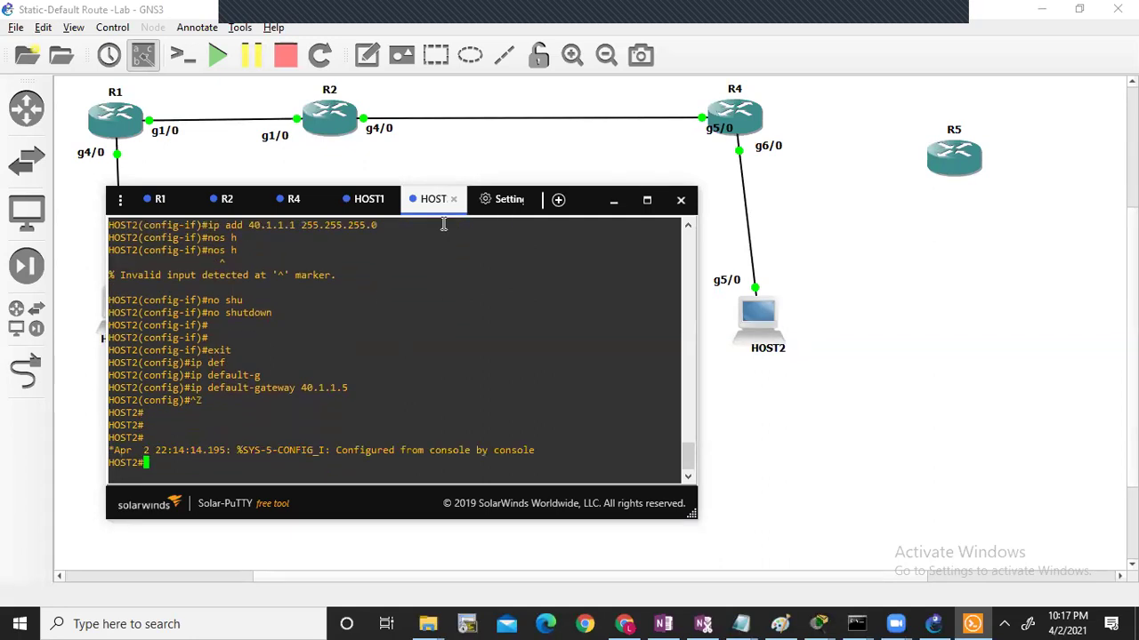
# Step: Recheck R4's GigabitEthernet 6/0 address and remove the default gateway 40.1.1.5 from HOST2's configuration
pyautogui.click(287, 213)
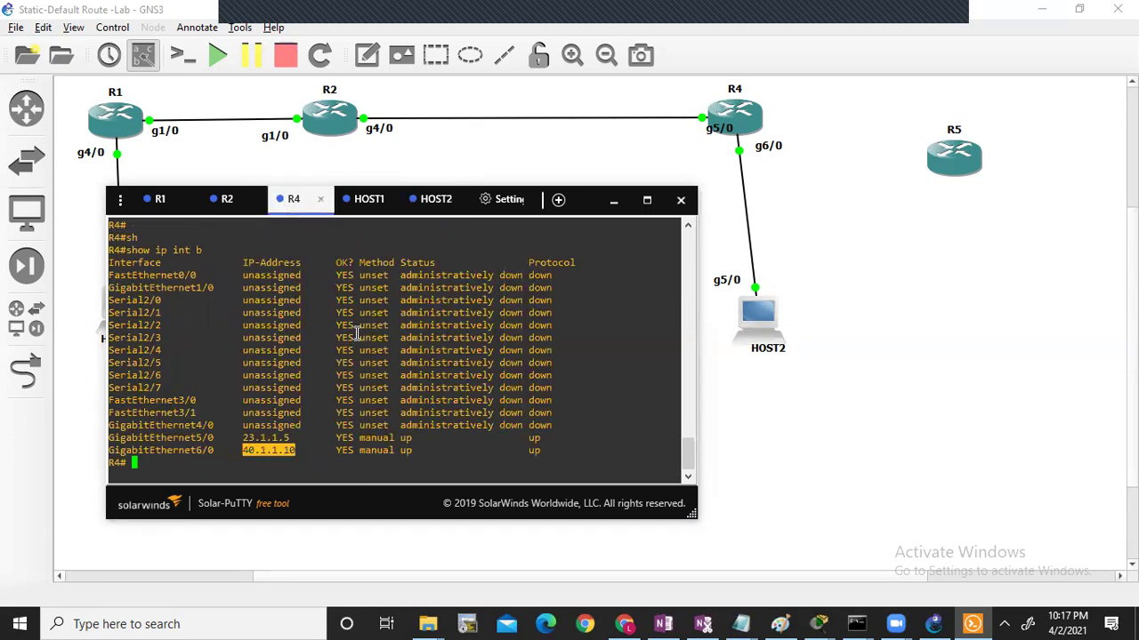
pyautogui.click(439, 213)
pyautogui.write('conf')
pyautogui.press('Tab')
pyautogui.write('t')
pyautogui.press('Tab')
pyautogui.press('Return')
pyautogui.write('exit')
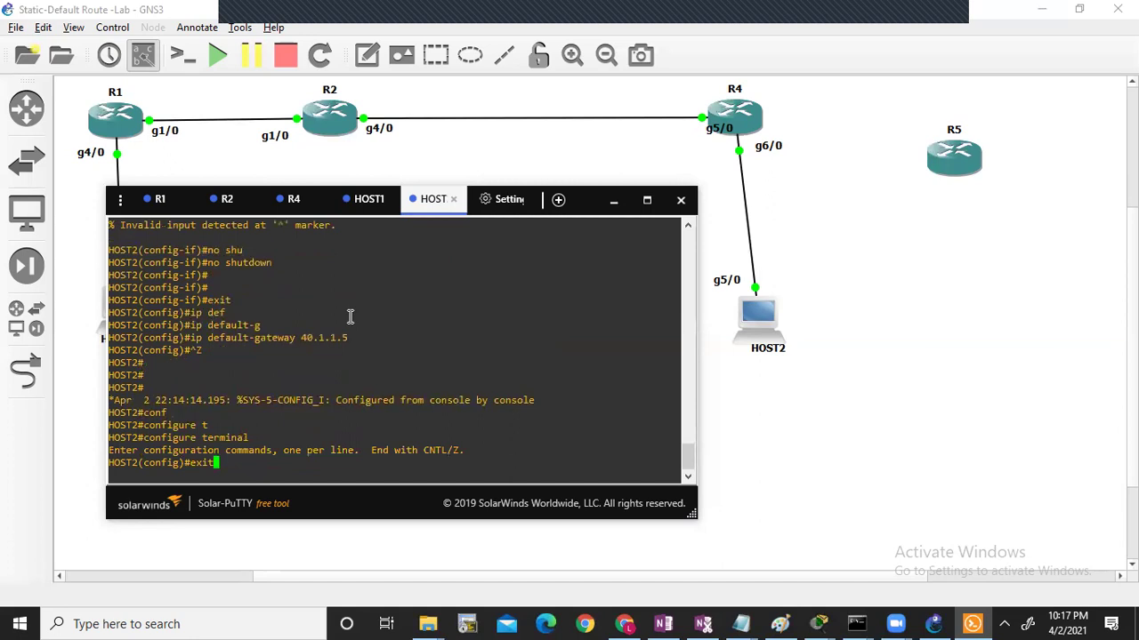
pyautogui.press('BackSpace')
pyautogui.press('BackSpace')
pyautogui.press('BackSpace')
pyautogui.press('BackSpace')
pyautogui.moveTo(196, 338); pyautogui.dragTo(345, 339)
pyautogui.write('no ')
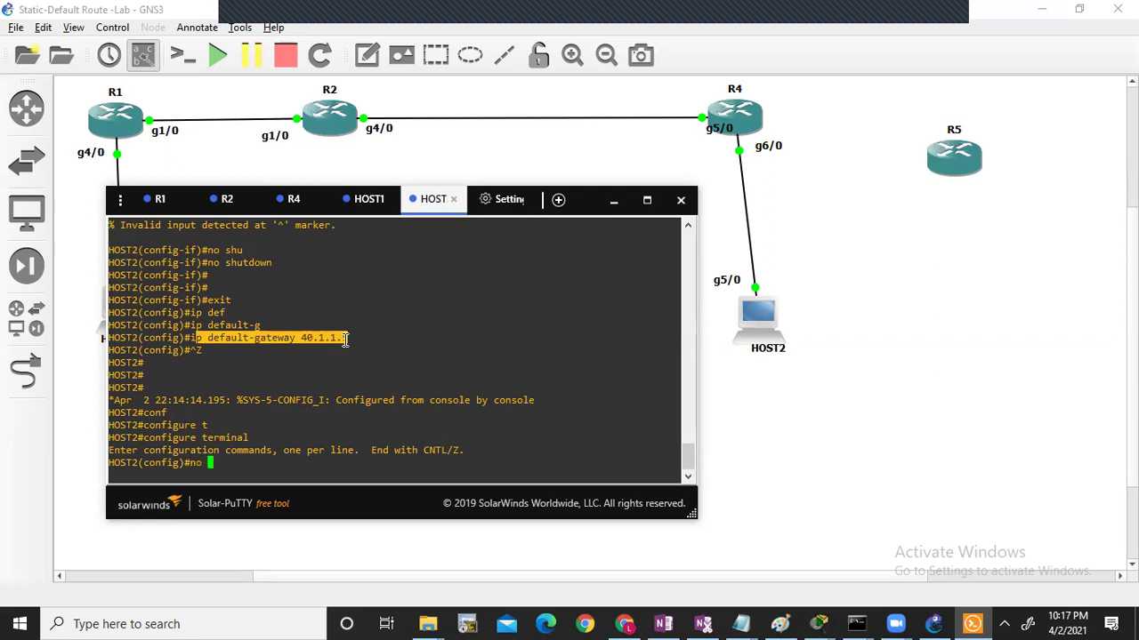
pyautogui.write('i')
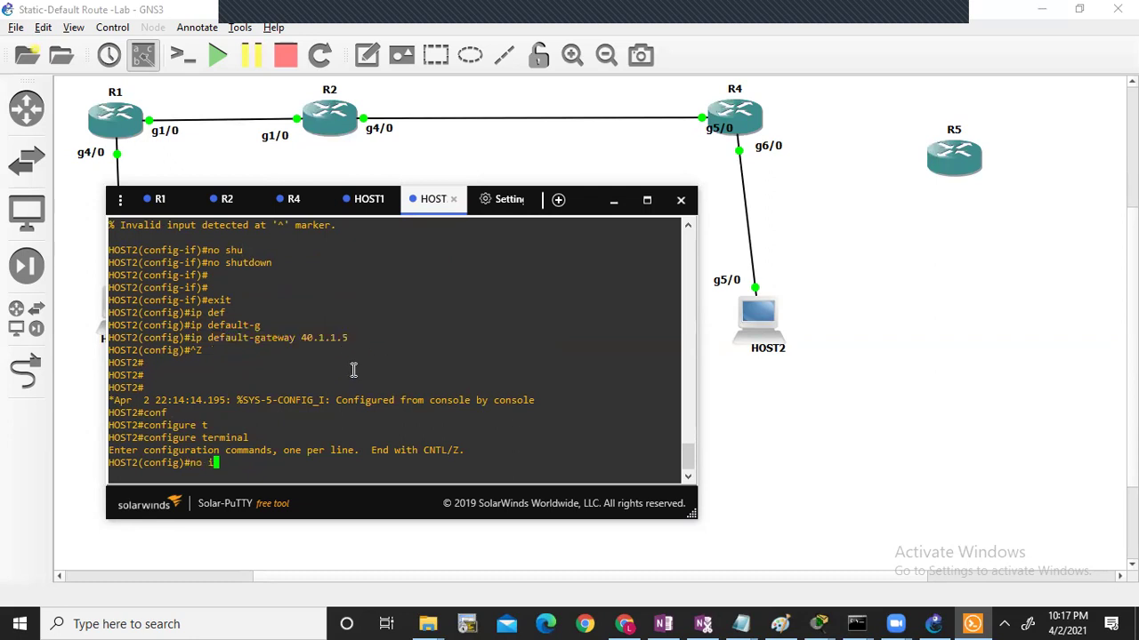
pyautogui.write('p default-gateway 40.1.1.5')
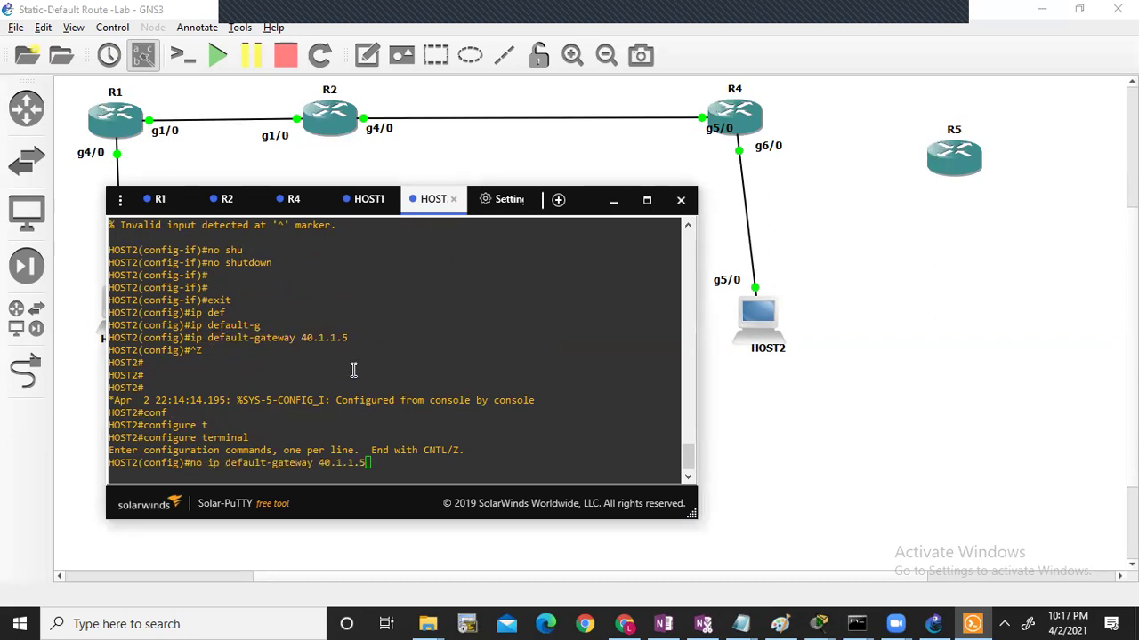
pyautogui.click(399, 391)
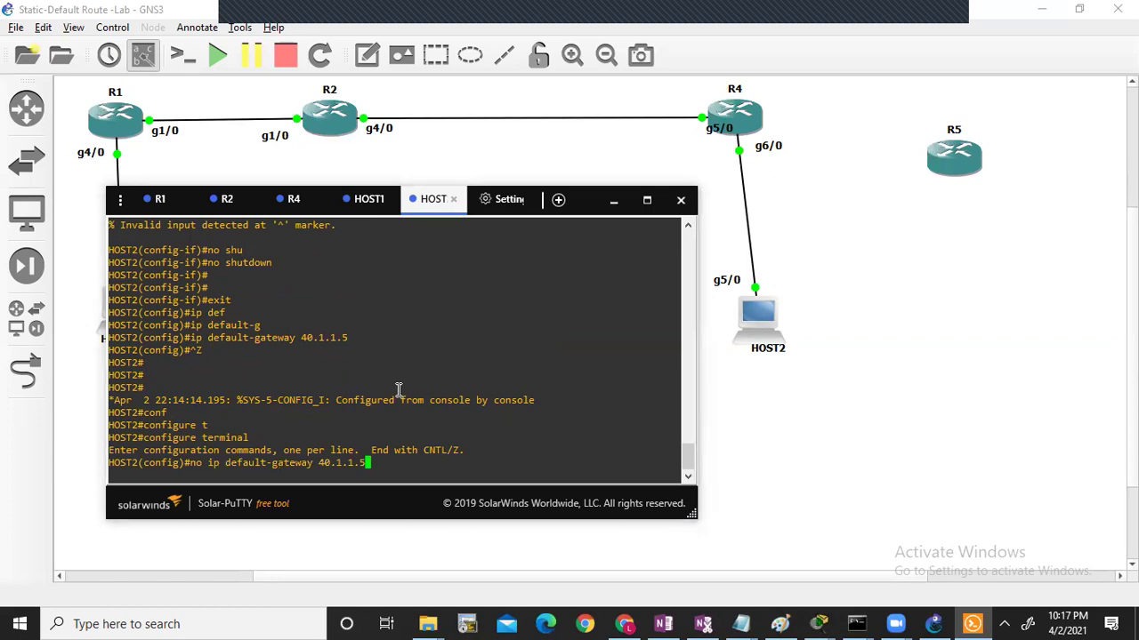
pyautogui.press('Return')
# Step: Set HOST2's default gateway to 40.1.1.10 and return to privileged mode
pyautogui.press('Up')
pyautogui.press('BackSpace')
pyautogui.write('10')
pyautogui.press('Left')
pyautogui.press('Left')
pyautogui.press('Left')
pyautogui.press('Left')
pyautogui.press('Left')
pyautogui.press('Left')
pyautogui.press('Left')
pyautogui.press('Left')
pyautogui.press('Left')
pyautogui.press('Left')
pyautogui.press('Left')
pyautogui.press('Left')
pyautogui.press('Left')
pyautogui.press('Left')
pyautogui.press('Left')
pyautogui.press('Left')
pyautogui.press('Left')
pyautogui.press('Left')
pyautogui.press('Left')
pyautogui.press('Left')
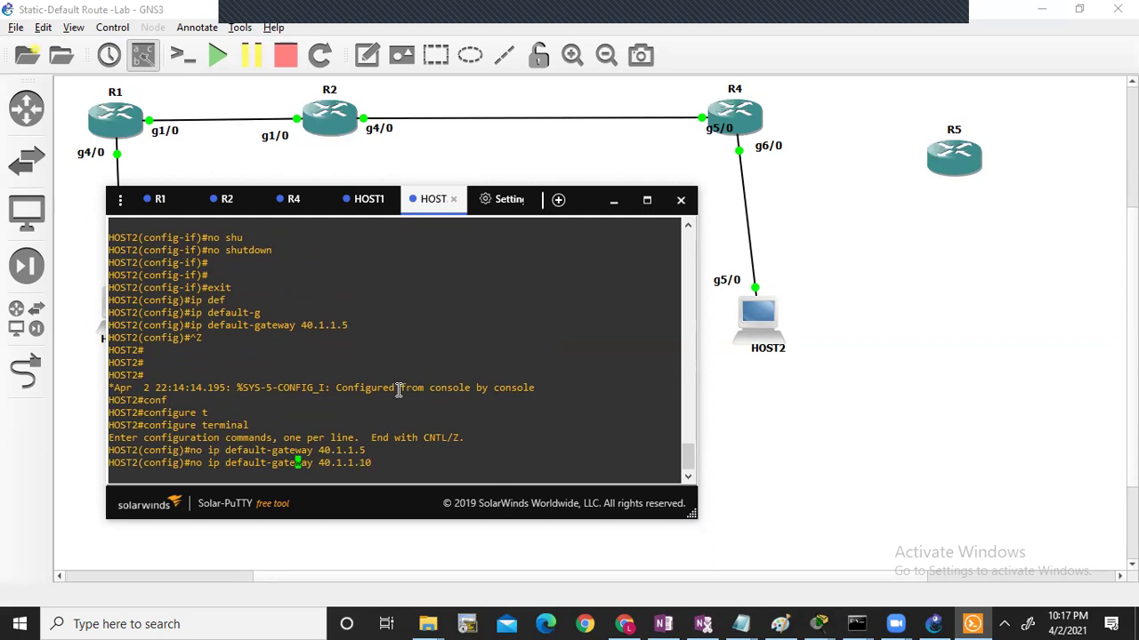
pyautogui.press('Left')
pyautogui.press('BackSpace')
pyautogui.press('BackSpace')
pyautogui.press('BackSpace')
pyautogui.press('Return')
pyautogui.press('Return')
pyautogui.press('Return')
pyautogui.hotkey('ctrl', 'z')
pyautogui.press('Return')
pyautogui.press('Return')
pyautogui.press('Return')
pyautogui.press('Return')
pyautogui.press('Return')
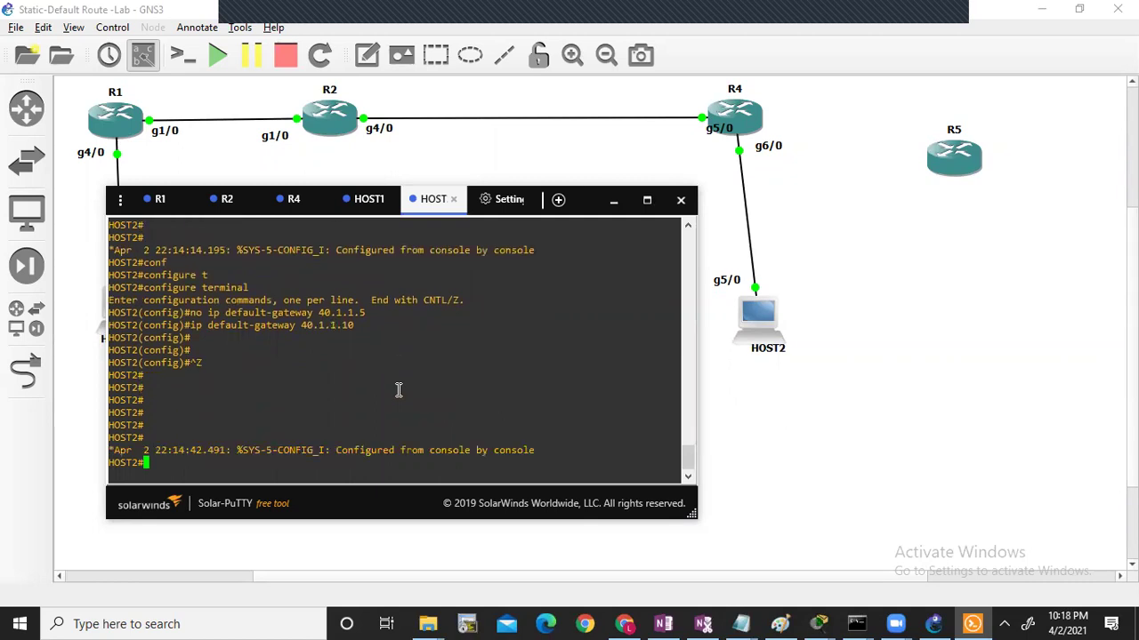
pyautogui.press('Return')
pyautogui.press('Return')
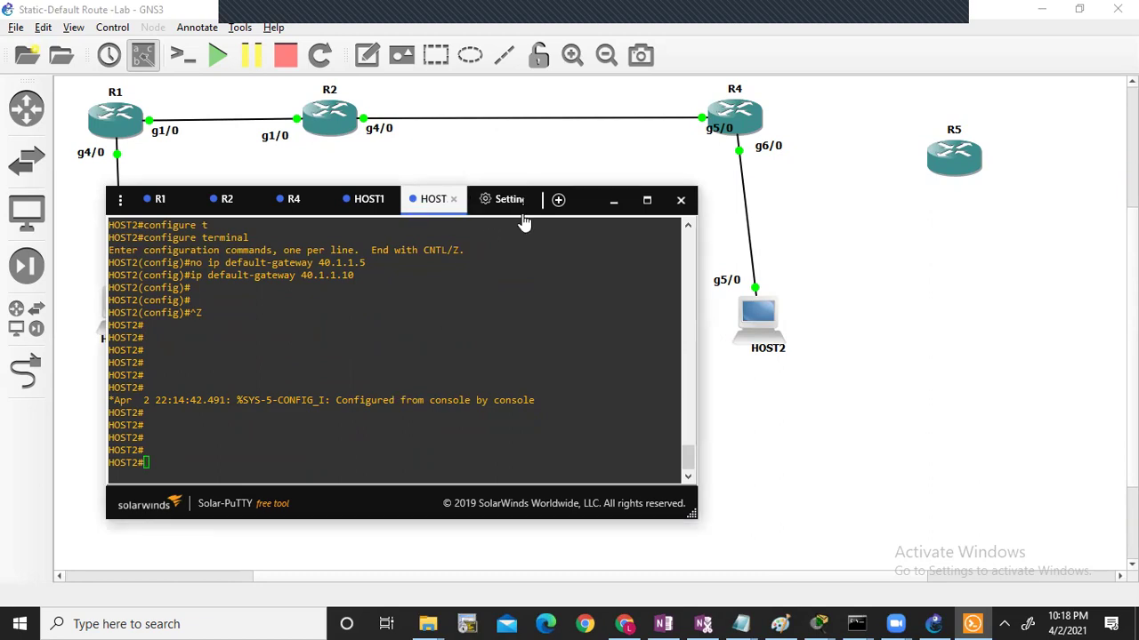
# Step: Switch to R1's console and enter global configuration mode, keeping the R1, R2 and HOST1 topology in view
pyautogui.moveTo(525, 222); pyautogui.dragTo(671, 315)
pyautogui.click(303, 293)
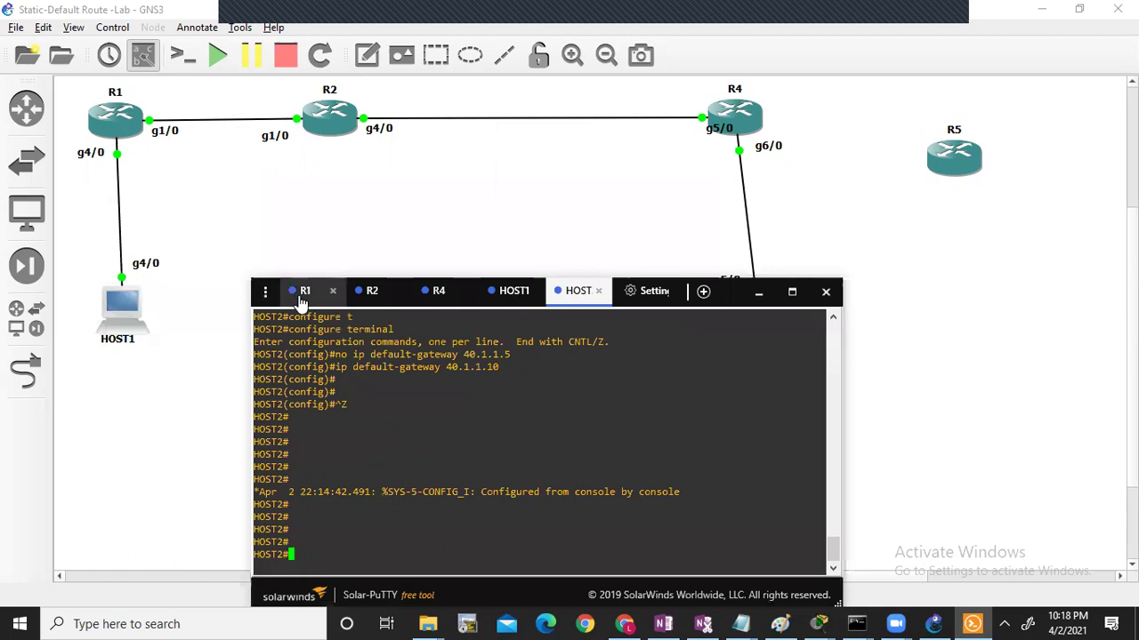
pyautogui.moveTo(303, 298); pyautogui.dragTo(384, 241)
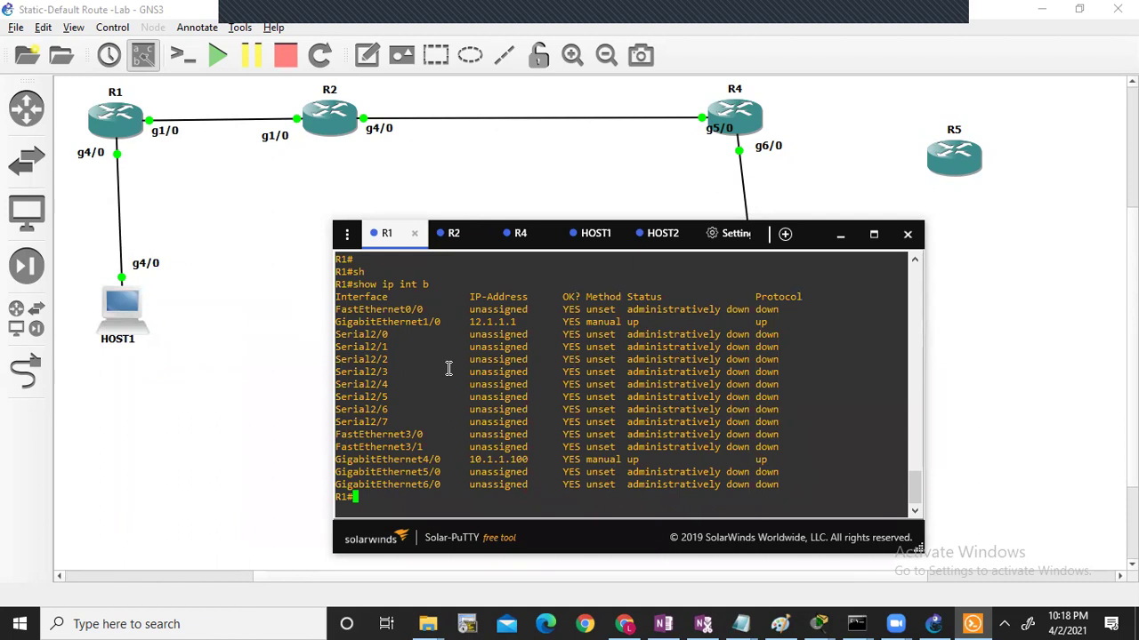
pyautogui.press('Return')
pyautogui.press('Return')
pyautogui.write('conf')
pyautogui.press('Tab')
pyautogui.write('t')
pyautogui.press('Tab')
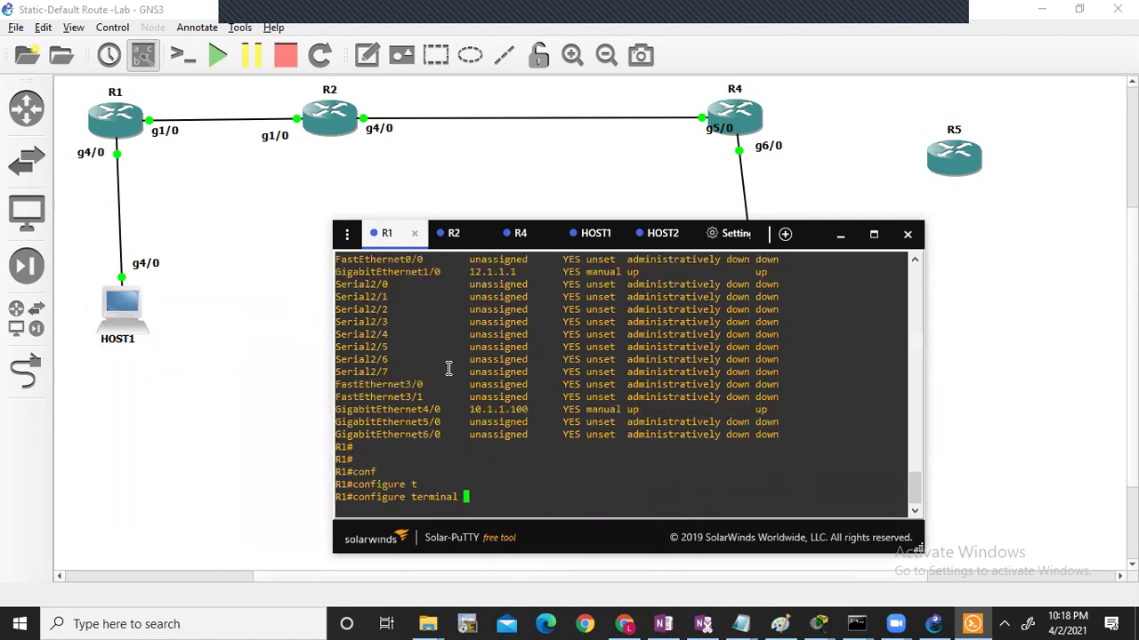
pyautogui.press('Return')
# Step: Try to add a static route on R1 to 23.1.1.0 255.255.255.0 via next hop 12.1.1.2 followed by interface gi1/0
pyautogui.write('ip route ')
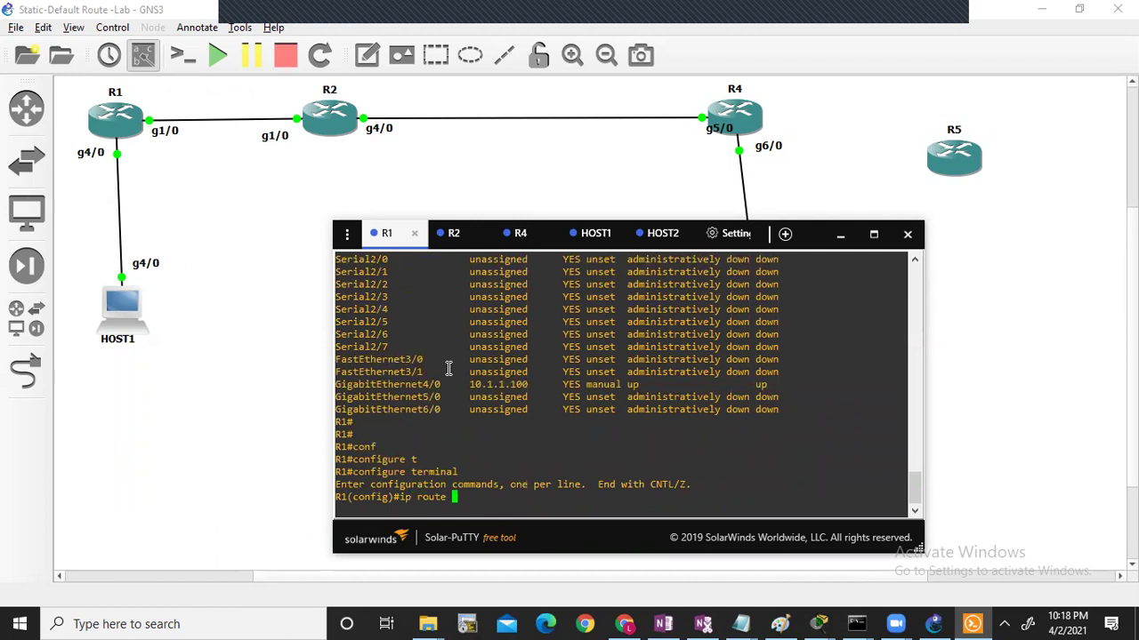
pyautogui.write('23.1.1.0 255.255.255.0 ')
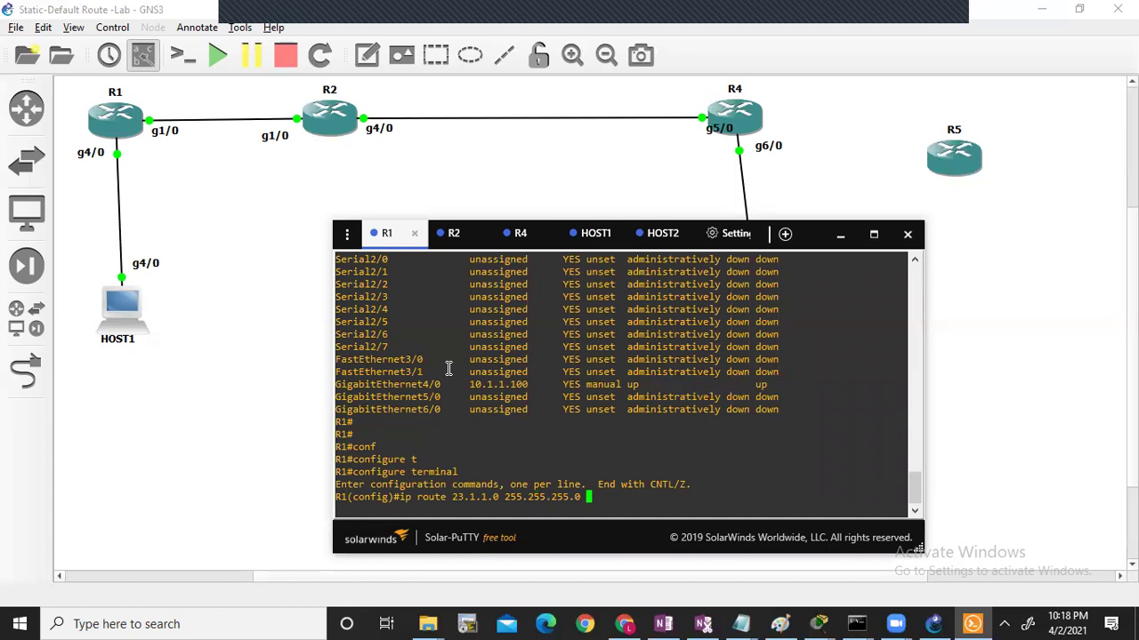
pyautogui.write('12.1.1.2 ')
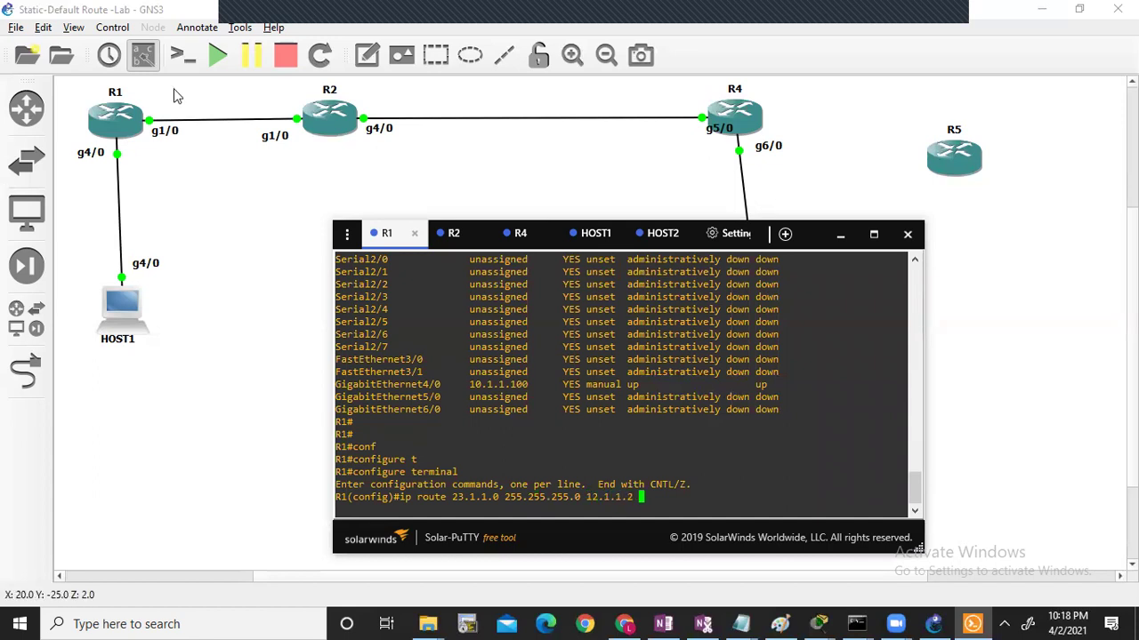
pyautogui.write('gi')
pyautogui.press('Tab')
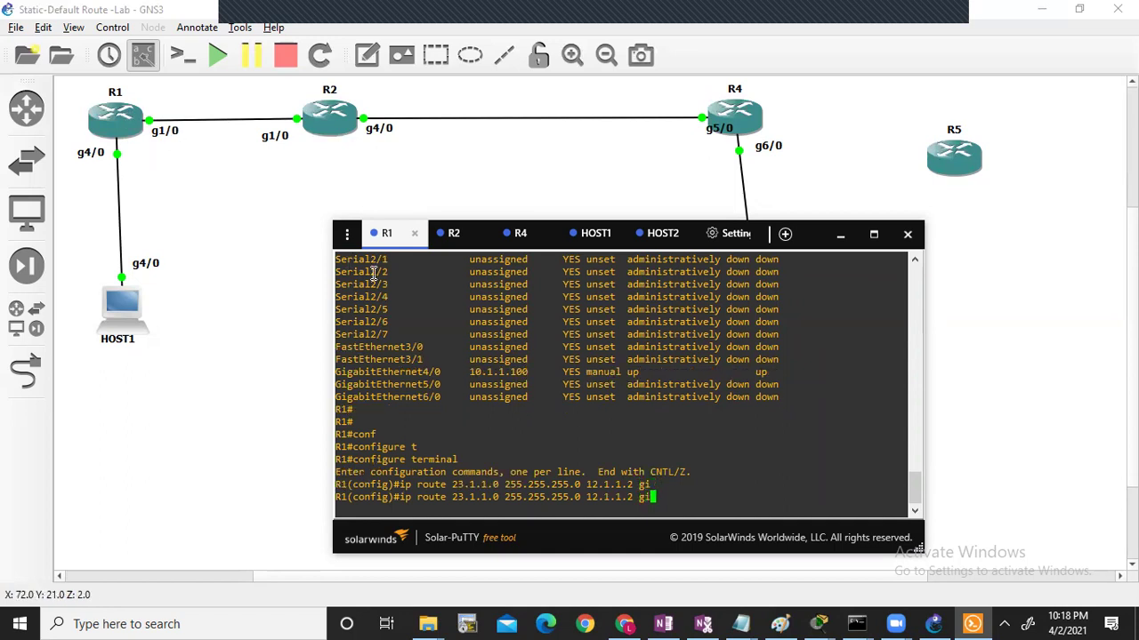
pyautogui.write('1/0')
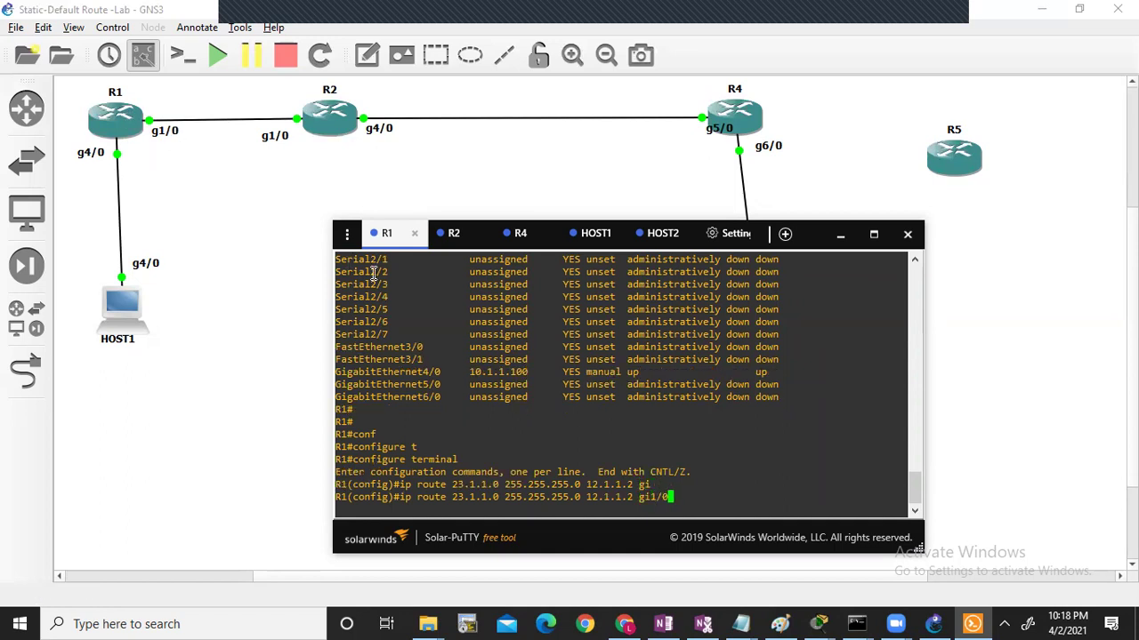
pyautogui.press('Return')
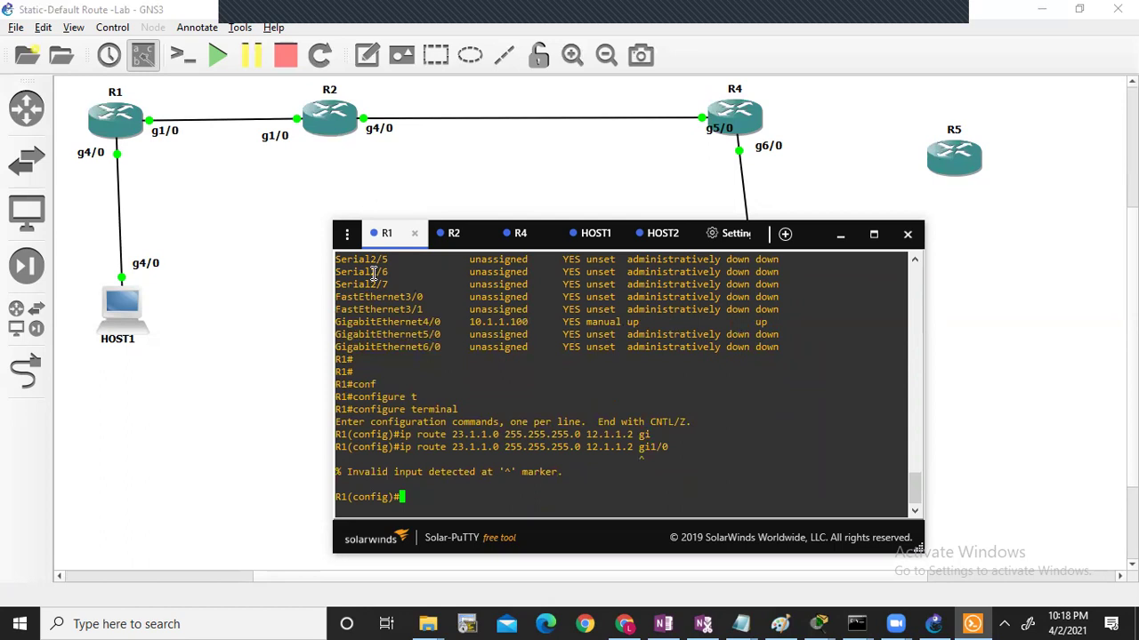
# Step: Return R1 to privileged mode and ping R2 at 12.1.1.2 to check the link
pyautogui.hotkey('ctrl', 'z')
pyautogui.press('Return')
pyautogui.press('Return')
pyautogui.write('ping 121')
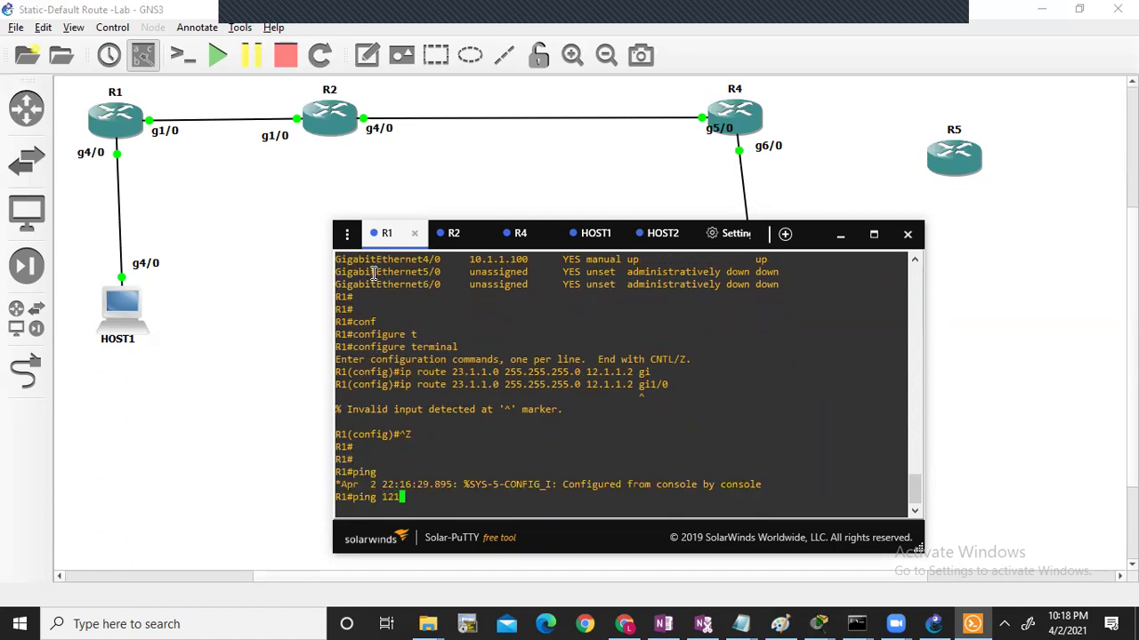
pyautogui.press('BackSpace')
pyautogui.write('.1.1.2')
pyautogui.press('Return')
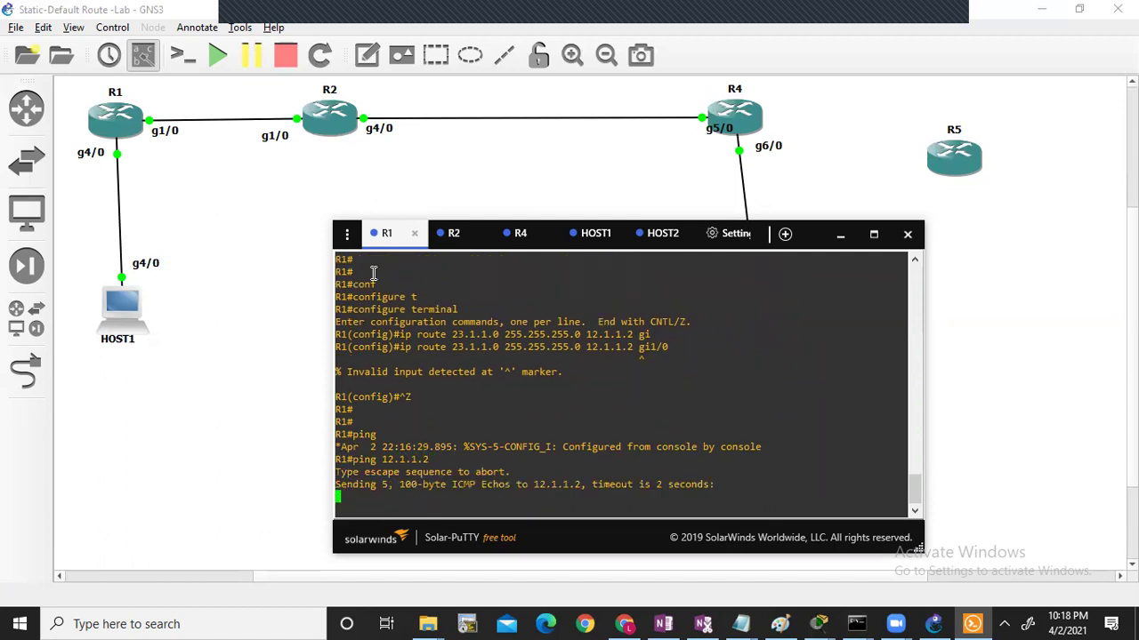
# Step: Enter global configuration mode on R1 and add a static route to 23.1.1.0 255.255.255.0 via GigabitEthernet 1/0, next hop 12.1.1.2
pyautogui.write('conf')
pyautogui.press('Tab')
pyautogui.write('t')
pyautogui.press('Tab')
pyautogui.press('Return')
pyautogui.write('ip route ')
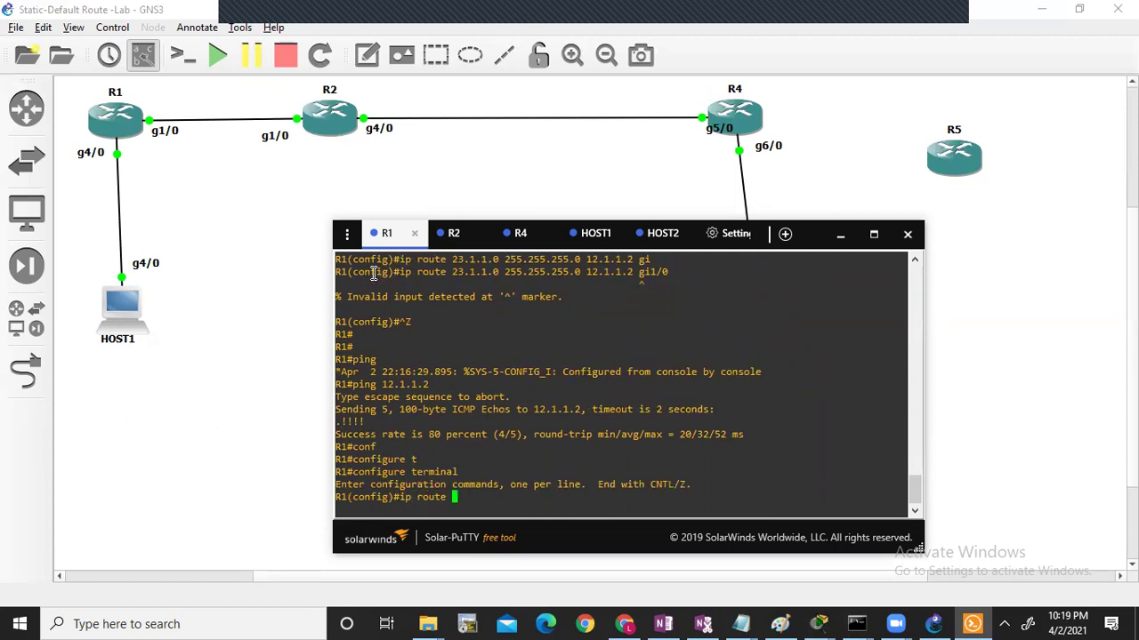
pyautogui.write('23.1.1.0 255.255.255.0 ')
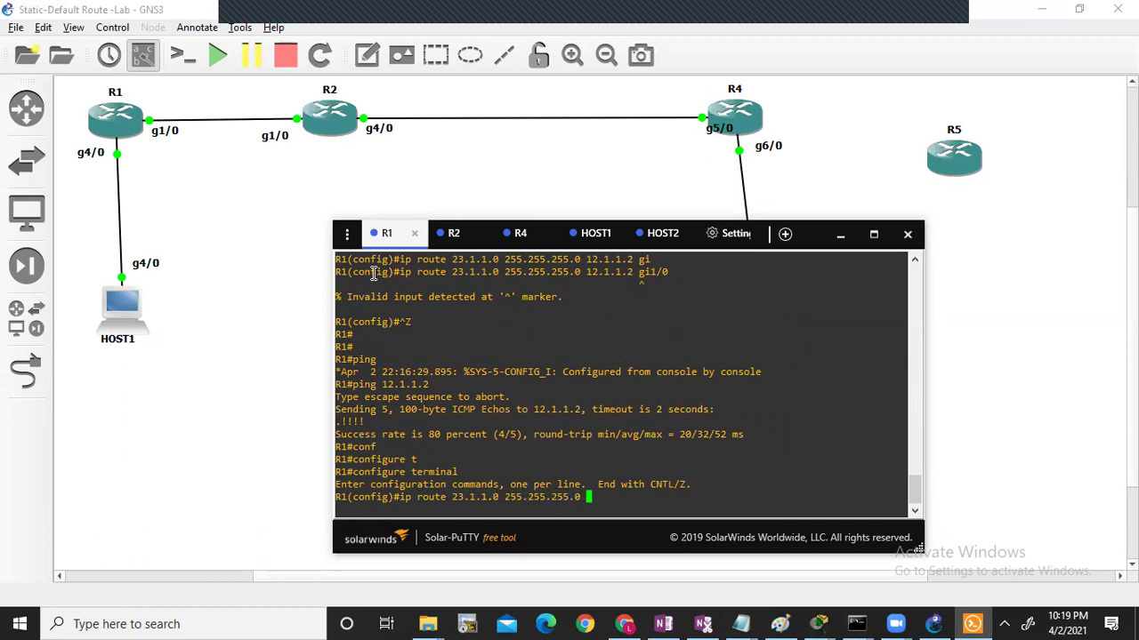
pyautogui.write('gi')
pyautogui.press('Tab')
pyautogui.write('1/0 12.1.1.2')
pyautogui.press('Return')
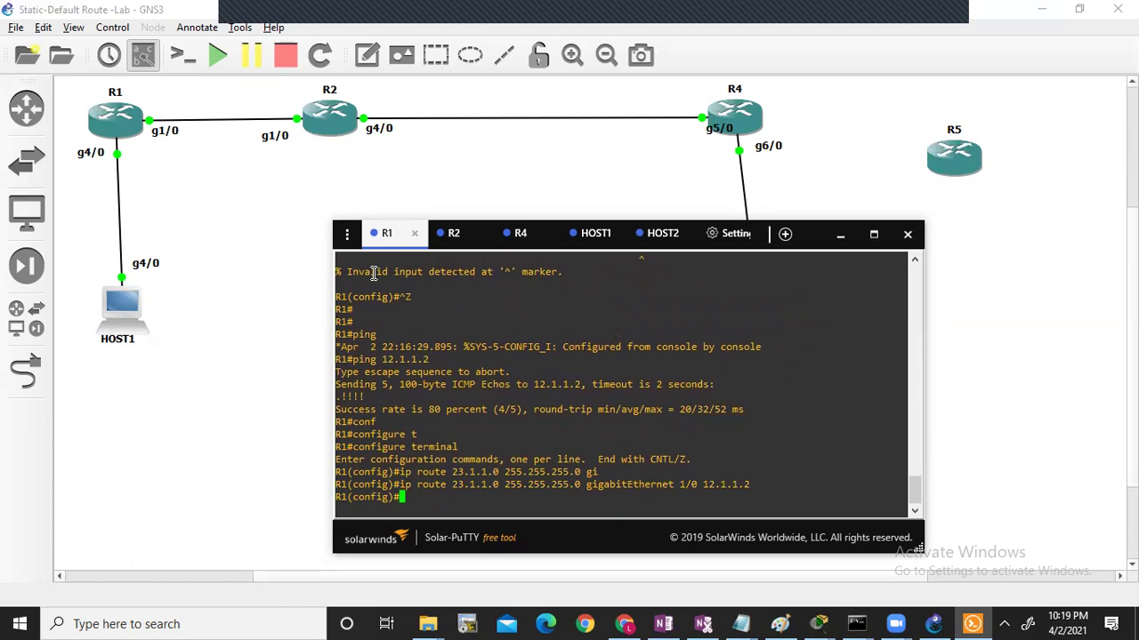
pyautogui.press('Return')
pyautogui.press('Return')
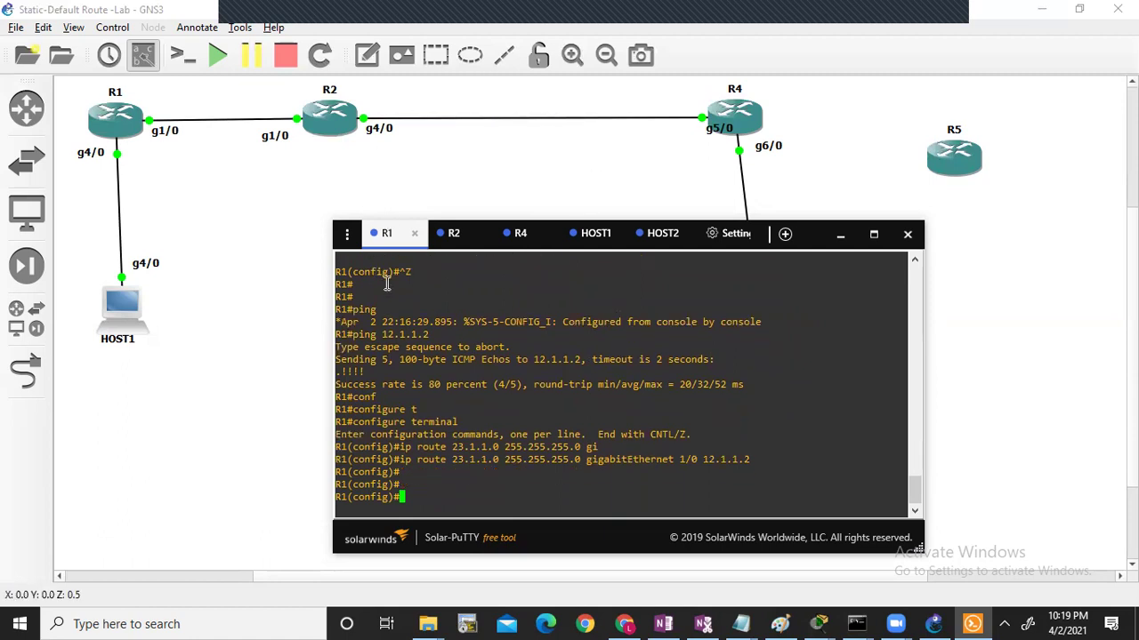
# Step: Add a static route on R1 to 40.1.1.0 255.255.255.0 via GigabitEthernet 1/0, next hop 12.1.1.2
pyautogui.write('ip route')
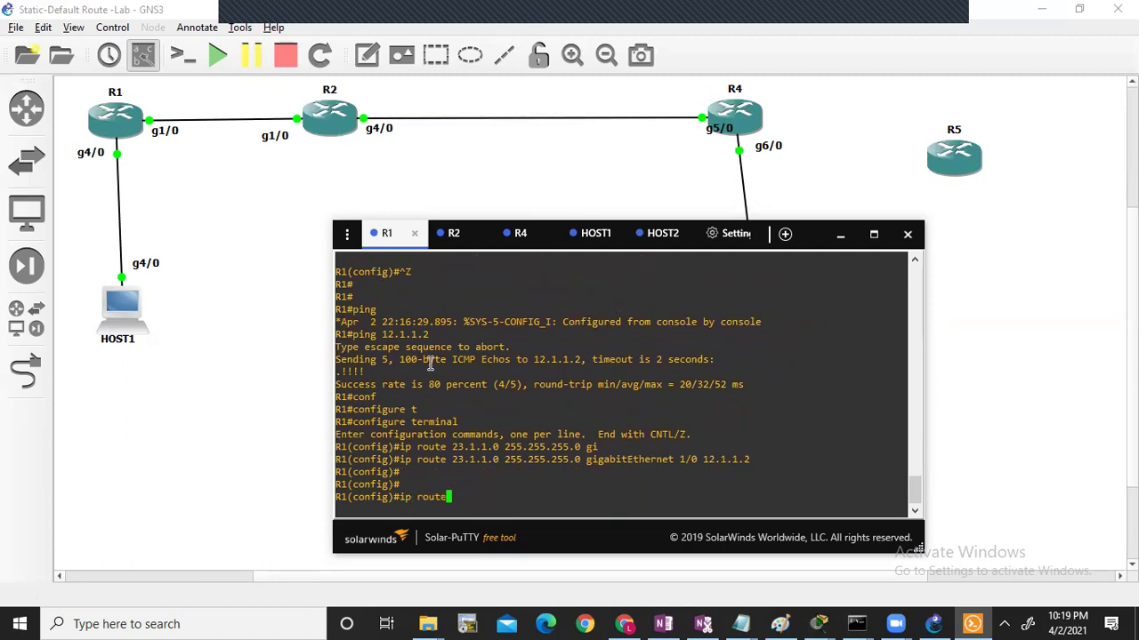
pyautogui.write(' 40.1.1.0 255.255.255.0 gi')
pyautogui.press('Tab')
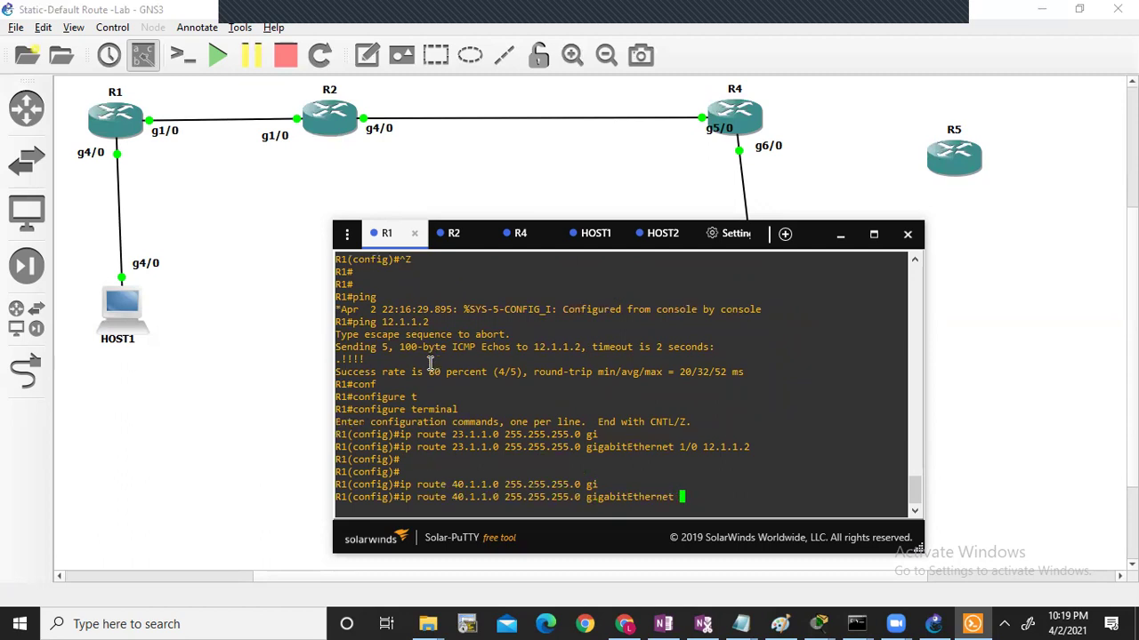
pyautogui.write('1/0 12.1.1.2')
pyautogui.press('Return')
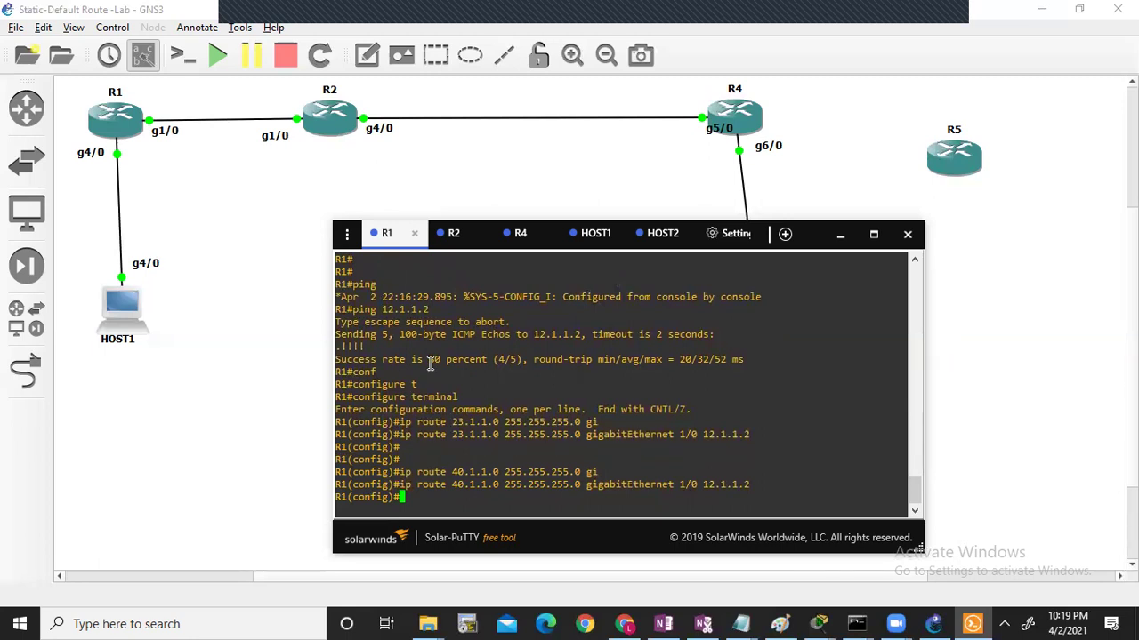
# Step: Switch to R2's console and, in global configuration mode, add a static route to 10.1.1.0 255.255.255.0 via GigabitEthernet 1/0, next hop 12.1.1.1
pyautogui.click(450, 233)
pyautogui.write('conf')
pyautogui.press('Tab')
pyautogui.write('t')
pyautogui.press('Tab')
pyautogui.press('Return')
pyautogui.write('rout')
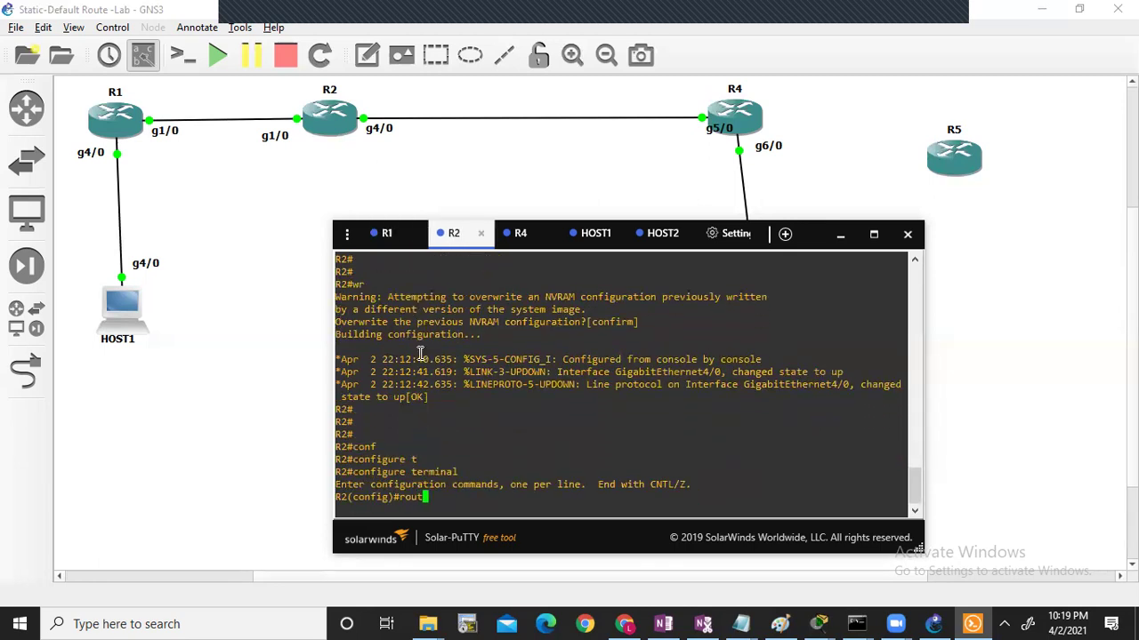
pyautogui.press('BackSpace')
pyautogui.press('BackSpace')
pyautogui.press('BackSpace')
pyautogui.press('BackSpace')
pyautogui.write('ip ro')
pyautogui.write('ute ')
pyautogui.write('10.1.1.')
pyautogui.write('0 255.255.2')
pyautogui.write('55.255.0 ')
pyautogui.write('gi')
pyautogui.press('Tab')
pyautogui.write('1/0 ')
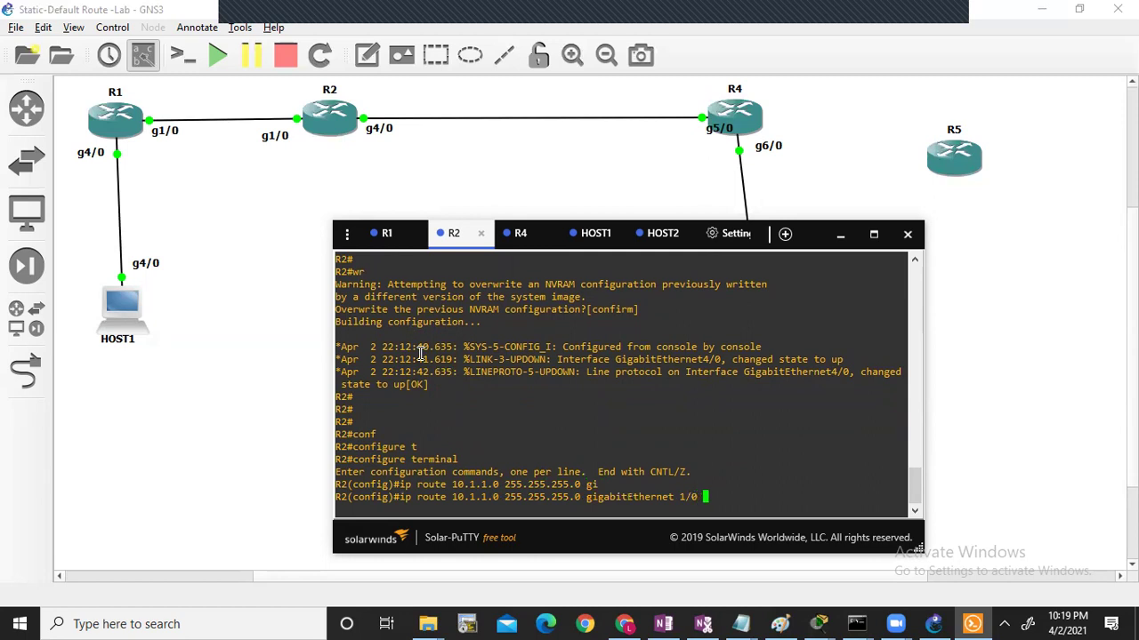
pyautogui.write('12.1.1.1')
pyautogui.press('Return')
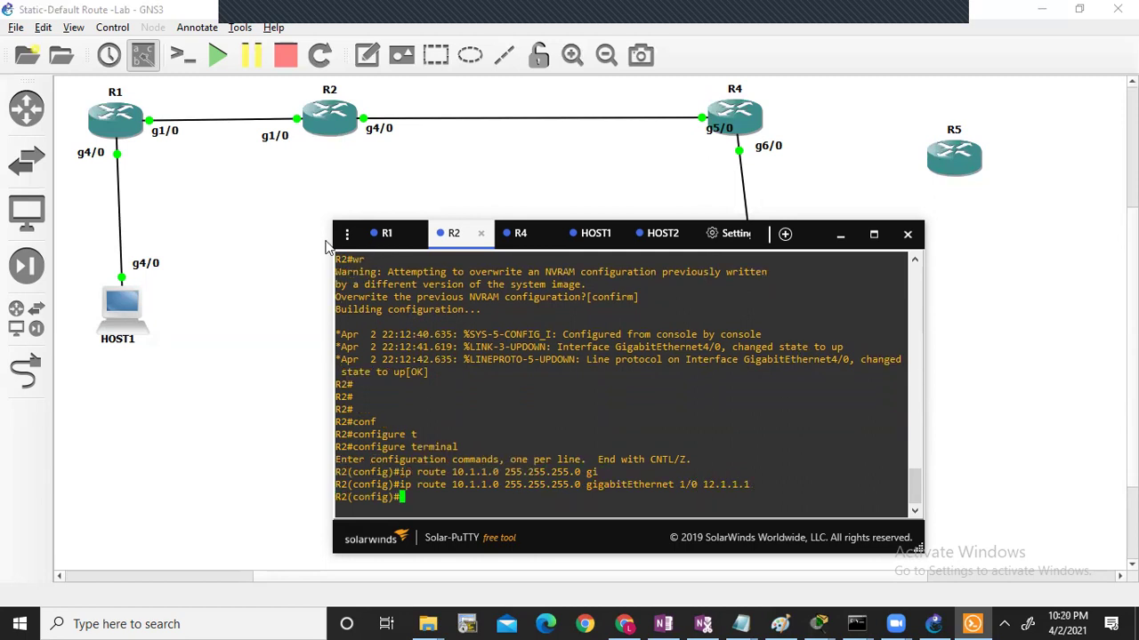
# Step: Add a static route on R2 to 40.1.1.0 255.255.255.0 via GigabitEthernet 4/0, next hop 23.1.1.4
pyautogui.moveTo(553, 233); pyautogui.dragTo(283, 255)
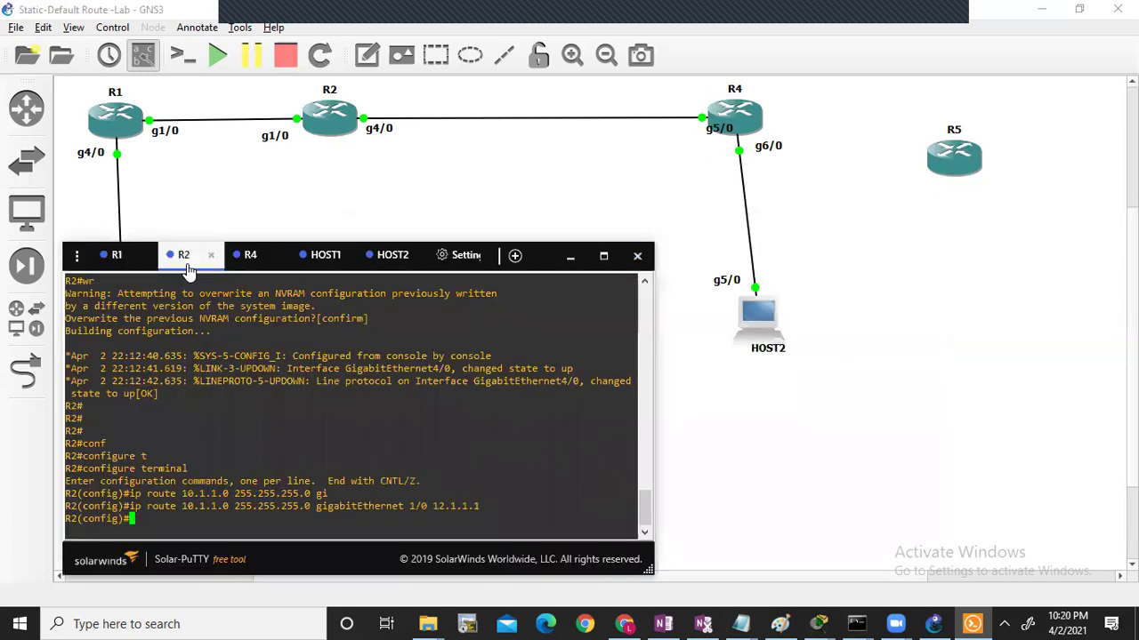
pyautogui.write('ip route 40.1.1.0 2')
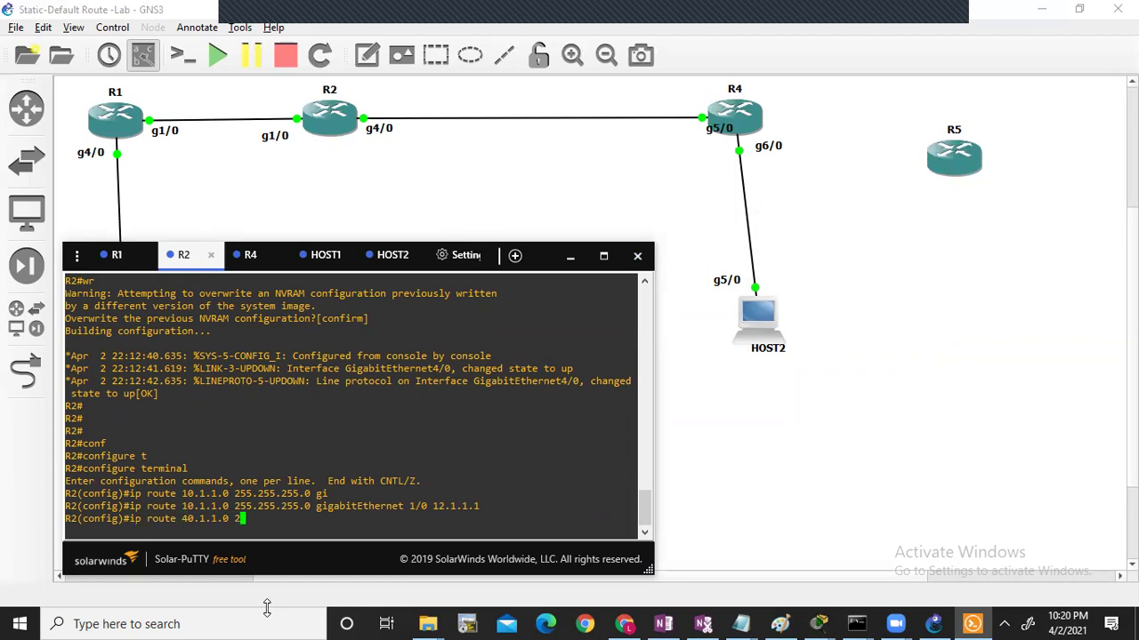
pyautogui.write('55.255.255.255.0 gi')
pyautogui.press('Tab')
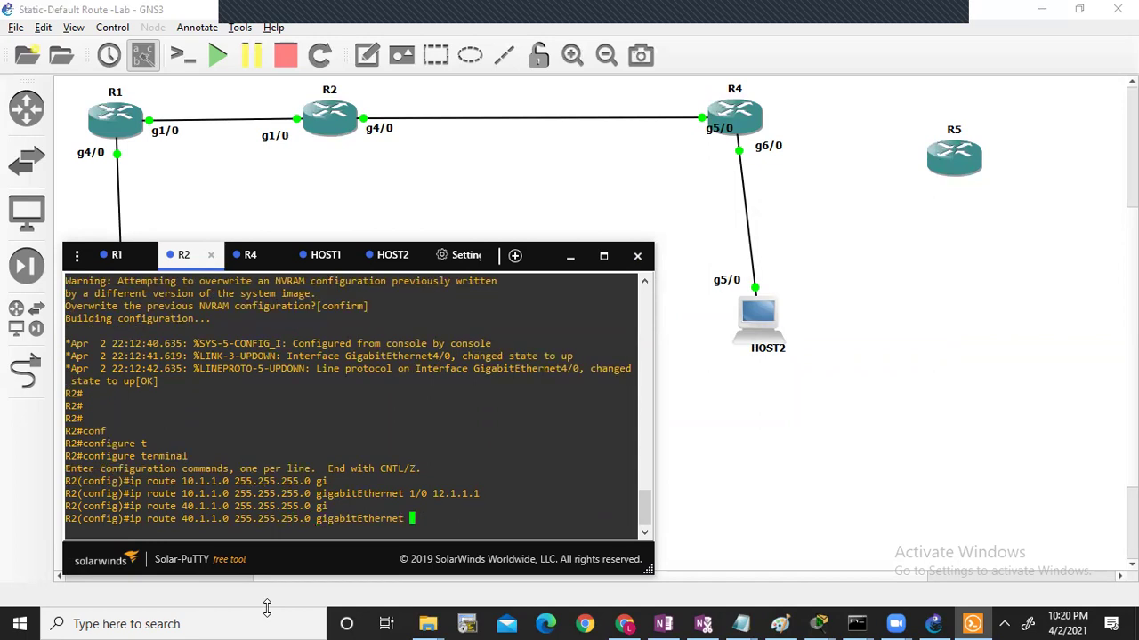
pyautogui.write('4/0')
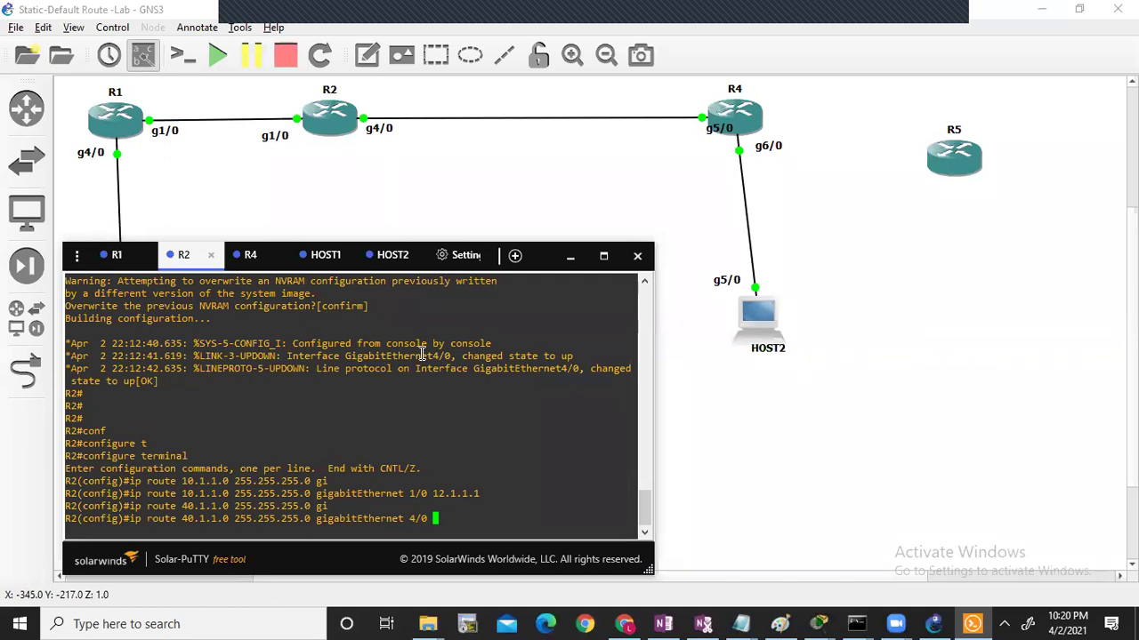
pyautogui.write(' 23.1')
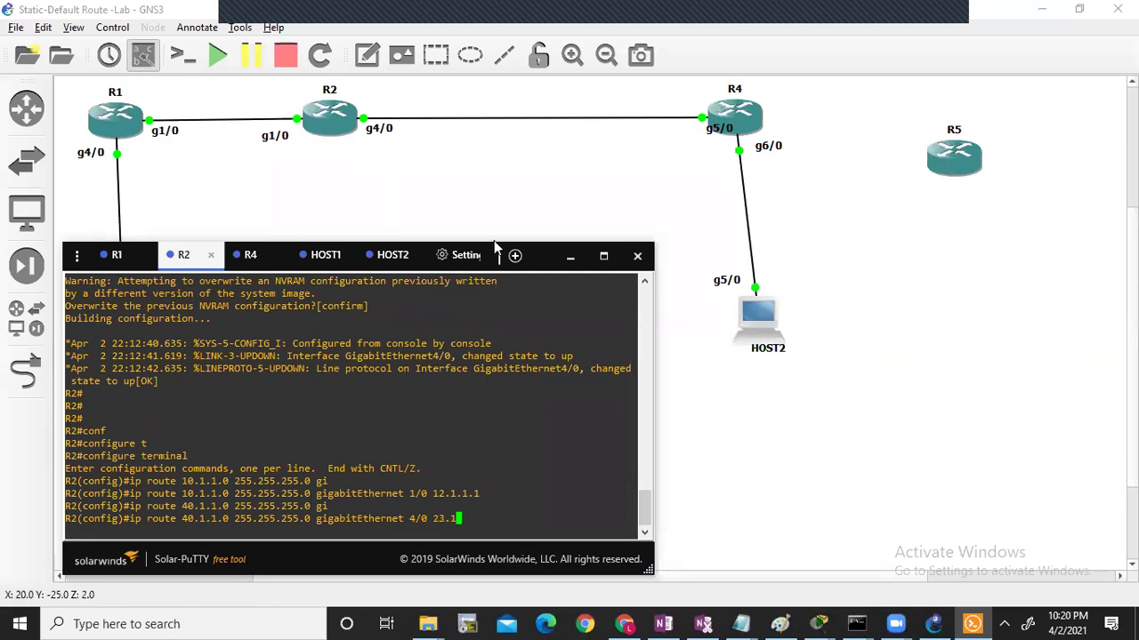
pyautogui.write('.1.4')
pyautogui.press('Return')
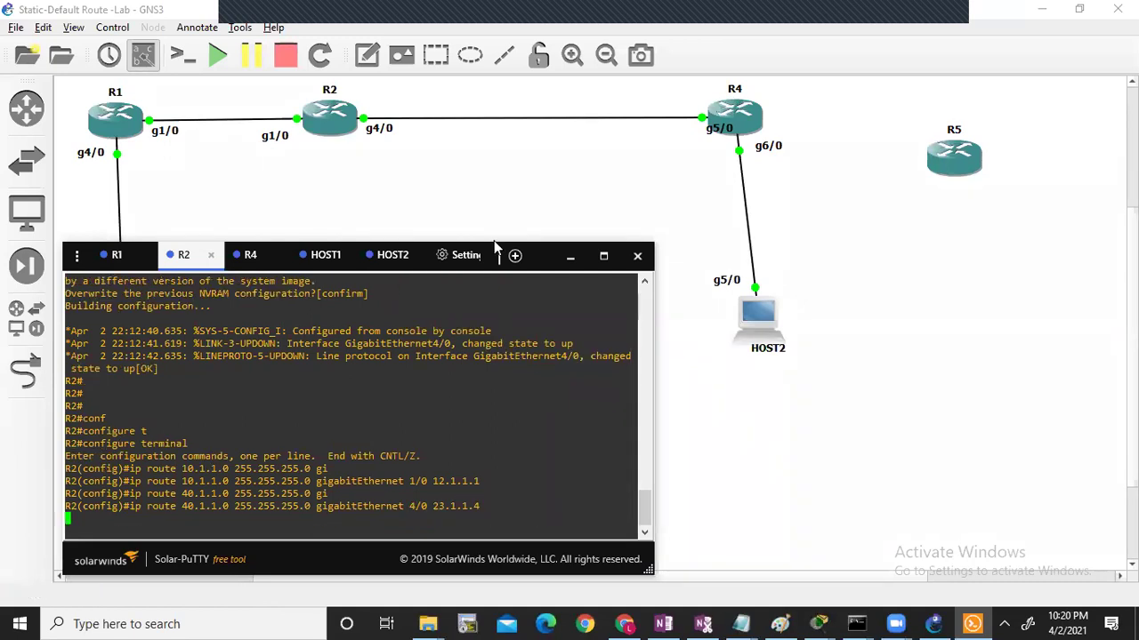
# Step: Check R4's interface addresses and try to remove R2's static route to 40.1.1.0 via next hop 23.1.1.4
pyautogui.click(250, 256)
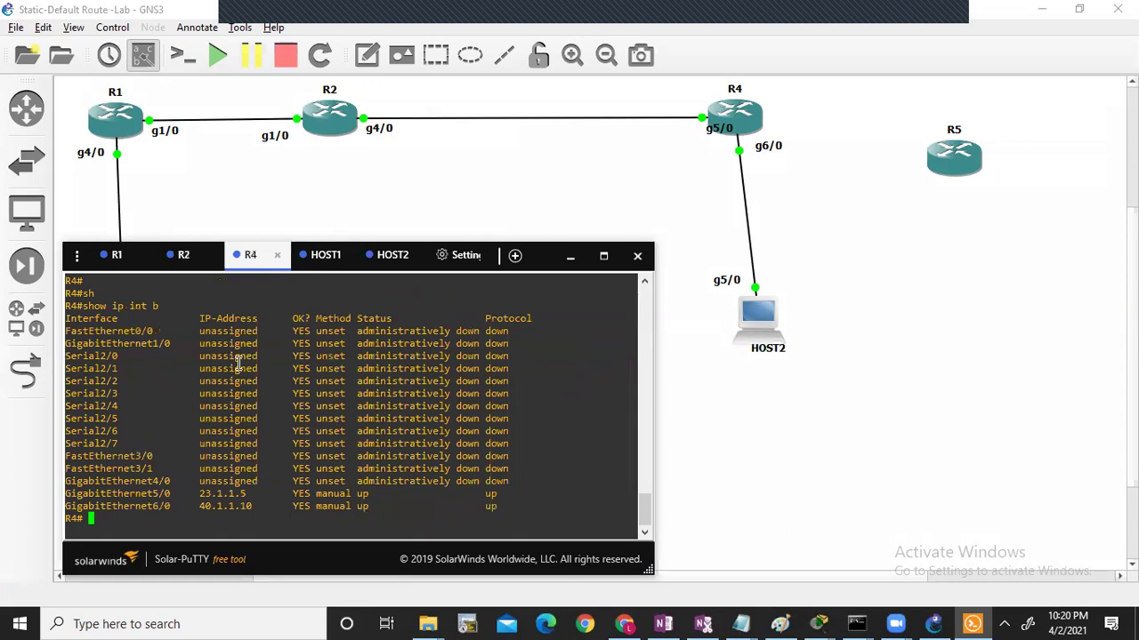
pyautogui.click(183, 259)
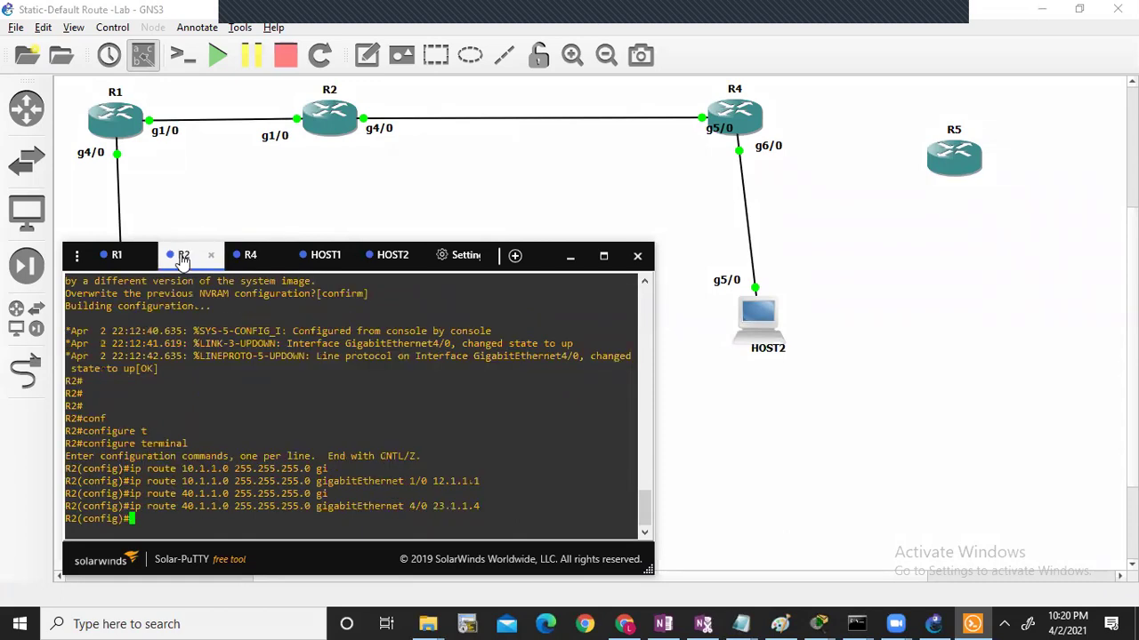
pyautogui.press('Up')
pyautogui.hotkey('ctrl', 'a')
pyautogui.write('n')
pyautogui.press('Return')
pyautogui.press('Up')
pyautogui.hotkey('ctrl', 'a')
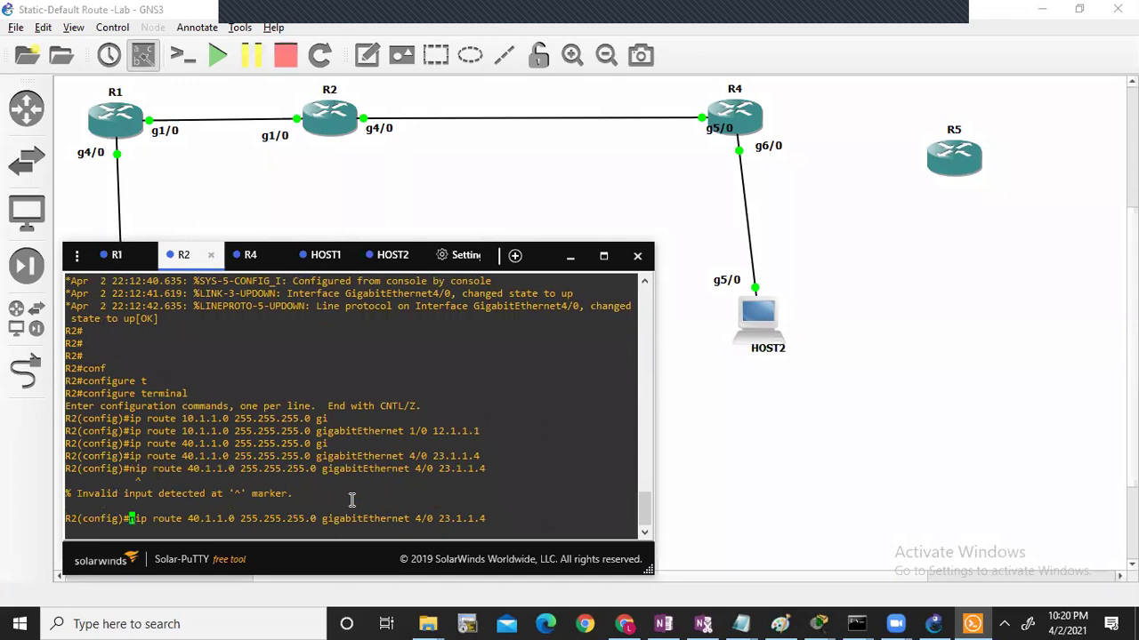
pyautogui.write('no')
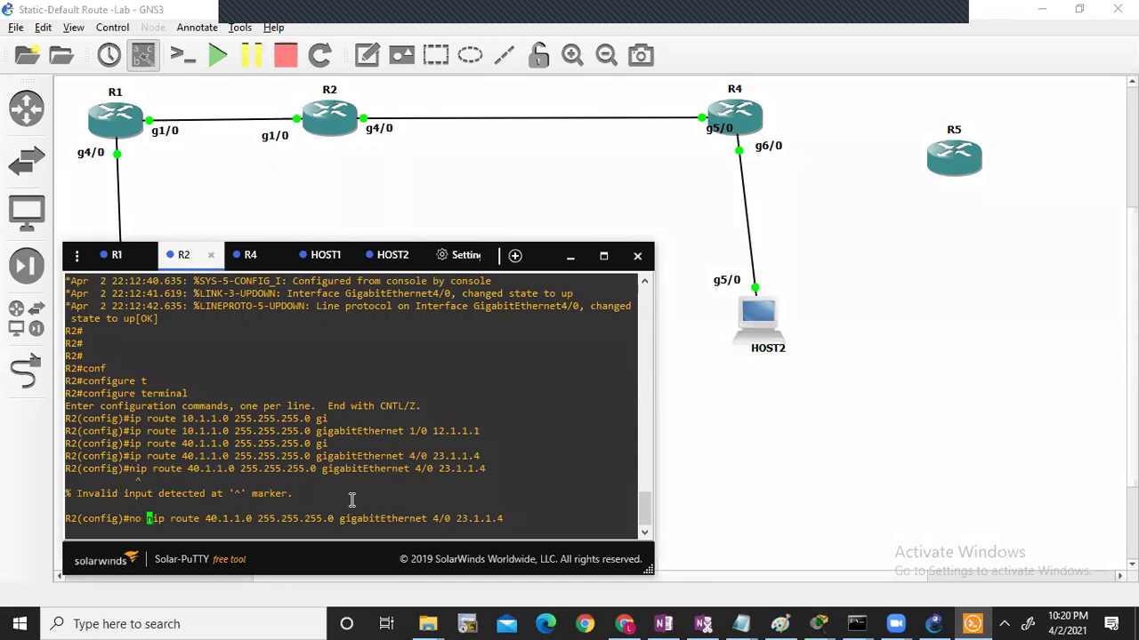
pyautogui.press('BackSpace')
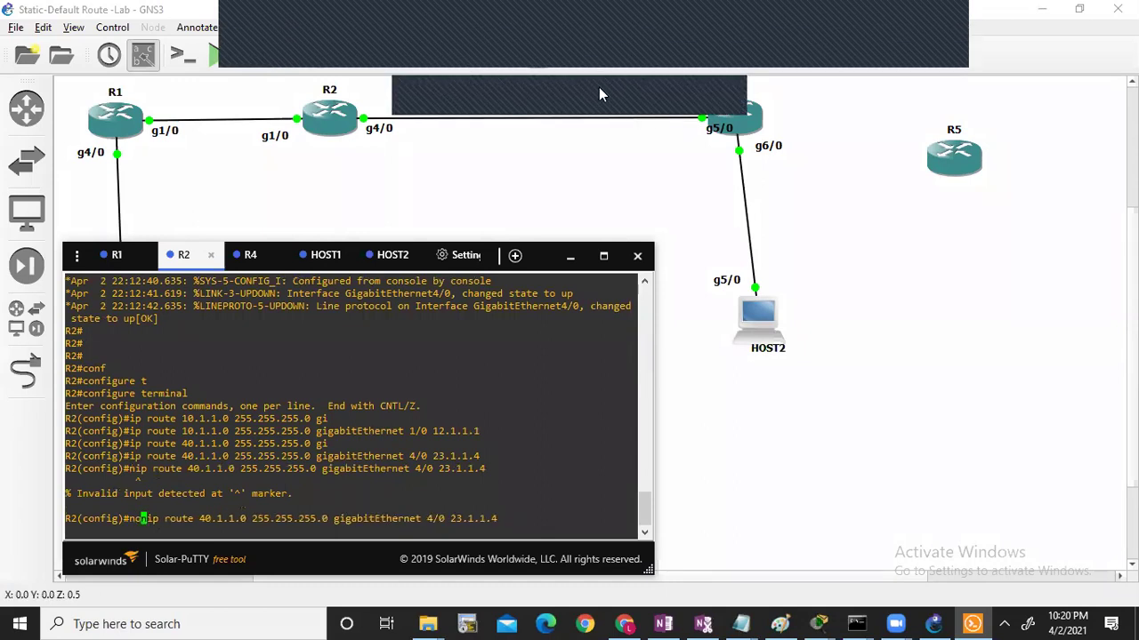
pyautogui.click(599, 88)
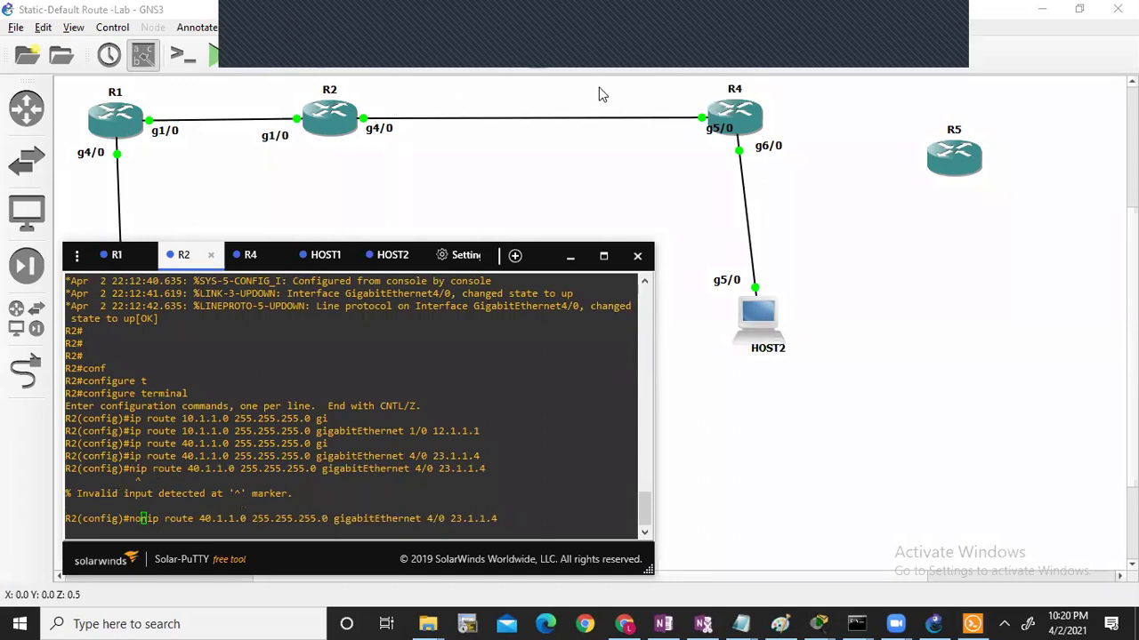
pyautogui.click(469, 334)
pyautogui.press('Return')
# Step: Correct the recalled command to "no ip route" and remove R2's route to 40.1.1.0 255.255.255.0 via GigabitEthernet 4/0, next hop 23.1.1.4
pyautogui.press('Up')
pyautogui.press('BackSpace')
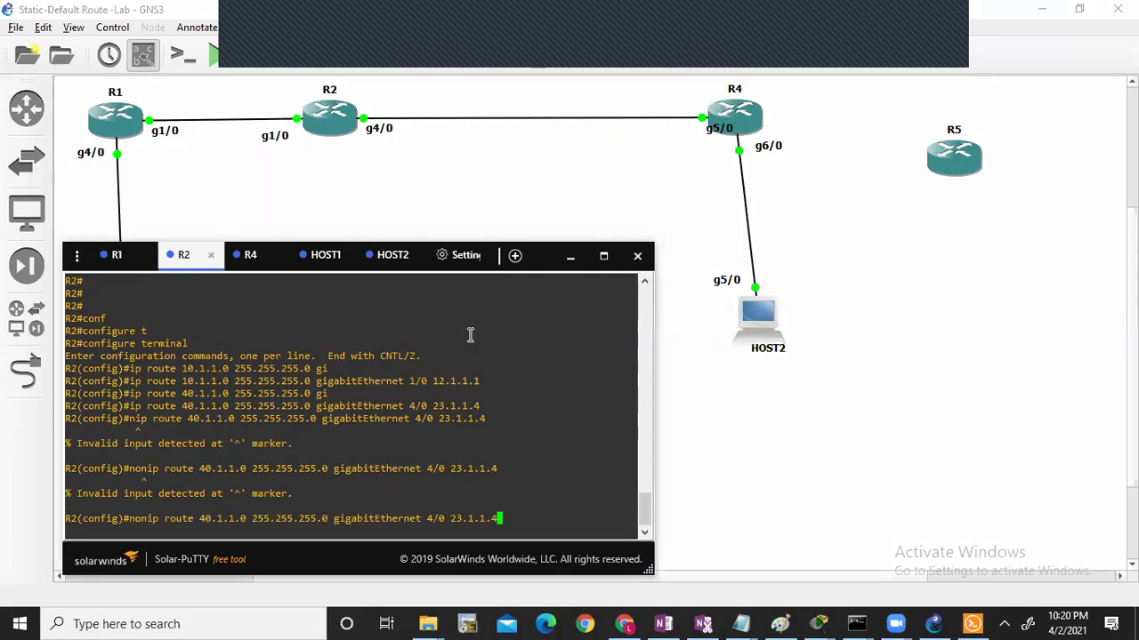
pyautogui.press('Left')
pyautogui.press('Left')
pyautogui.press('Left')
pyautogui.press('Left')
pyautogui.press('Left')
pyautogui.press('Left')
pyautogui.press('Left')
pyautogui.press('Left')
pyautogui.press('Left')
pyautogui.press('Left')
pyautogui.press('Left')
pyautogui.press('Left')
pyautogui.press('Left')
pyautogui.press('Left')
pyautogui.press('Left')
pyautogui.press('Left')
pyautogui.press('Left')
pyautogui.press('Left')
pyautogui.press('Left')
pyautogui.press('Left')
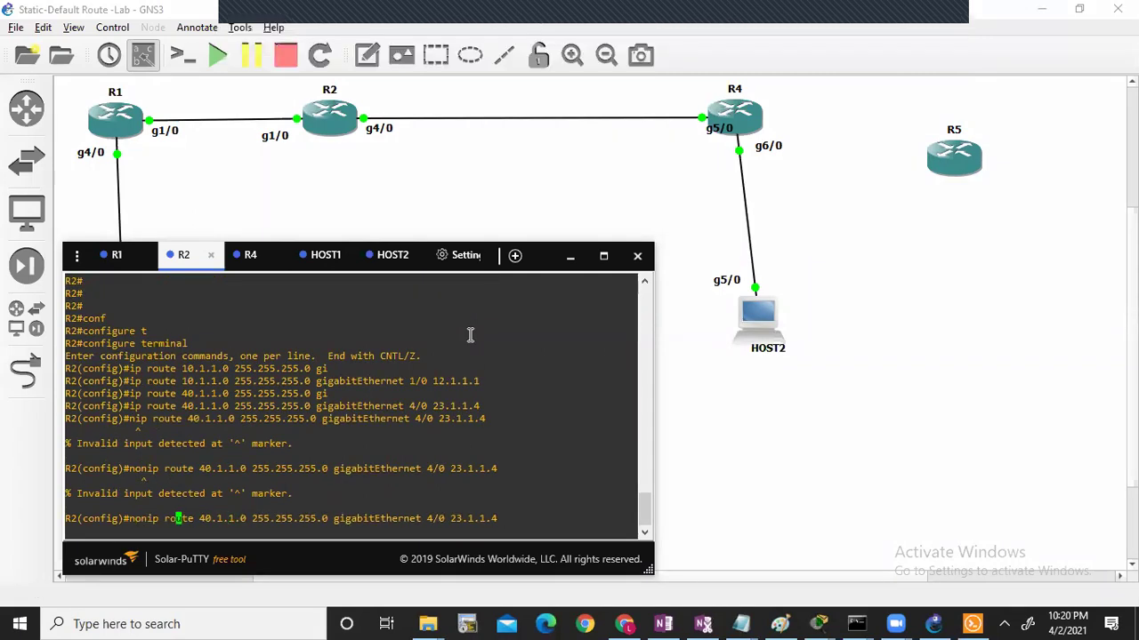
pyautogui.press('Left')
pyautogui.press('Left')
pyautogui.press('BackSpace')
pyautogui.press('Return')
# Step: Add a static route on R2 to 40.1.1.0 255.255.255.0 via GigabitEthernet 4/0, next hop 23.1.1.5
pyautogui.write('ip rou')
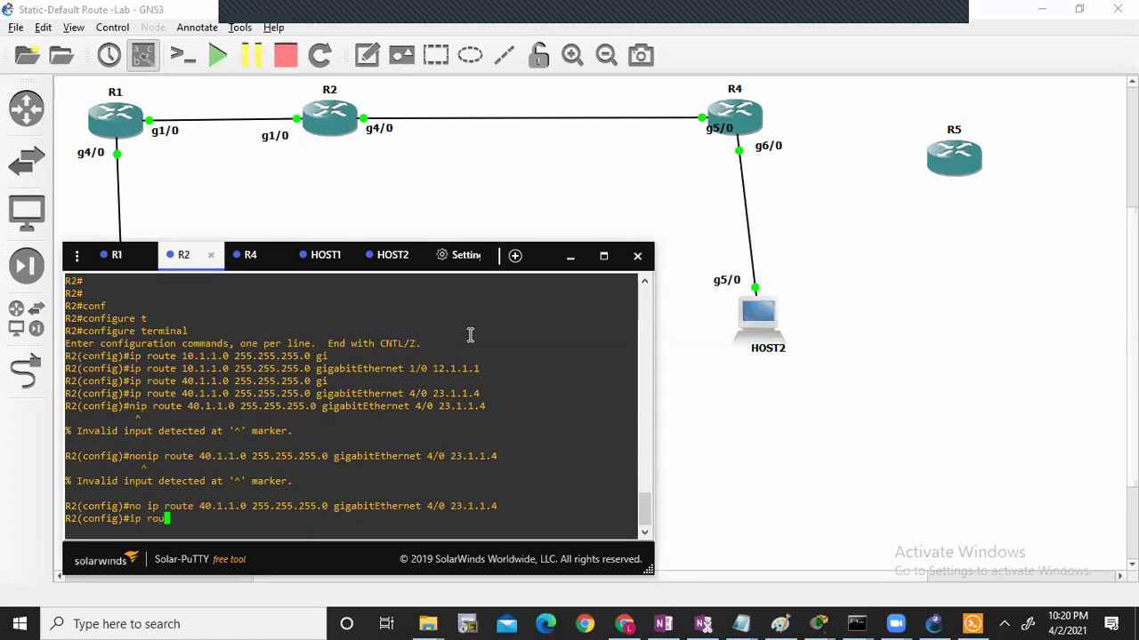
pyautogui.write('te 40.1.1.0 255.255.255.0 gi')
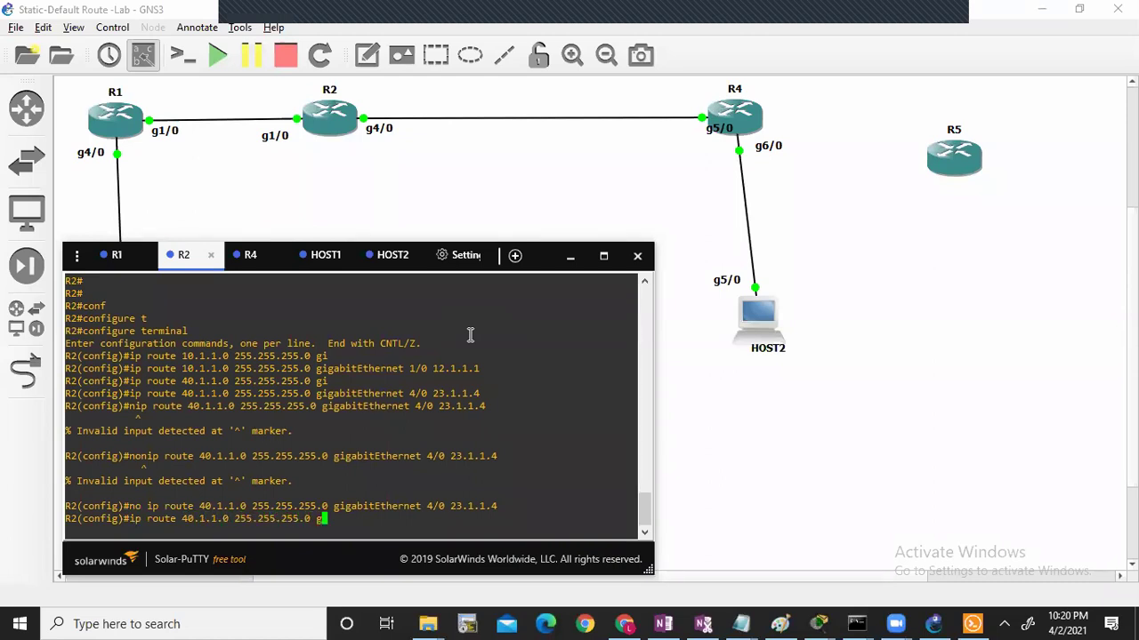
pyautogui.press('Tab')
pyautogui.write('4/0')
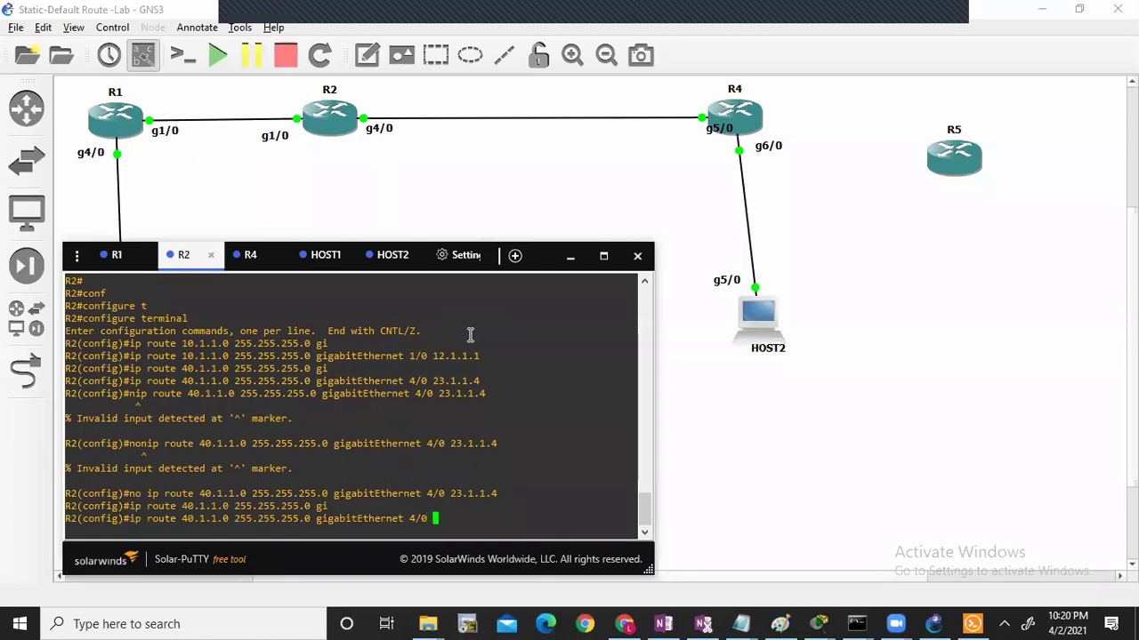
pyautogui.write(' 23.1.1.5')
pyautogui.press('Return')
pyautogui.press('Return')
pyautogui.press('Return')
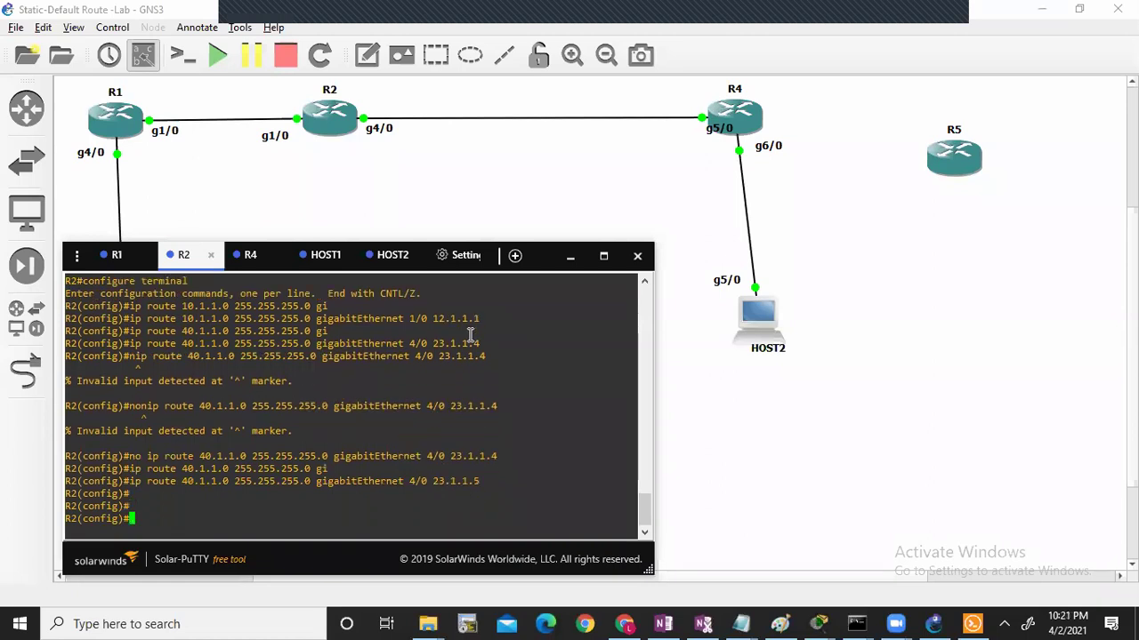
# Step: Return R2 to privileged mode and save its configuration with wr
pyautogui.hotkey('ctrl', 'z')
pyautogui.press('Return')
pyautogui.write('wr')
pyautogui.press('Return')
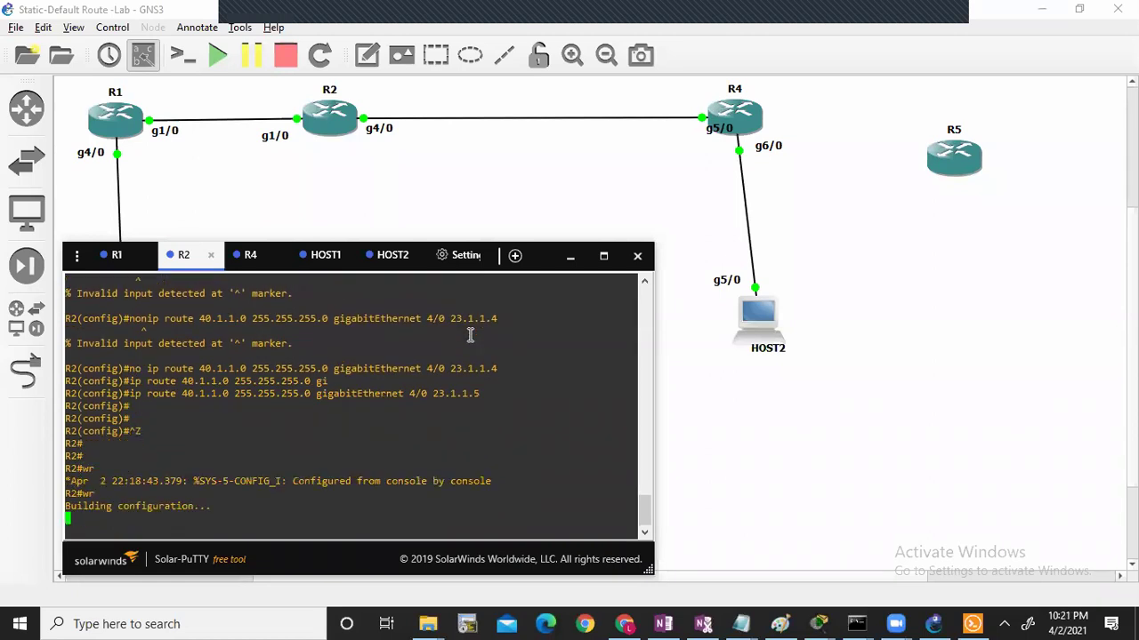
# Step: Switch to R4's console and, in global configuration mode, add a static route to 10.1.1.0 255.255.255.0 via GigabitEthernet 4/0, next hop 23.1.1.2
pyautogui.click(250, 255)
pyautogui.write('conf')
pyautogui.press('Tab')
pyautogui.write('t')
pyautogui.press('Tab')
pyautogui.press('Return')
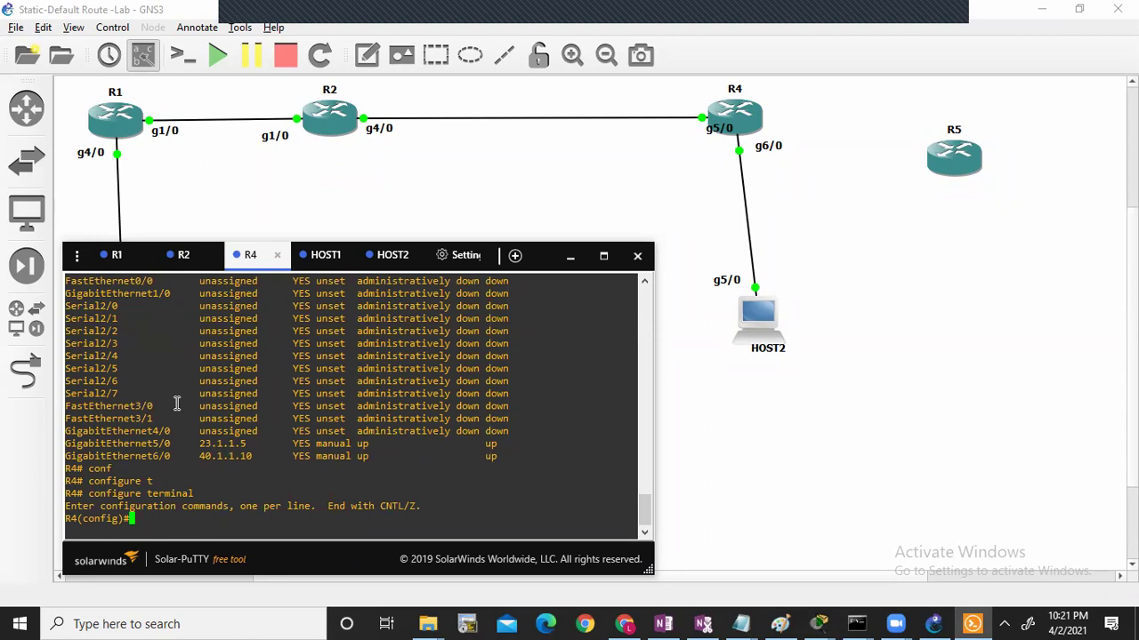
pyautogui.write('ip route 10.1.1.0 255.255.255.0 ')
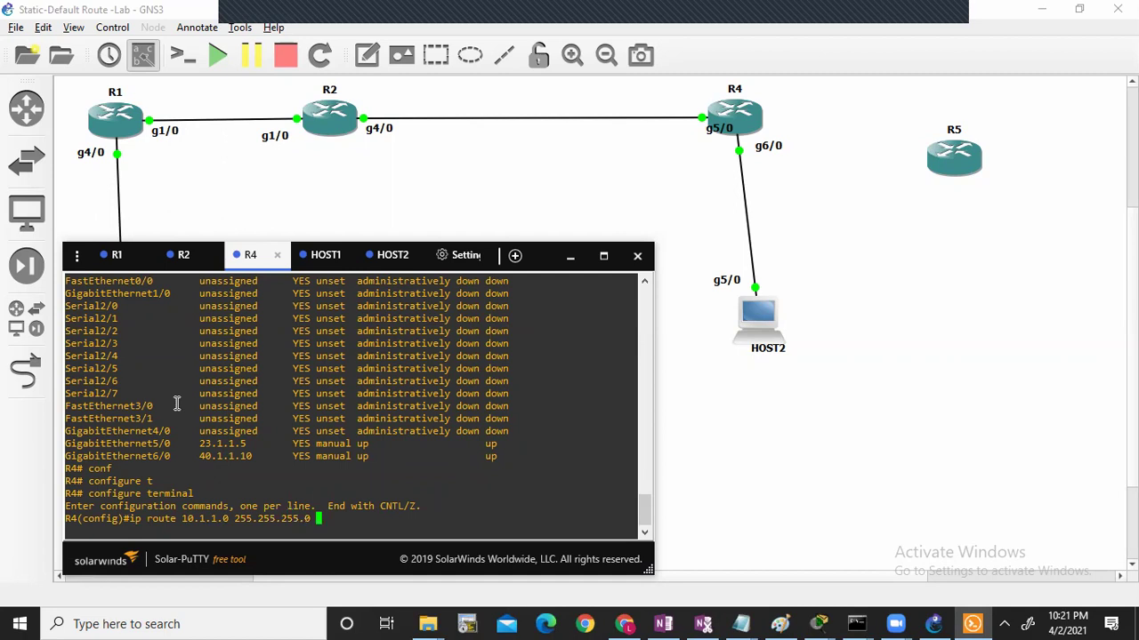
pyautogui.write('gi')
pyautogui.press('Tab')
pyautogui.write('4/0')
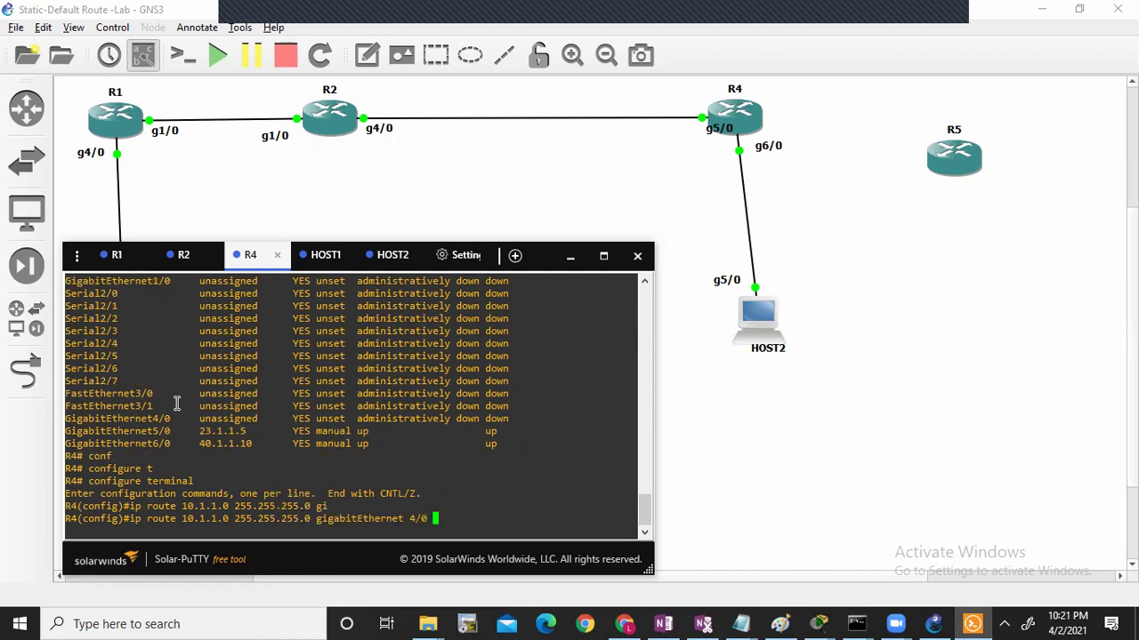
pyautogui.write('23.1.1.2')
pyautogui.press('Return')
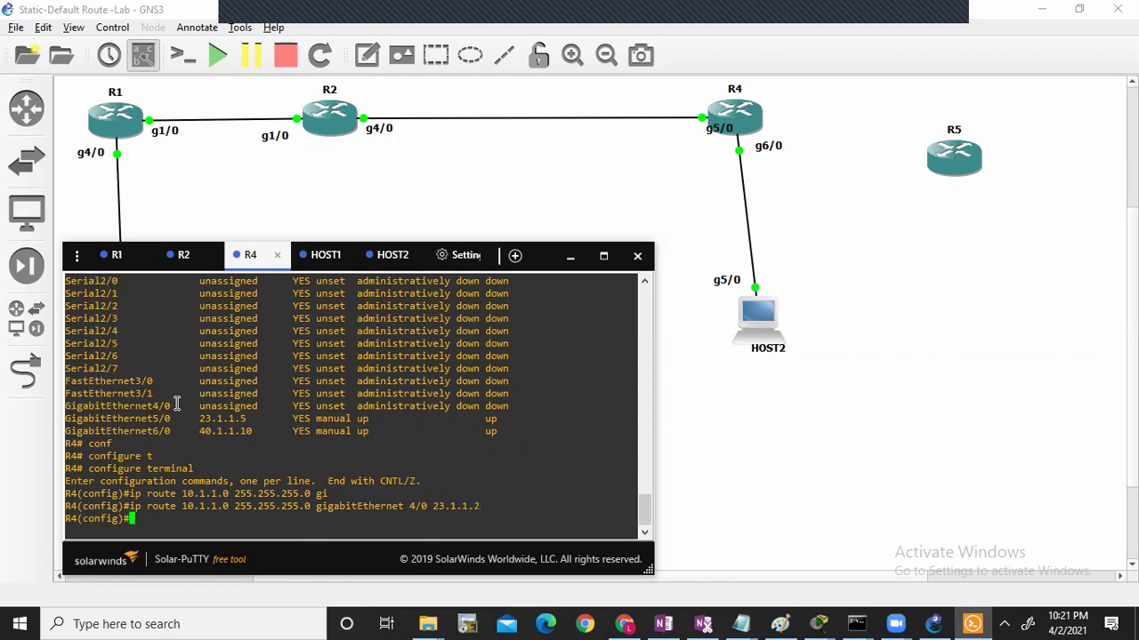
# Step: Add a static route on R4 to 12.1.1.0 255.255.255.0 via GigabitEthernet 4/0, next hop 12.1.1.2, and return to privileged mode
pyautogui.write('ip route 12.1.1.0 255.255.255.0 gi')
pyautogui.press('Tab')
pyautogui.write('4/0 12.1.1.2')
pyautogui.press('Return')
pyautogui.press('Return')
pyautogui.hotkey('ctrl', 'z')
pyautogui.press('Return')
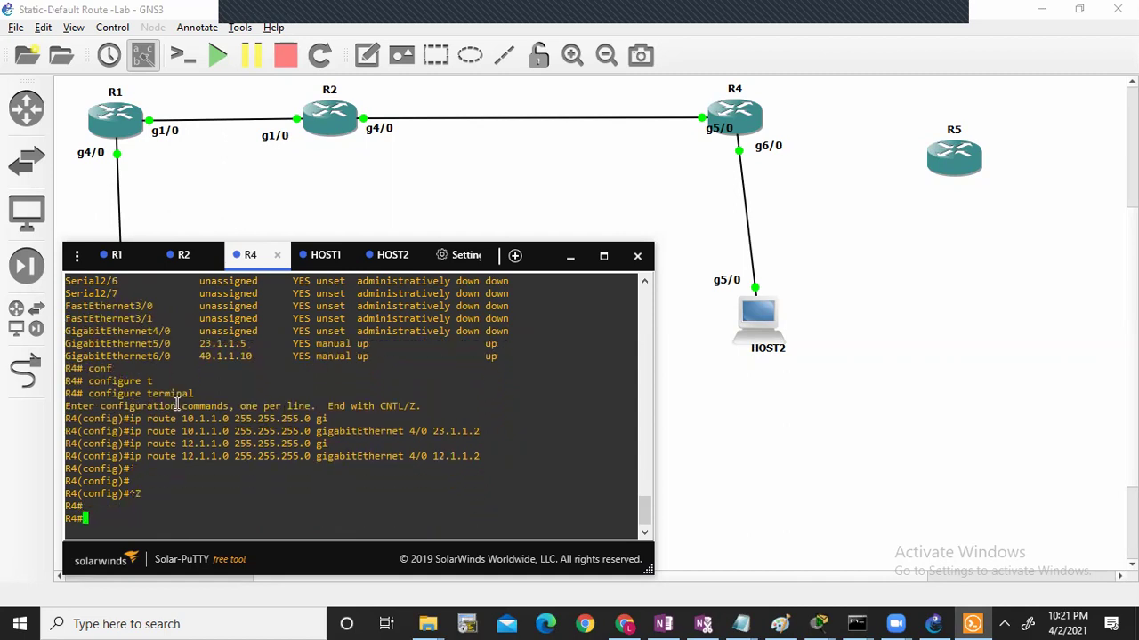
pyautogui.press('Return')
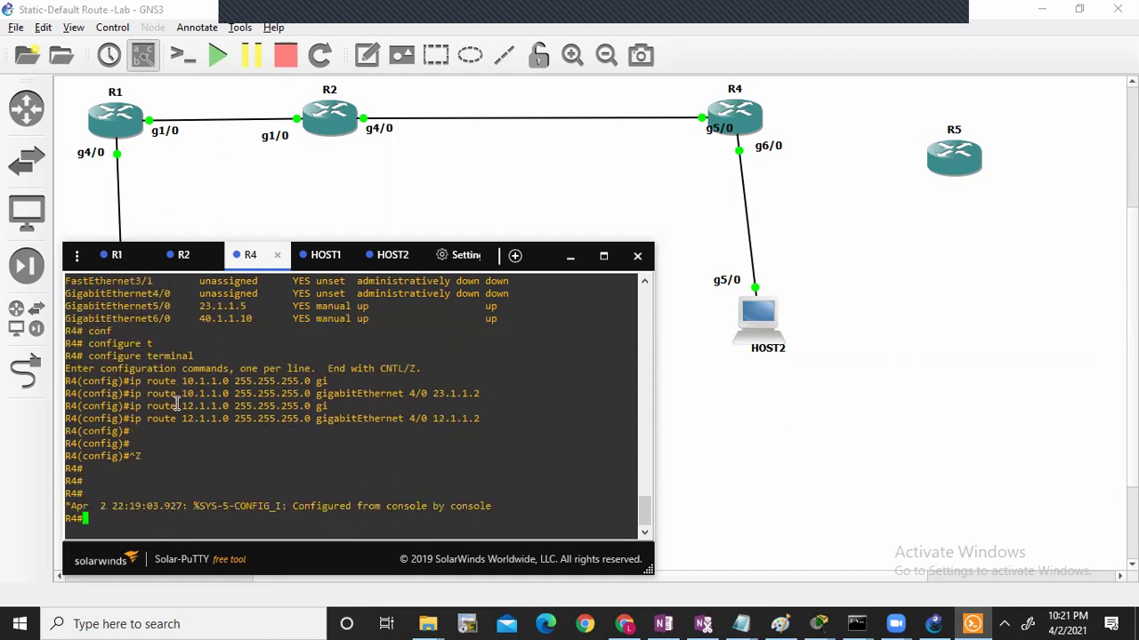
# Step: Switch to R1's console and return it from global configuration to privileged mode
pyautogui.click(119, 261)
pyautogui.press('Return')
pyautogui.press('Return')
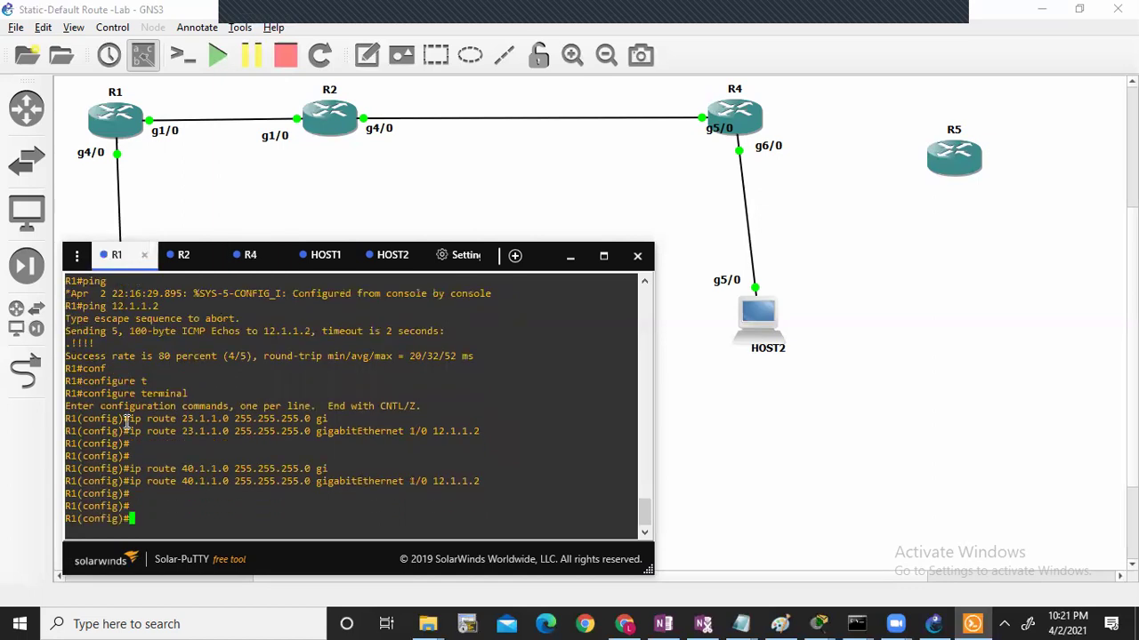
pyautogui.hotkey('ctrl', 'z')
pyautogui.press('Return')
pyautogui.press('Return')
# Step: Display R1's routing table with show ip route in an enlarged console and examine the static routes to 23.1.1.0 and 40.1.1.0
pyautogui.write('sh ip route')
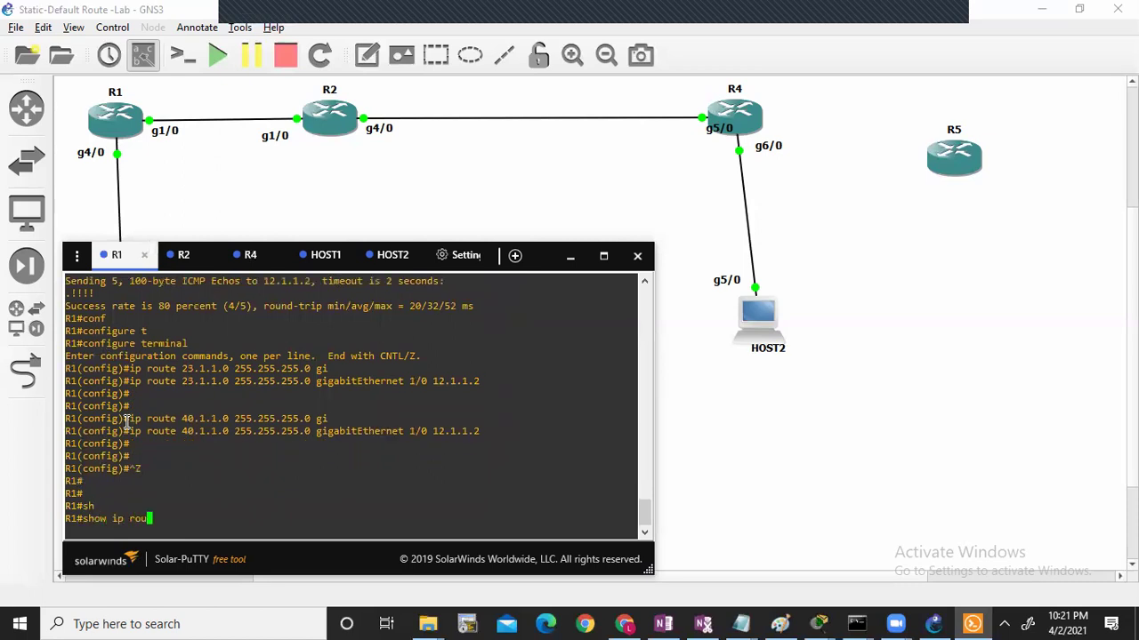
pyautogui.press('Return')
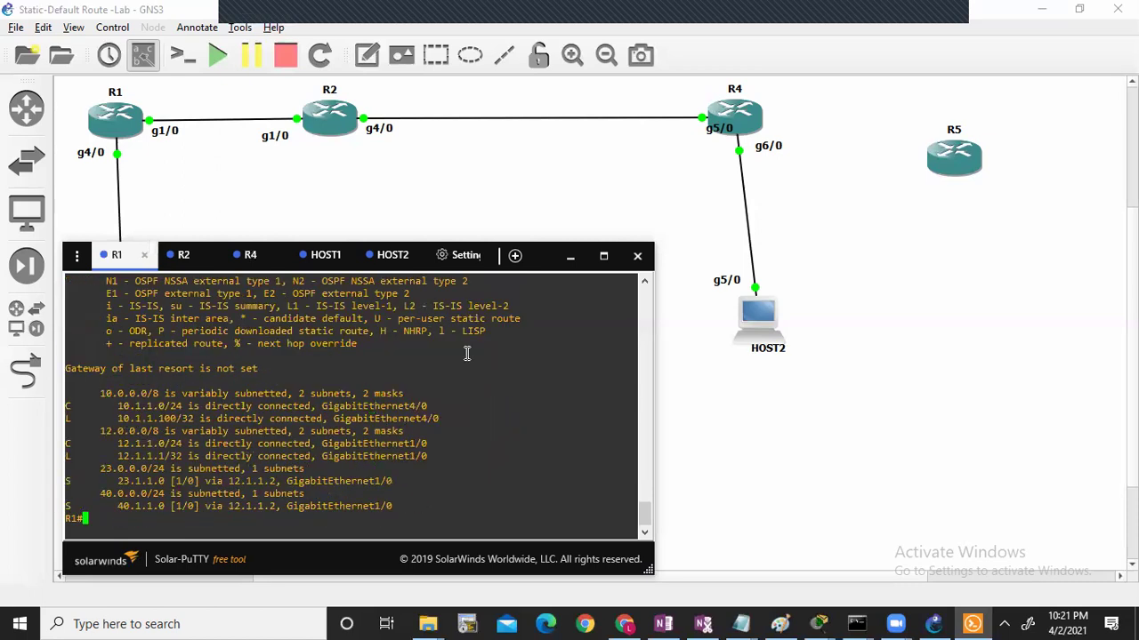
pyautogui.click(601, 257)
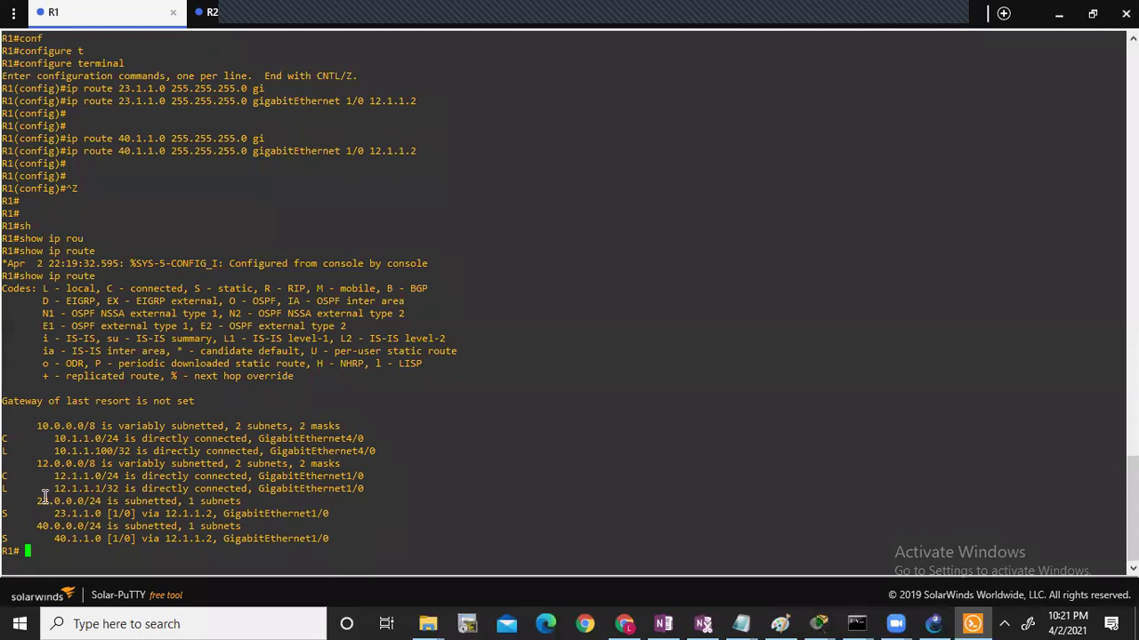
pyautogui.moveTo(37, 525); pyautogui.dragTo(145, 549)
pyautogui.moveTo(51, 502); pyautogui.dragTo(117, 514)
# Step: Ping HOST2's address 40.1.1.1 from R1
pyautogui.click(119, 518)
pyautogui.write('ping 40.1.1.1')
pyautogui.press('Return')
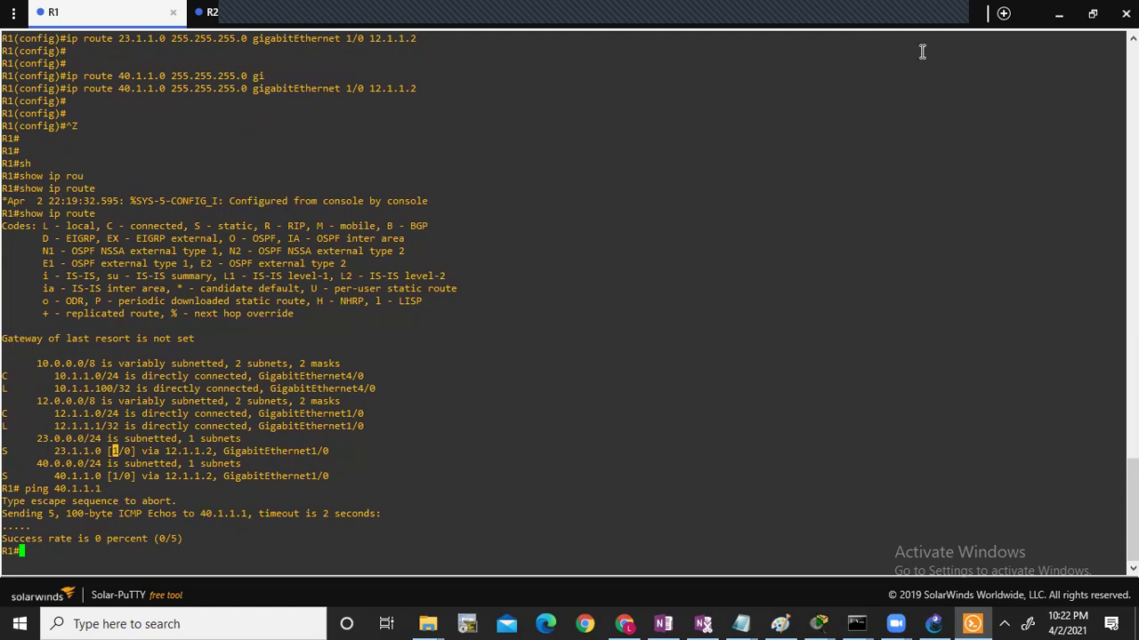
# Step: Restore the console to its smaller size and check HOST2's interface addresses with show ip int b
pyautogui.click(1060, 15)
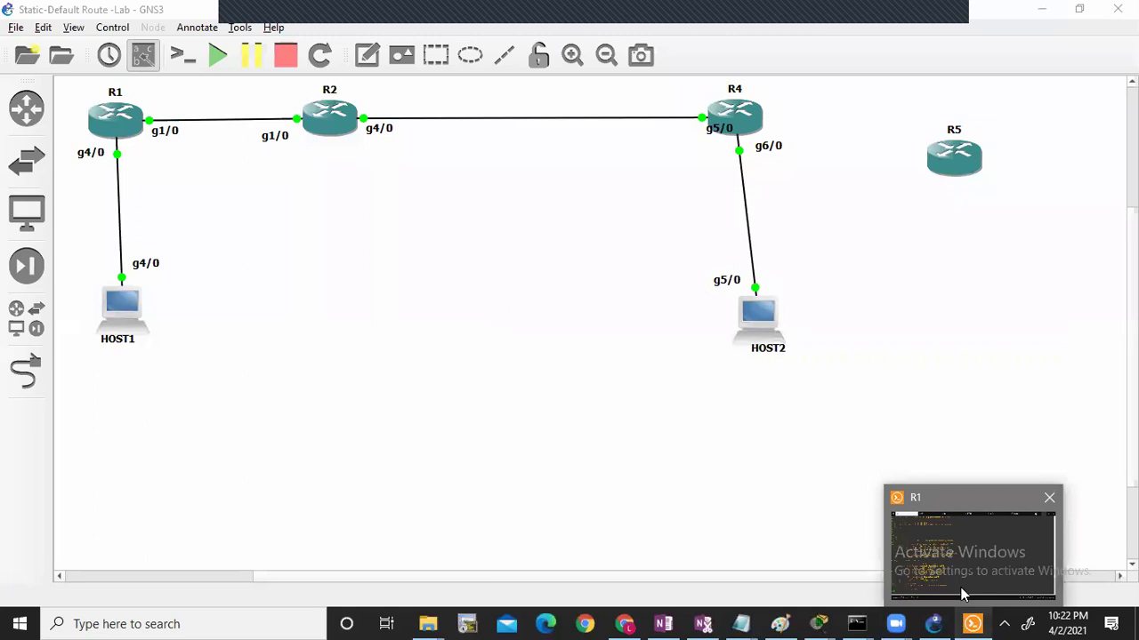
pyautogui.click(972, 623)
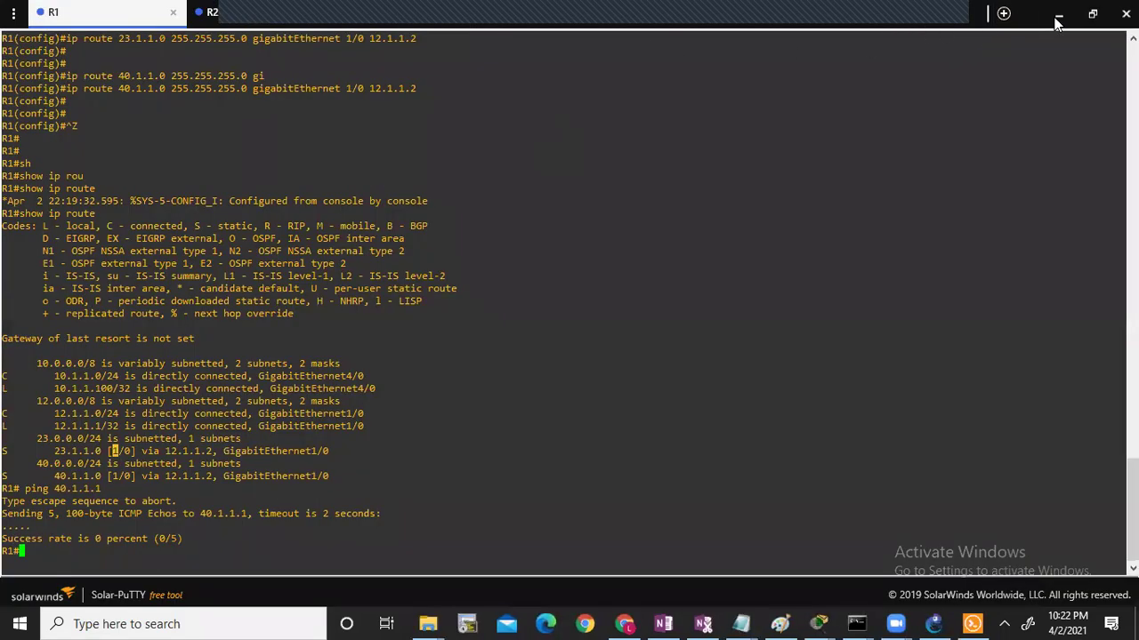
pyautogui.click(1091, 15)
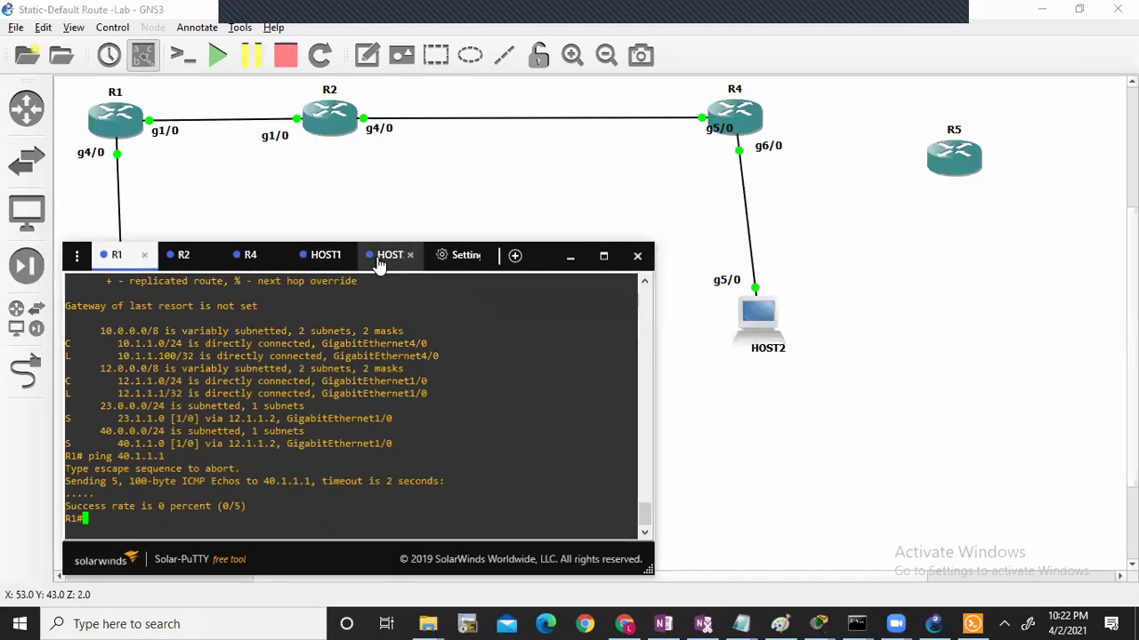
pyautogui.click(387, 256)
pyautogui.write('sh')
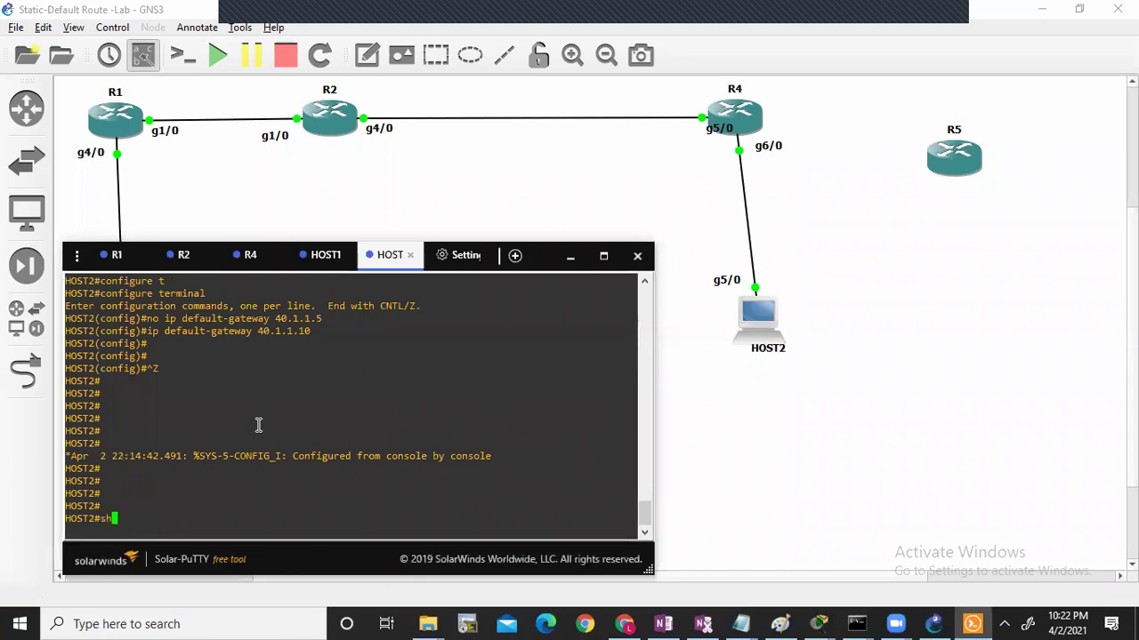
pyautogui.press('Tab')
pyautogui.write('ip int b')
pyautogui.press('Return')
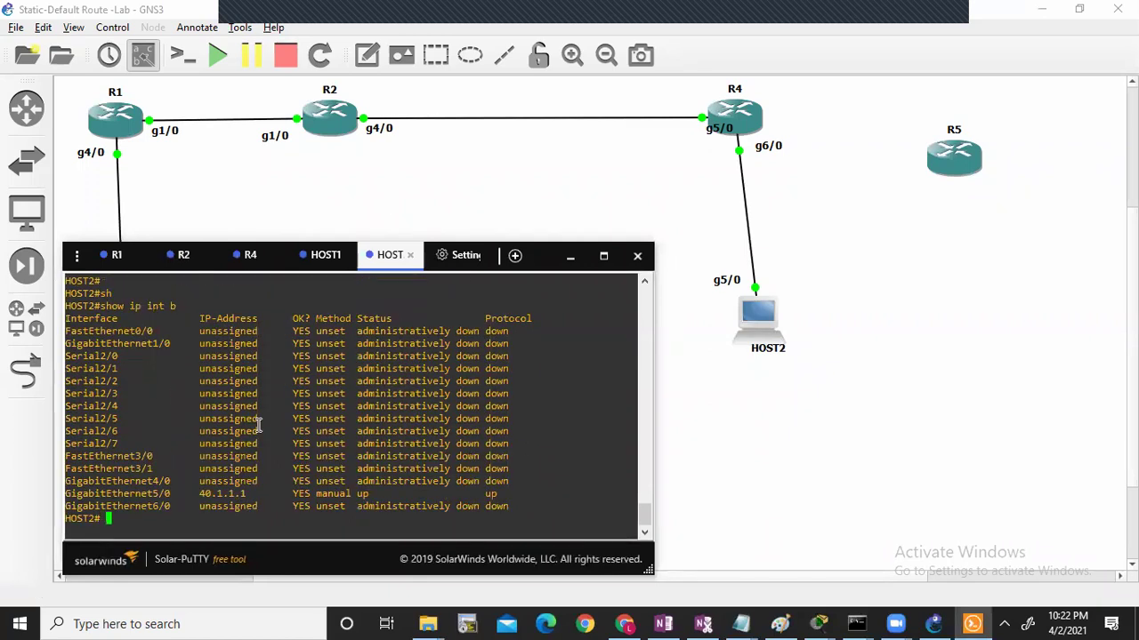
pyautogui.doubleClick(228, 484)
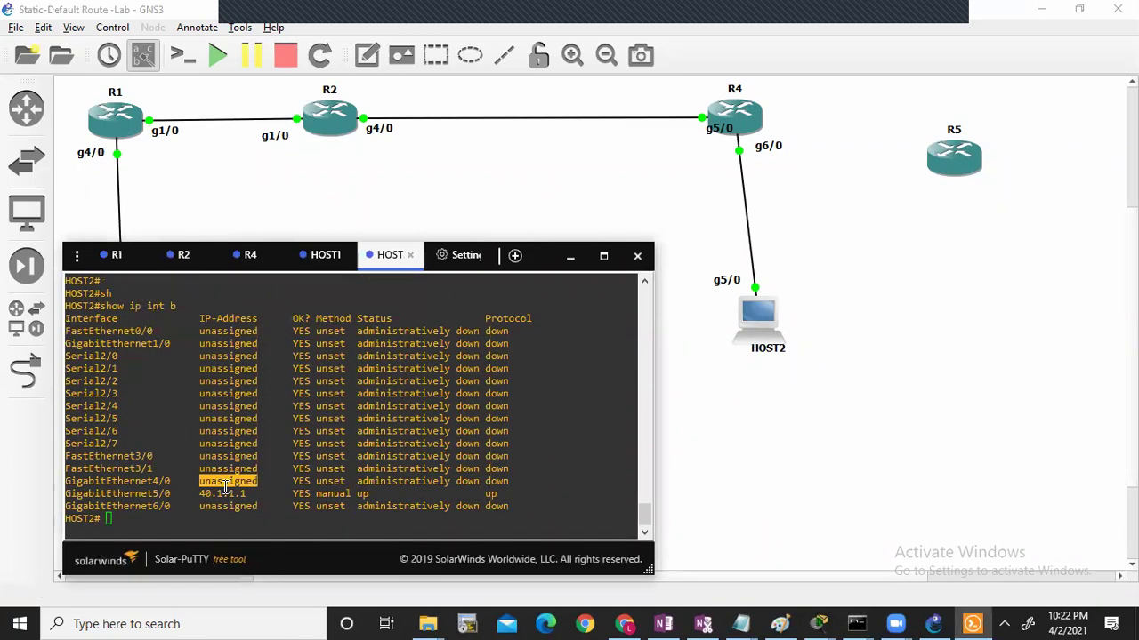
pyautogui.doubleClick(225, 491)
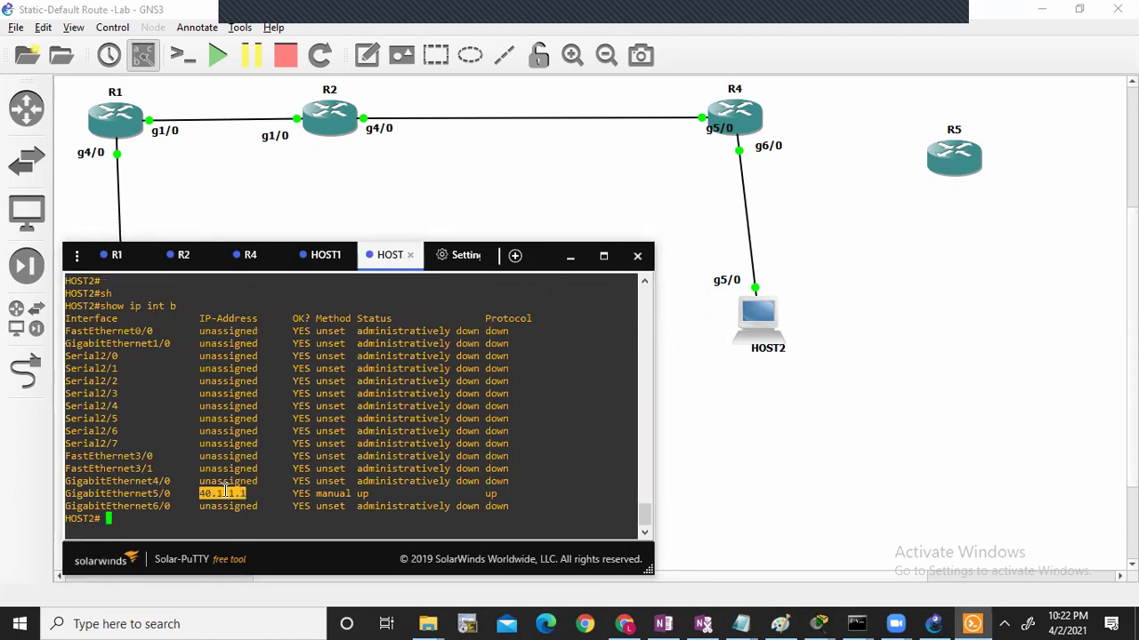
# Step: Ping 40.1.1.5 from HOST2 and repeat the ping to 40.1.1.1 from R1
pyautogui.write('ping 40.1.1.5')
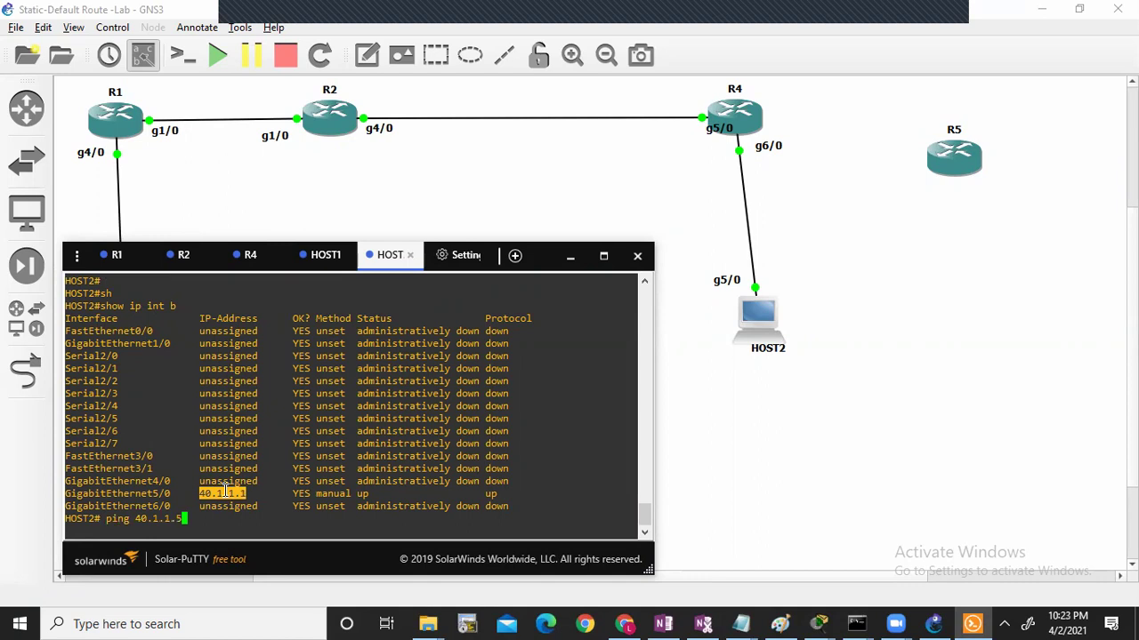
pyautogui.press('Return')
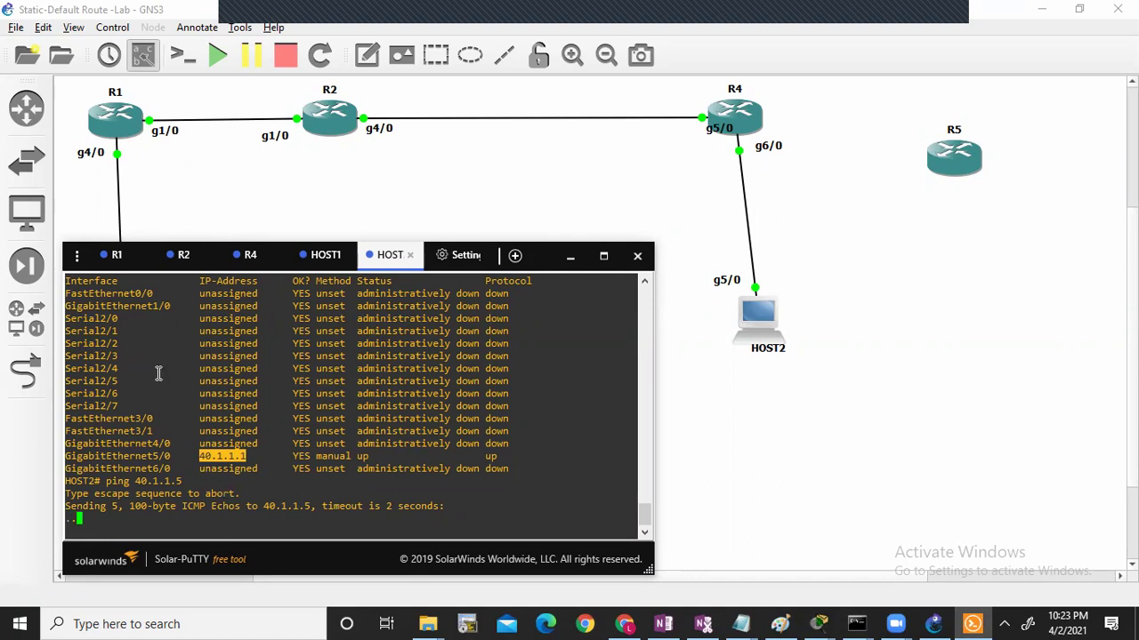
pyautogui.click(116, 256)
pyautogui.press('Up')
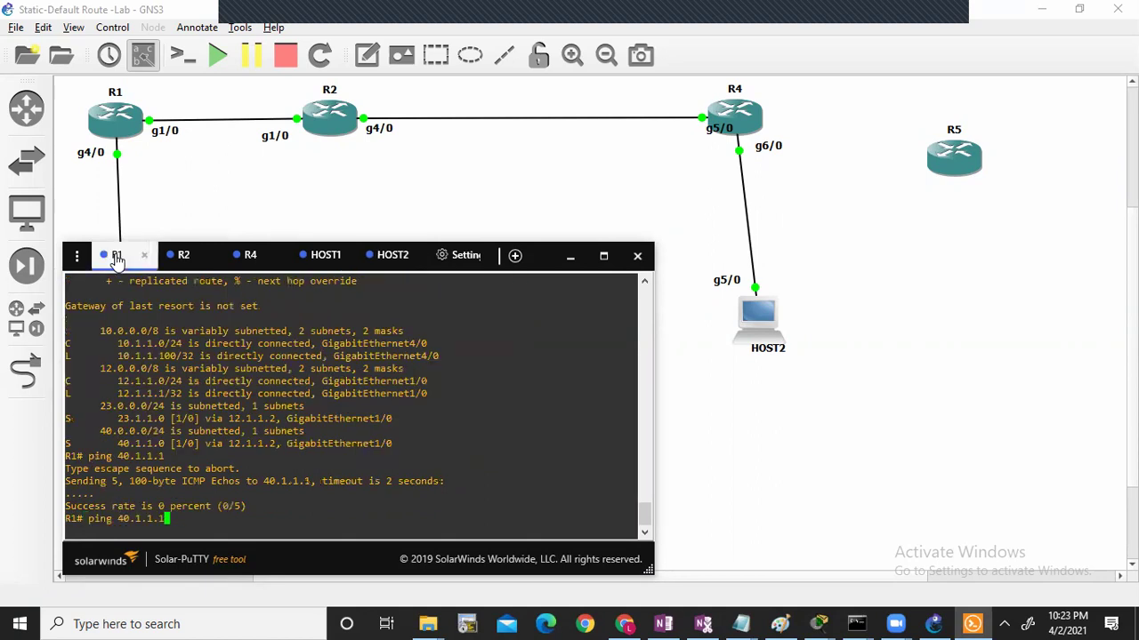
pyautogui.press('Return')
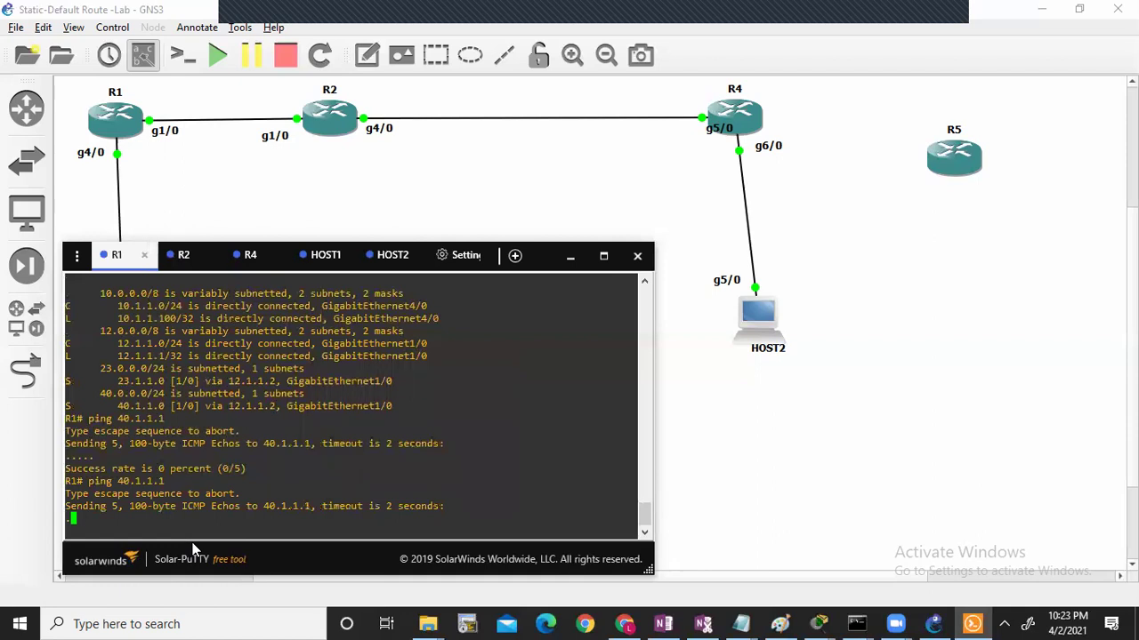
# Step: Return to HOST2's console and repeat its ping to 40.1.1.5
pyautogui.click(382, 256)
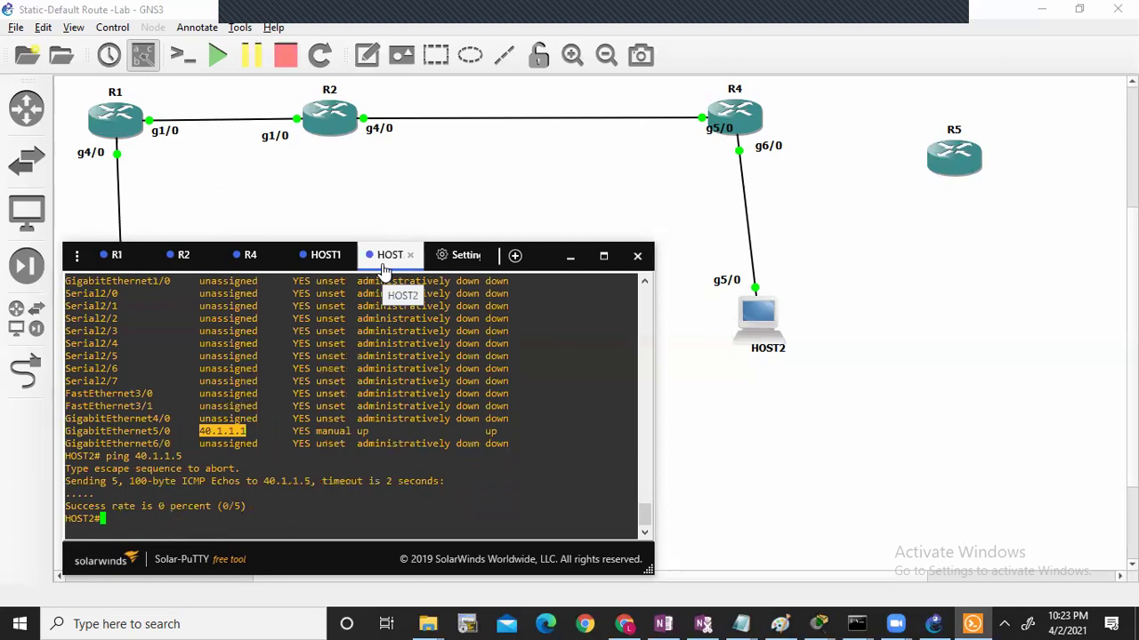
pyautogui.write('ping 40.1.1.5')
pyautogui.press('Return')
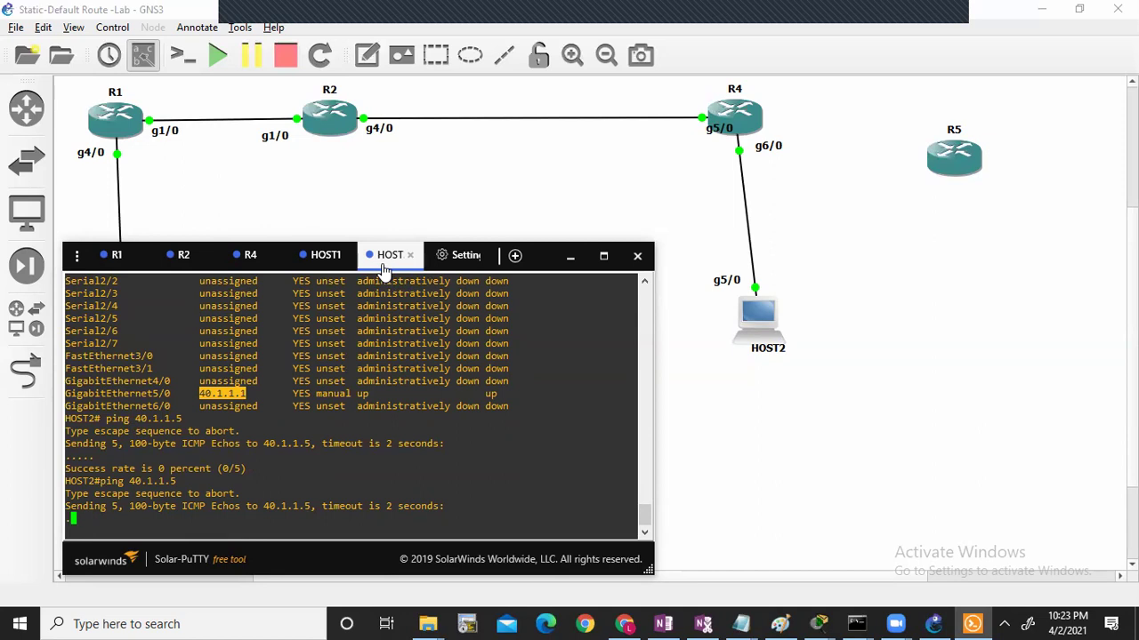
# Step: Check R4's interface addresses with show ip int b, focusing on GigabitEthernet 6/0 facing HOST2
pyautogui.click(248, 259)
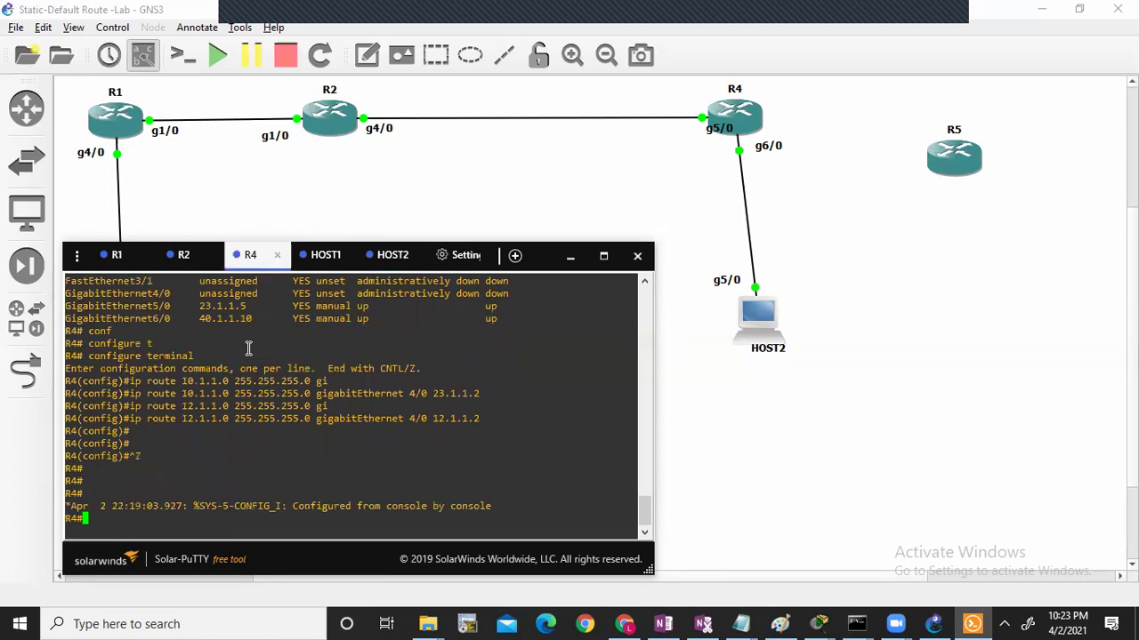
pyautogui.press('Return')
pyautogui.write('sh')
pyautogui.press('Tab')
pyautogui.write('ip itn')
pyautogui.write(' b')
pyautogui.press('Return')
pyautogui.write('sh')
pyautogui.press('Tab')
pyautogui.write('ip int b')
pyautogui.press('Return')
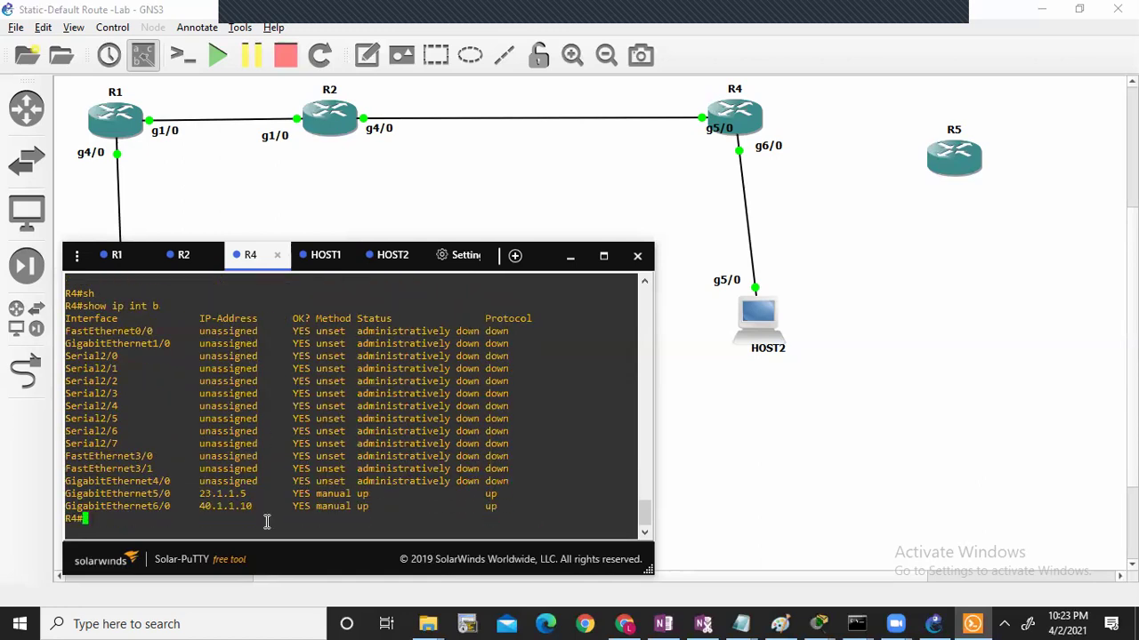
pyautogui.doubleClick(235, 507)
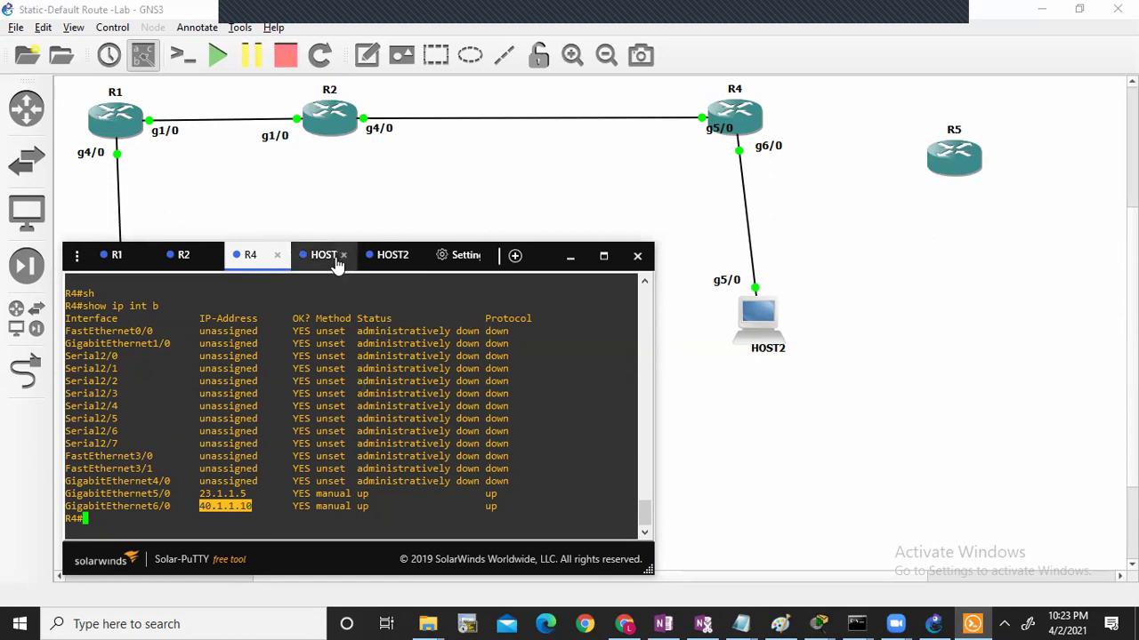
# Step: Ping R4's GigabitEthernet 6/0 address 40.1.1.10 from HOST2
pyautogui.click(388, 262)
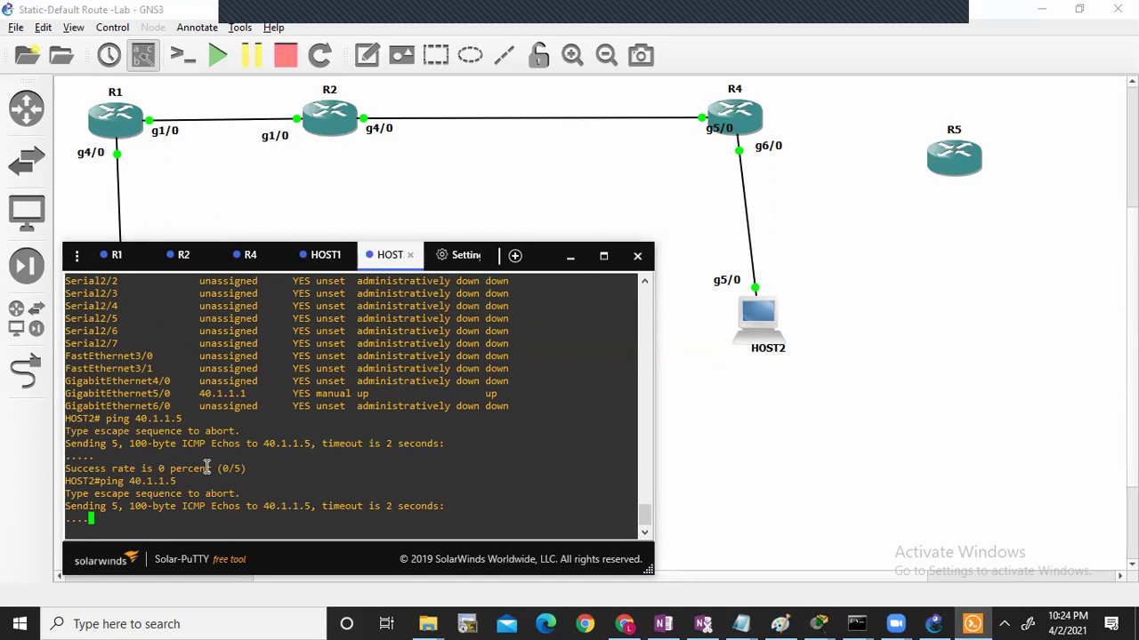
pyautogui.press('Up')
pyautogui.press('BackSpace')
pyautogui.write('10')
pyautogui.press('Return')
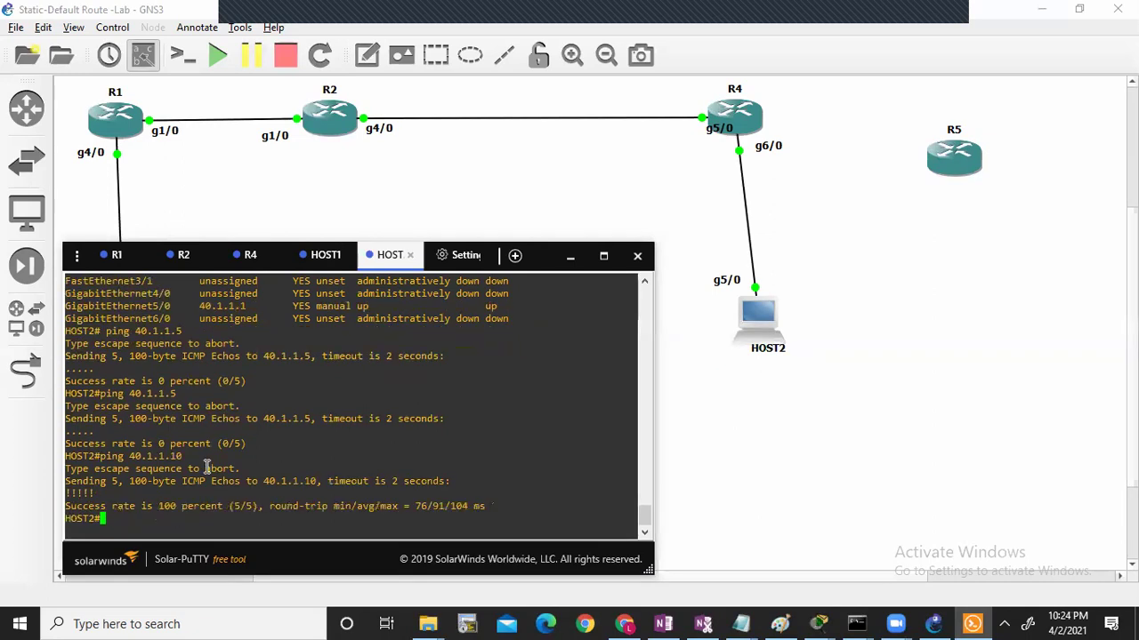
pyautogui.write('sh')
pyautogui.press('Tab')
pyautogui.press('BackSpace')
pyautogui.press('BackSpace')
pyautogui.press('BackSpace')
pyautogui.press('BackSpace')
pyautogui.press('BackSpace')
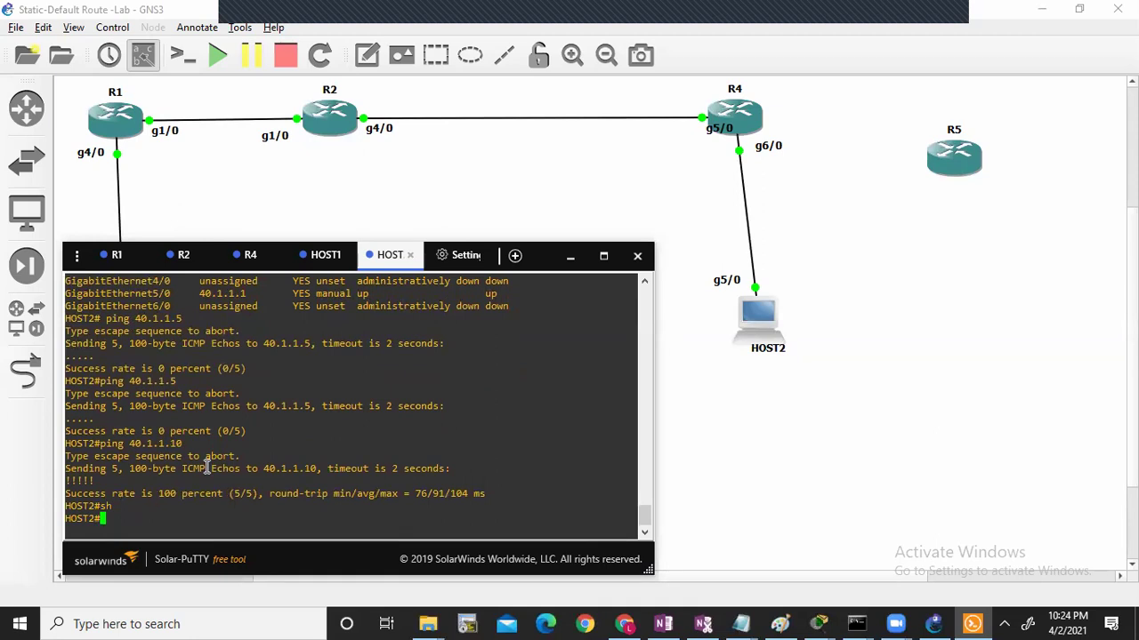
# Step: Display R1's routing table with show ip route and examine the entry for 40.1.1.0
pyautogui.click(116, 256)
pyautogui.write('sh')
pyautogui.press('Tab')
pyautogui.write('ip route')
pyautogui.press('Return')
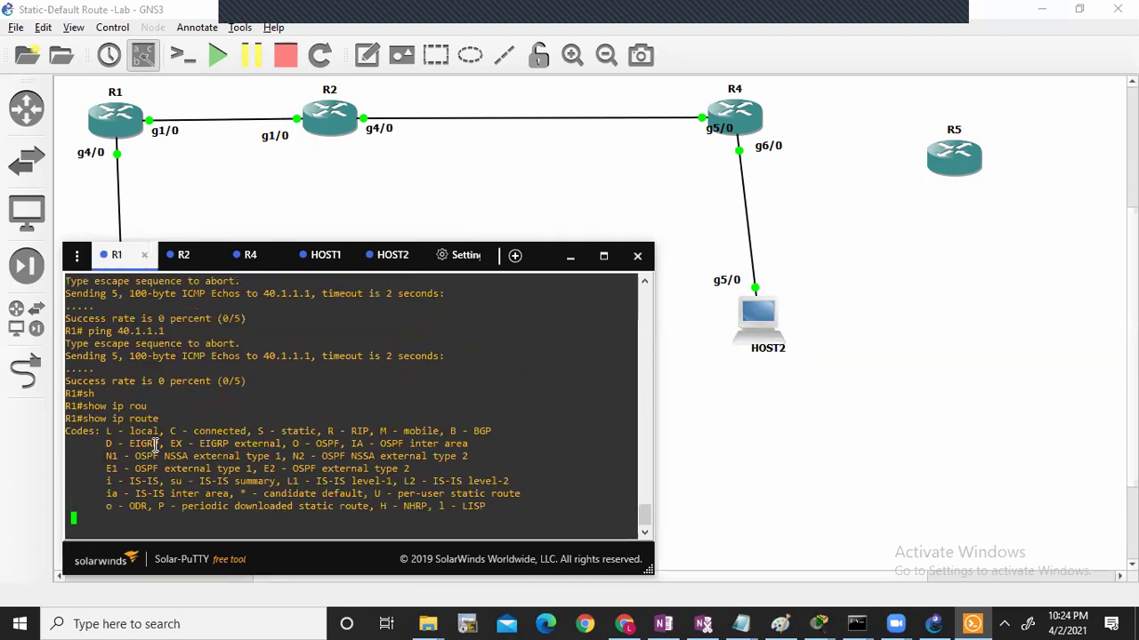
pyautogui.doubleClick(140, 506)
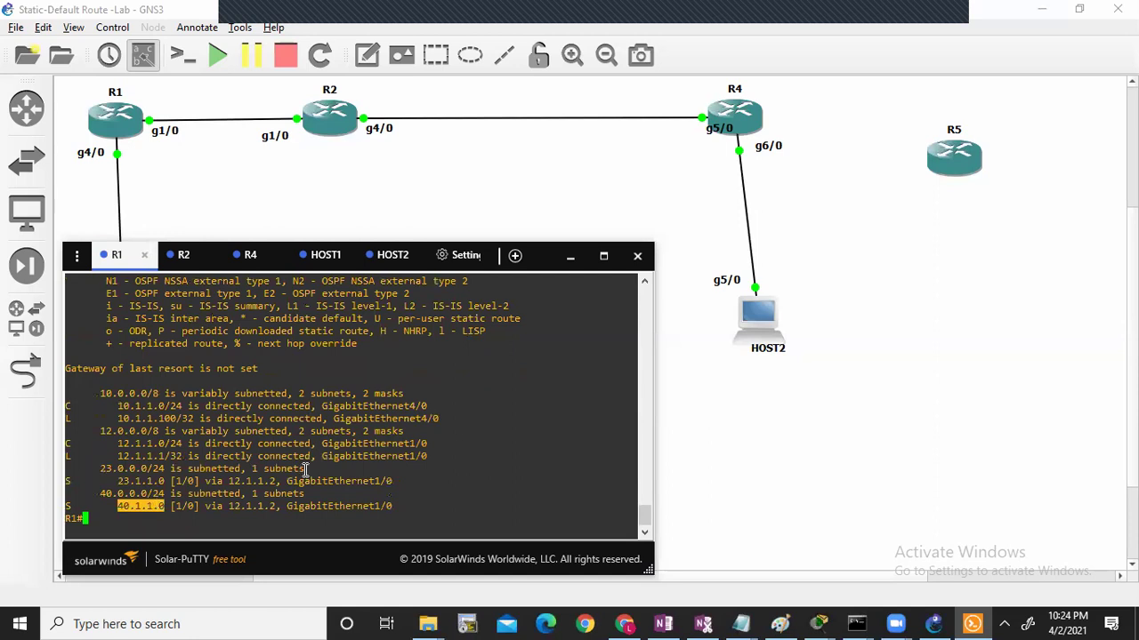
# Step: Display R2's routing table with show ip route and examine the entry for 40.1.1.0
pyautogui.click(183, 262)
pyautogui.write('sh')
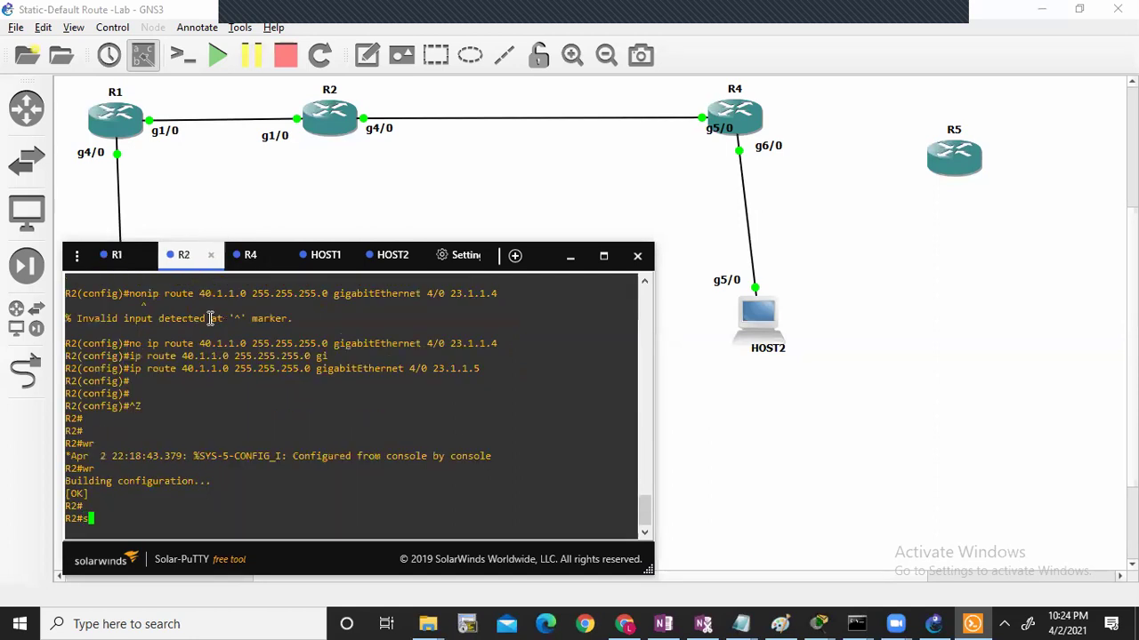
pyautogui.press('Tab')
pyautogui.write('ip route')
pyautogui.press('Return')
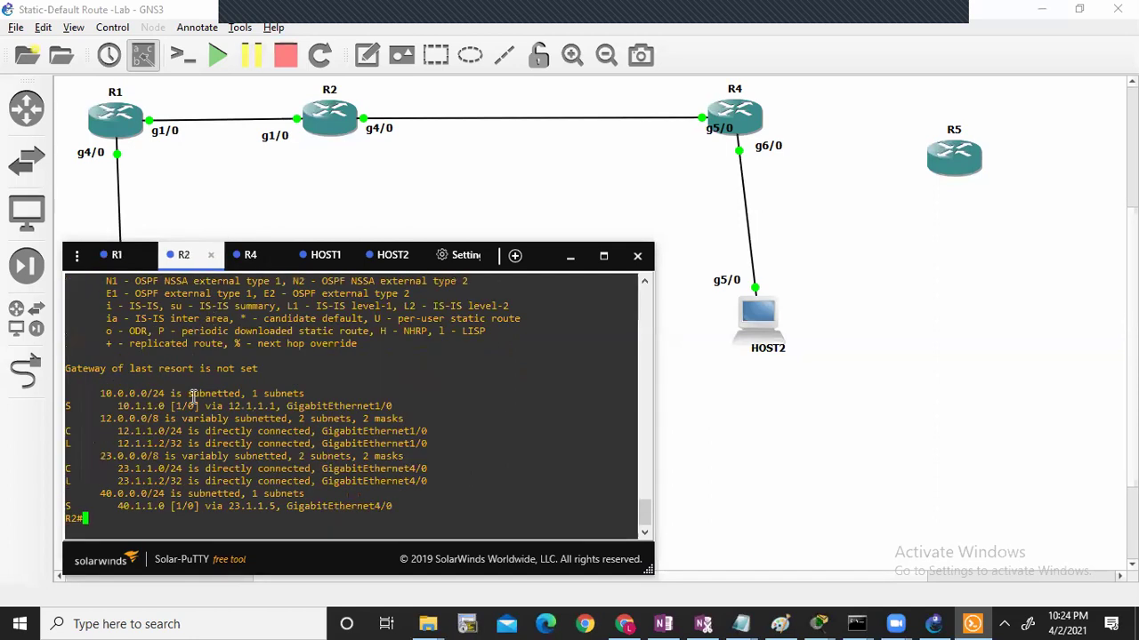
pyautogui.doubleClick(152, 506)
# Step: List R2's interface addresses and status with show ip int b
pyautogui.write('sh')
pyautogui.press('Tab')
pyautogui.write('i')
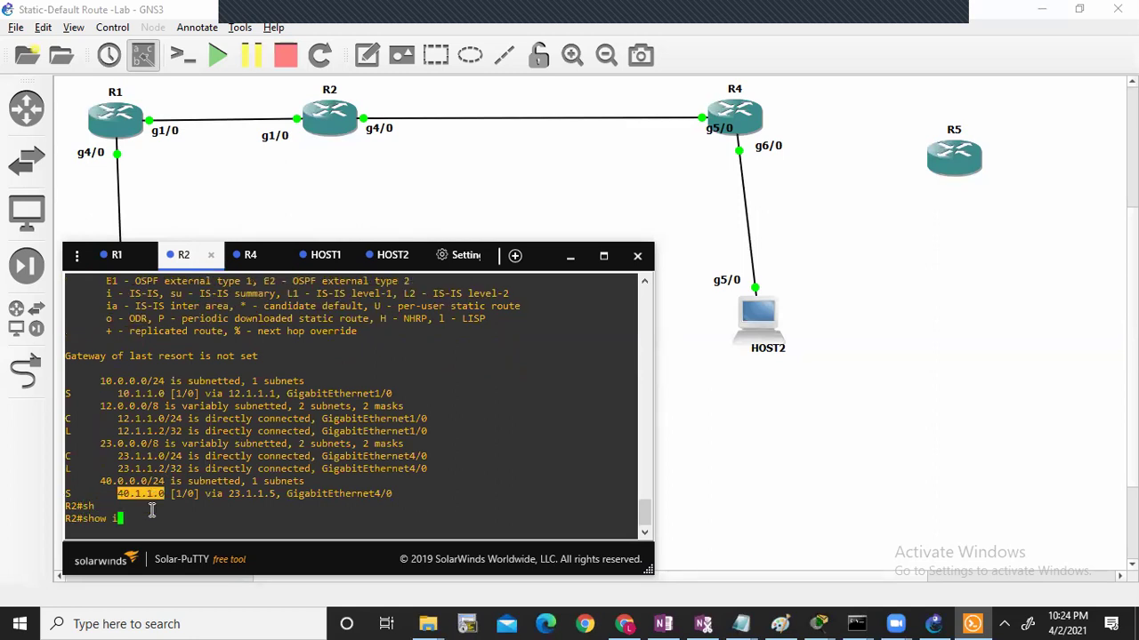
pyautogui.write('p int b')
pyautogui.press('Return')
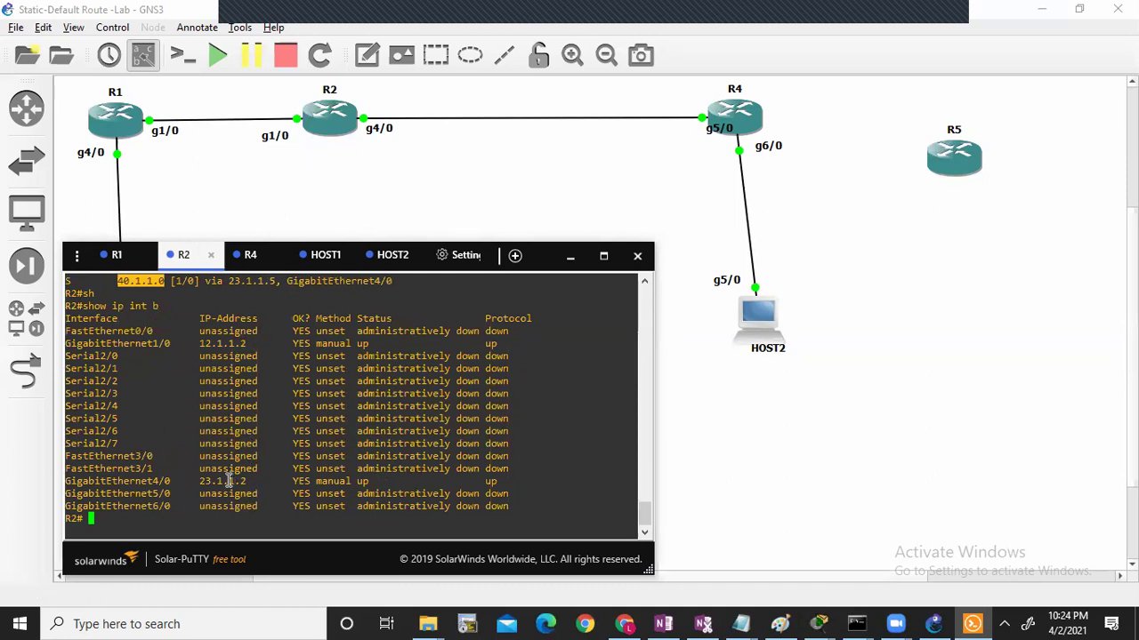
# Step: Check R4's interface list and list R1's interface addresses and status with show ip int b
pyautogui.click(249, 256)
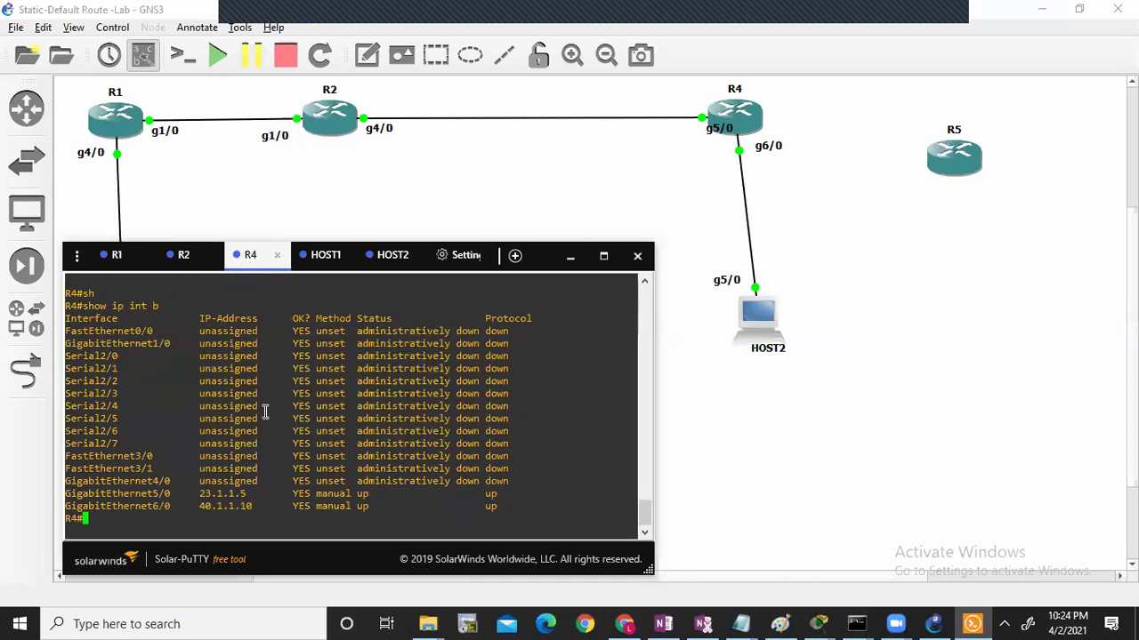
pyautogui.click(118, 256)
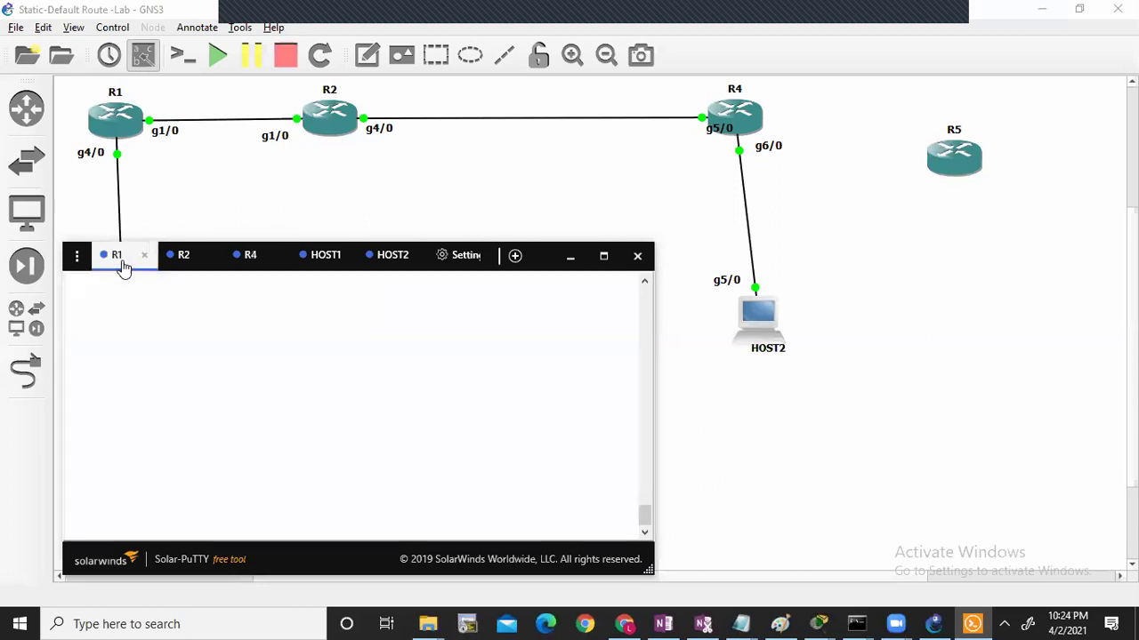
pyautogui.write('sh')
pyautogui.press('Tab')
pyautogui.write('ip it')
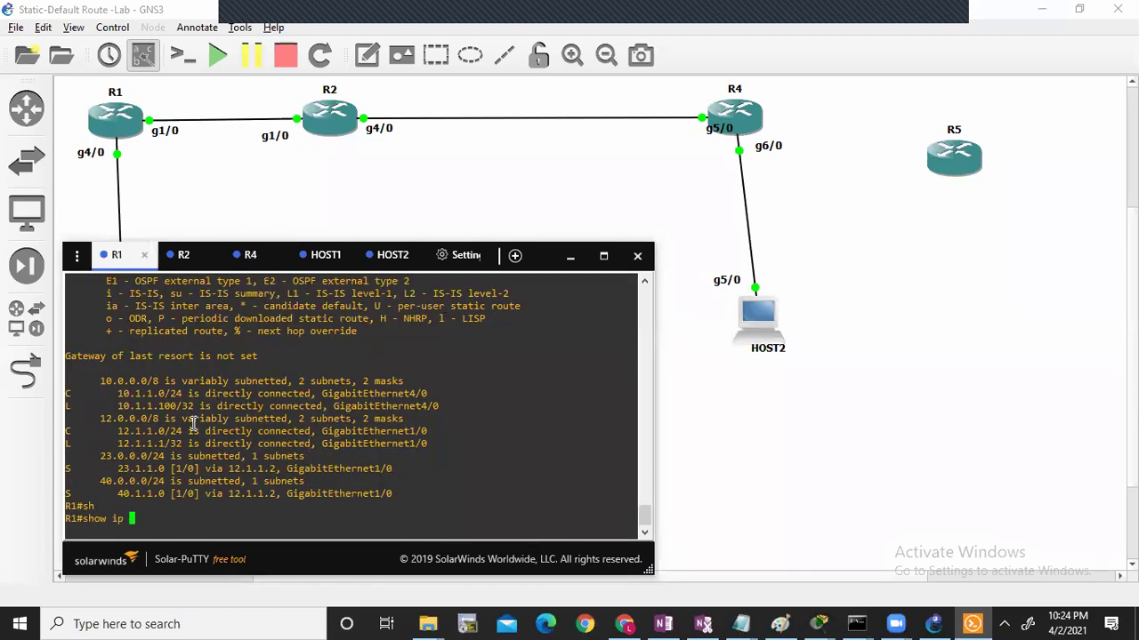
pyautogui.write('nt b')
pyautogui.press('Return')
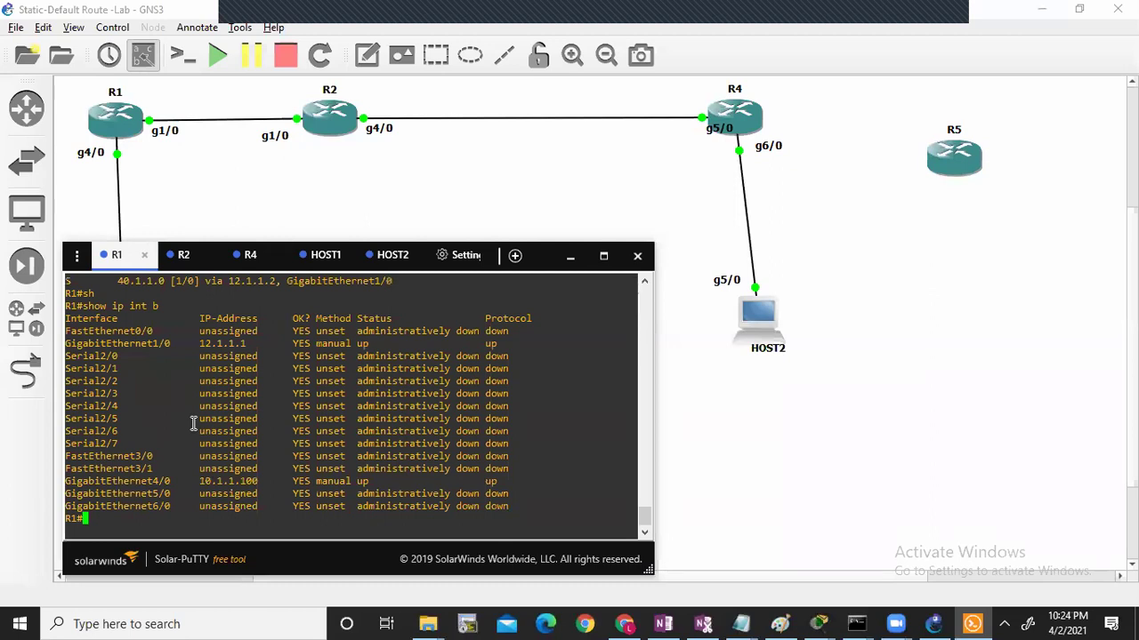
# Step: Ping 40.1.1.11 from R1 and ping 40.1.1.1 from R2
pyautogui.write('ping 40.1.1.11')
pyautogui.press('Return')
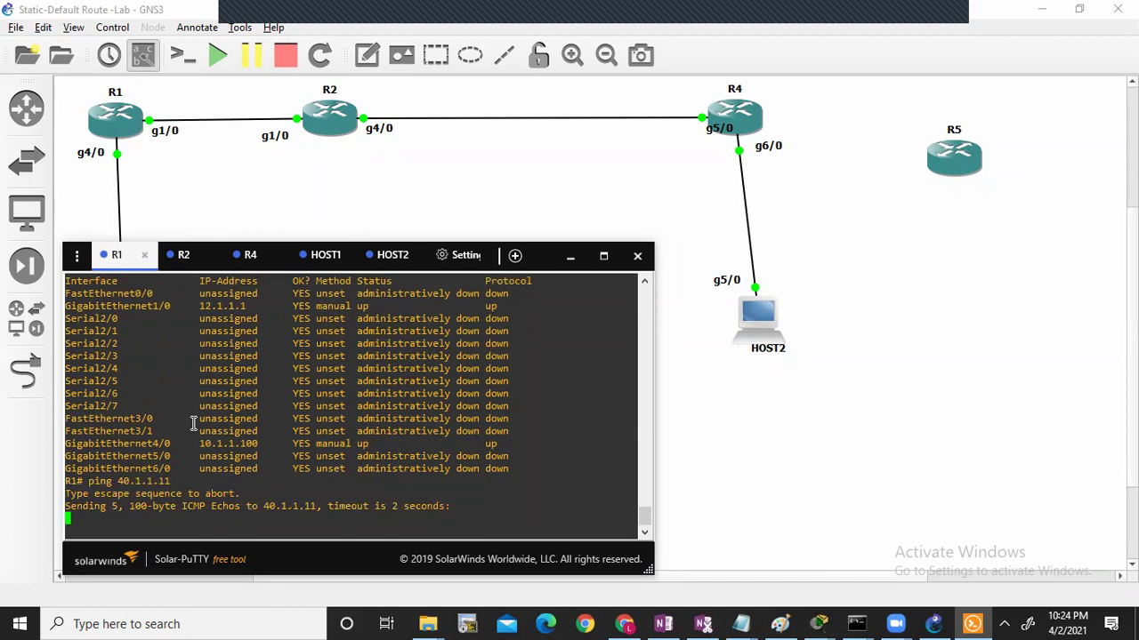
pyautogui.click(182, 255)
pyautogui.write('pin')
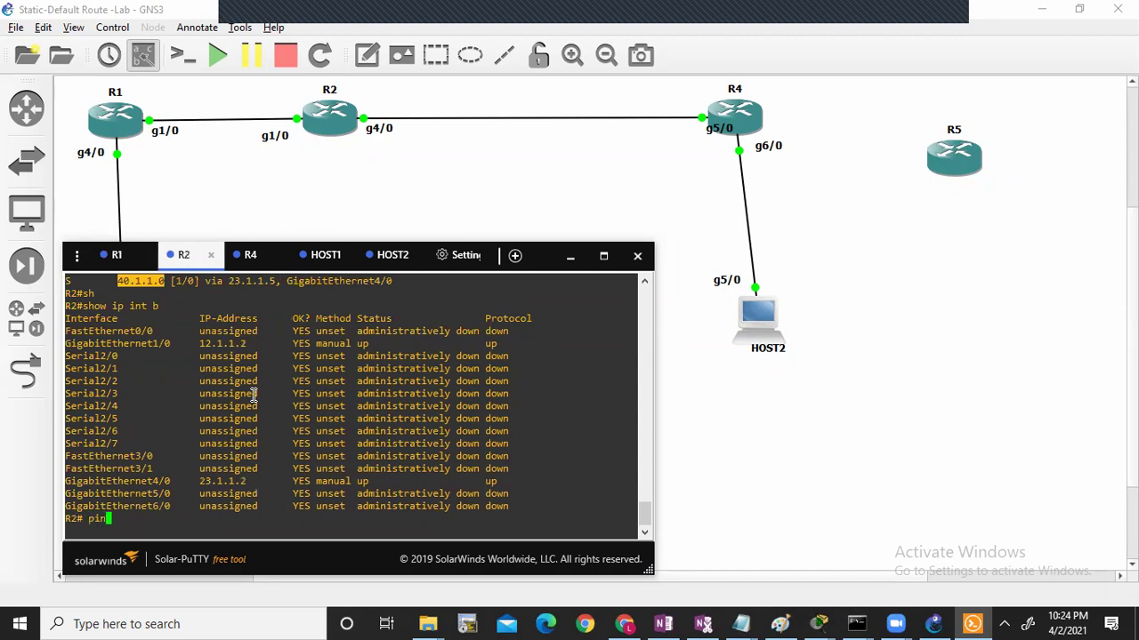
pyautogui.write('g 40.1.1.1')
pyautogui.press('Return')
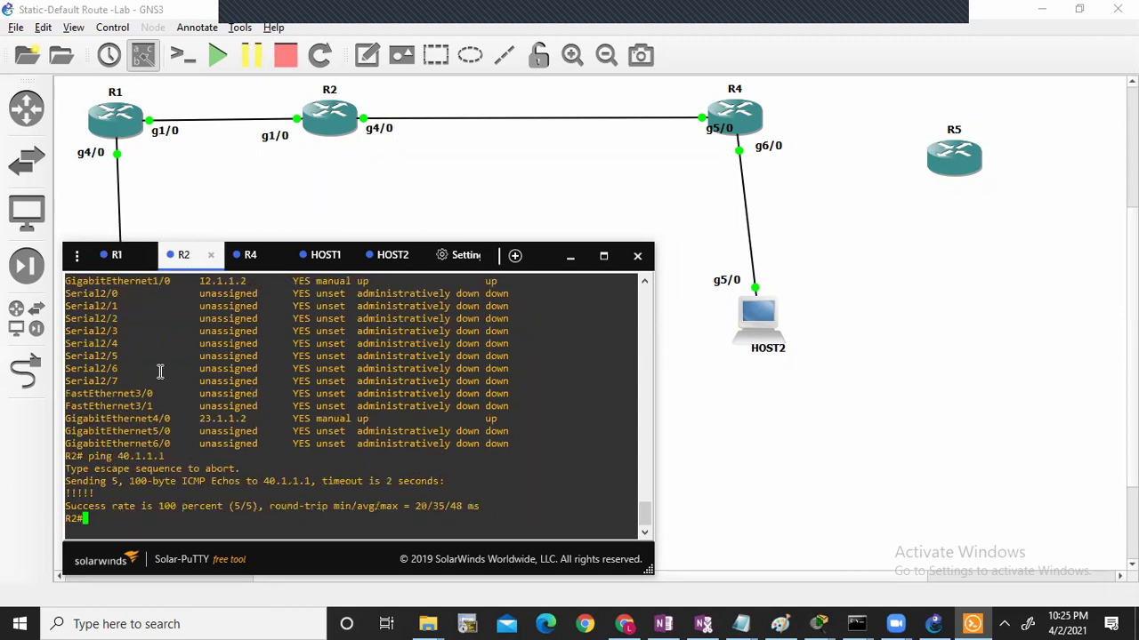
# Step: Ping HOST2's address 40.1.1.1 from R1
pyautogui.click(117, 258)
pyautogui.press('Up')
pyautogui.press('BackSpace')
pyautogui.press('Return')
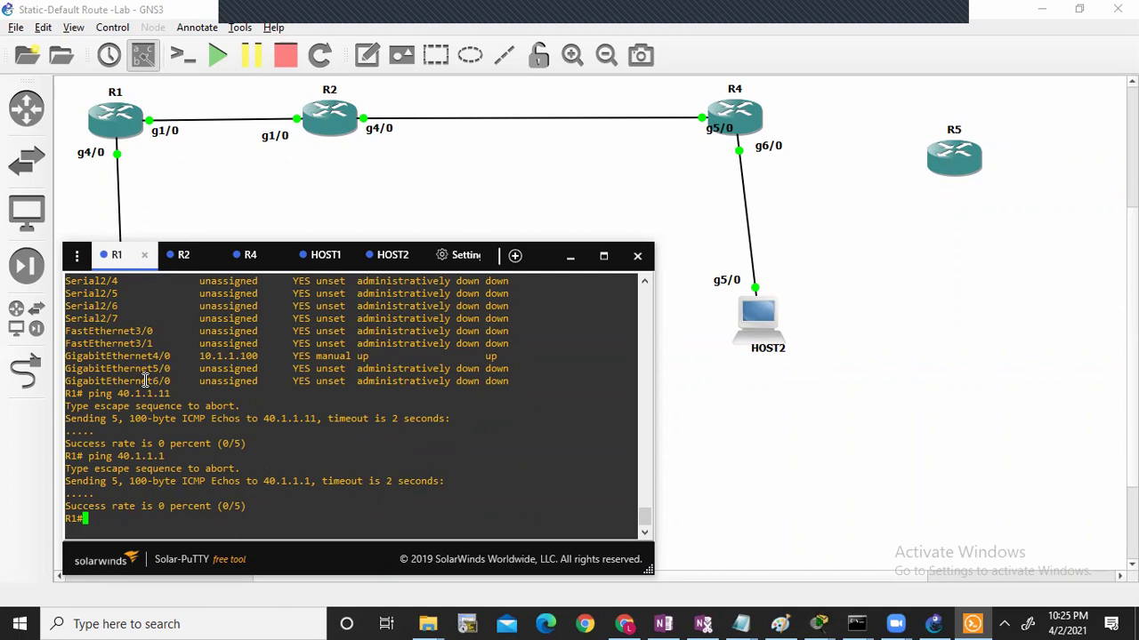
# Step: Display R1's ARP table with show arp and examine the hardware address for 12.1.1.2
pyautogui.write('sh')
pyautogui.press('Tab')
pyautogui.write('arp')
pyautogui.press('Return')
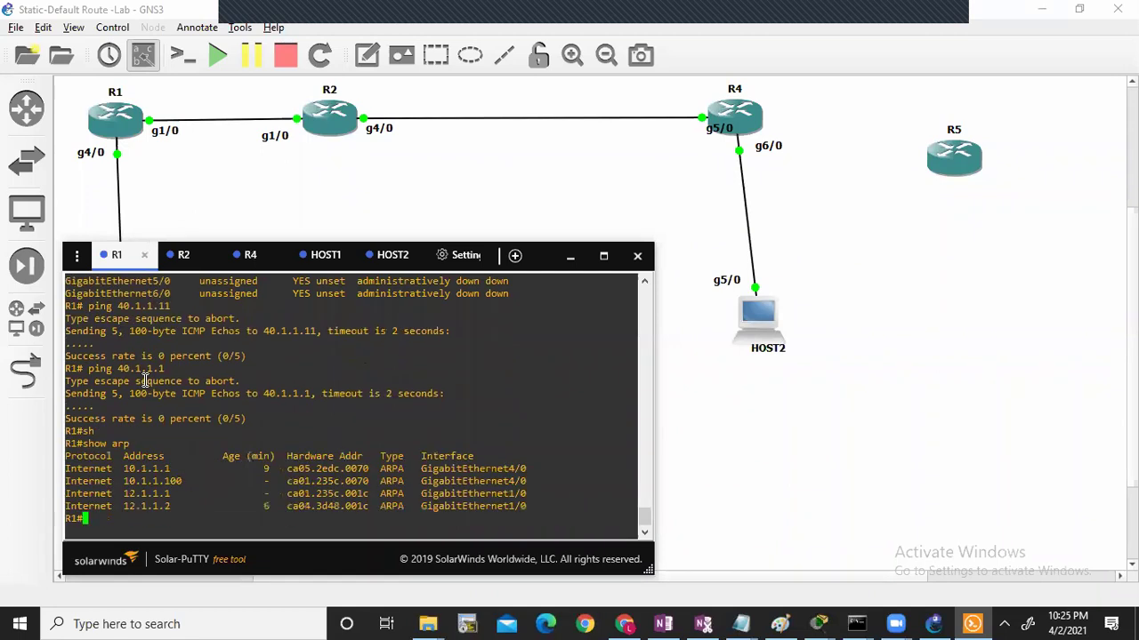
pyautogui.doubleClick(328, 506)
# Step: Display R1's routing table with show ip route and ping R4's address 23.1.1.5 from R1
pyautogui.write('sh')
pyautogui.press('Tab')
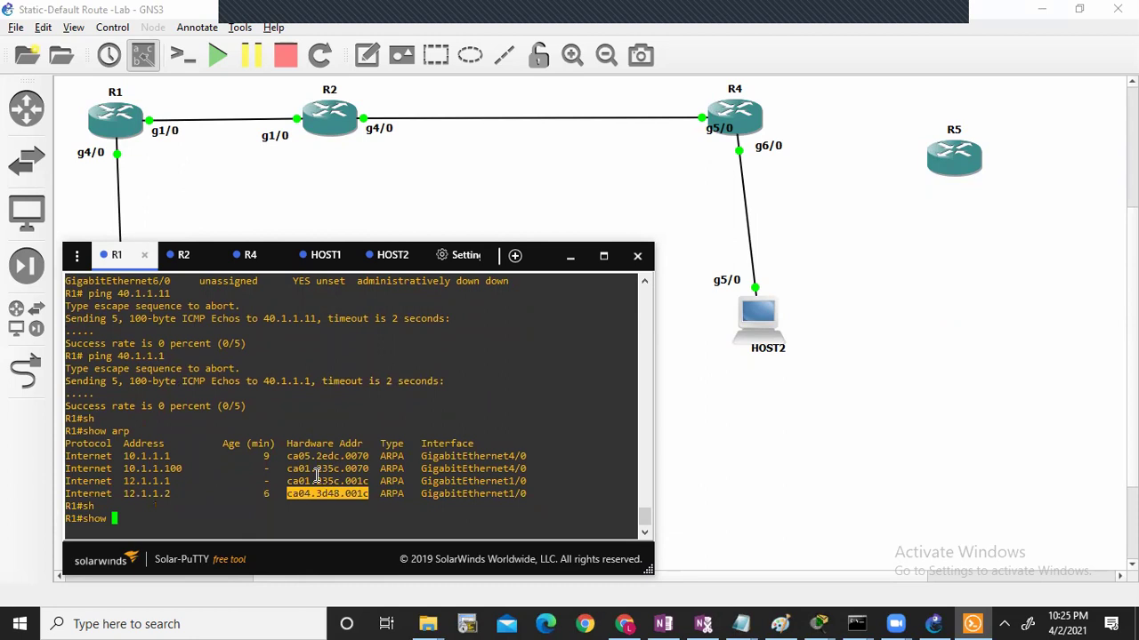
pyautogui.write('ip route')
pyautogui.press('Return')
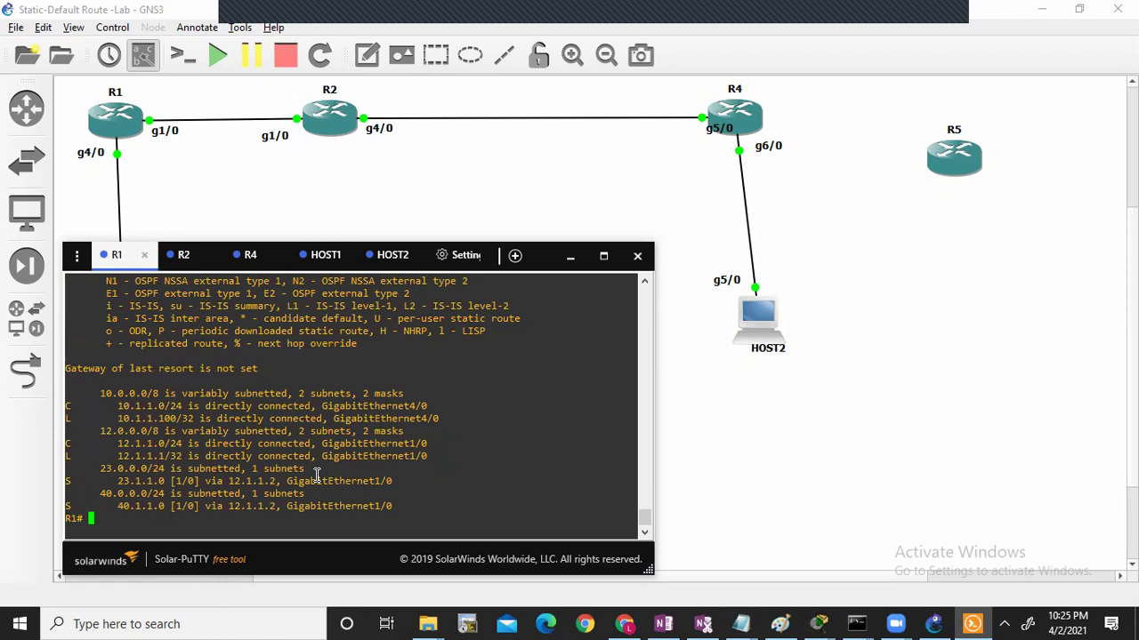
pyautogui.write('ping 23.1.1.5')
pyautogui.press('Return')
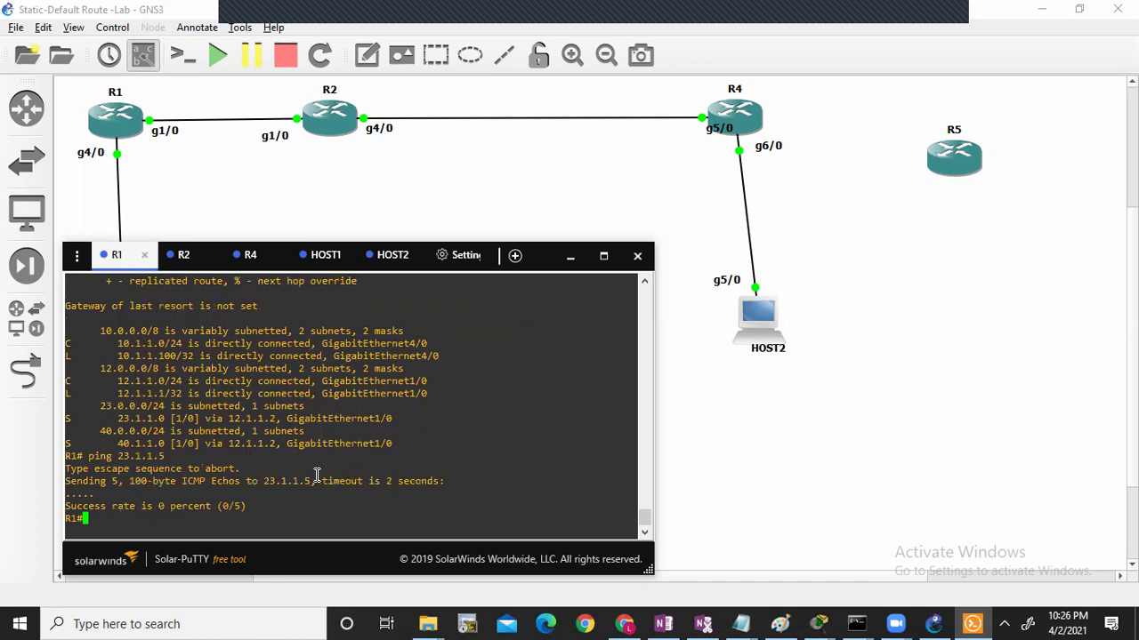
# Step: List R1's configured static routes with show running-config | inc ip route
pyautogui.write('sh')
pyautogui.press('Tab')
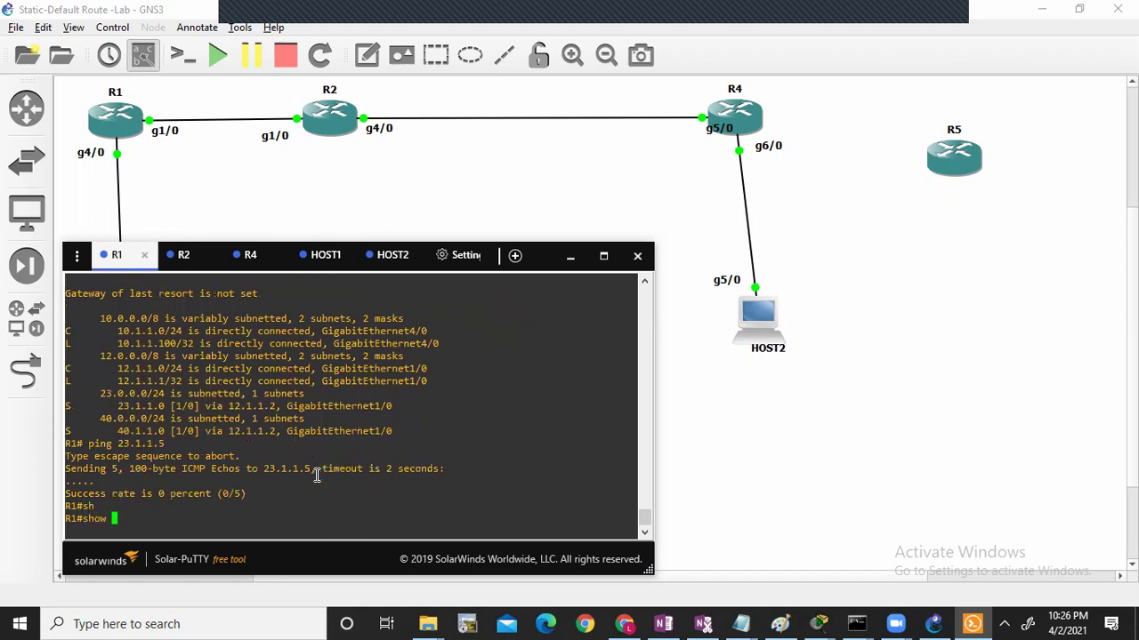
pyautogui.write('rin')
pyautogui.press('Tab')
pyautogui.press('BackSpace')
pyautogui.press('BackSpace')
pyautogui.write('un')
pyautogui.press('Tab')
pyautogui.write('| ')
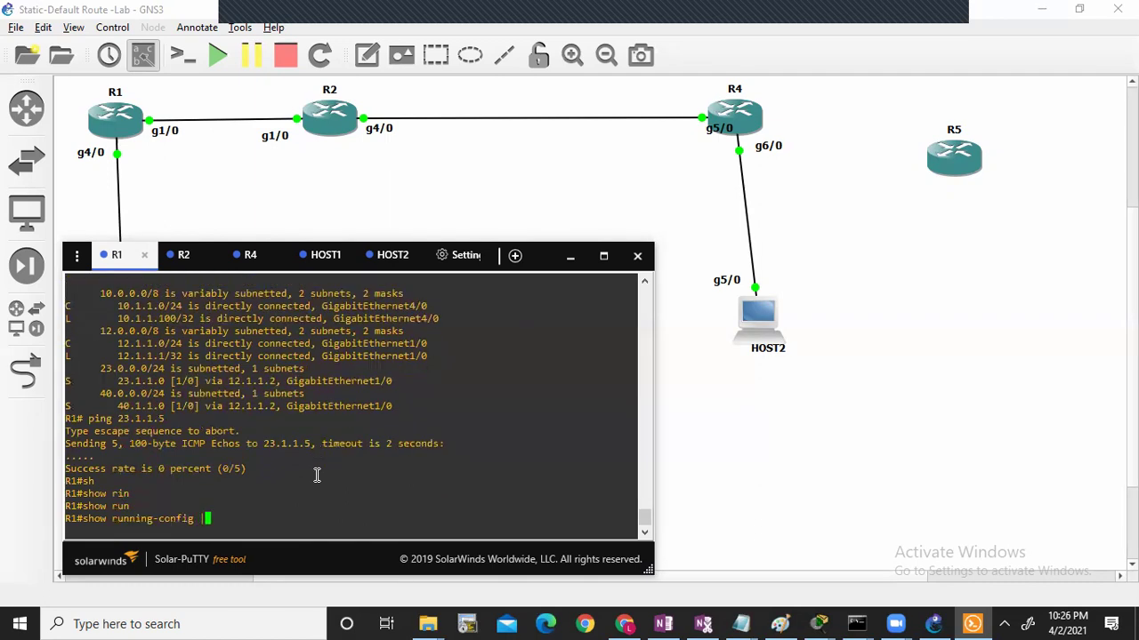
pyautogui.write('in')
pyautogui.press('BackSpace')
pyautogui.write('c ip route')
pyautogui.press('Return')
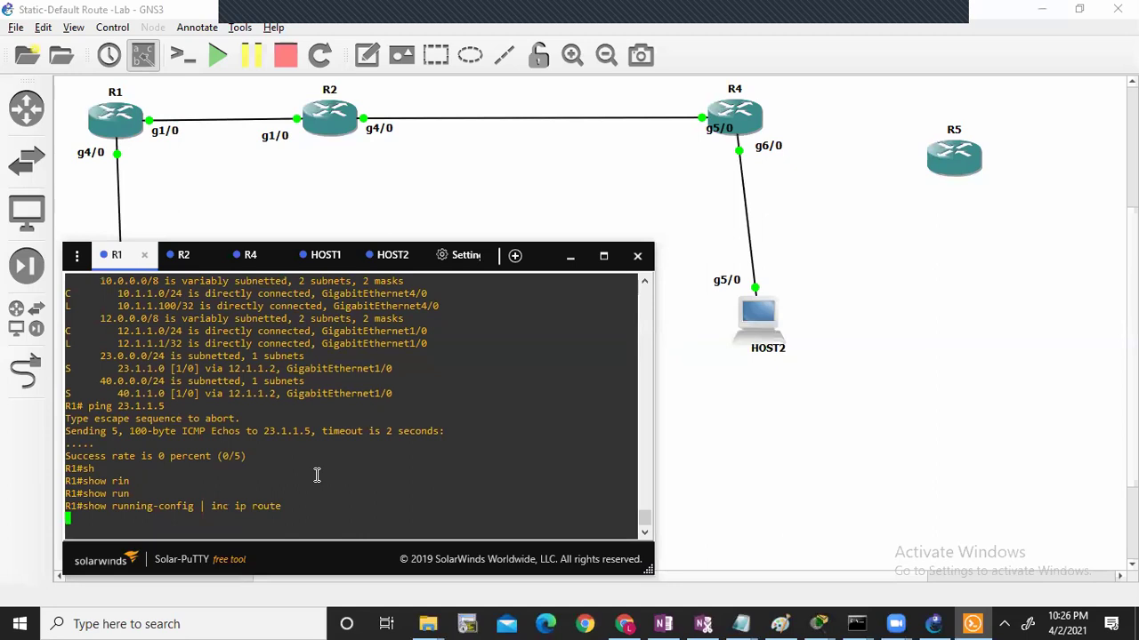
# Step: Ping 40.1.1.1 from HOST1
pyautogui.click(323, 262)
pyautogui.write('ping')
pyautogui.press('BackSpace')
pyautogui.press('BackSpace')
pyautogui.press('BackSpace')
pyautogui.press('BackSpace')
pyautogui.press('BackSpace')
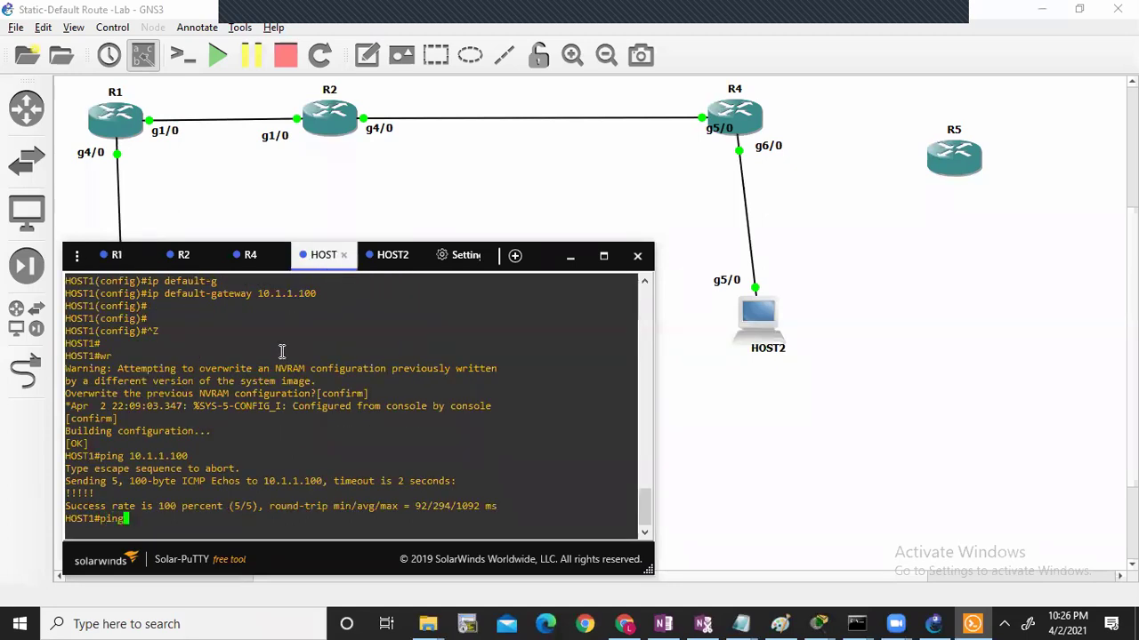
pyautogui.write('ping 40.1.1.1')
pyautogui.press('Return')
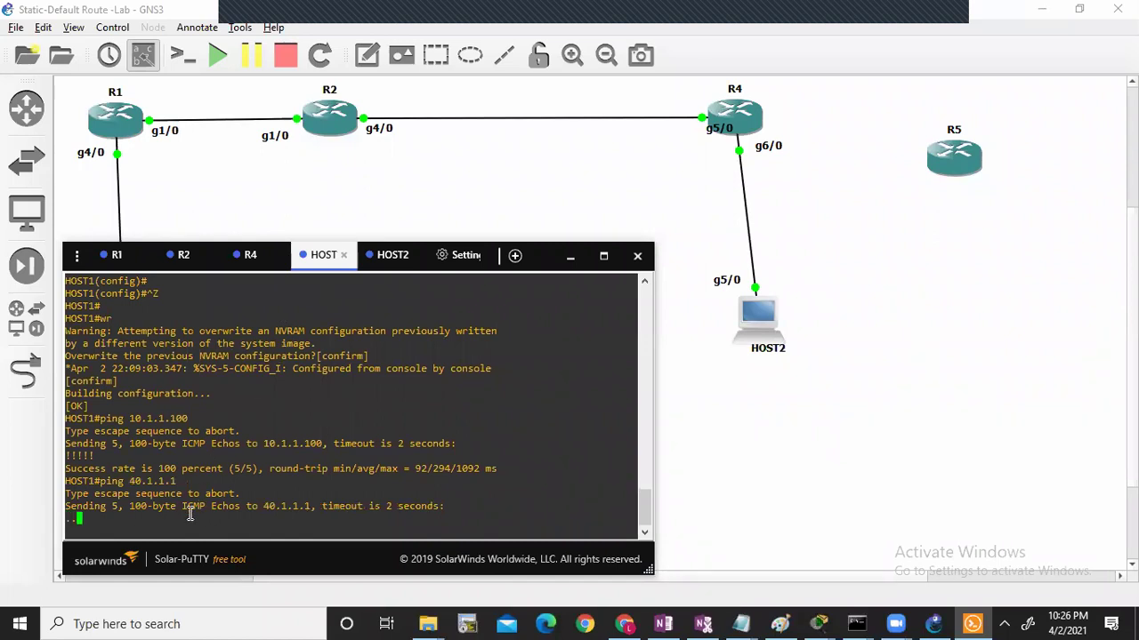
pyautogui.doubleClick(166, 481)
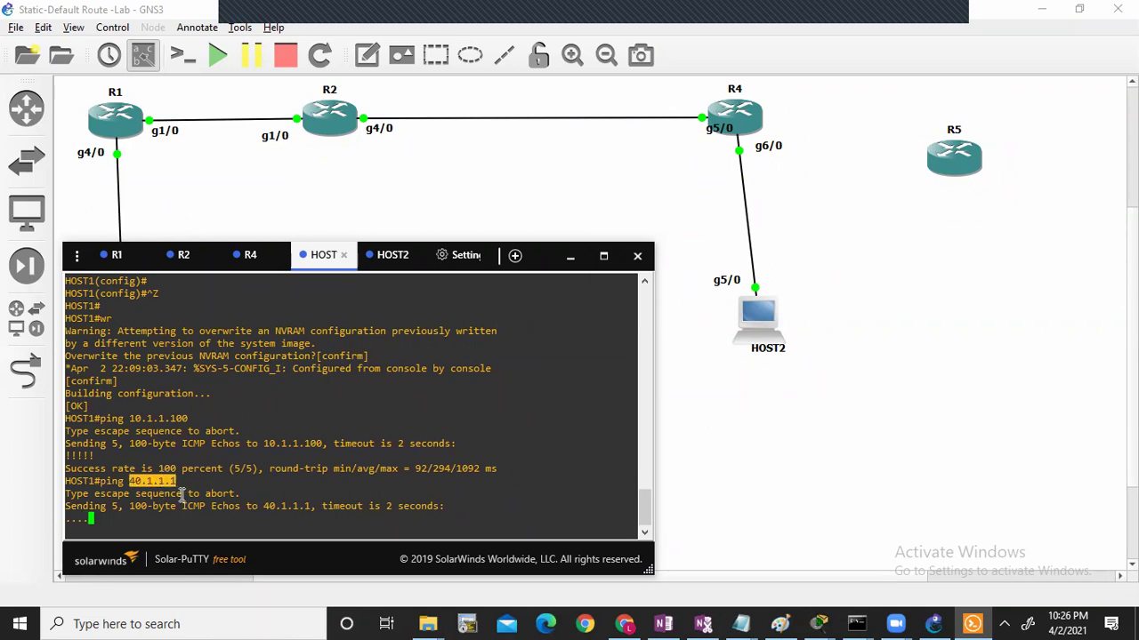
# Step: Run traceroute to 40.1.1.1 from HOST1 and examine the first two hops
pyautogui.write('tra')
pyautogui.press('Tab')
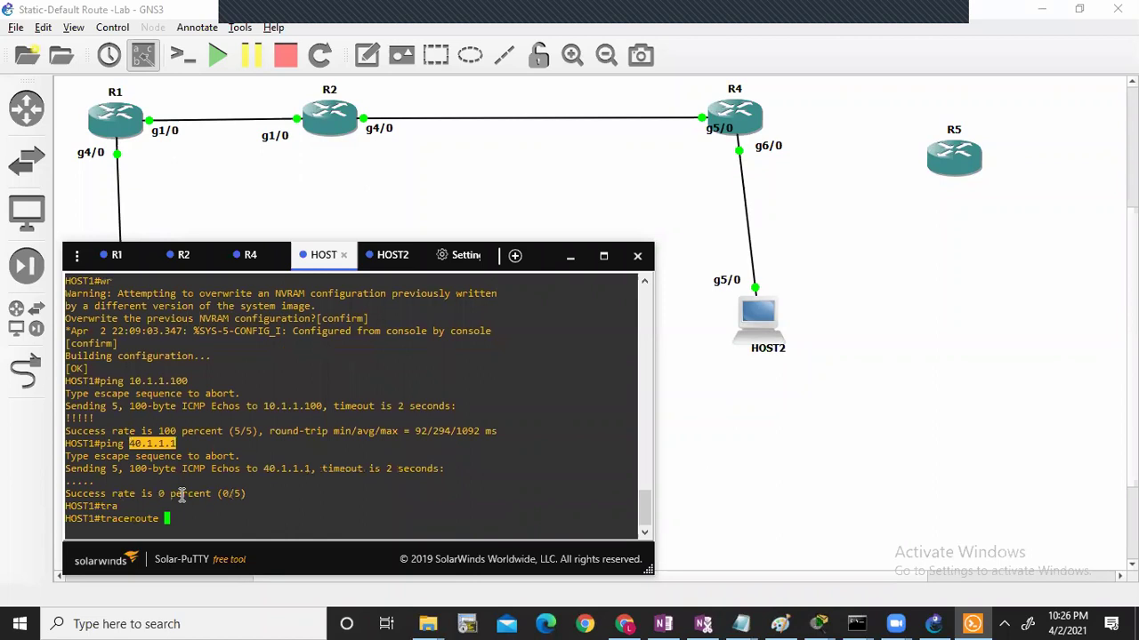
pyautogui.write('40.1.1.1')
pyautogui.press('Return')
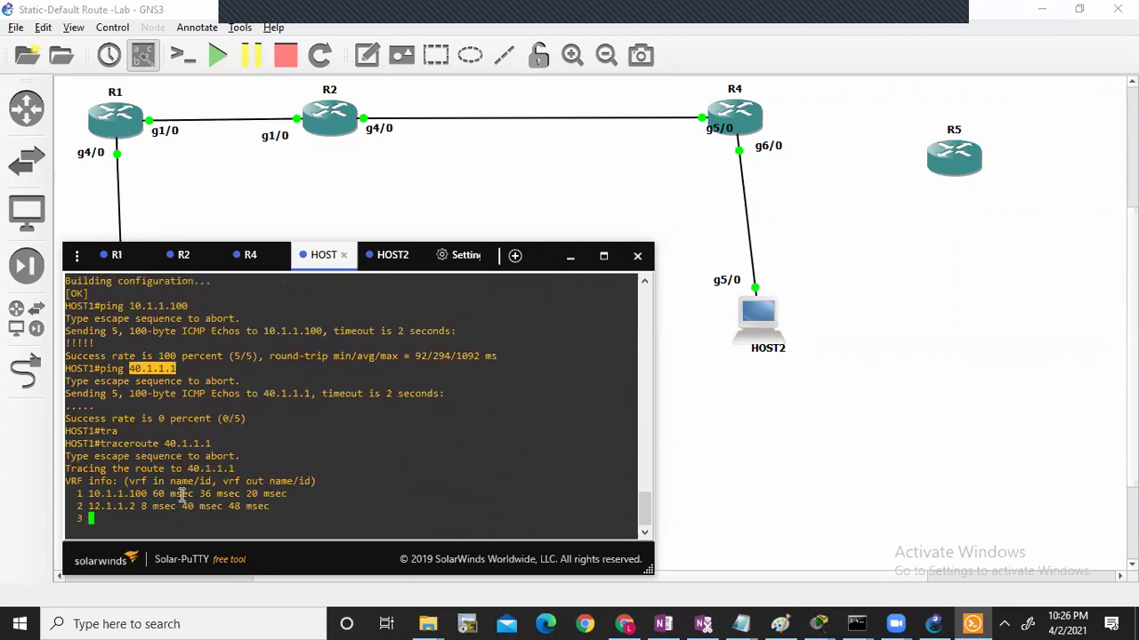
pyautogui.doubleClick(113, 495)
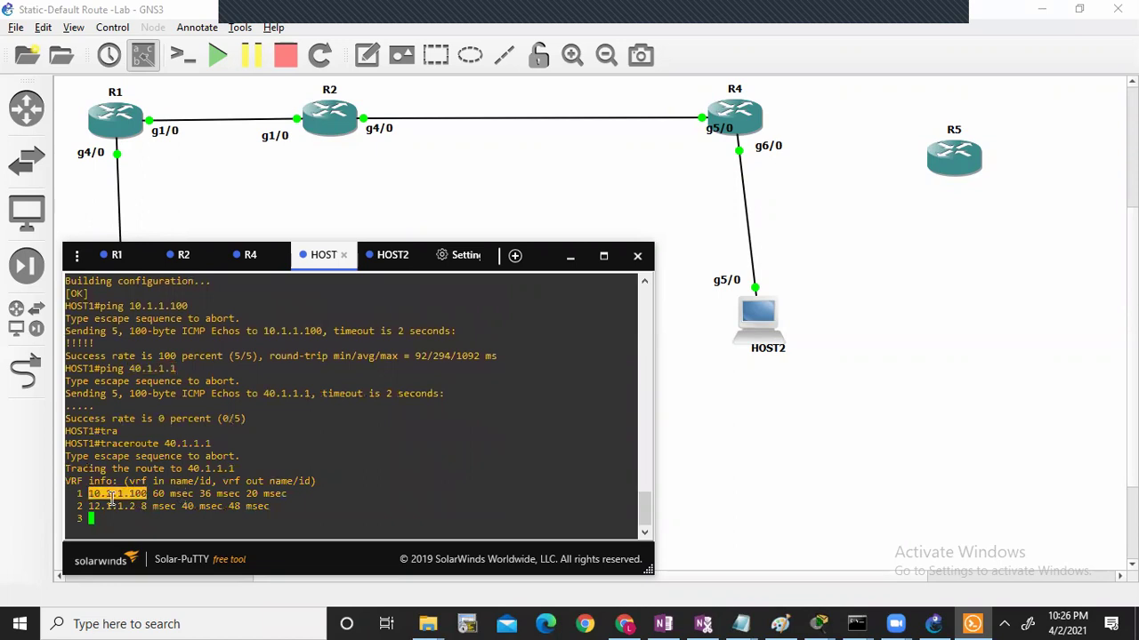
pyautogui.doubleClick(111, 507)
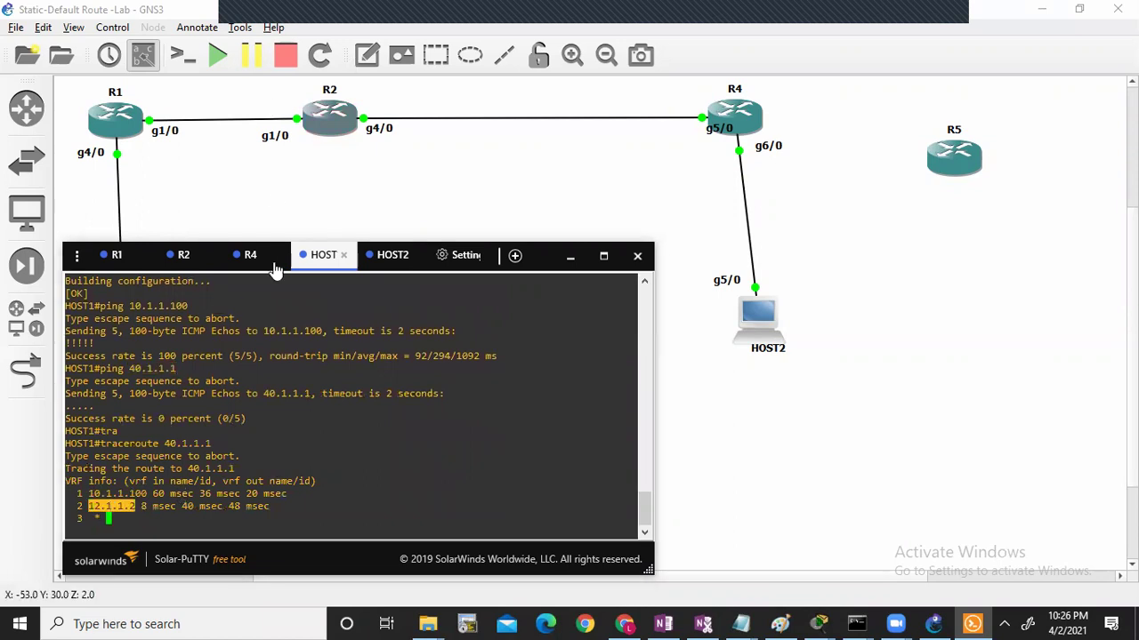
# Step: Run traceroute to 40.1.1.1 from R2
pyautogui.click(180, 256)
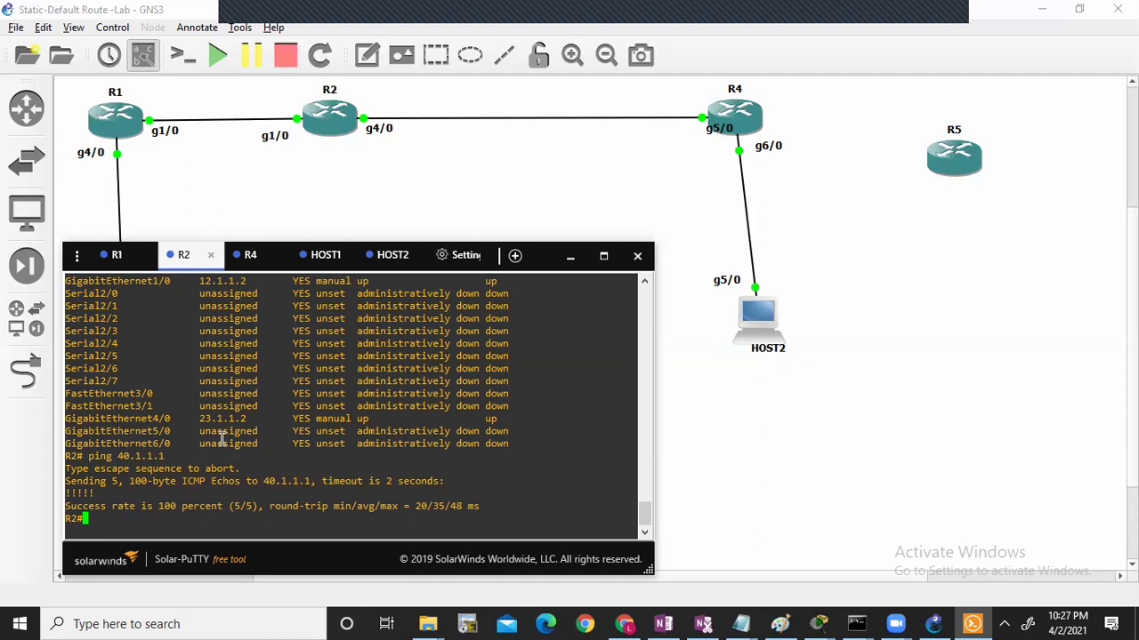
pyautogui.write('tr')
pyautogui.press('Tab')
pyautogui.write('4')
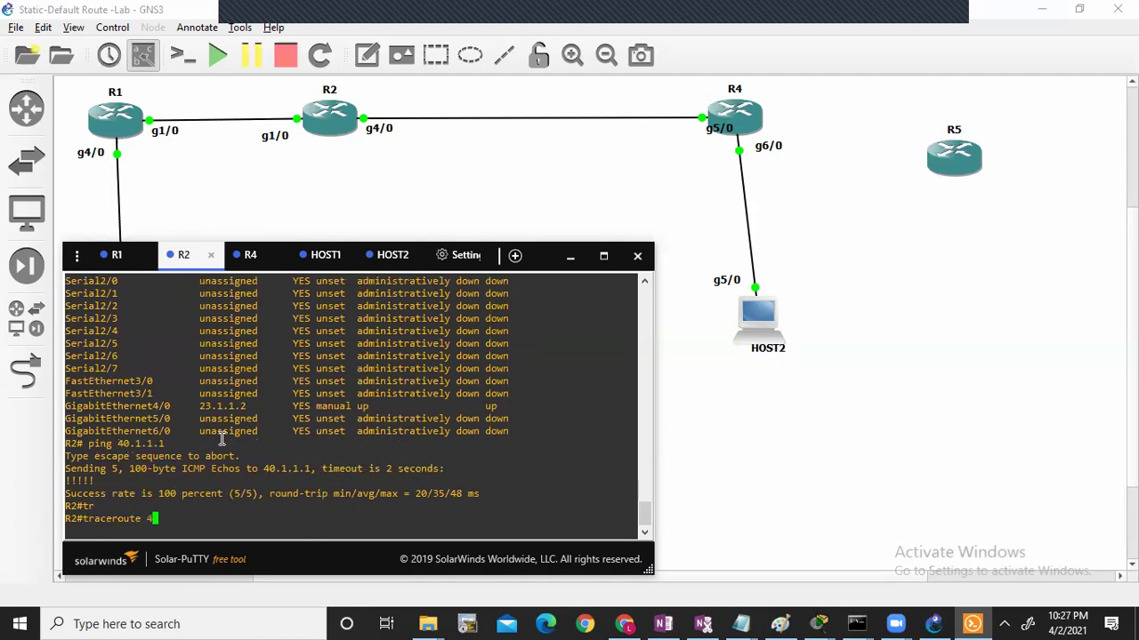
pyautogui.write('0.1.1.1.')
pyautogui.press('Return')
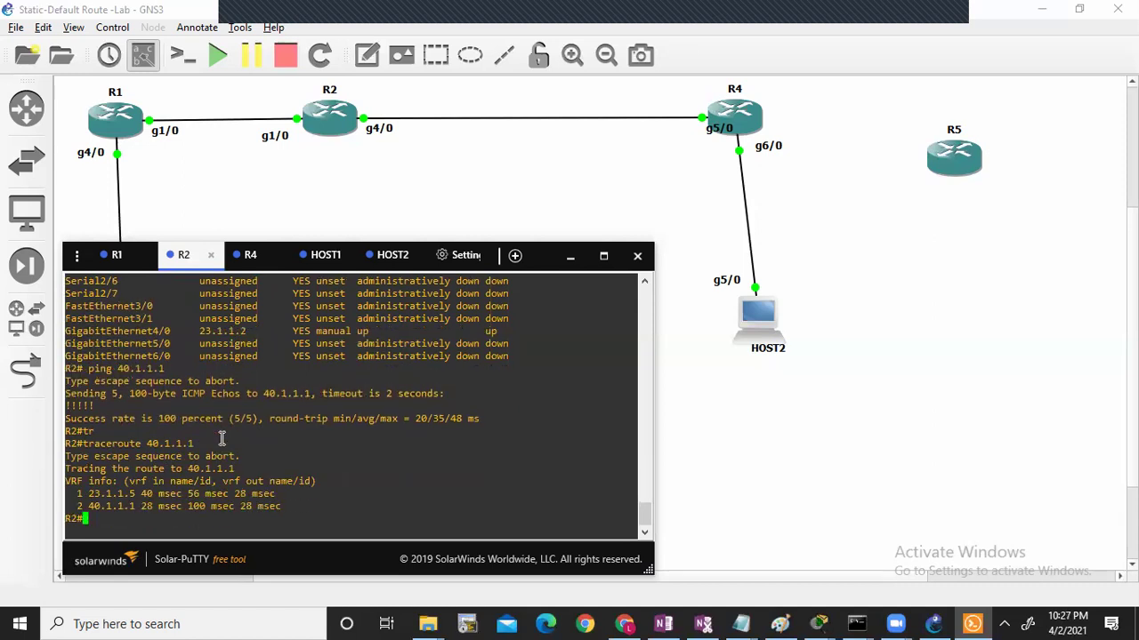
# Step: List R2's interface addresses and status again with show ip int b
pyautogui.write('sh')
pyautogui.press('Tab')
pyautogui.write('ip int b')
pyautogui.press('Return')
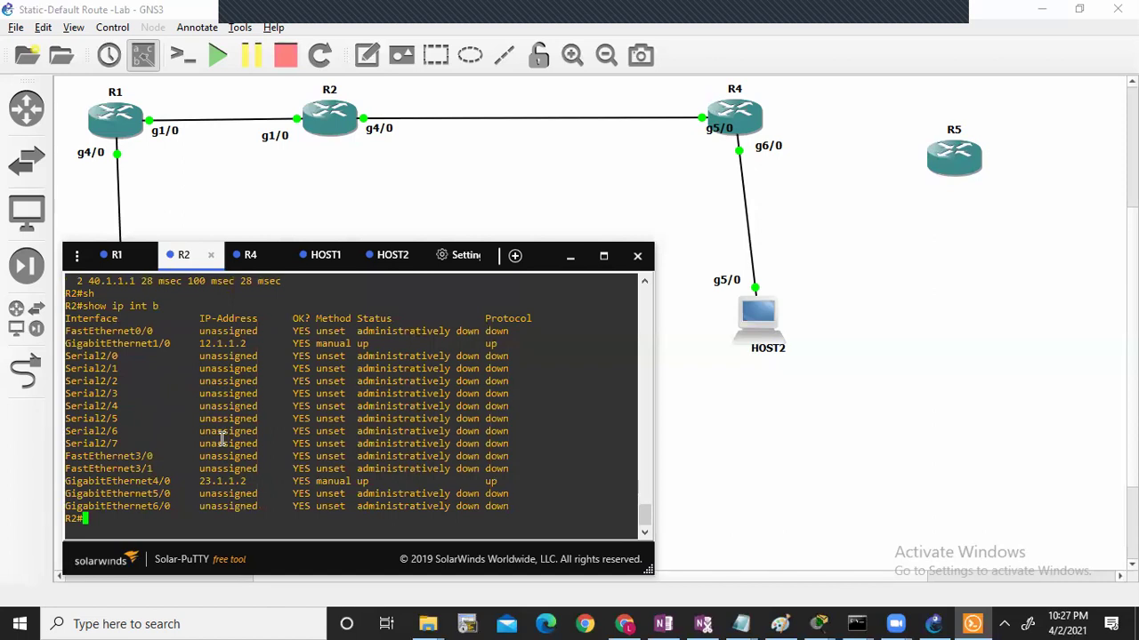
# Step: In R2's configuration mode, shut down the GigabitEthernet 1/0 interface and re-enable it with no shutdown
pyautogui.write('conf')
pyautogui.press('Tab')
pyautogui.write('t')
pyautogui.press('Tab')
pyautogui.press('Return')
pyautogui.write('int')
pyautogui.press('Tab')
pyautogui.write('g')
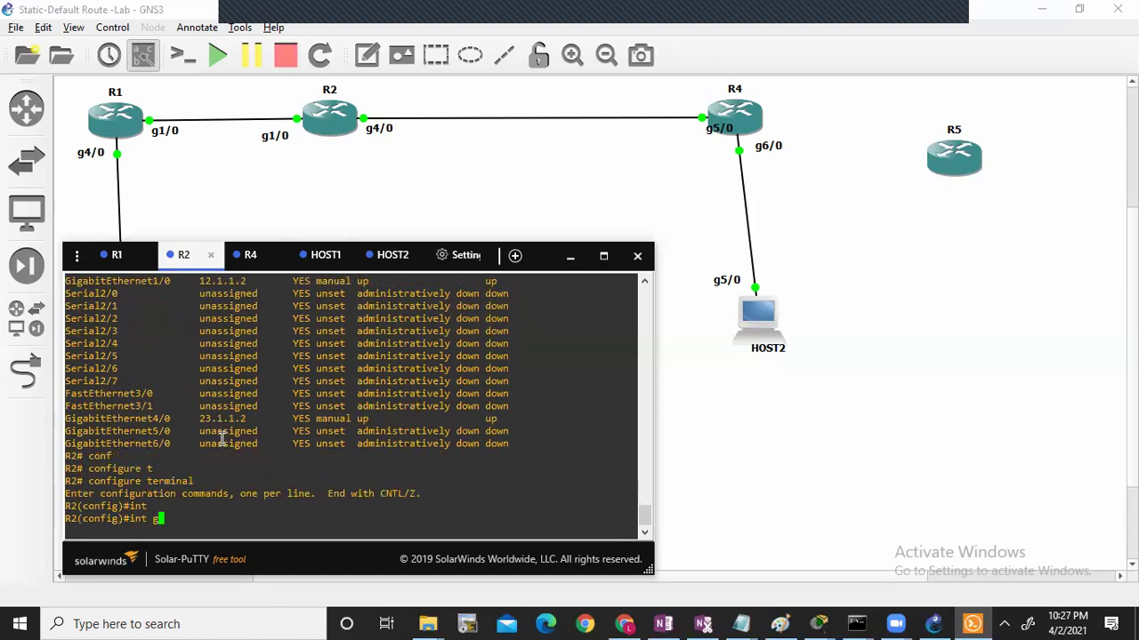
pyautogui.write('igabitEthernet 1')
pyautogui.press('Tab')
pyautogui.write('1/0')
pyautogui.press('Return')
pyautogui.write('shu')
pyautogui.press('Tab')
pyautogui.press('Return')
pyautogui.write('no shu')
pyautogui.press('Tab')
pyautogui.press('Return')
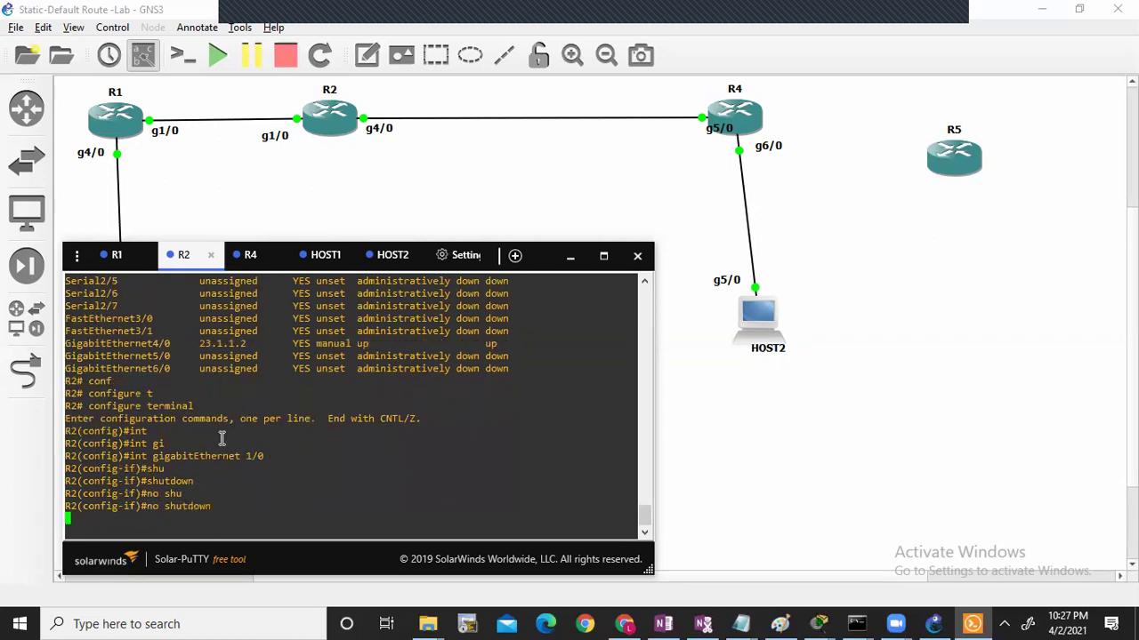
pyautogui.press('Return')
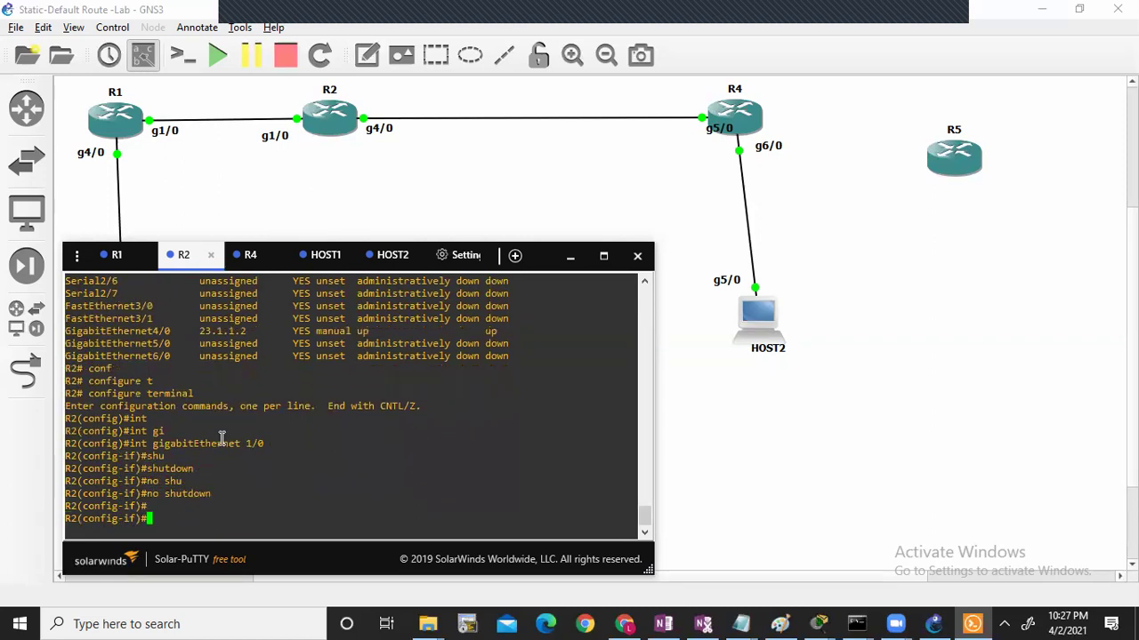
# Step: Check HOST1's traceroute output and ping 40.1.1.1 from R1 again
pyautogui.click(325, 255)
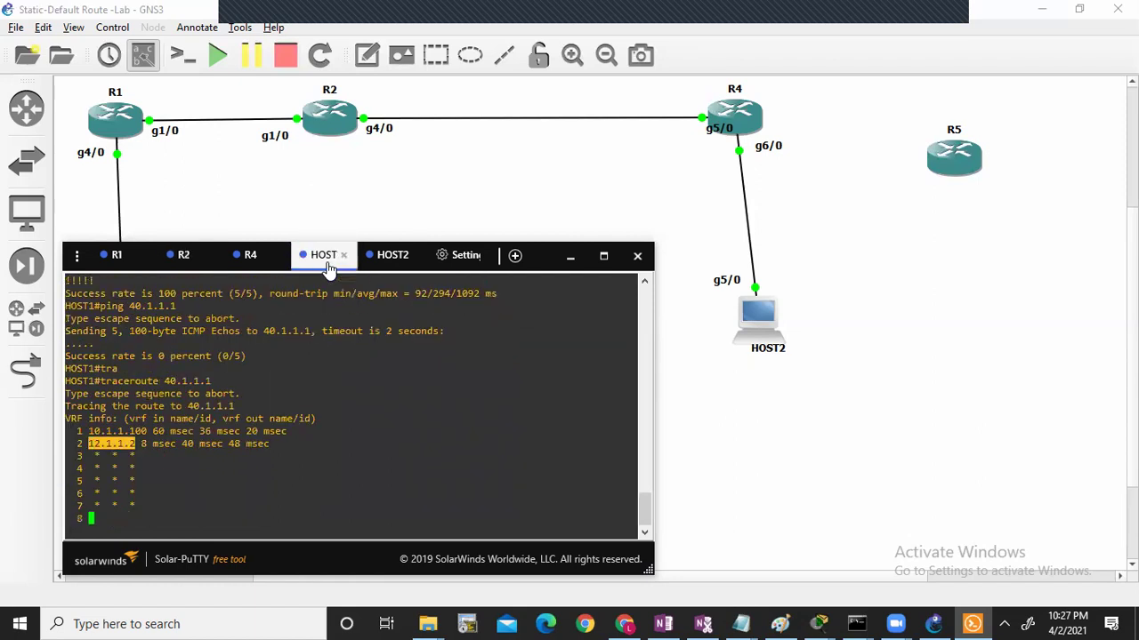
pyautogui.click(114, 255)
pyautogui.write('ping 40.1.1.1')
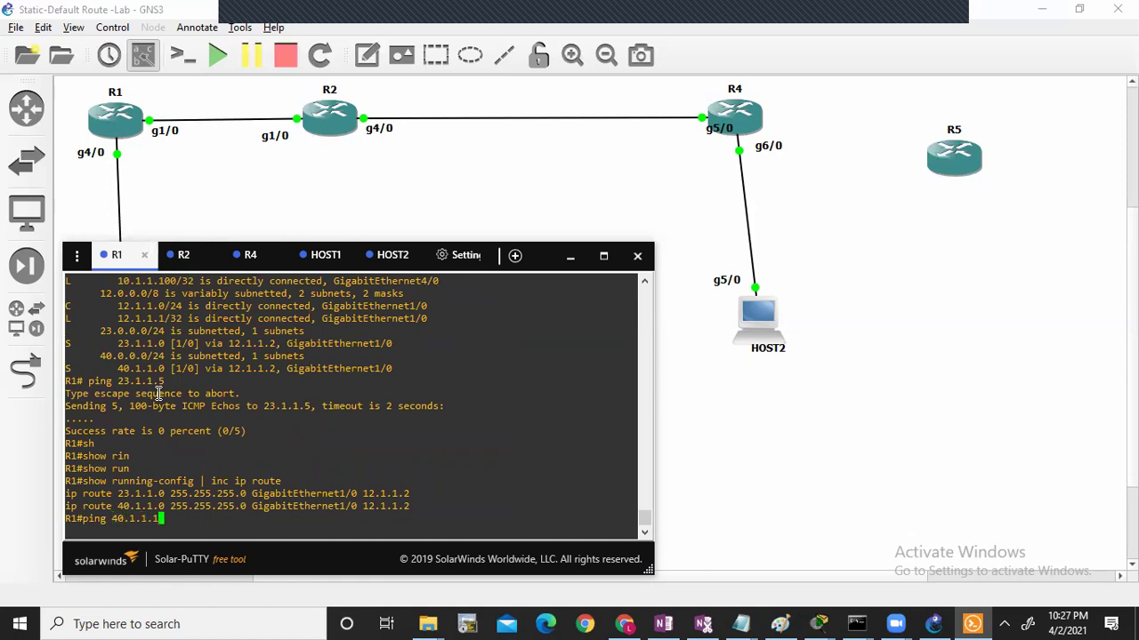
pyautogui.press('Return')
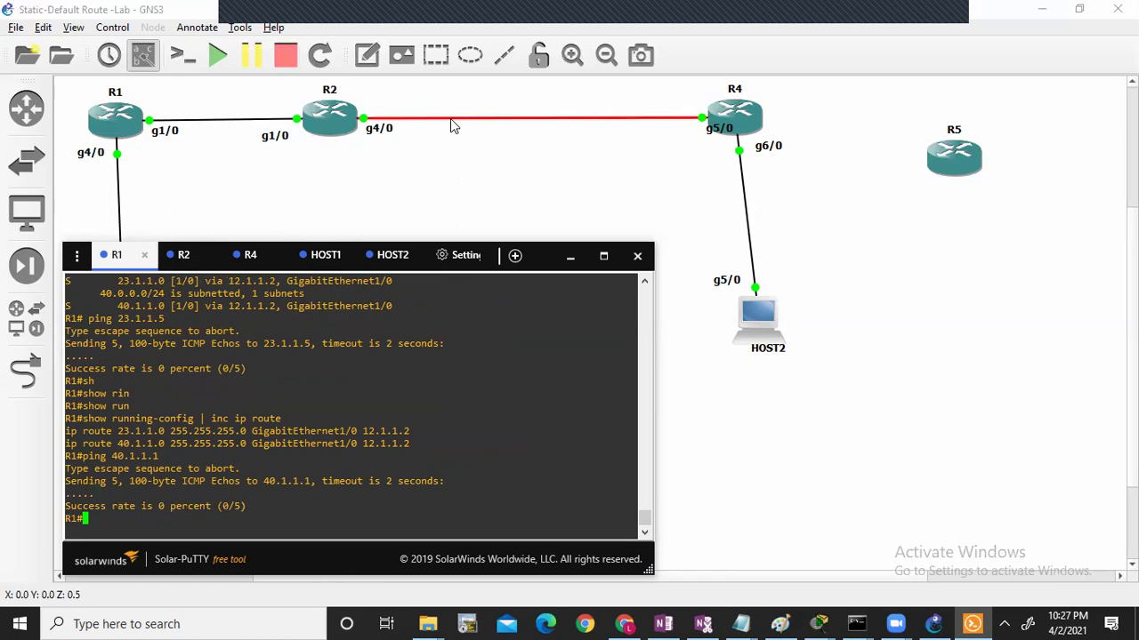
# Step: Bring back R1's console and ping 12.1.1.2
pyautogui.click(338, 153)
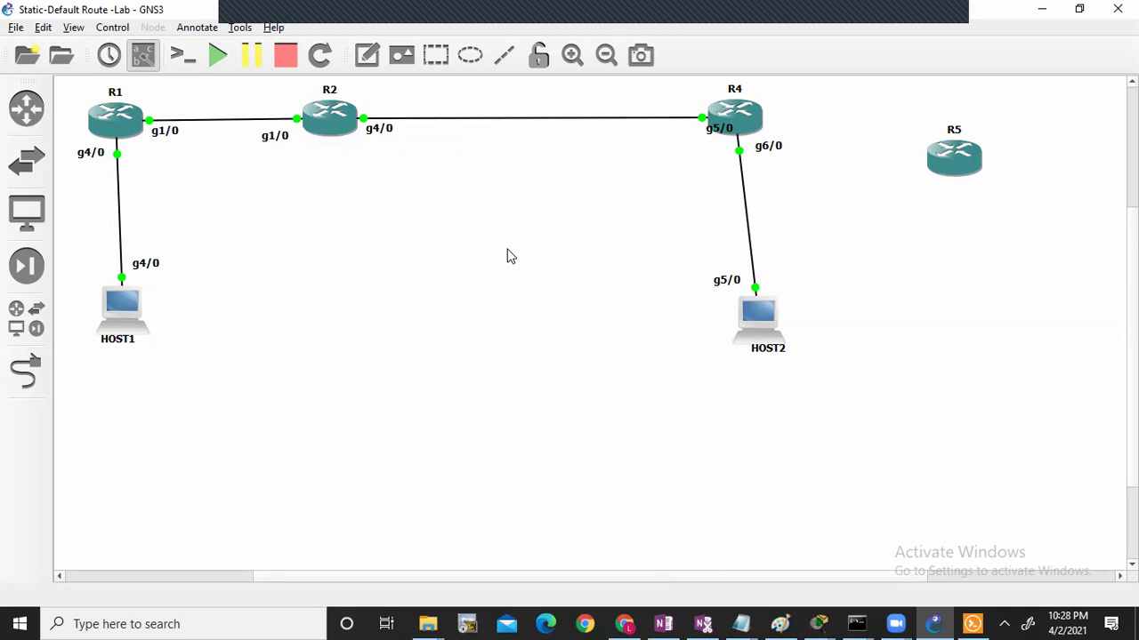
pyautogui.moveTo(972, 623)
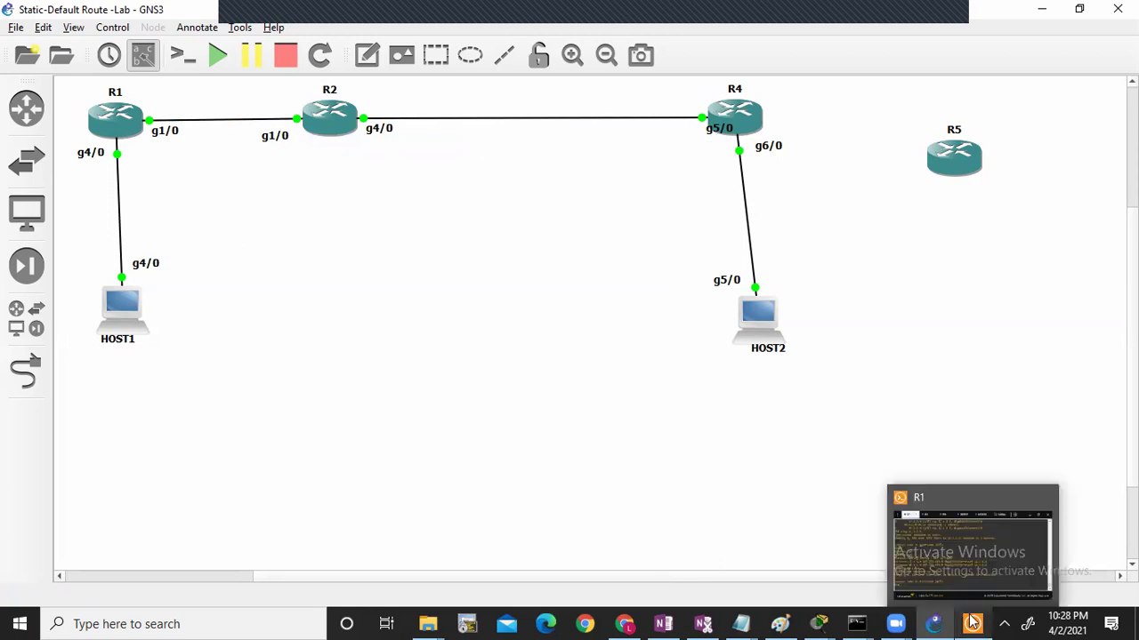
pyautogui.click(230, 431)
pyautogui.write('ping 12.1.1')
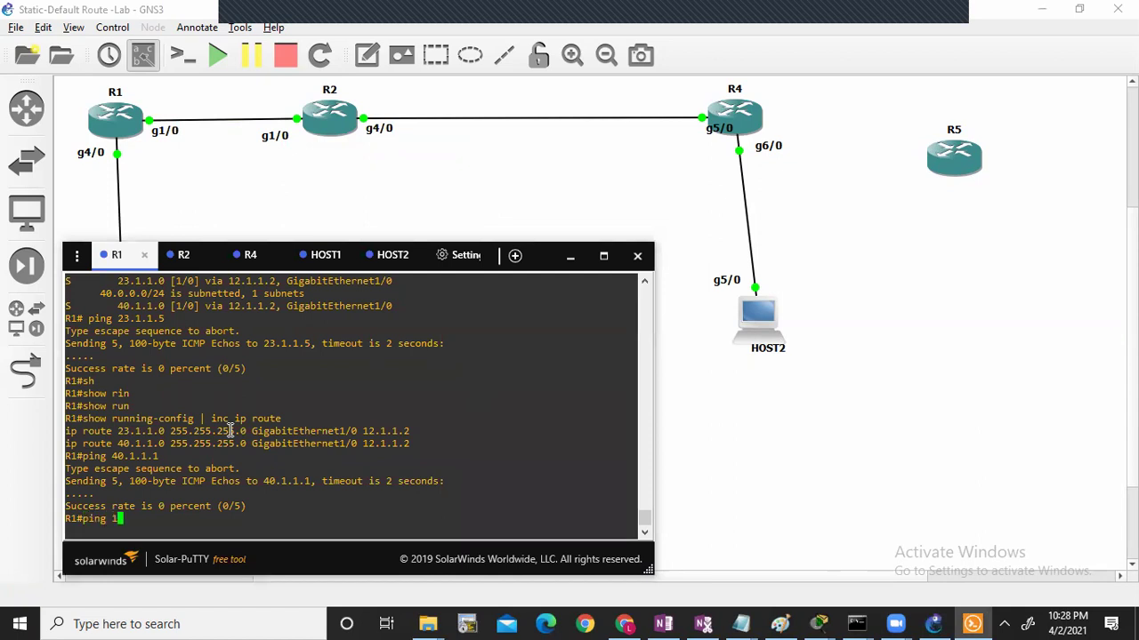
pyautogui.press('BackSpace')
pyautogui.press('BackSpace')
pyautogui.press('BackSpace')
pyautogui.write('2')
pyautogui.press('BackSpace')
pyautogui.write('1.1.2')
pyautogui.press('Return')
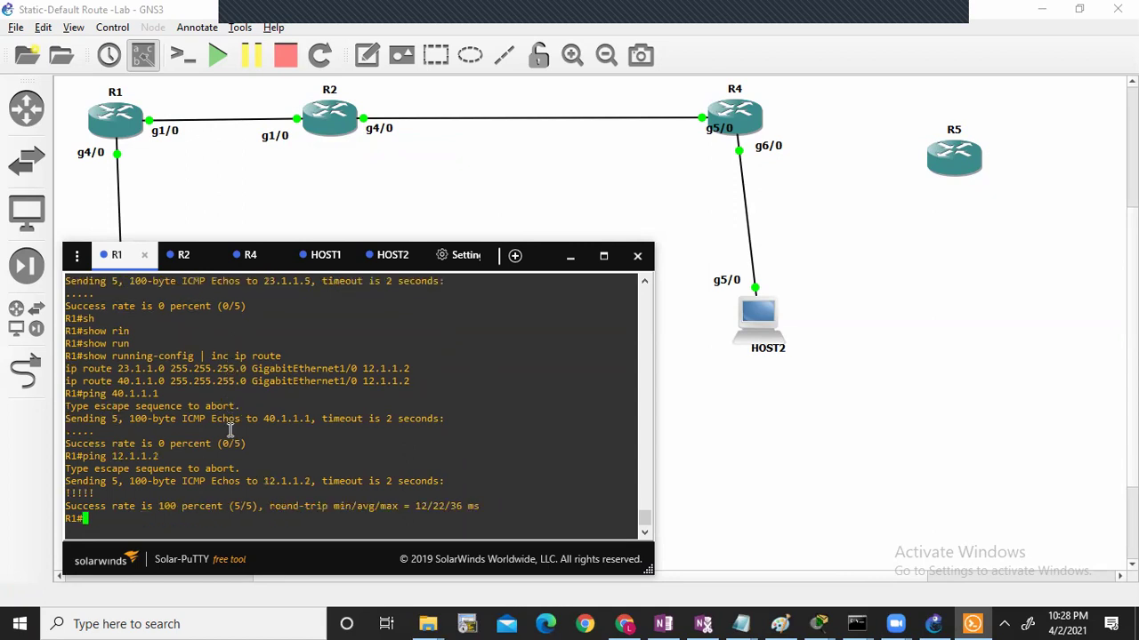
# Step: Ping both ends of the R2–R4 link, 23.1.1.2 and 23.1.1.5, from R1
pyautogui.write('ping 23.1.1.2')
pyautogui.press('Return')
pyautogui.write('ping 23.1.1.5')
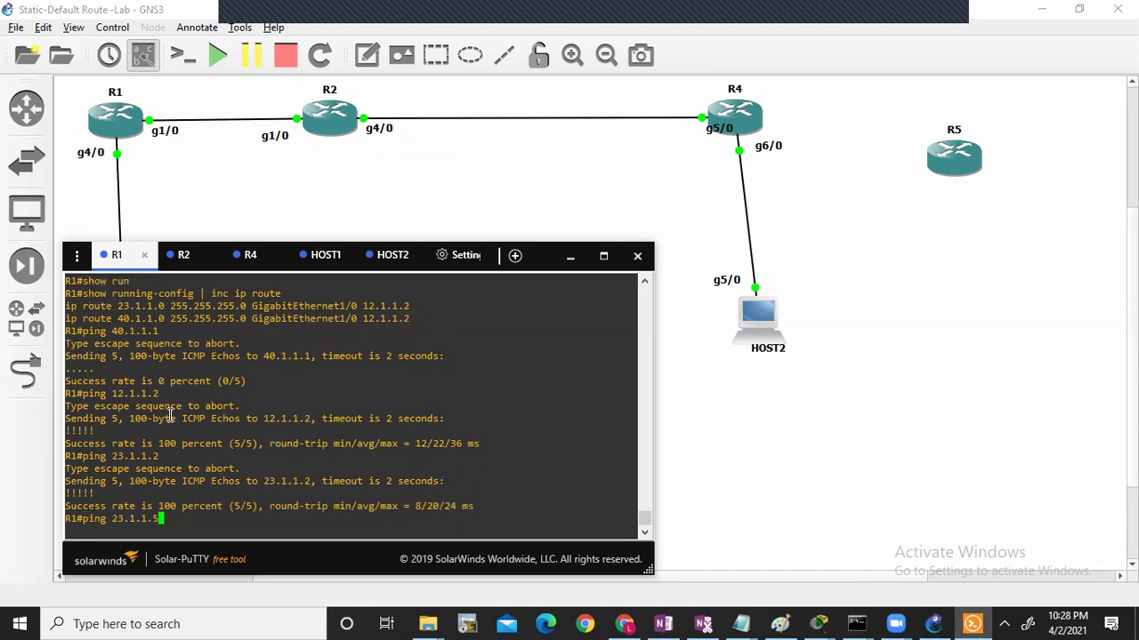
pyautogui.press('Return')
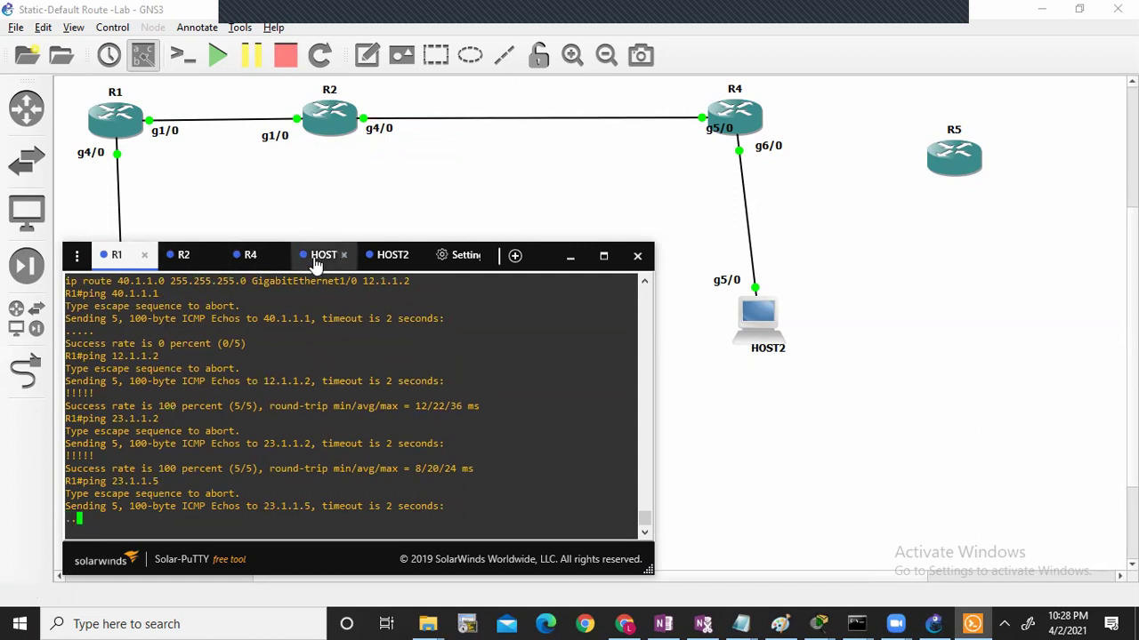
# Step: Display the routing table in R4's console with show ip route
pyautogui.click(240, 258)
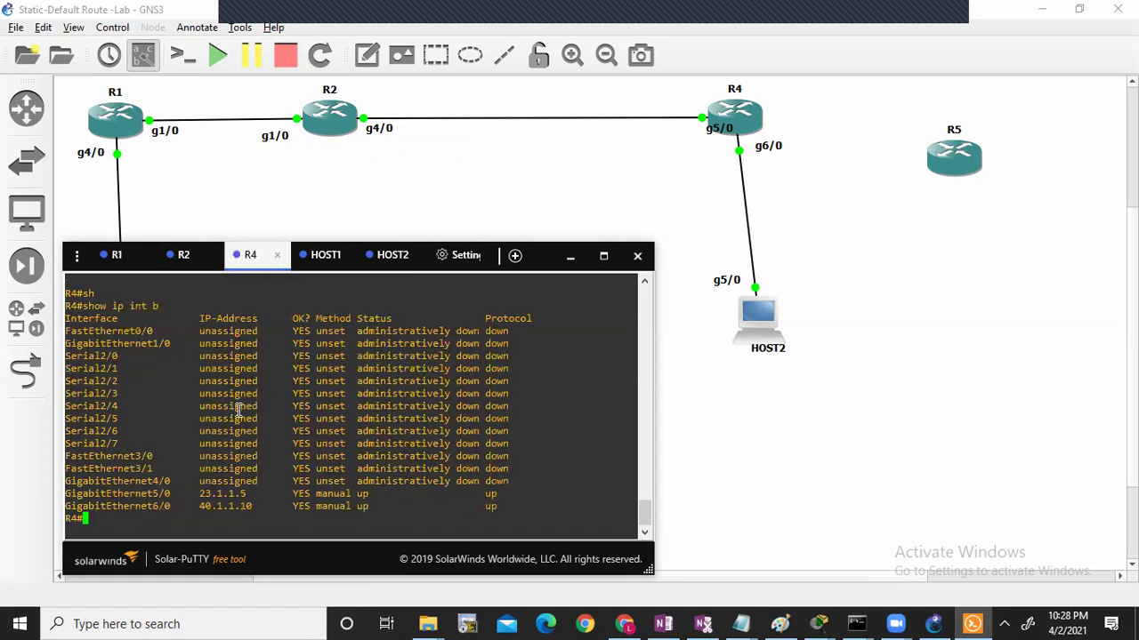
pyautogui.doubleClick(237, 482)
pyautogui.press('Return')
pyautogui.press('Return')
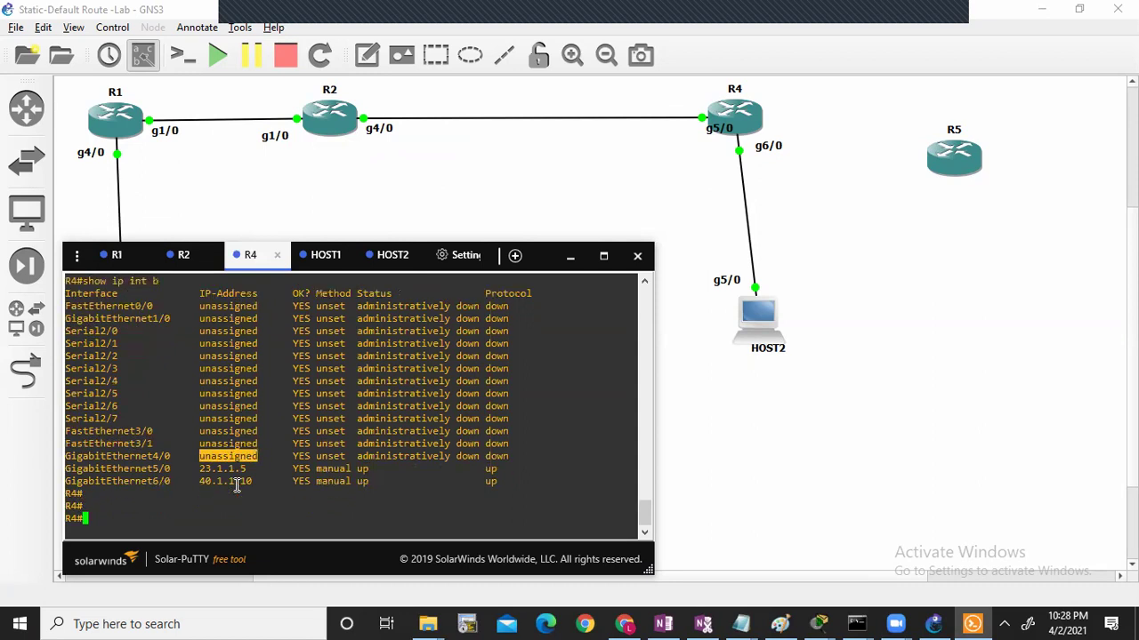
pyautogui.press('Return')
pyautogui.write('show ip route')
pyautogui.press('Return')
pyautogui.press('Return')
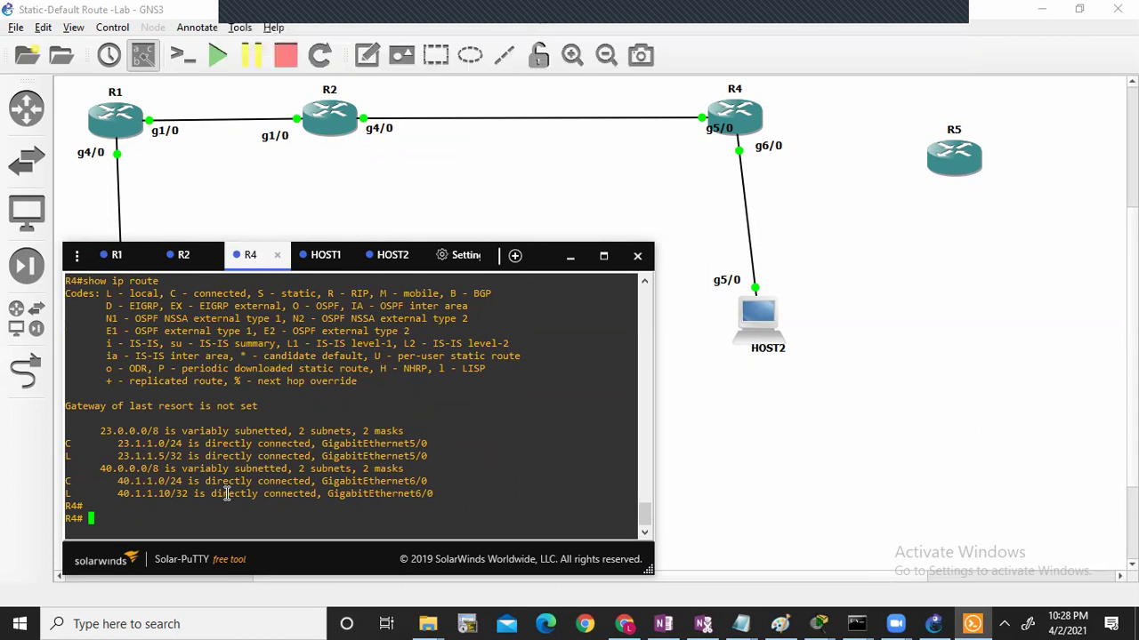
# Step: In R4's configuration mode, add a static route to 10.1.1.0 255.255.255.0 through GigabitEthernet 5/0 with next hop 23.1.1.2
pyautogui.write('conf')
pyautogui.press('Tab')
pyautogui.write('t')
pyautogui.press('Tab')
pyautogui.press('Return')
pyautogui.write('ip route 10.1.1.0 255.255.255.0')
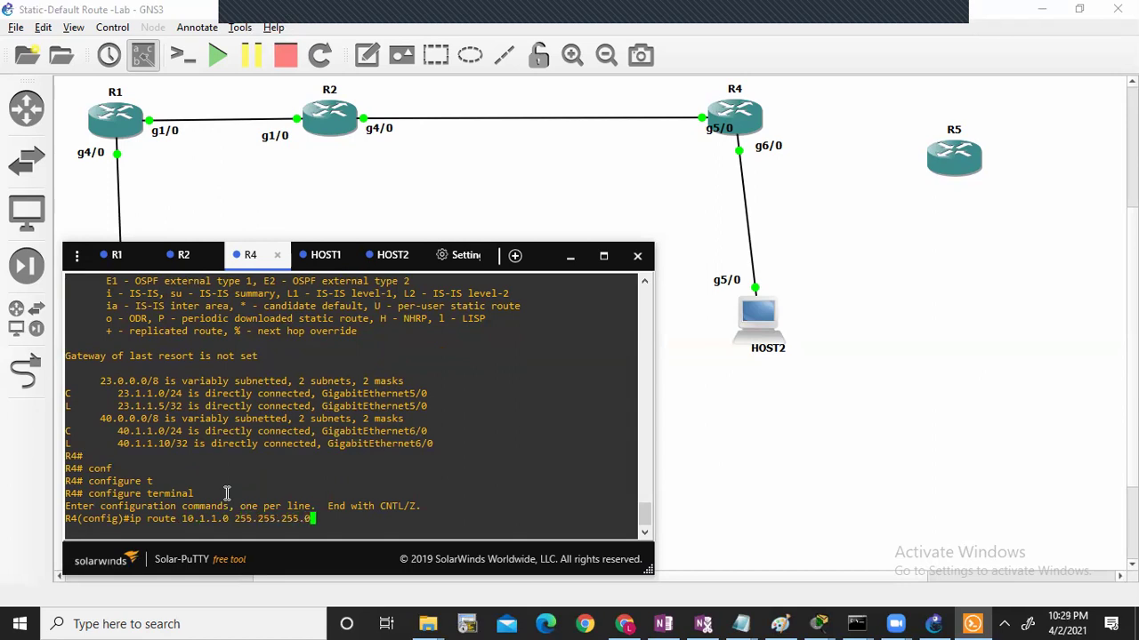
pyautogui.write(' gi')
pyautogui.press('Tab')
pyautogui.write('5/')
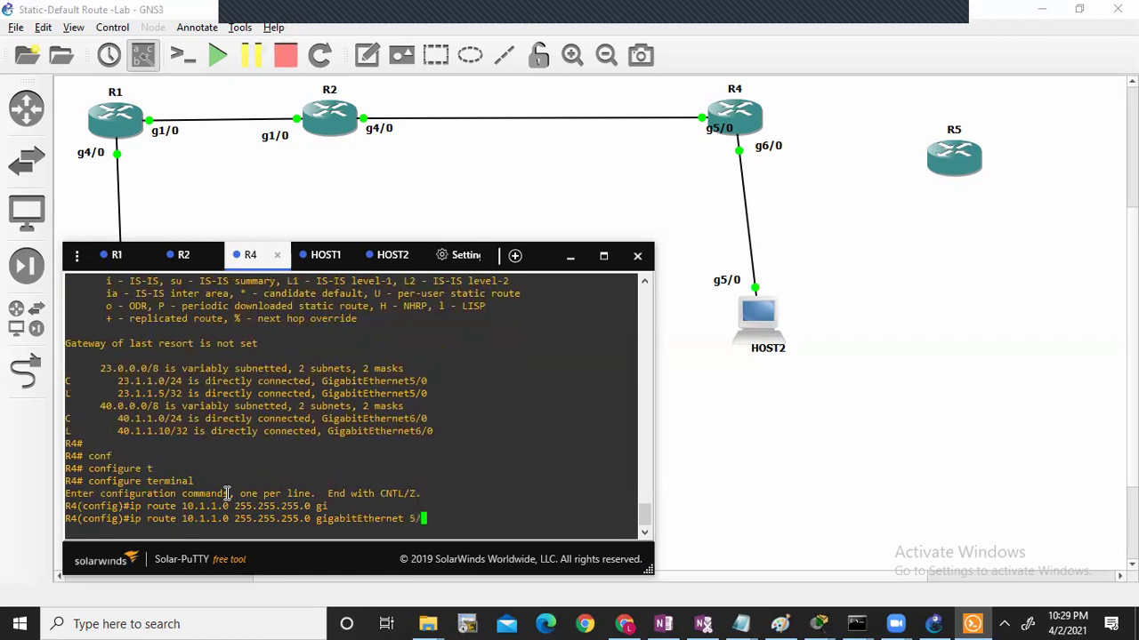
pyautogui.write('0 23.1.1.2')
pyautogui.press('Return')
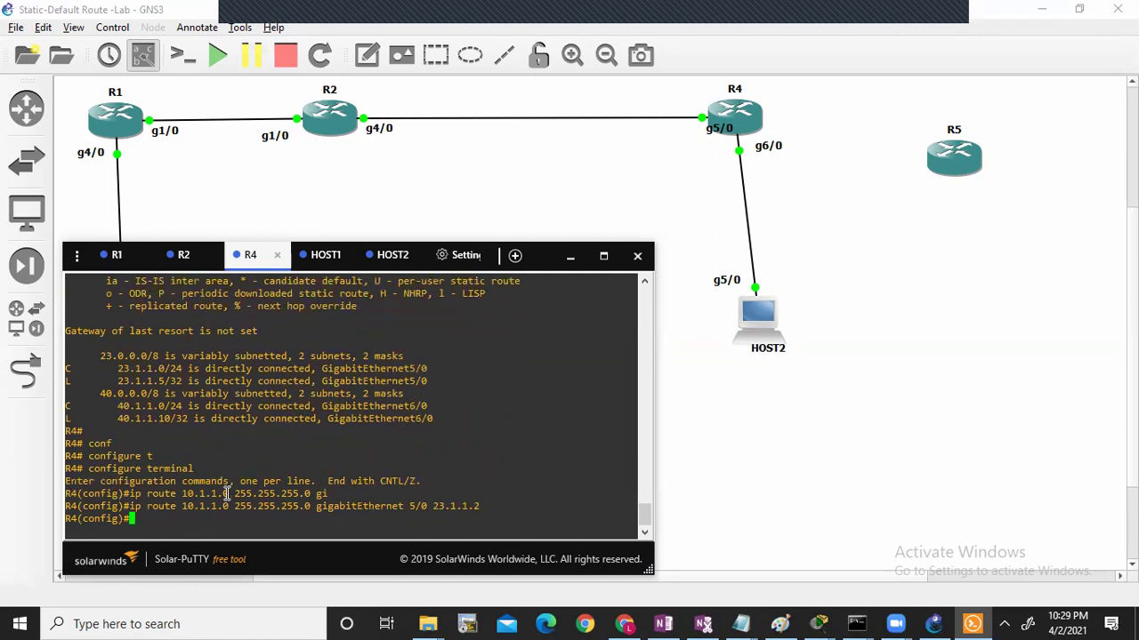
# Step: Add a static route on R4 to 12.1.1.0 255.255.255.0 through GigabitEthernet 5/0 with next hop 23.1.1.2, and leave configuration mode
pyautogui.write('ip route 12.1.1.0 255.255.255.0 ')
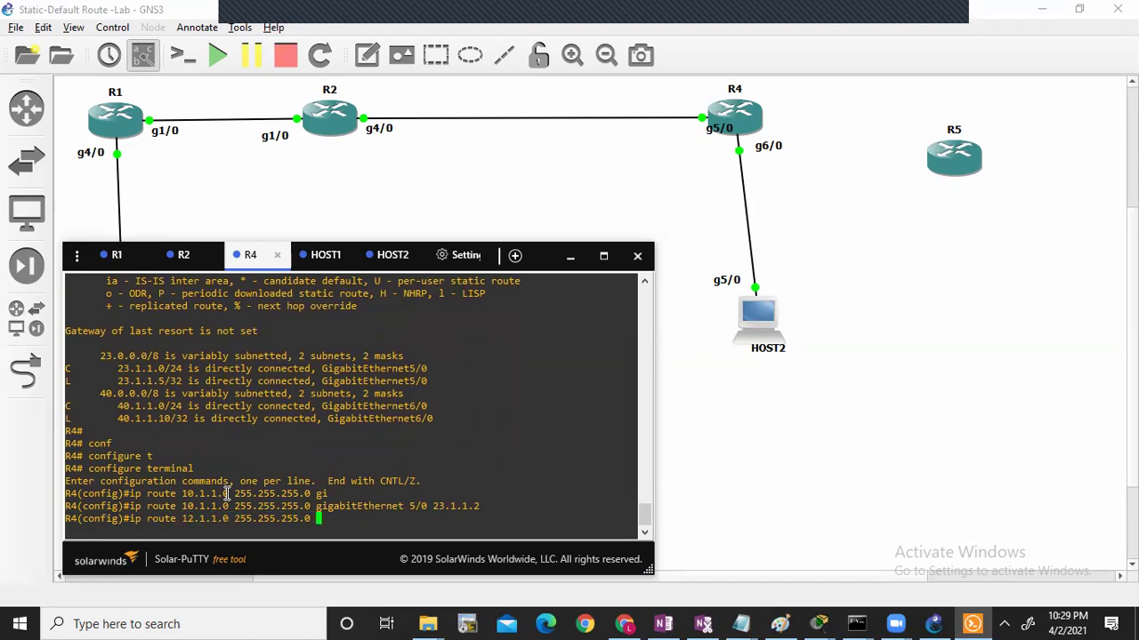
pyautogui.write('gi')
pyautogui.press('Tab')
pyautogui.write('5/0 ')
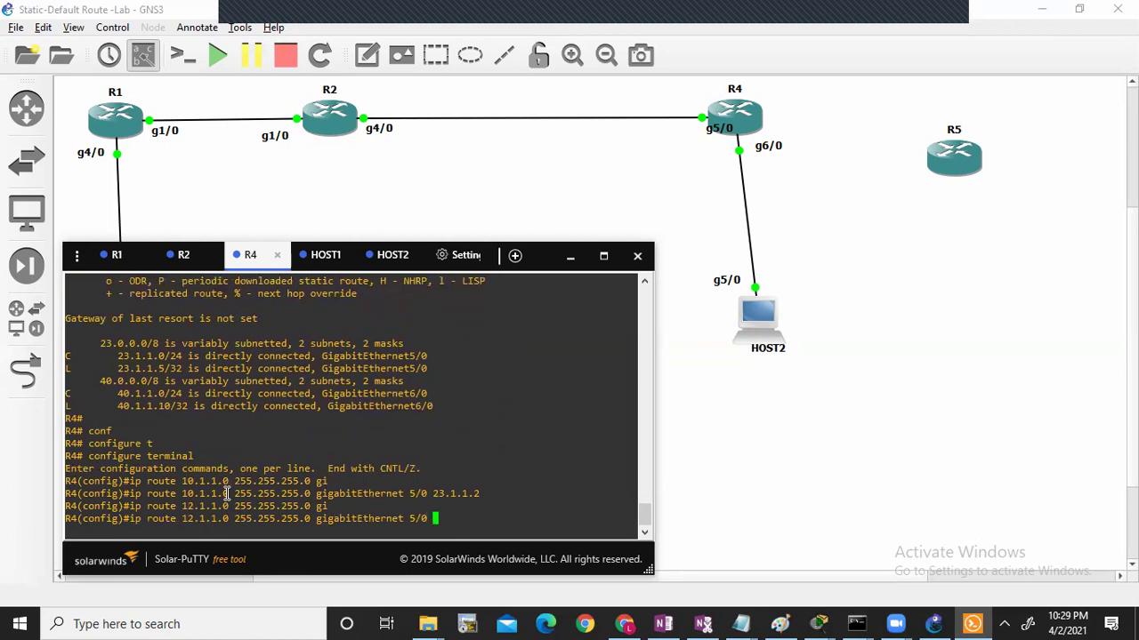
pyautogui.write('23.1.1.2')
pyautogui.press('Return')
pyautogui.press('Return')
pyautogui.press('Return')
pyautogui.hotkey('ctrl', 'z')
pyautogui.press('Return')
pyautogui.press('Return')
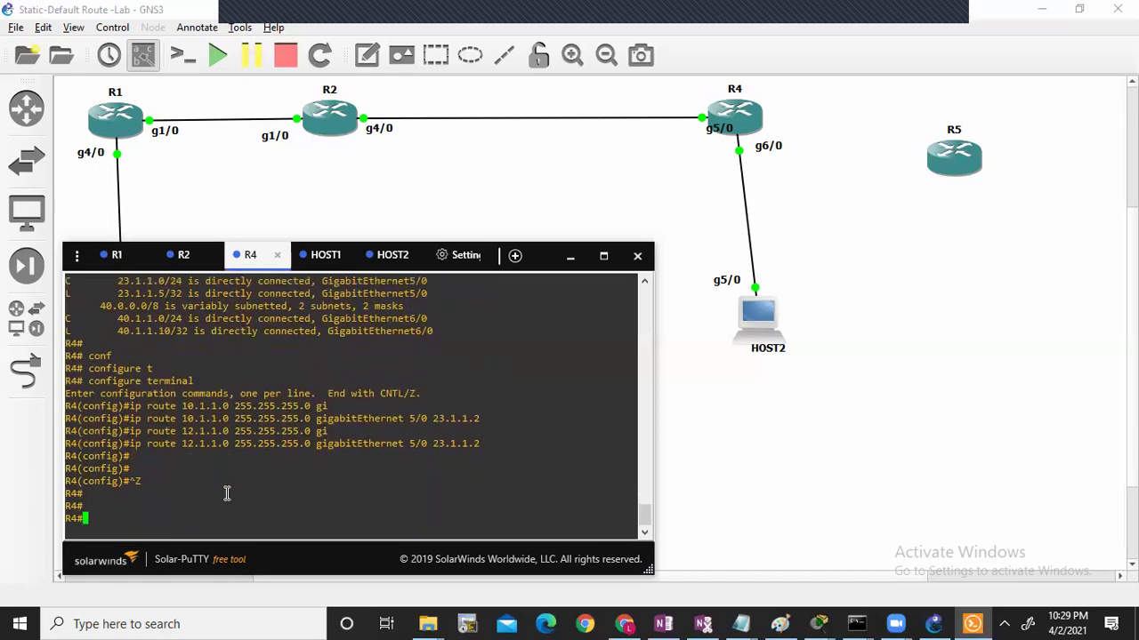
# Step: Repeat the ping to 23.1.1.5 from R1
pyautogui.click(112, 255)
pyautogui.press('Up')
pyautogui.press('Return')
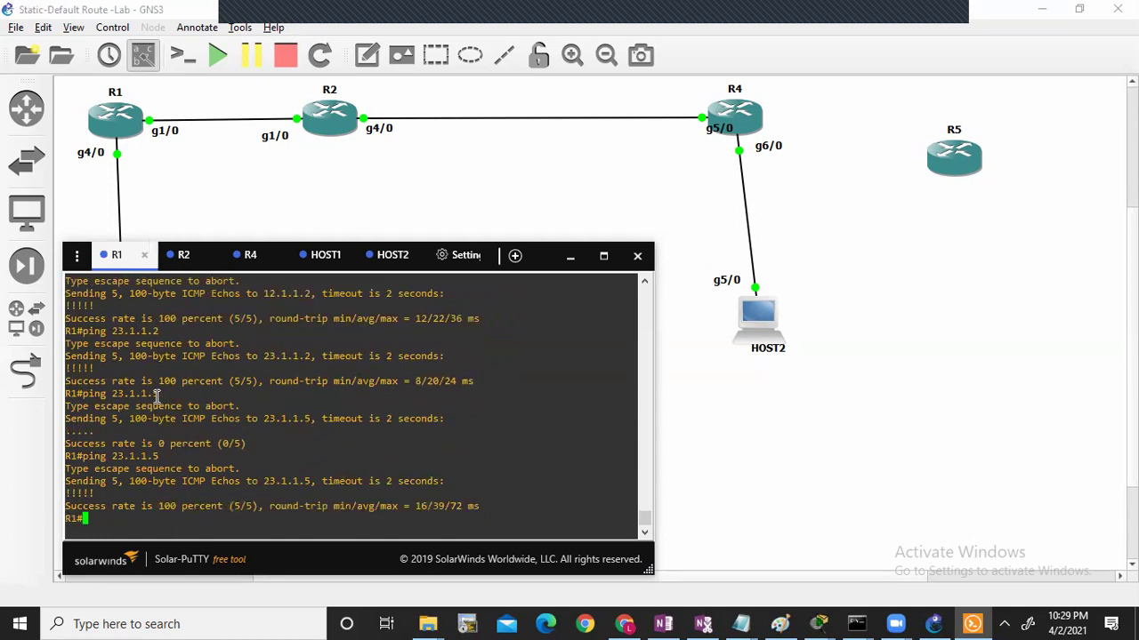
# Step: Run traceroute to 40.1.1.1 again from HOST1
pyautogui.click(318, 255)
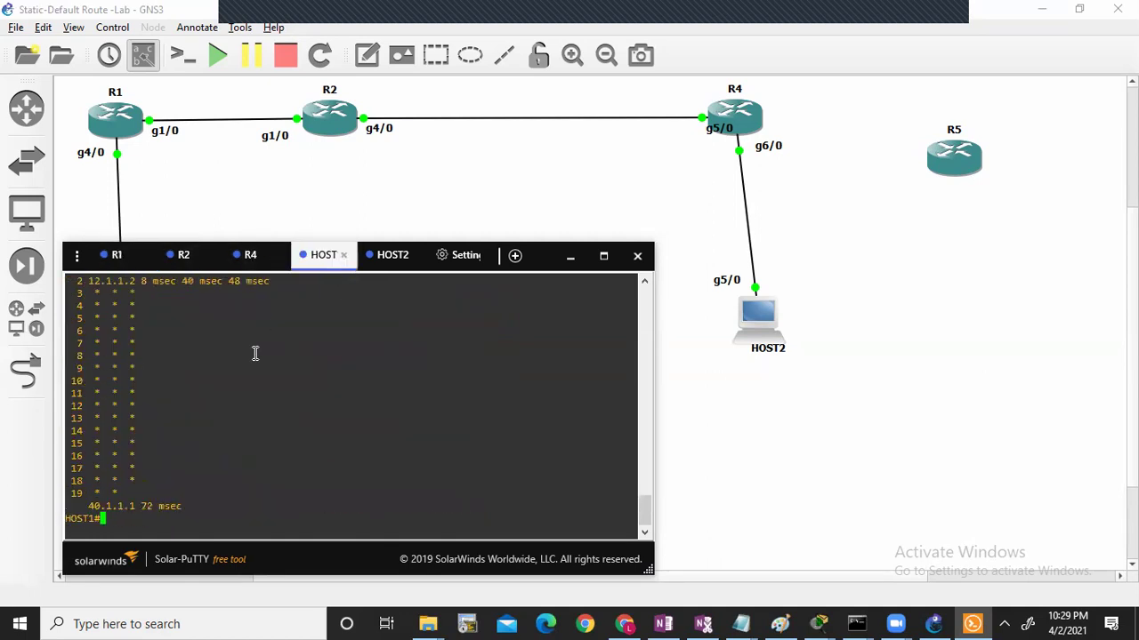
pyautogui.press('Up')
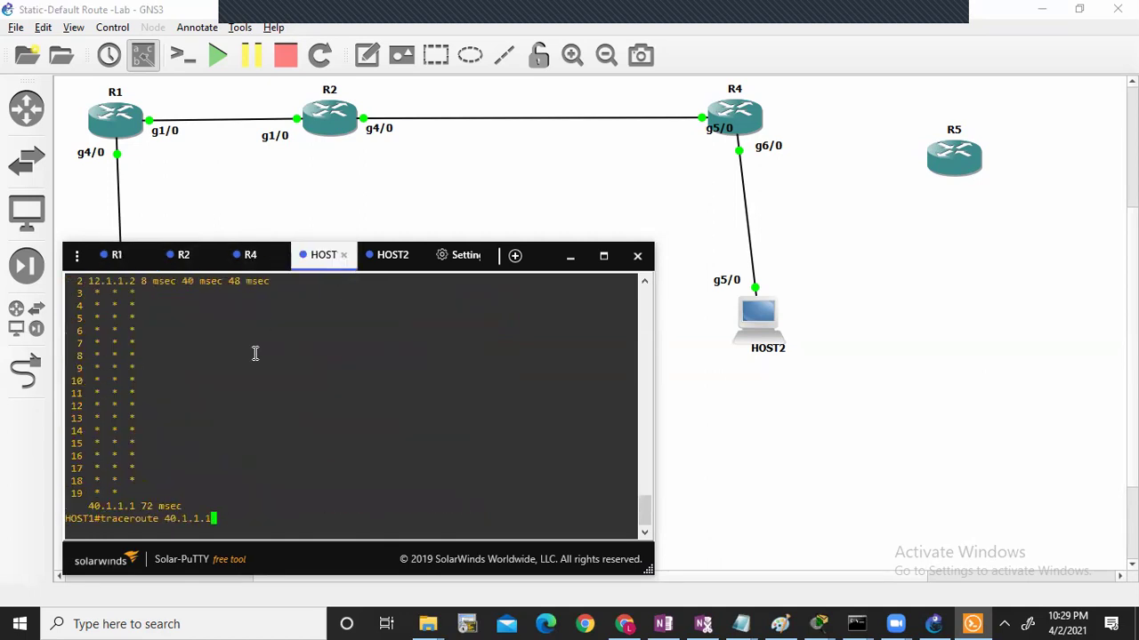
pyautogui.doubleClick(127, 506)
pyautogui.press('Return')
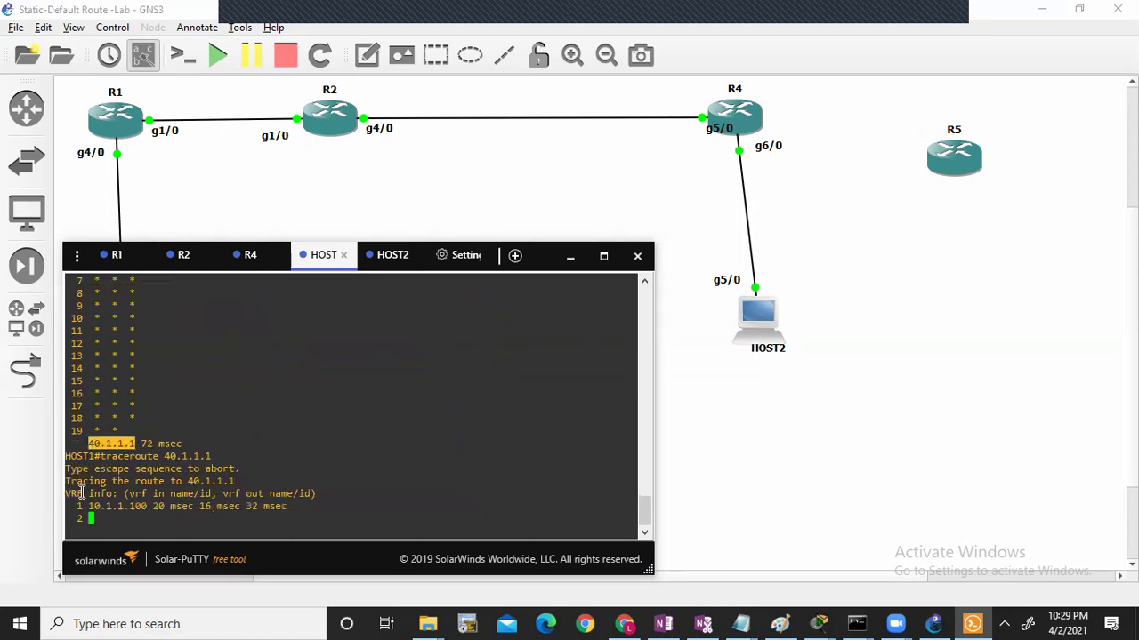
# Step: Ping HOST2's address 40.1.1.1 from HOST1 twice
pyautogui.write('pi')
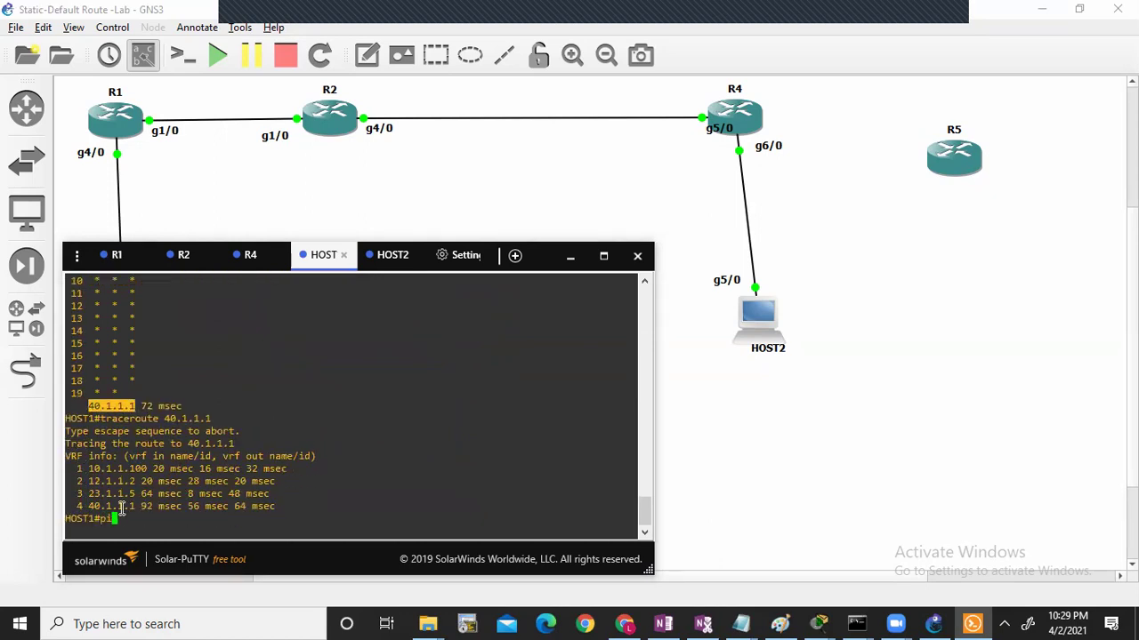
pyautogui.write('ng 40.1.1.1')
pyautogui.press('Return')
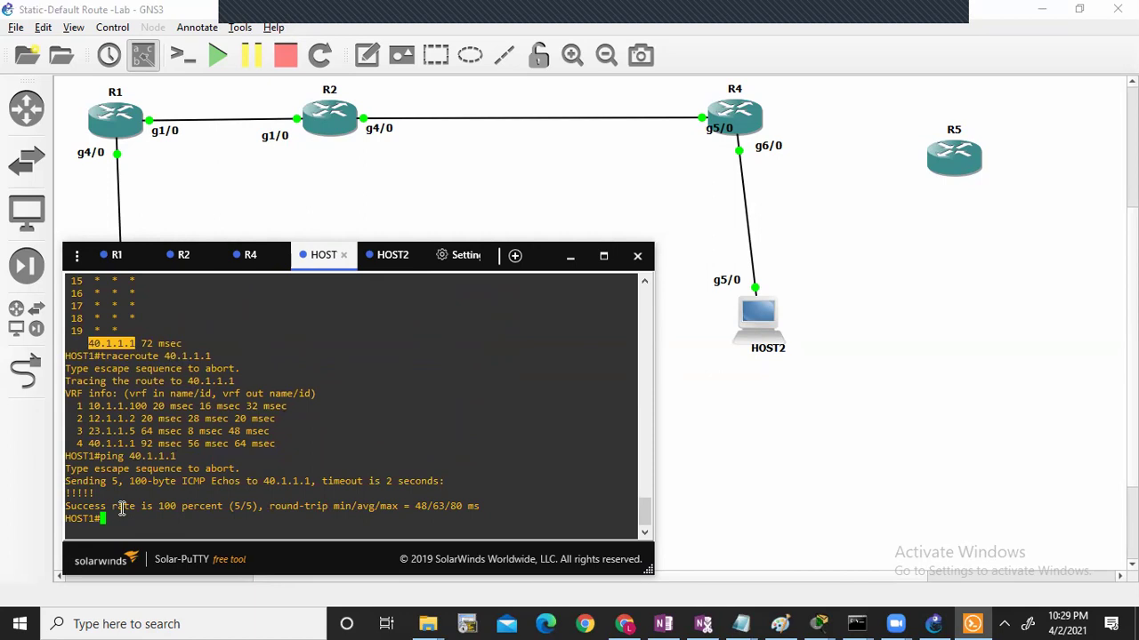
pyautogui.press('Up')
pyautogui.press('Return')
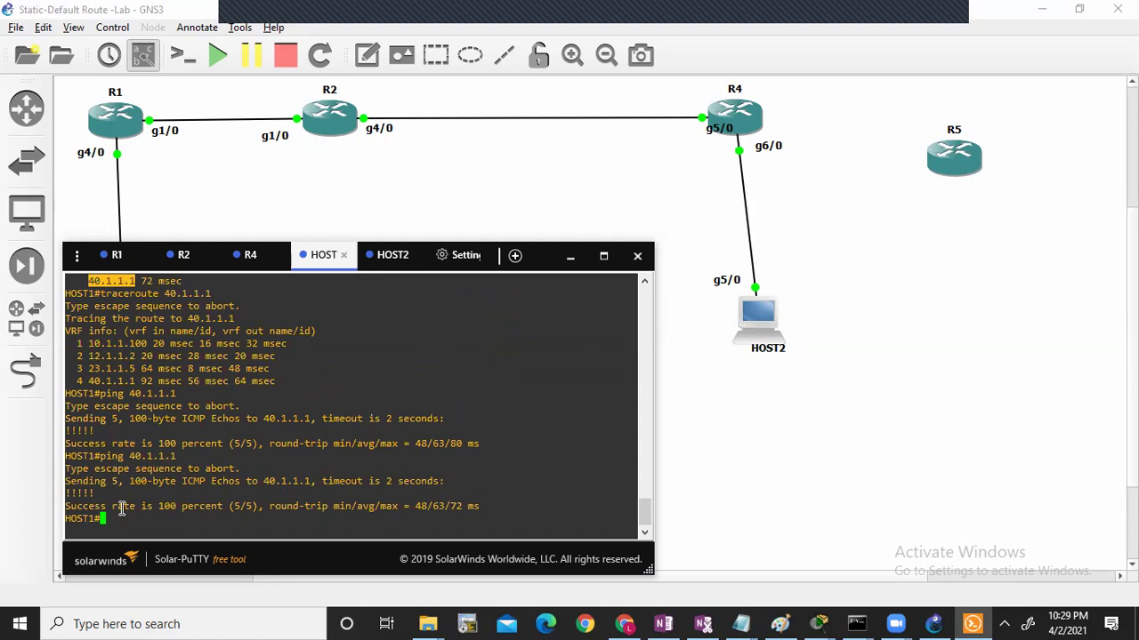
# Step: Enter global configuration mode on HOST1 with configure terminal
pyautogui.write('conf')
pyautogui.press('Tab')
pyautogui.write('t')
pyautogui.press('Tab')
pyautogui.press('Return')
pyautogui.write('router st')
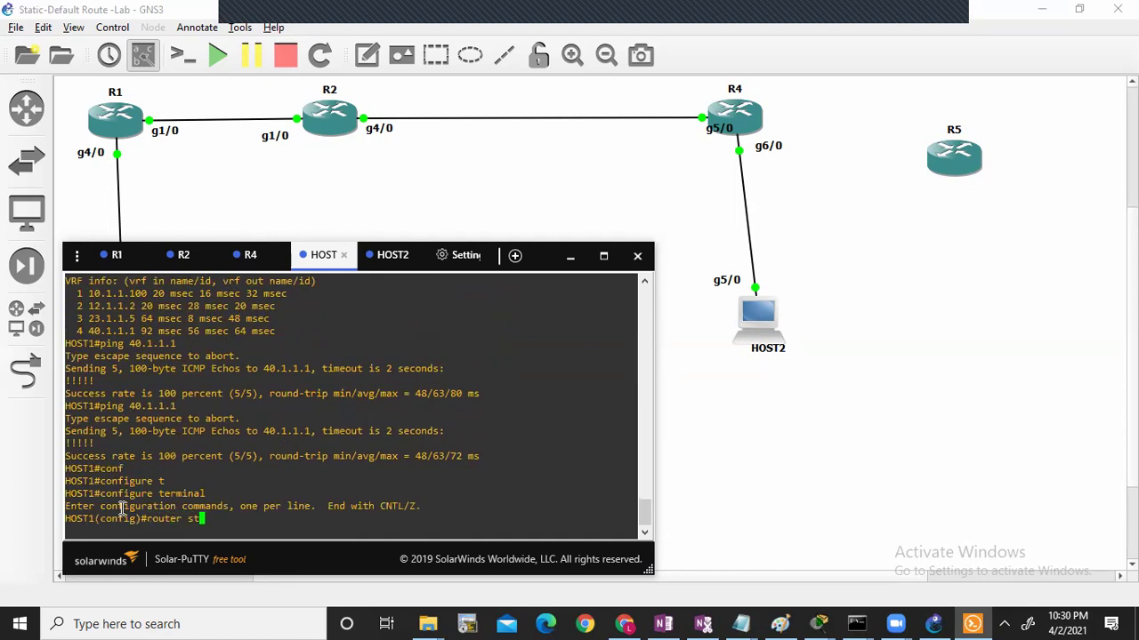
pyautogui.press('Tab')
pyautogui.press('BackSpace')
pyautogui.press('BackSpace')
pyautogui.press('BackSpace')
pyautogui.press('BackSpace')
pyautogui.press('BackSpace')
pyautogui.press('BackSpace')
pyautogui.press('BackSpace')
pyautogui.press('BackSpace')
pyautogui.write('edi')
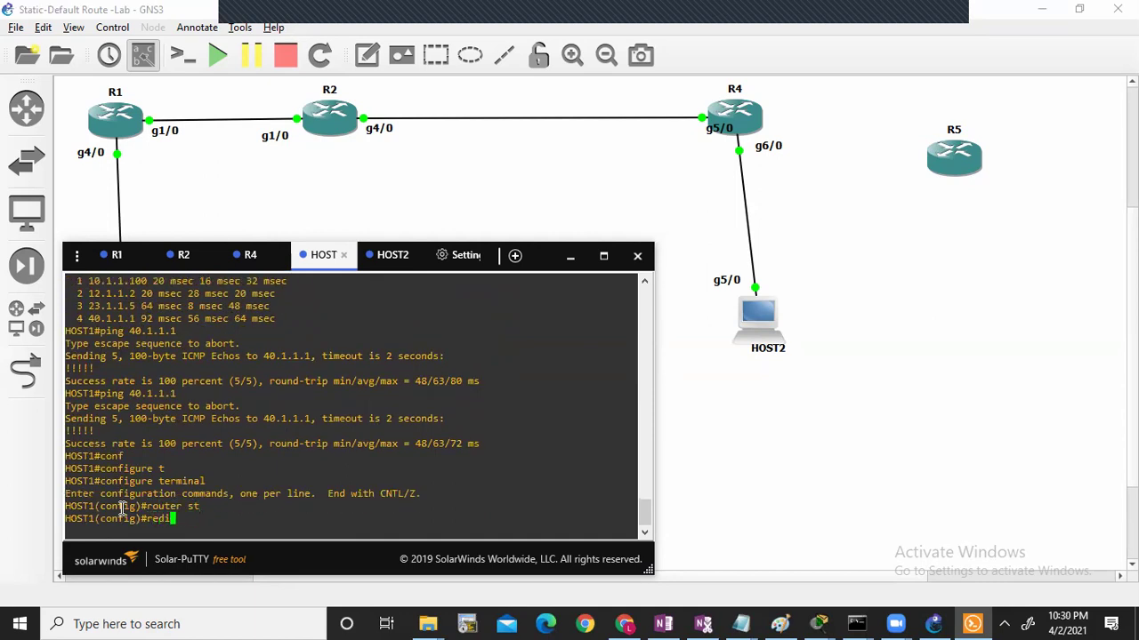
pyautogui.press('Tab')
pyautogui.press('BackSpace')
pyautogui.press('BackSpace')
pyautogui.press('BackSpace')
pyautogui.press('BackSpace')
pyautogui.press('BackSpace')
pyautogui.write('s')
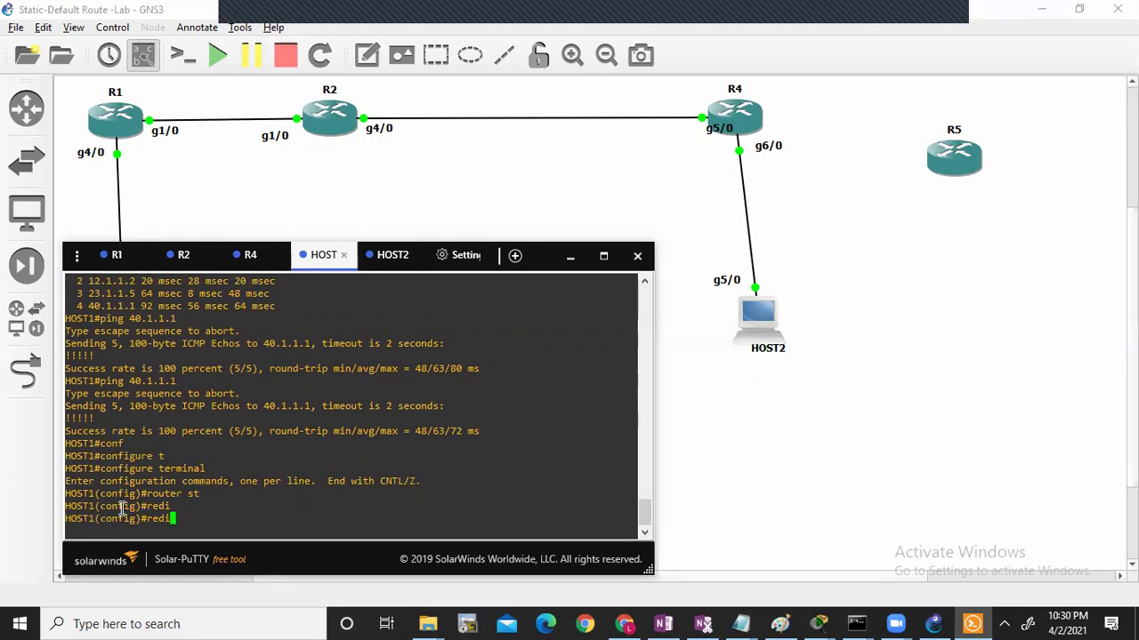
pyautogui.press('Tab')
pyautogui.write('tr')
pyautogui.press('Tab')
pyautogui.press('BackSpace')
pyautogui.press('BackSpace')
pyautogui.press('BackSpace')
pyautogui.press('BackSpace')
pyautogui.press('BackSpace')
pyautogui.press('BackSpace')
pyautogui.press('BackSpace')
pyautogui.write('st')
pyautogui.press('Tab')
pyautogui.write('a')
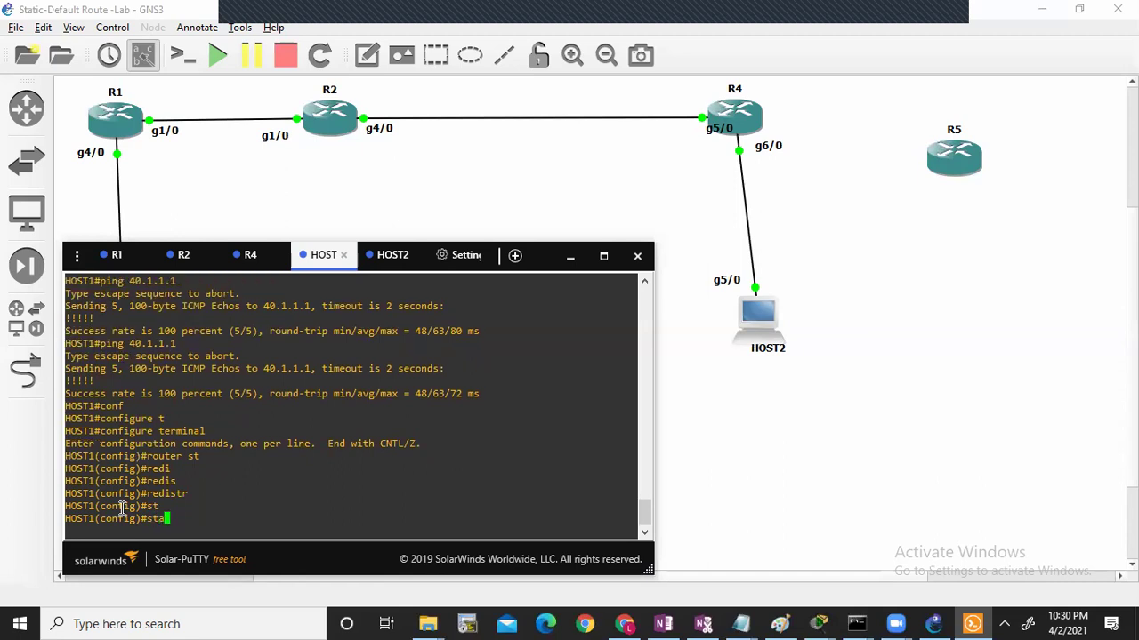
pyautogui.write('t')
pyautogui.press('Tab')
pyautogui.press('BackSpace')
pyautogui.press('BackSpace')
pyautogui.press('BackSpace')
pyautogui.press('BackSpace')
pyautogui.press('BackSpace')
pyautogui.press('BackSpace')
pyautogui.press('BackSpace')
pyautogui.press('BackSpace')
pyautogui.press('BackSpace')
pyautogui.press('BackSpace')
pyautogui.press('BackSpace')
pyautogui.press('BackSpace')
pyautogui.press('BackSpace')
pyautogui.press('BackSpace')
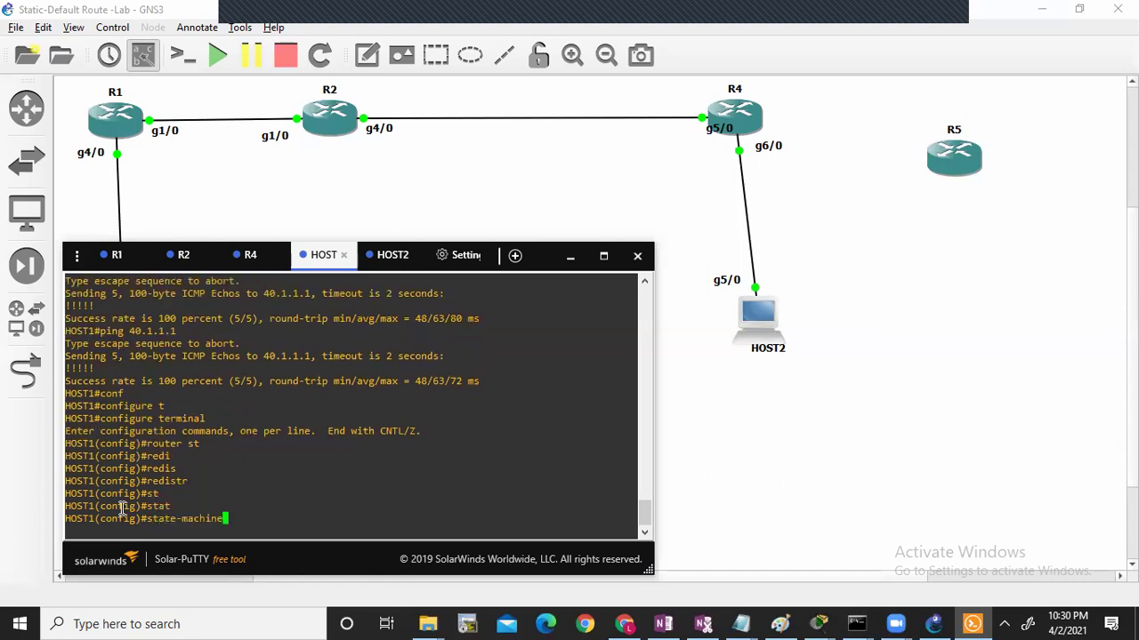
pyautogui.write('router')
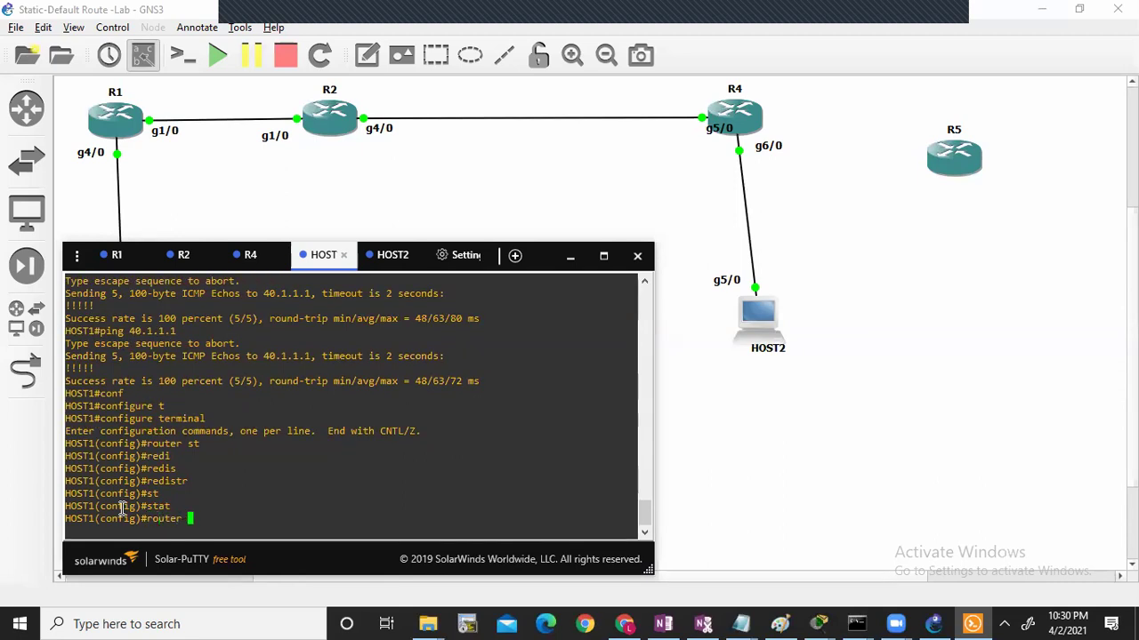
pyautogui.press('BackSpace')
pyautogui.press('BackSpace')
pyautogui.press('BackSpace')
pyautogui.press('BackSpace')
pyautogui.press('BackSpace')
pyautogui.press('BackSpace')
pyautogui.write('redi')
pyautogui.press('Tab')
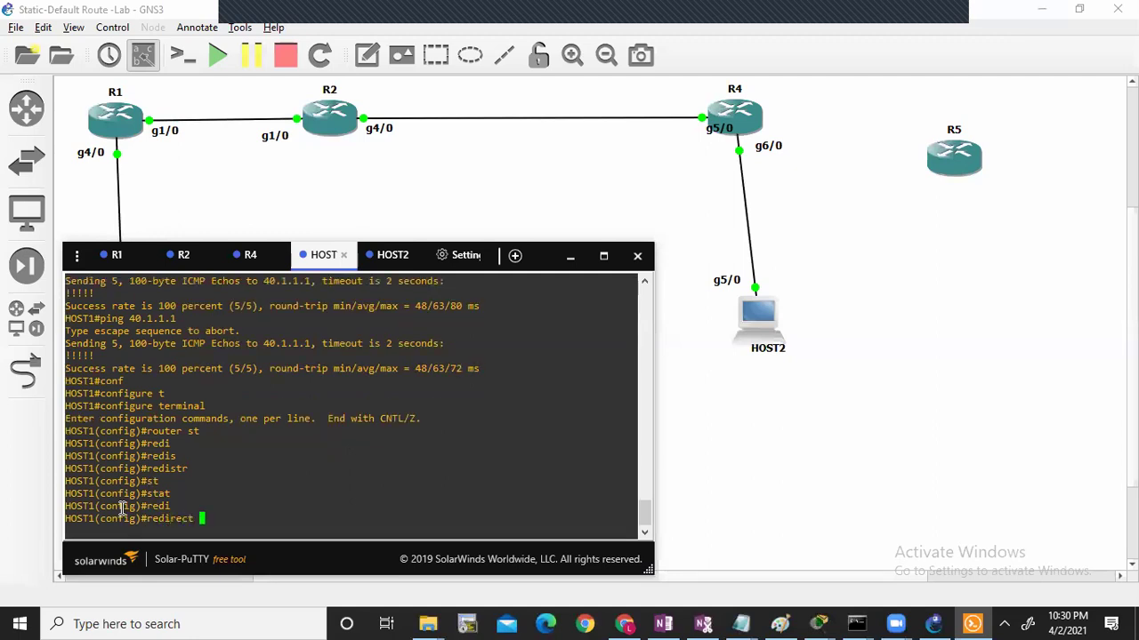
pyautogui.press('BackSpace')
pyautogui.press('BackSpace')
pyautogui.press('BackSpace')
pyautogui.press('BackSpace')
pyautogui.press('BackSpace')
pyautogui.write('s')
pyautogui.press('Tab')
pyautogui.write('tr')
pyautogui.press('Tab')
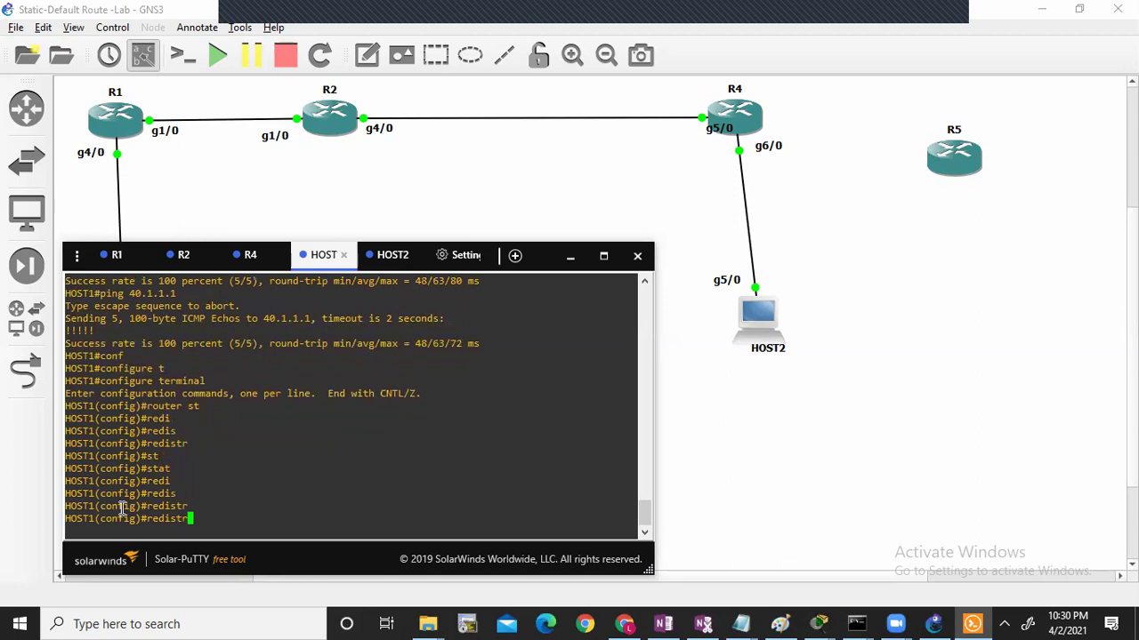
pyautogui.write('i')
pyautogui.press('Tab')
pyautogui.press('BackSpace')
pyautogui.press('BackSpace')
pyautogui.press('BackSpace')
pyautogui.press('BackSpace')
pyautogui.press('BackSpace')
pyautogui.press('BackSpace')
pyautogui.press('BackSpace')
pyautogui.press('BackSpace')
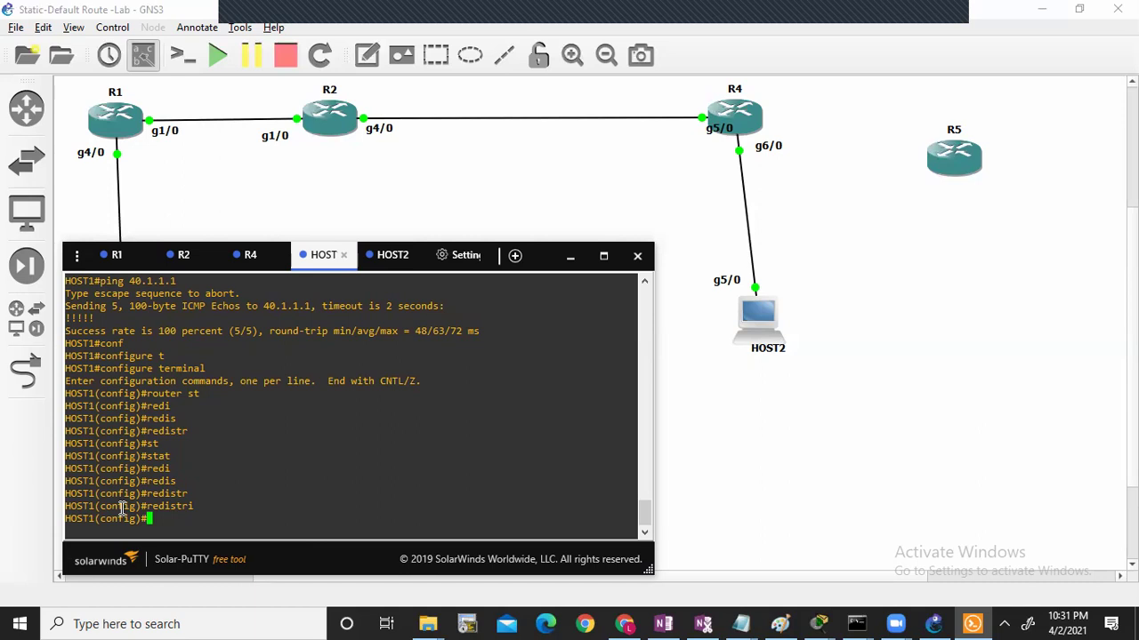
# Step: Minimize the console window to return to the network topology
pyautogui.click(570, 260)
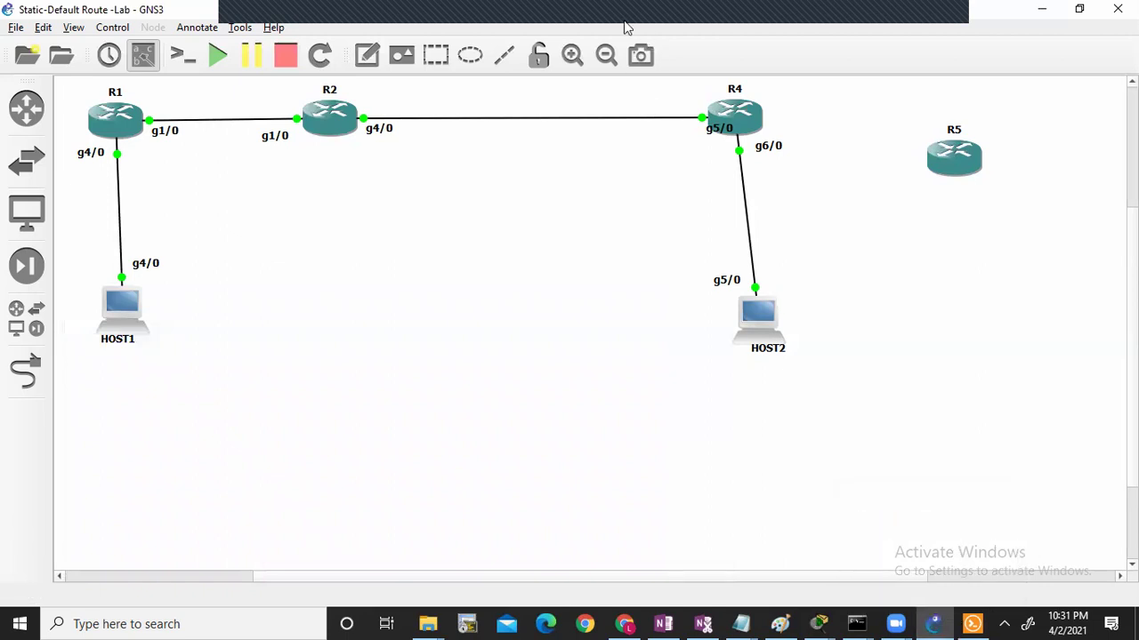
pyautogui.click(945, 16)
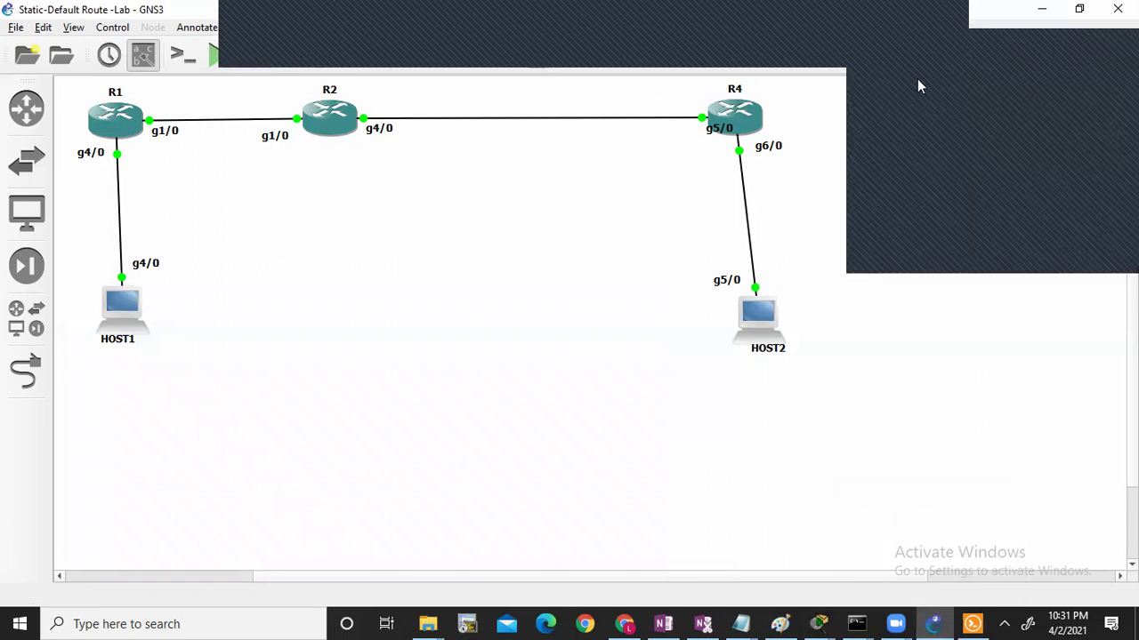